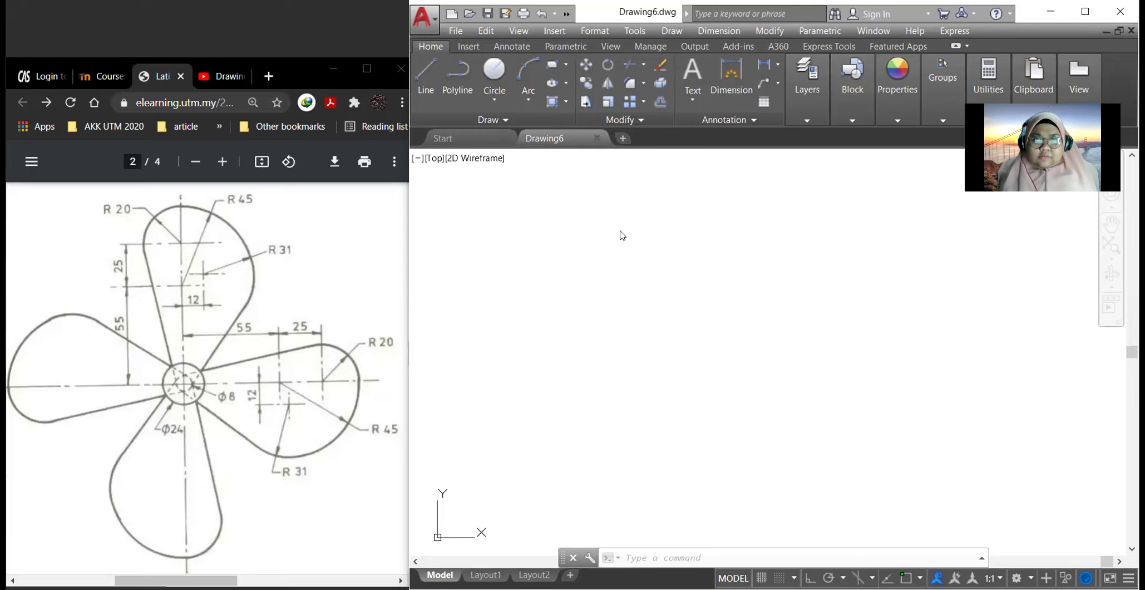
Step: Create a new drawing, Drawing7, from scratch with Metric settings
left_click(457, 32)
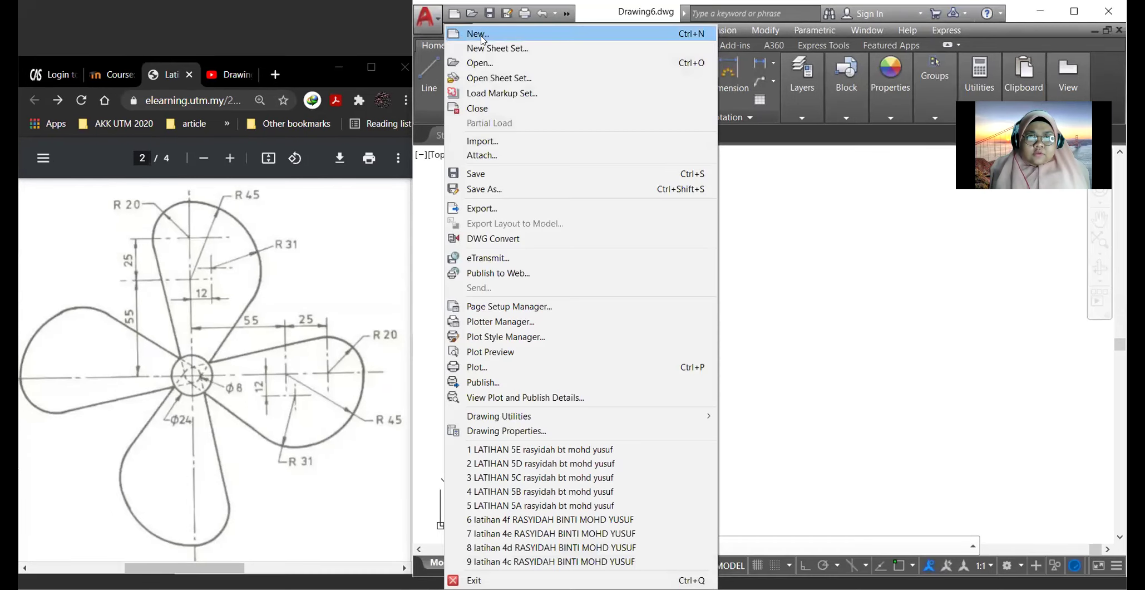
left_click(482, 36)
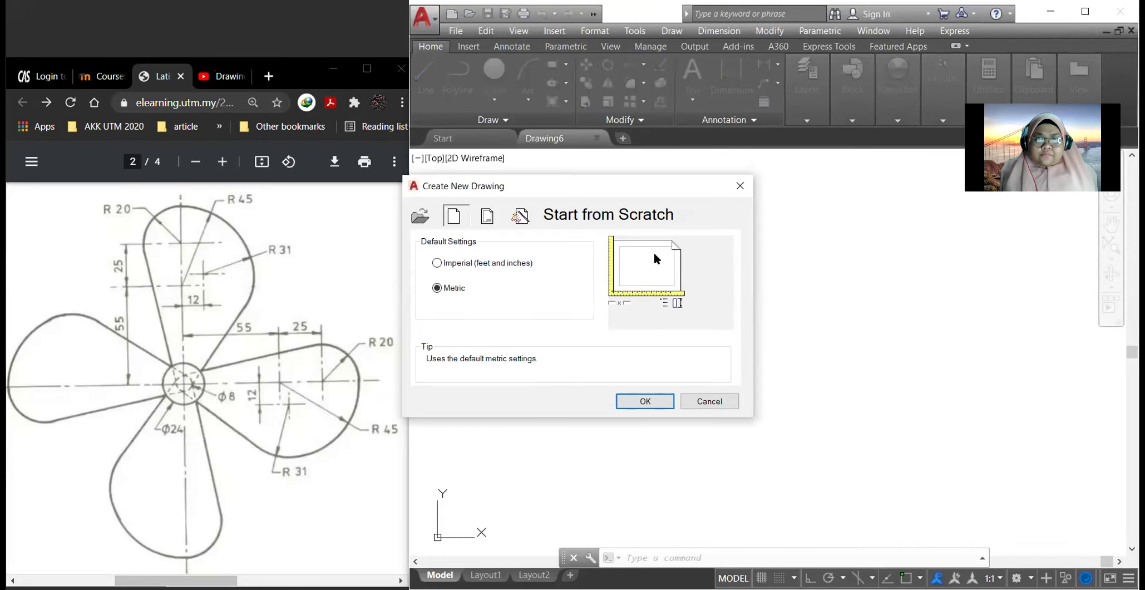
left_click(646, 402)
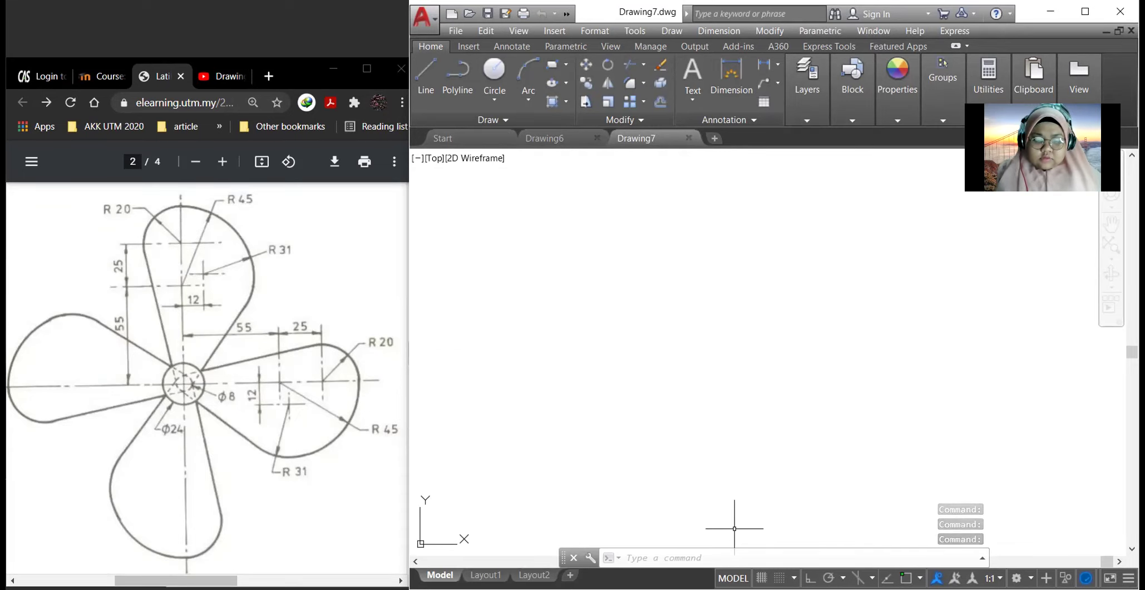
Step: Set the drawing limits with LIMITS from 0,0 to 250,250
type("limits")
key("Return")
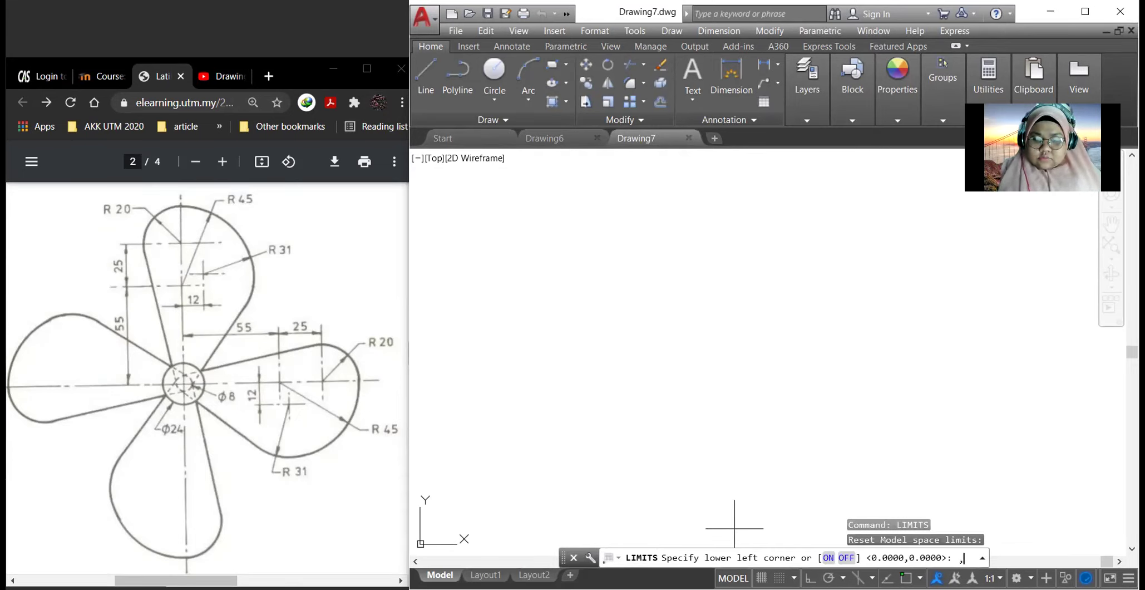
key("Return")
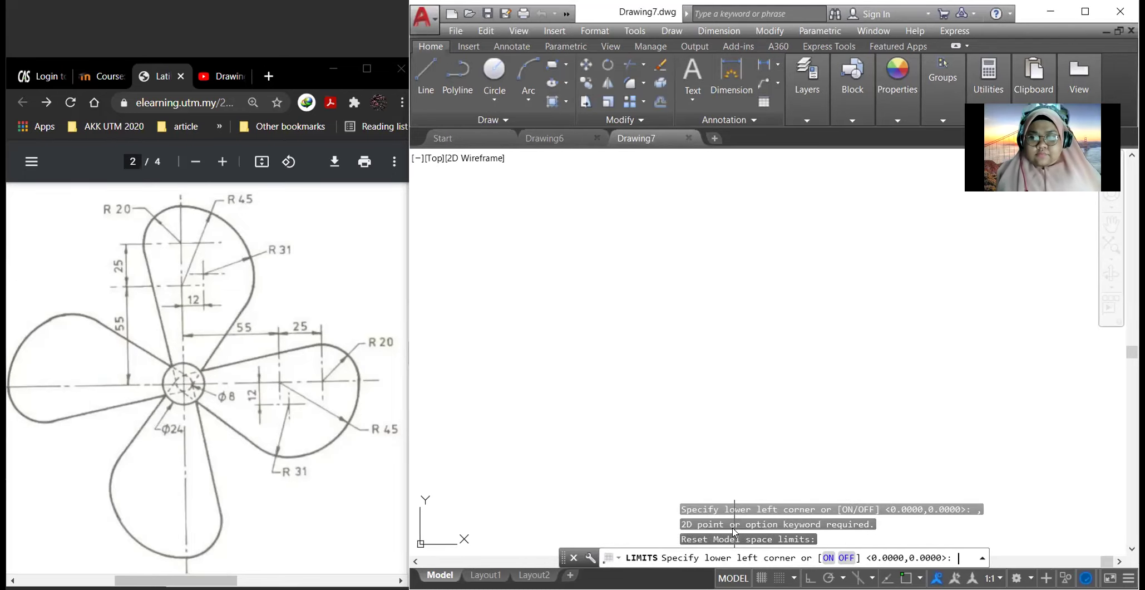
type("0,0")
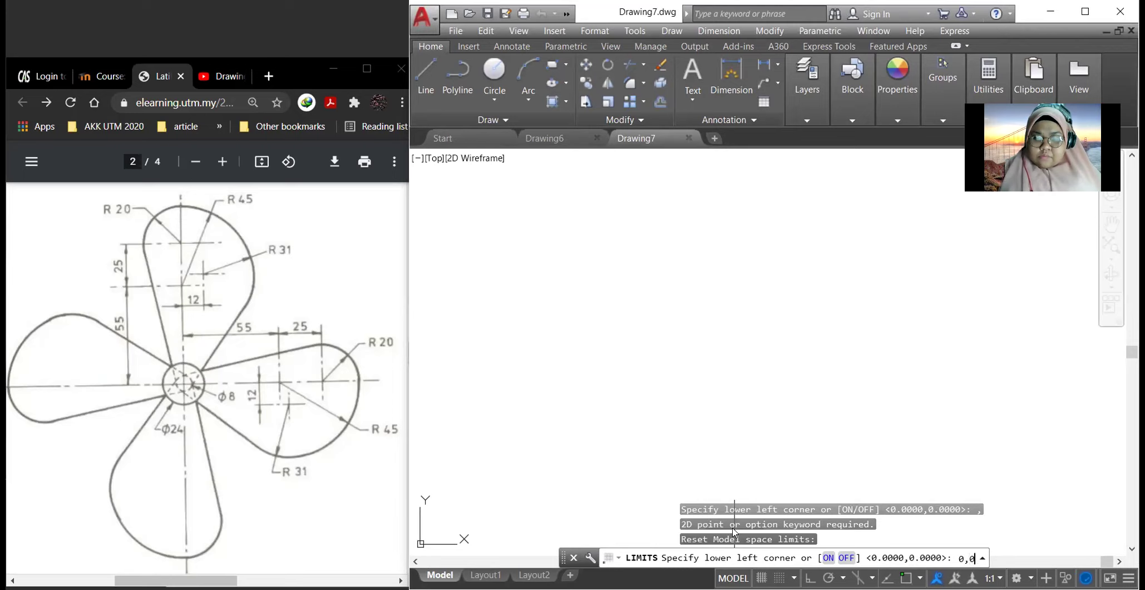
key("Return")
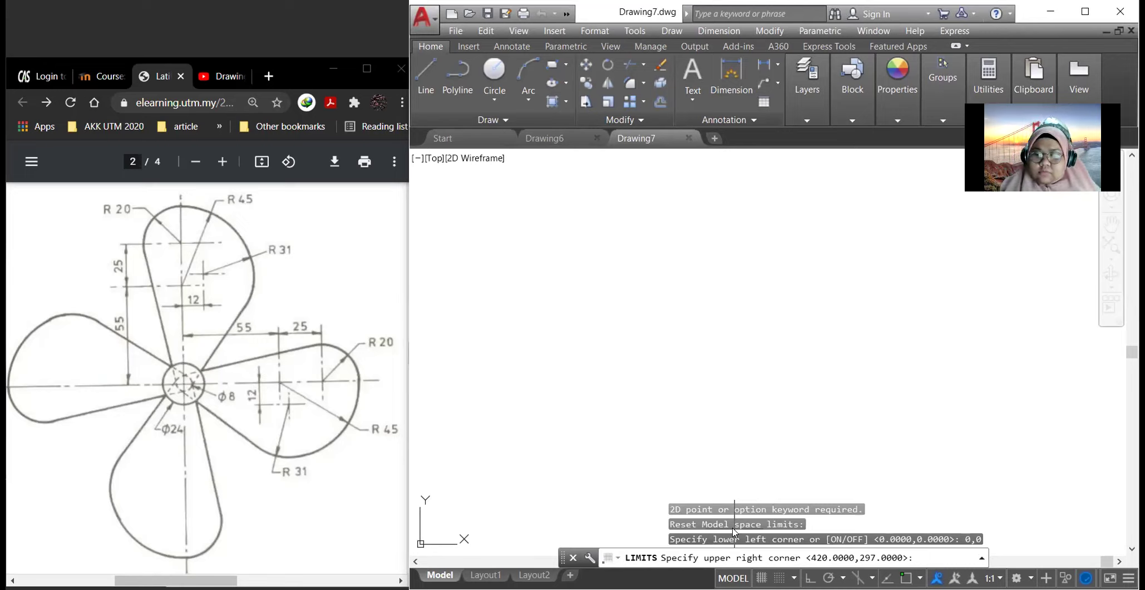
type("250,250")
key("Return")
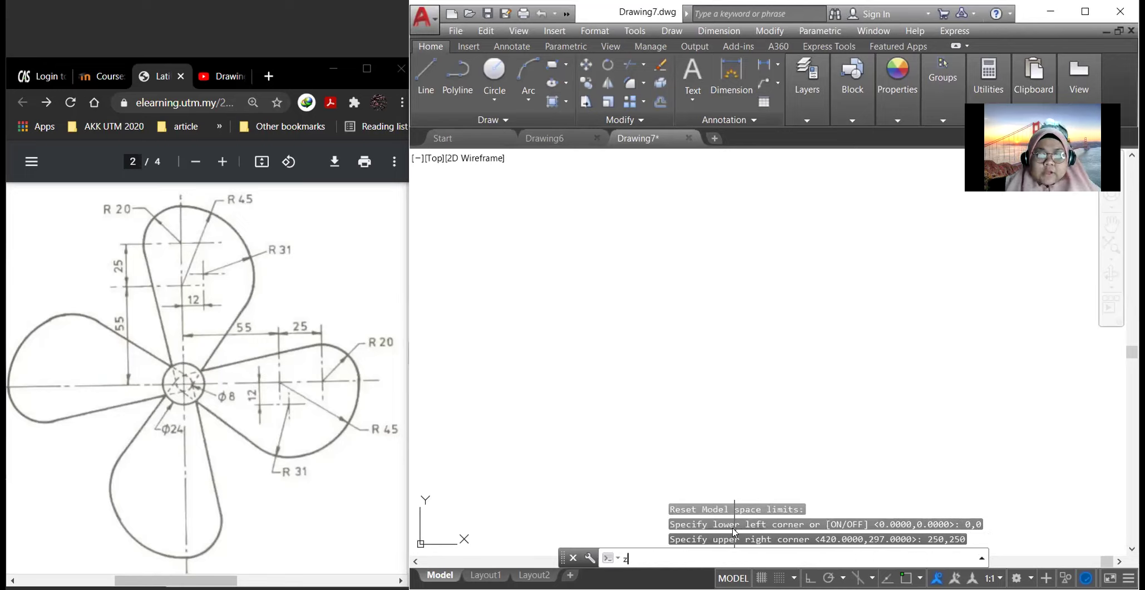
Step: Zoom to All, then zoom out to 0.9x to frame the limits
type("oom")
key("Return")
type("all")
key("Return")
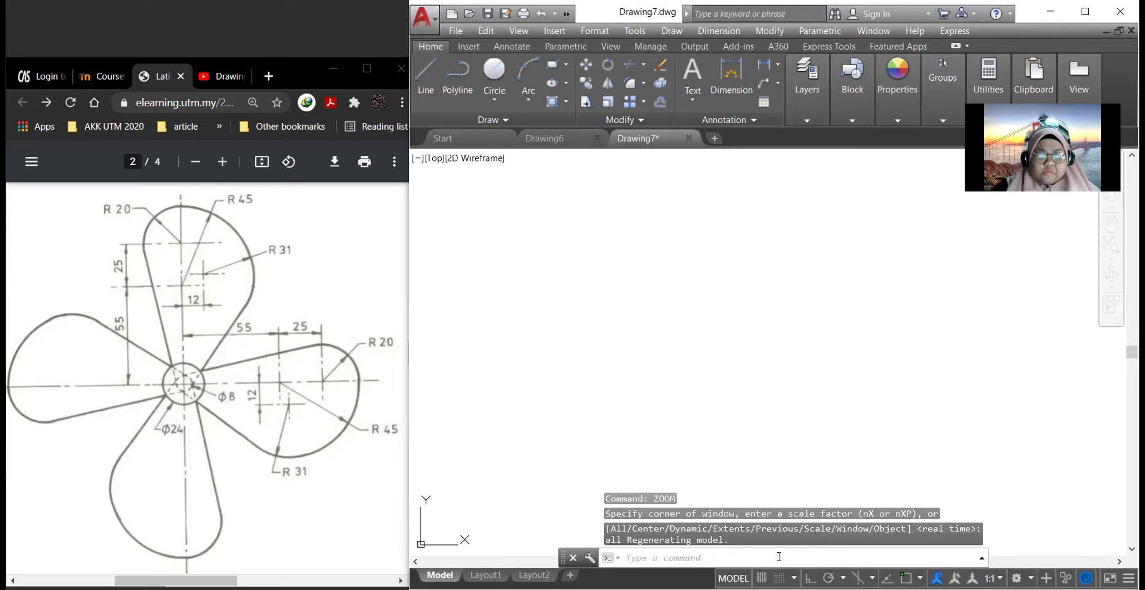
key("Return")
type(".9x")
key("Return")
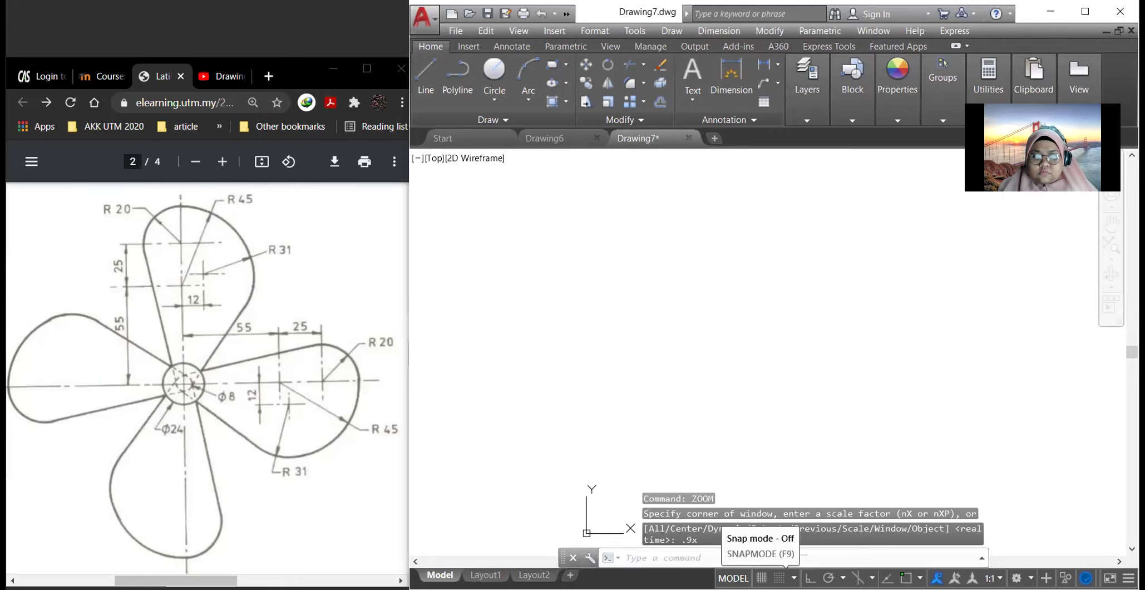
Step: Show the grid with 10-unit snap spacing and turn grid snap on with F9
left_click(761, 578)
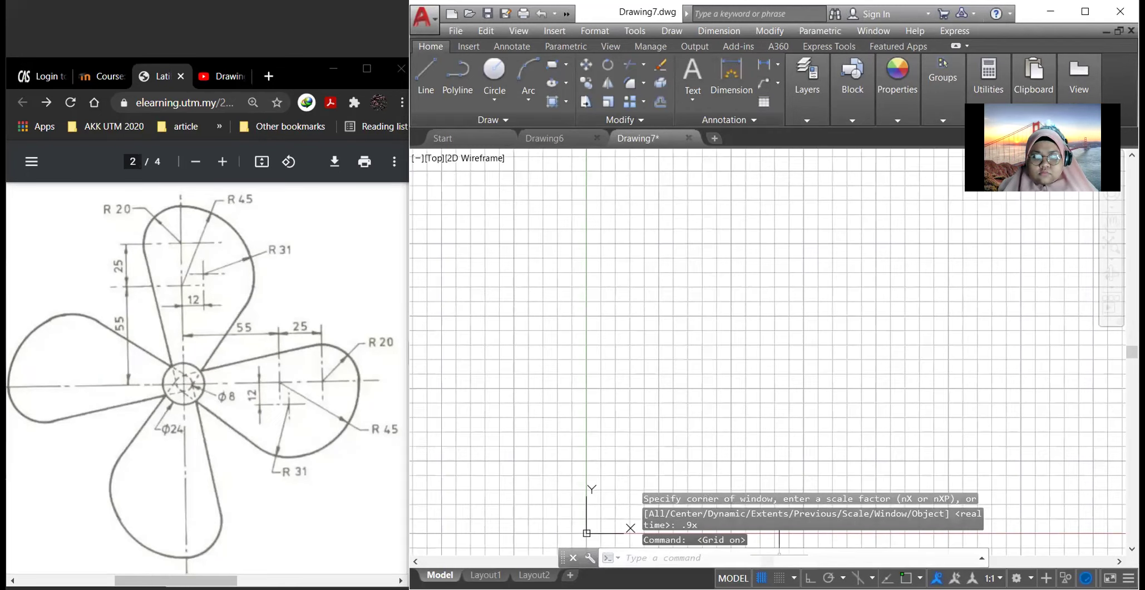
right_click(763, 576)
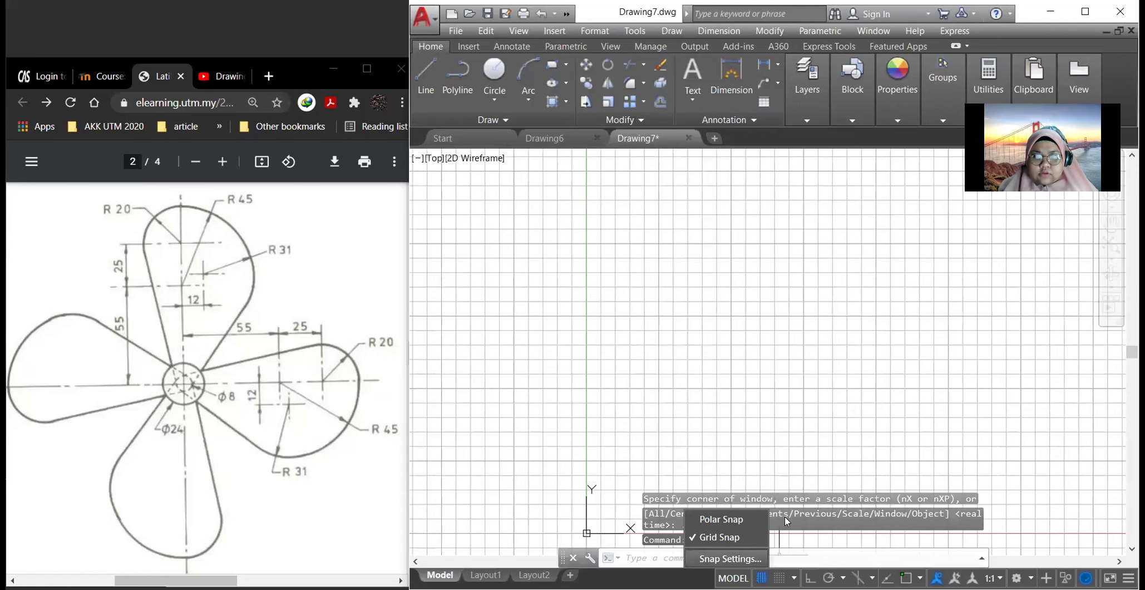
left_click(758, 559)
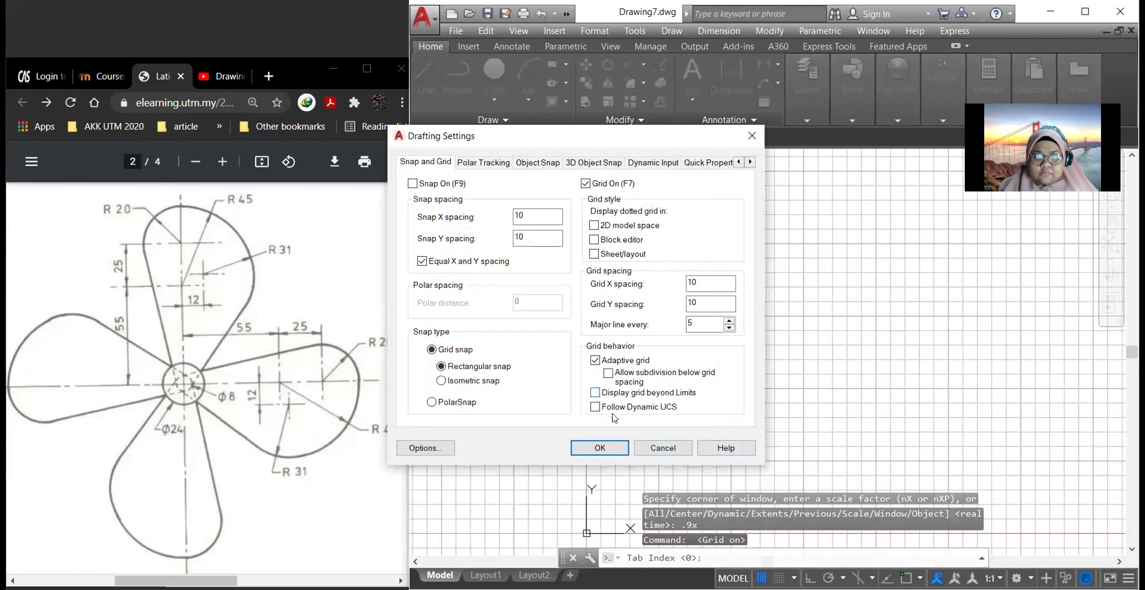
left_click(600, 448)
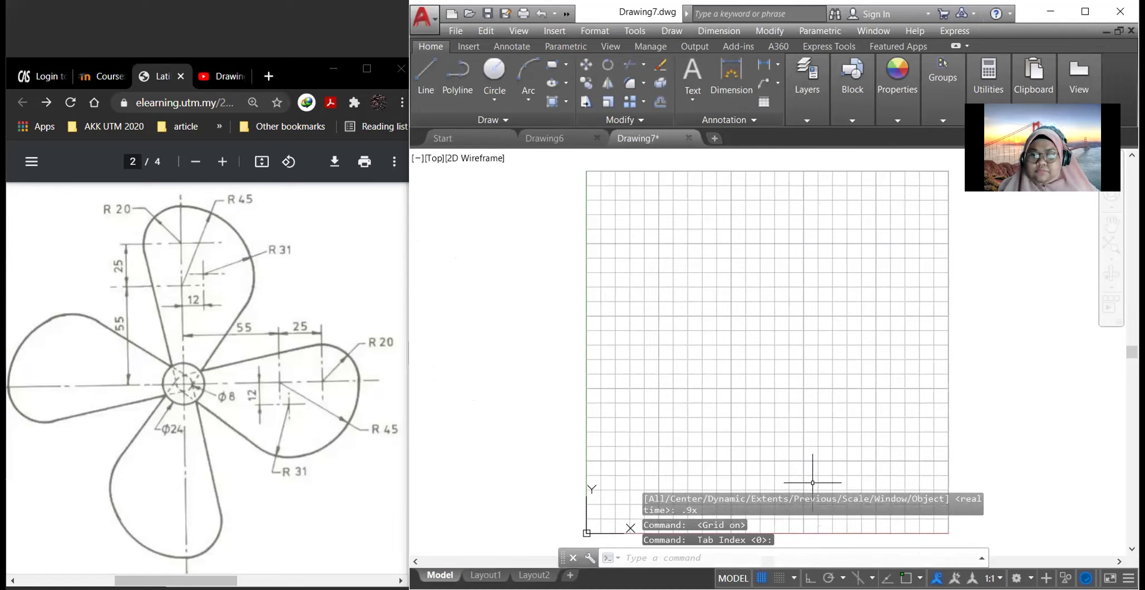
key("F9")
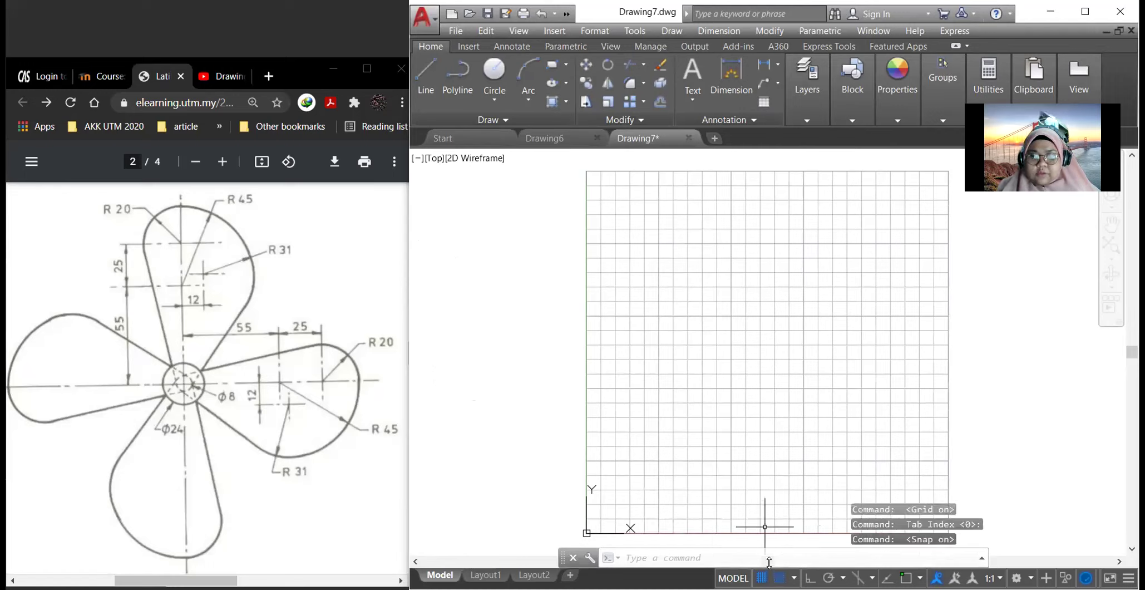
left_click(772, 559)
type("LI")
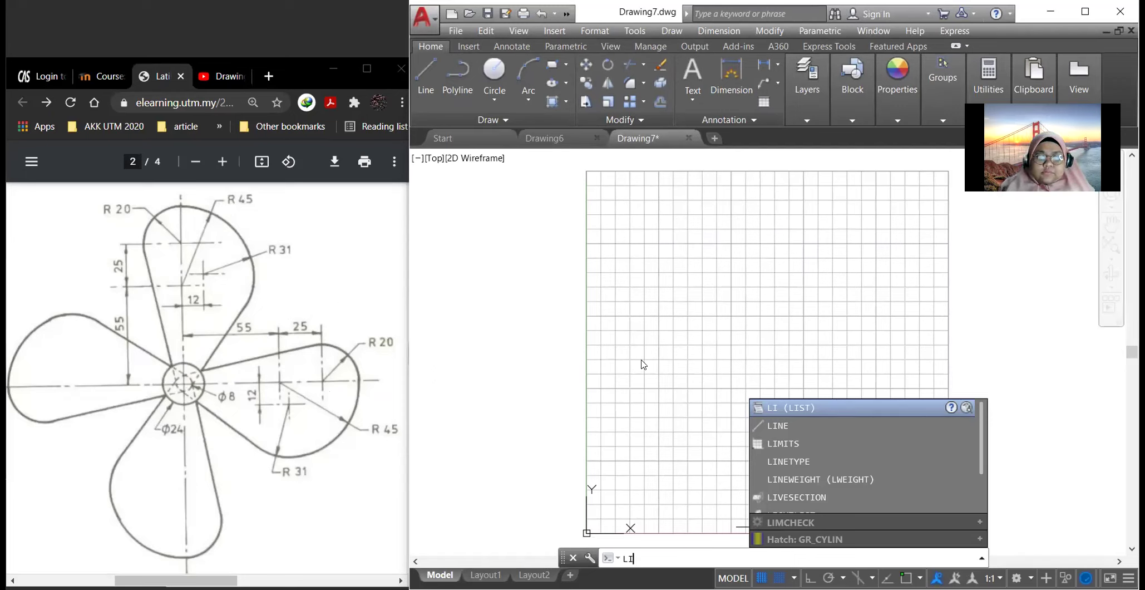
Step: Draw an 80-unit horizontal line rightward from a mid-grid point
type("NE")
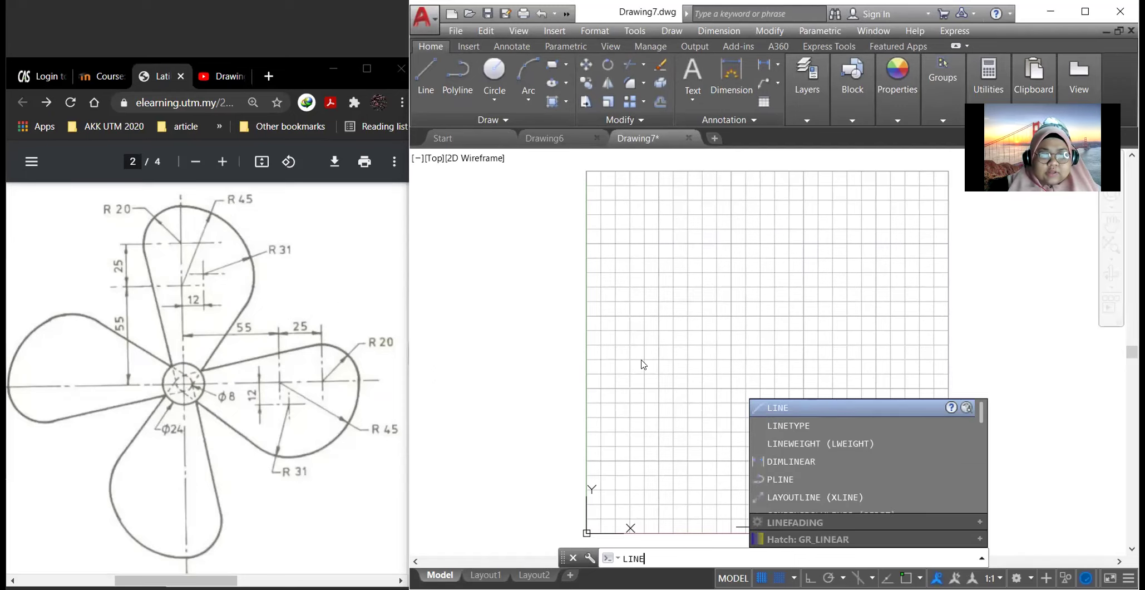
key("Return")
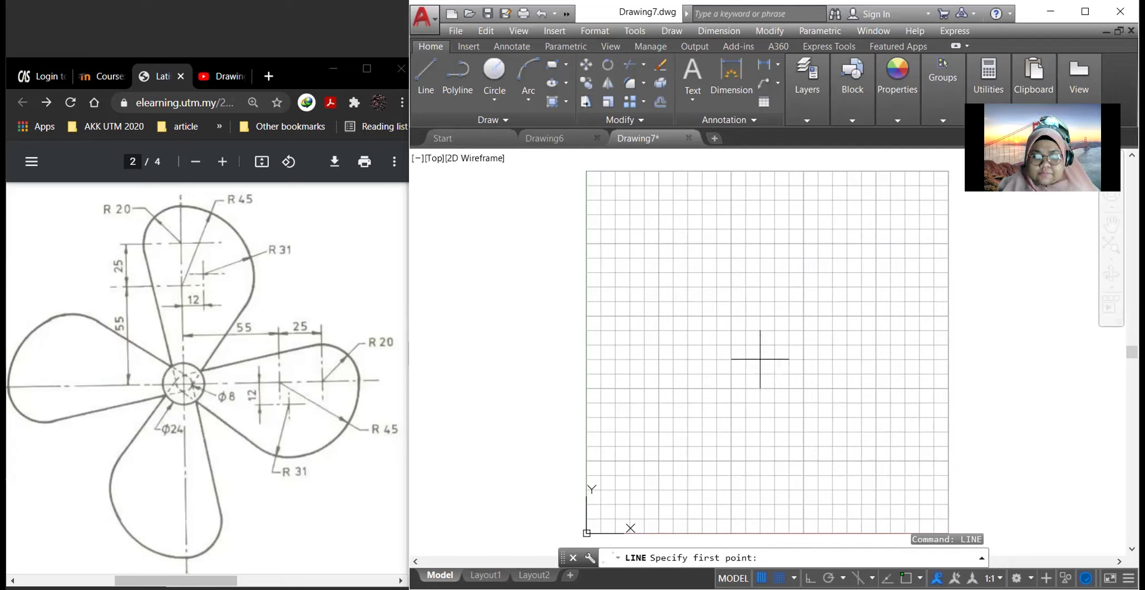
left_click(760, 359)
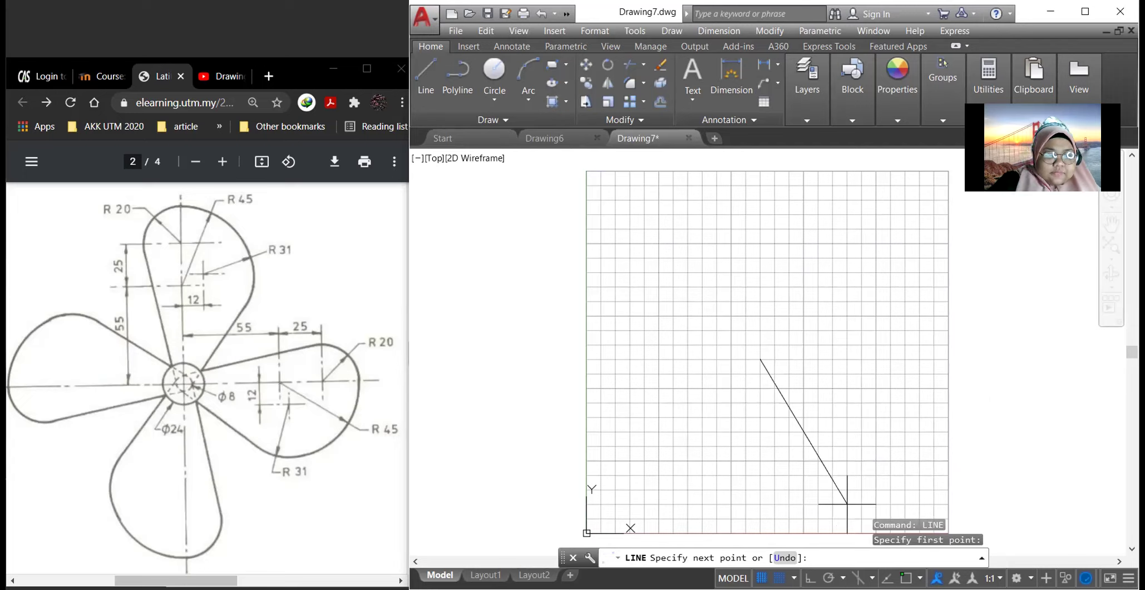
type("@80")
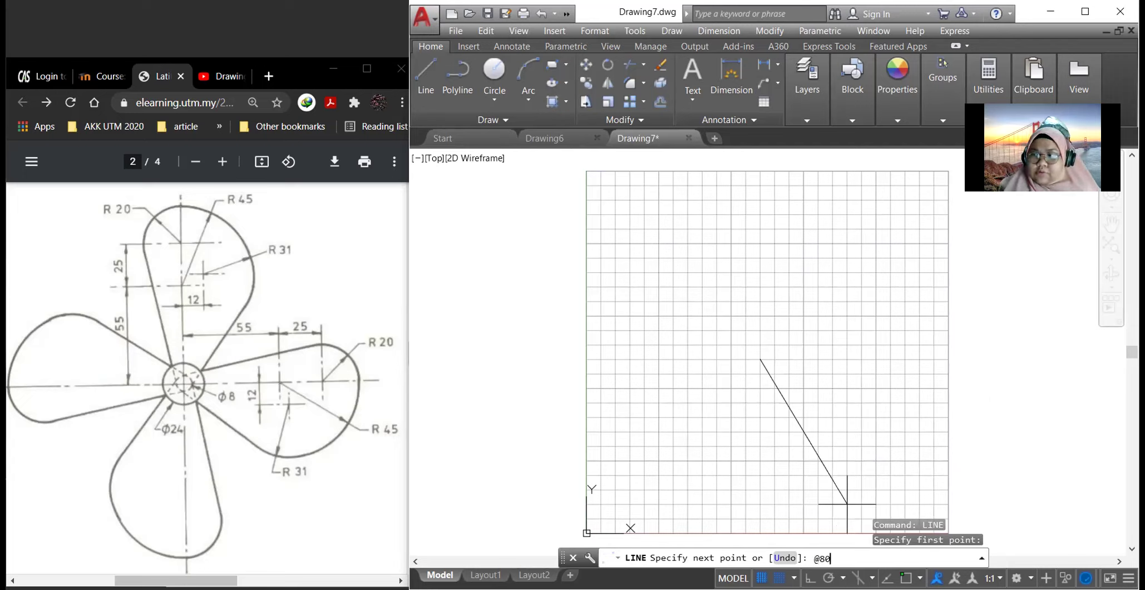
type("<0")
key("Return")
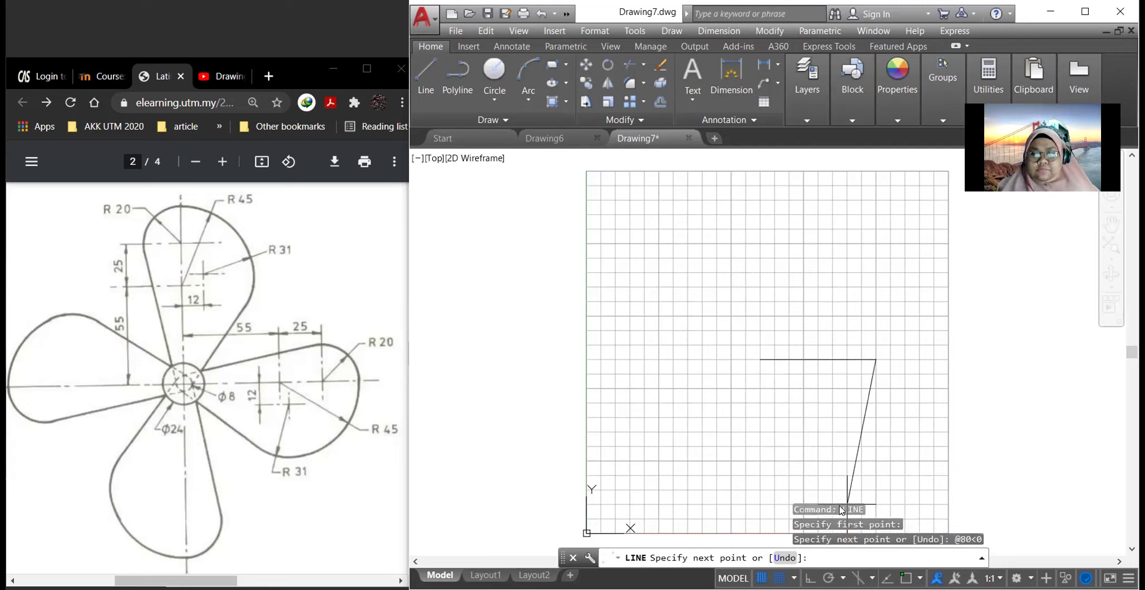
key("Escape")
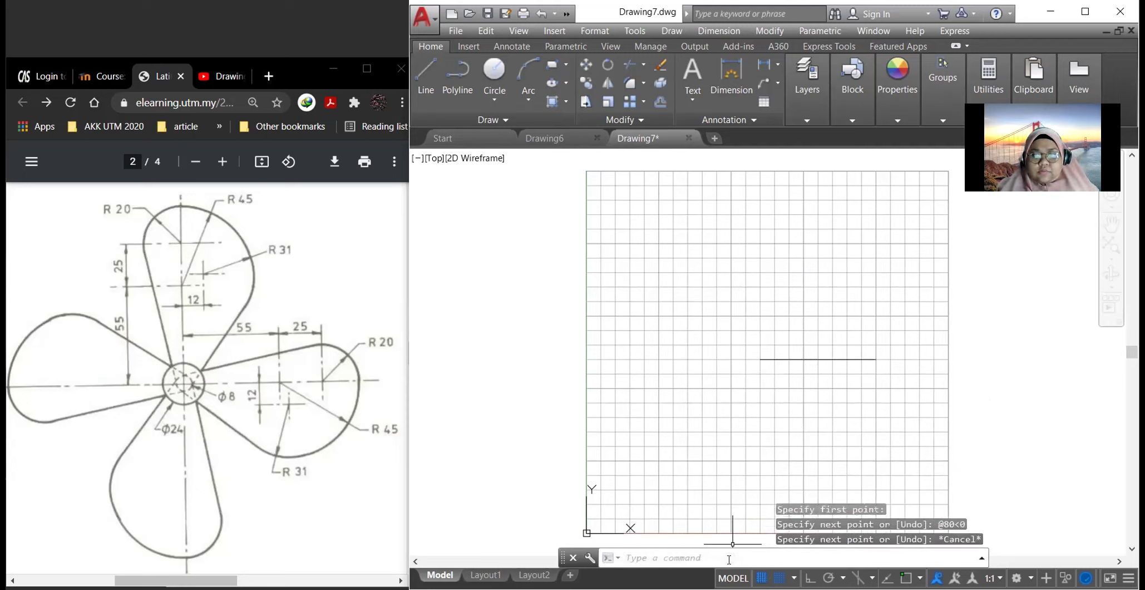
Step: Draw an 80-unit vertical line upward from the horizontal line's left endpoint
left_click(729, 559)
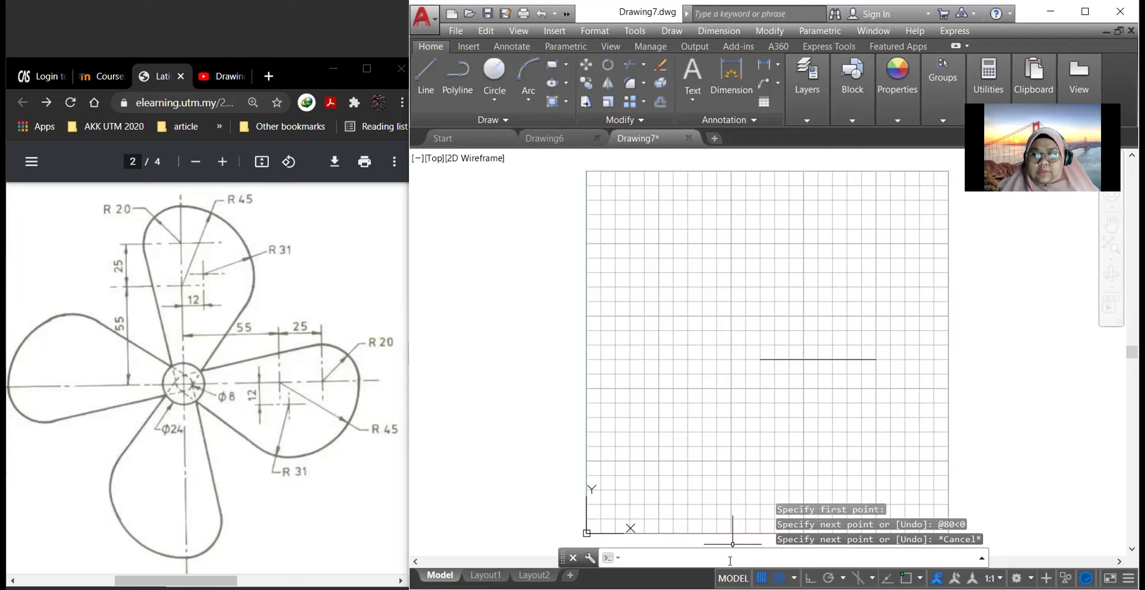
type("lin")
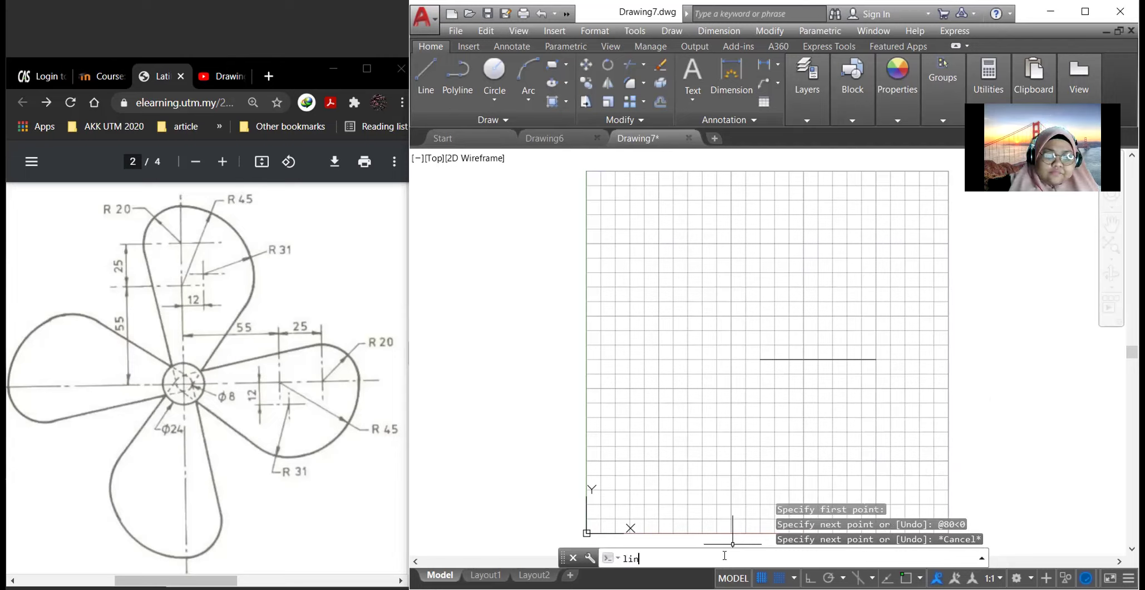
type("e")
key("Return")
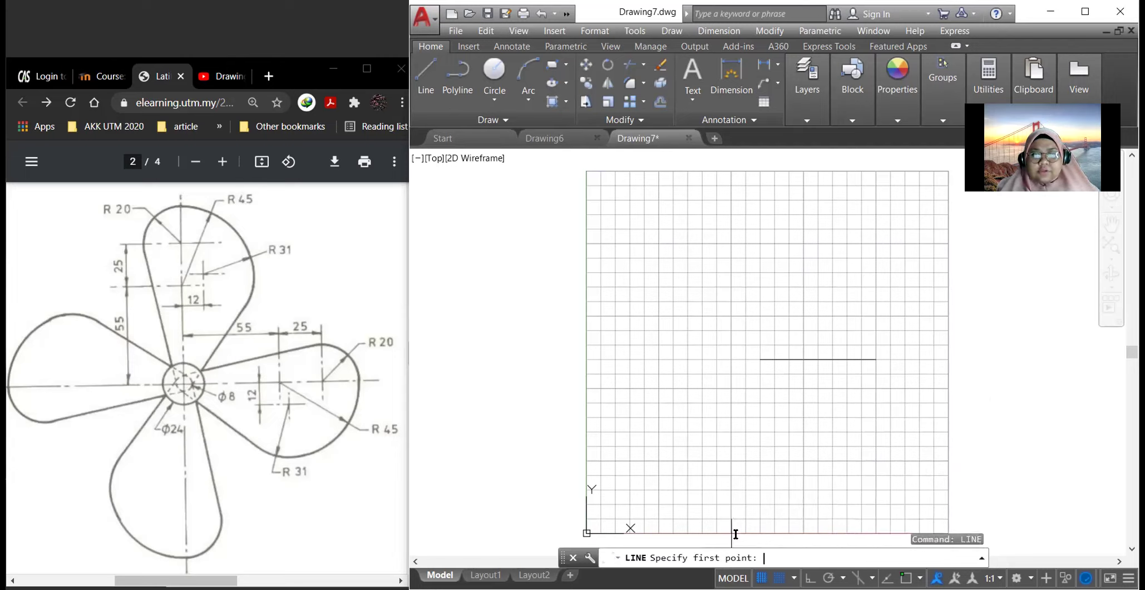
right_click(741, 484, "shift")
left_click(779, 232)
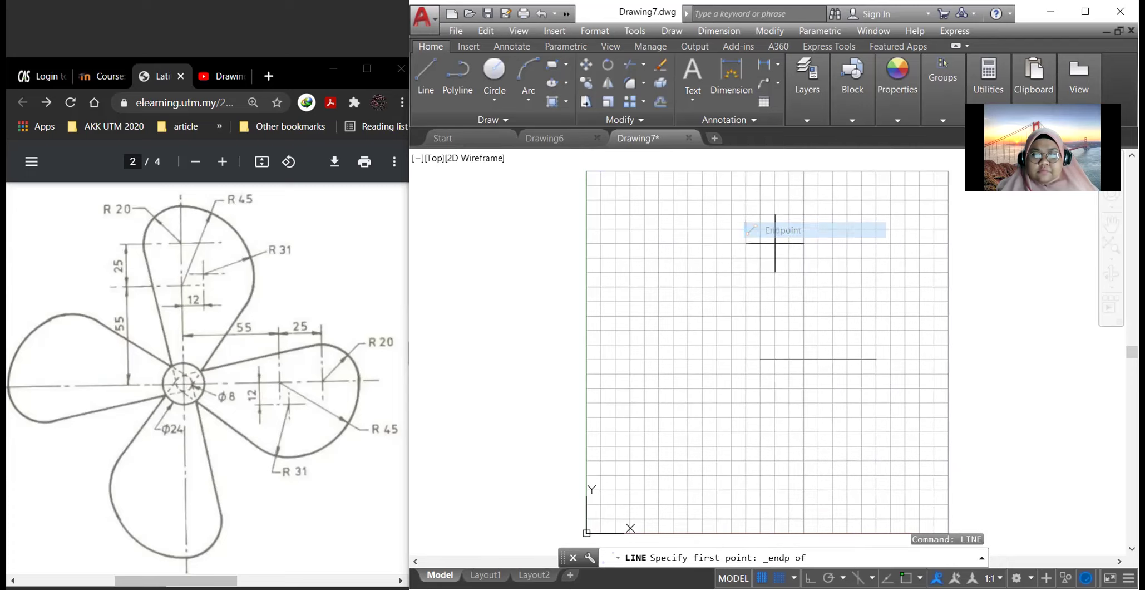
left_click(760, 359)
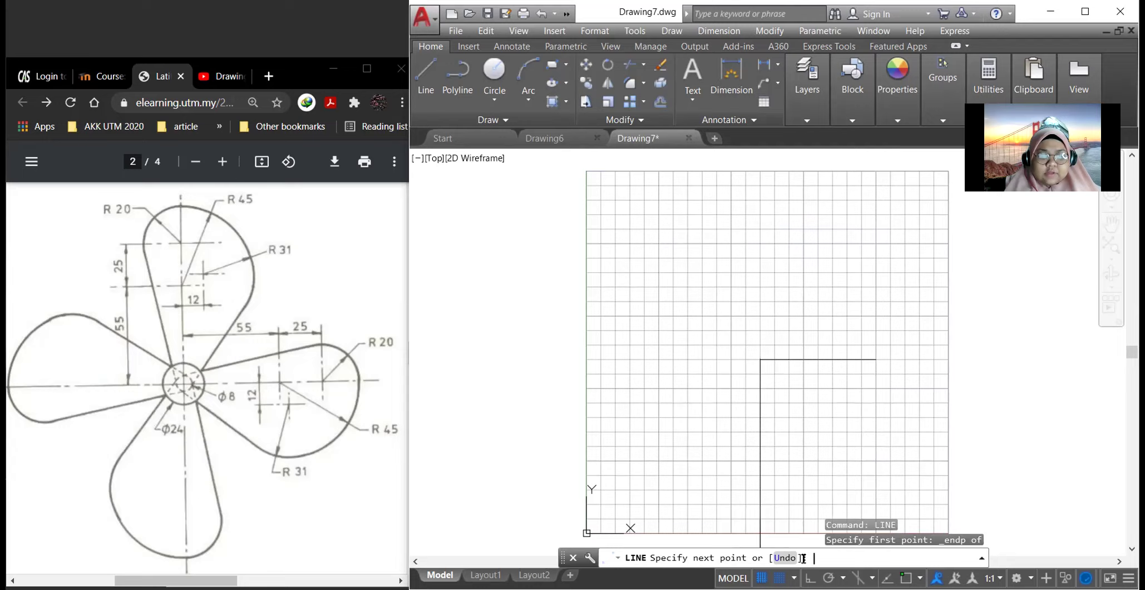
type("@80<9")
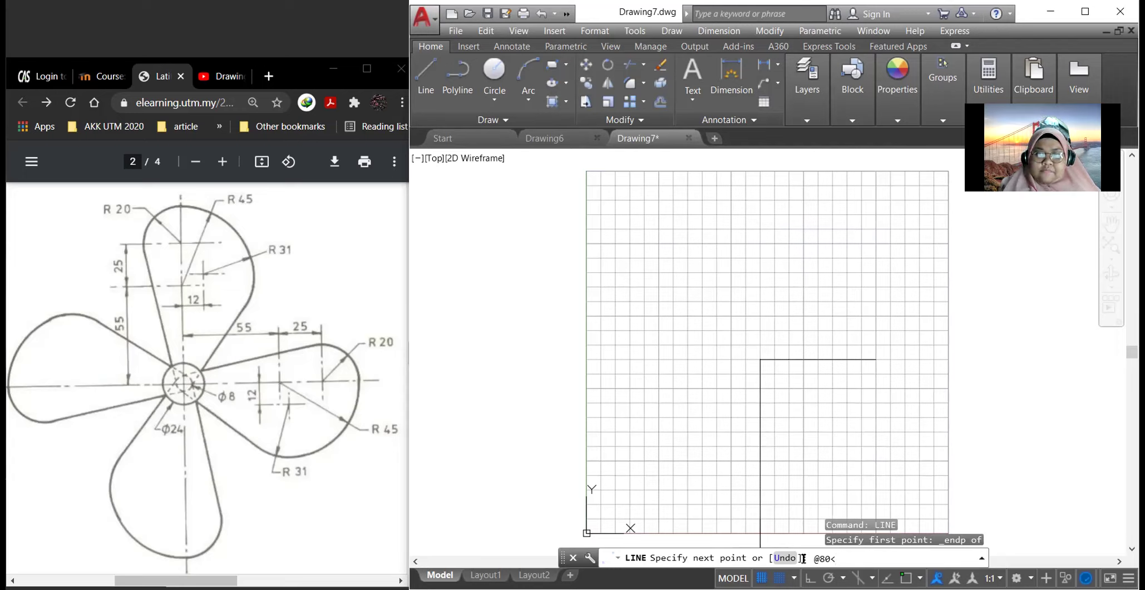
type("0")
key("Return")
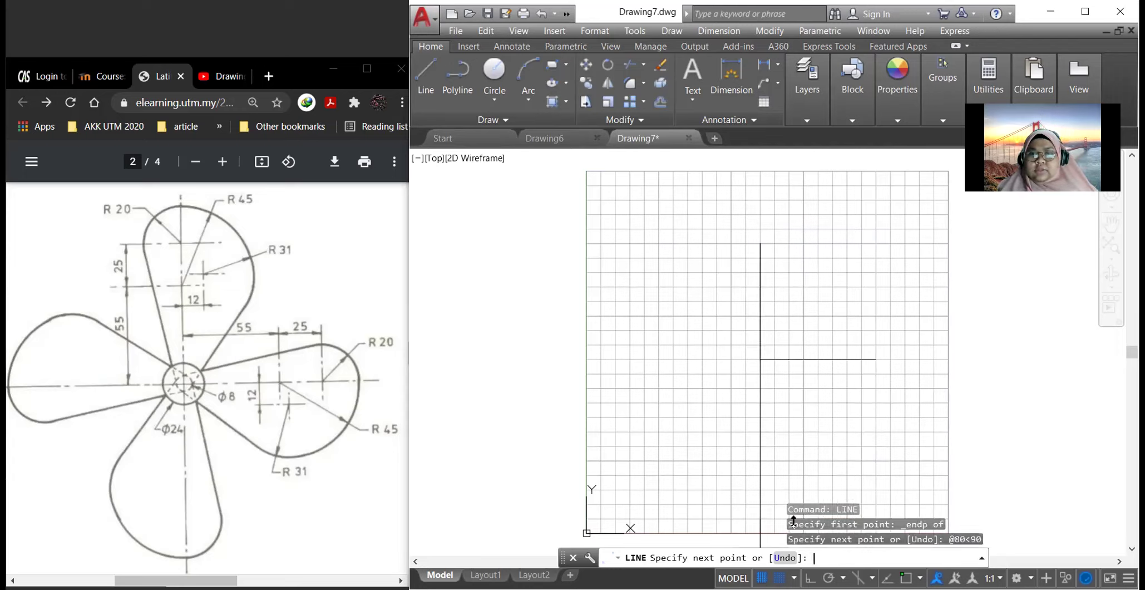
key("Escape")
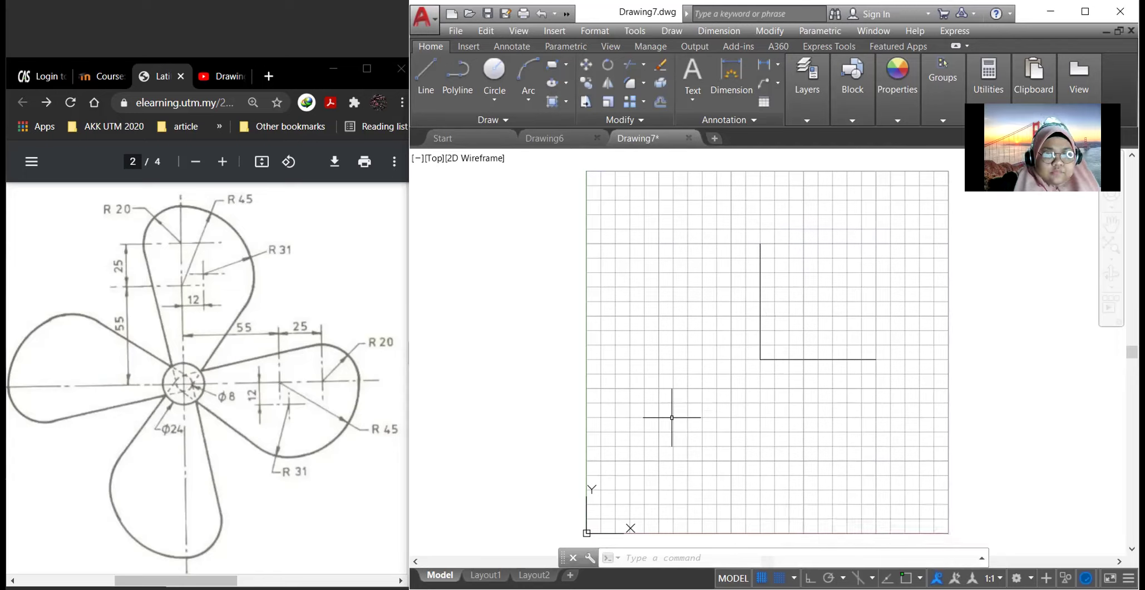
Step: Draw an 8-diameter circle snapped to the corner endpoint where the two lines meet
type("circle")
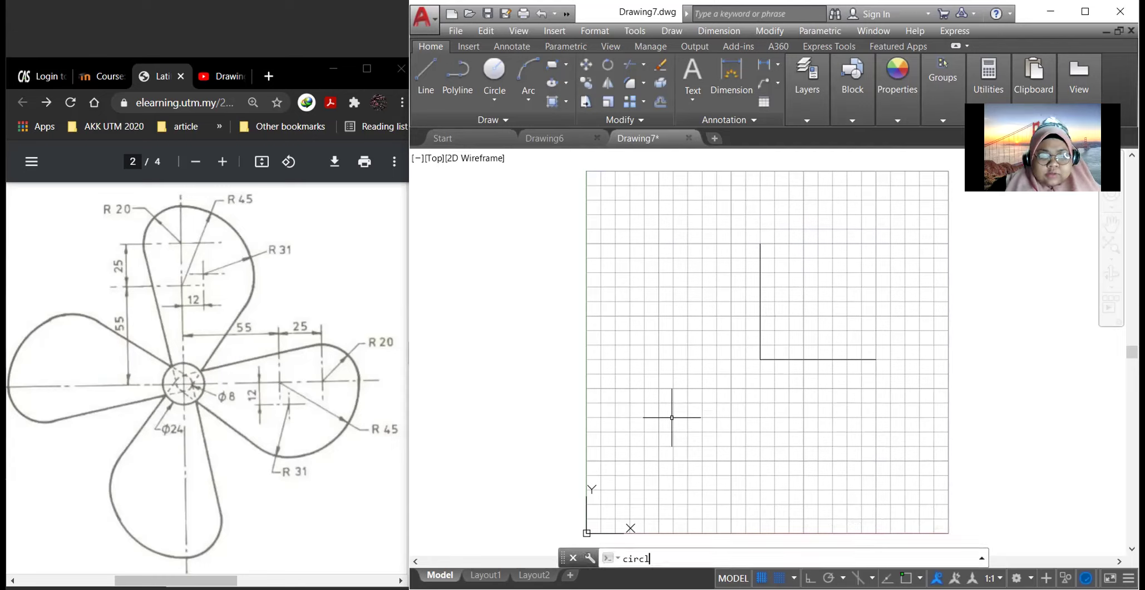
key("Return")
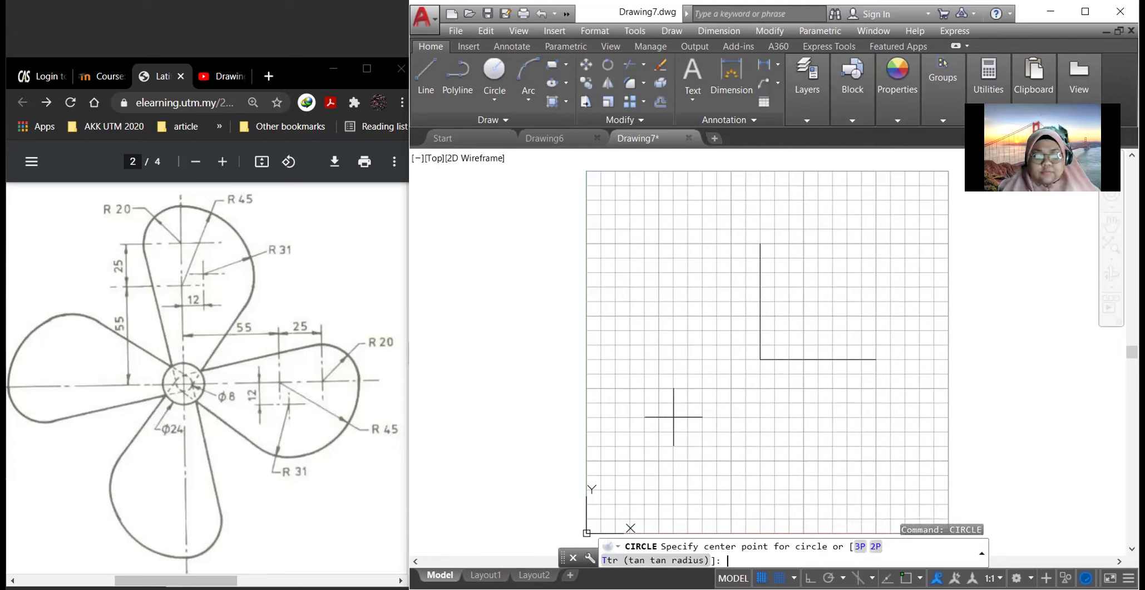
right_click(746, 385, "shift")
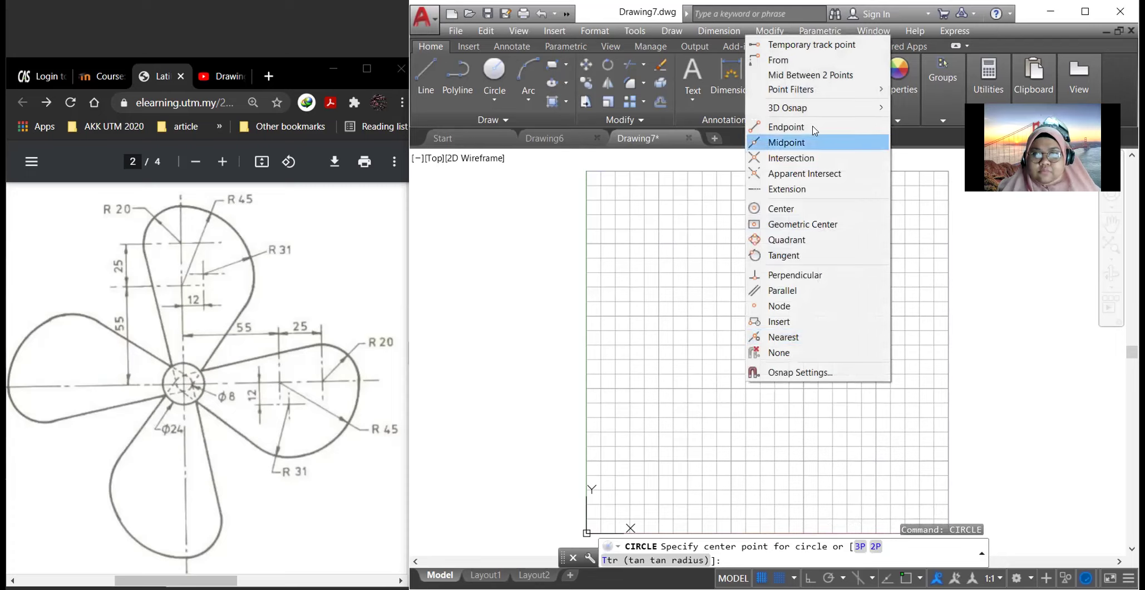
left_click(810, 128)
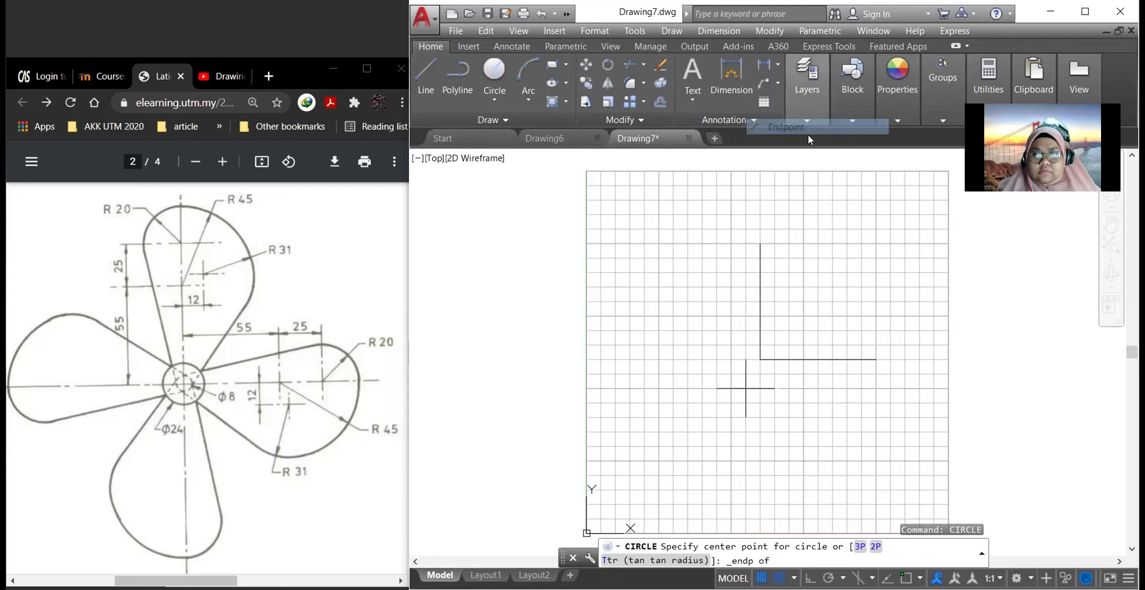
left_click(761, 359)
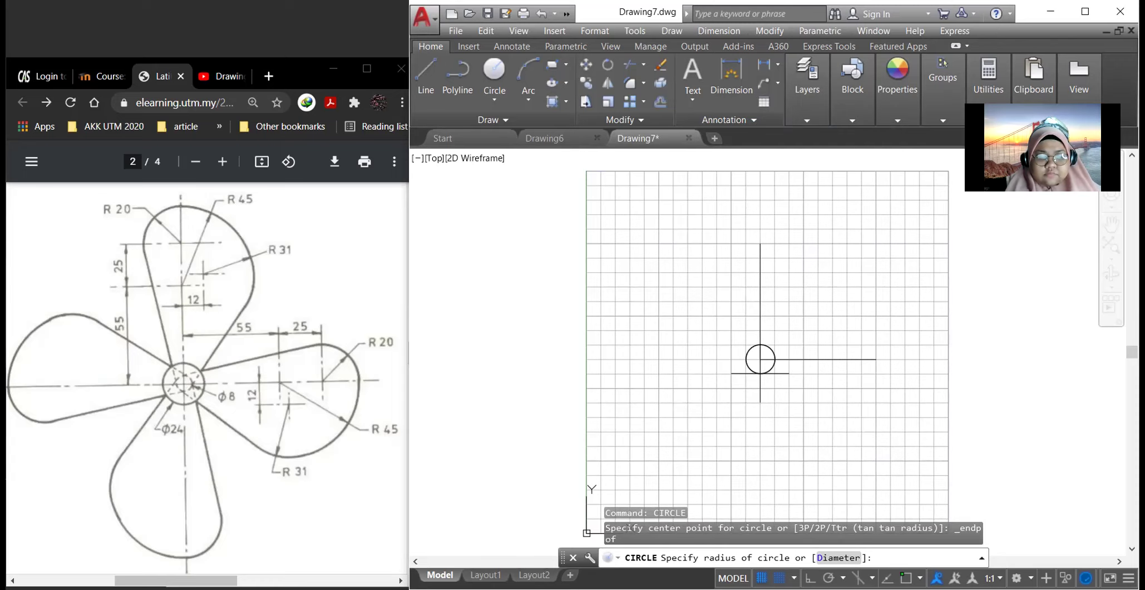
type("d")
key("Return")
type("8")
key("Return")
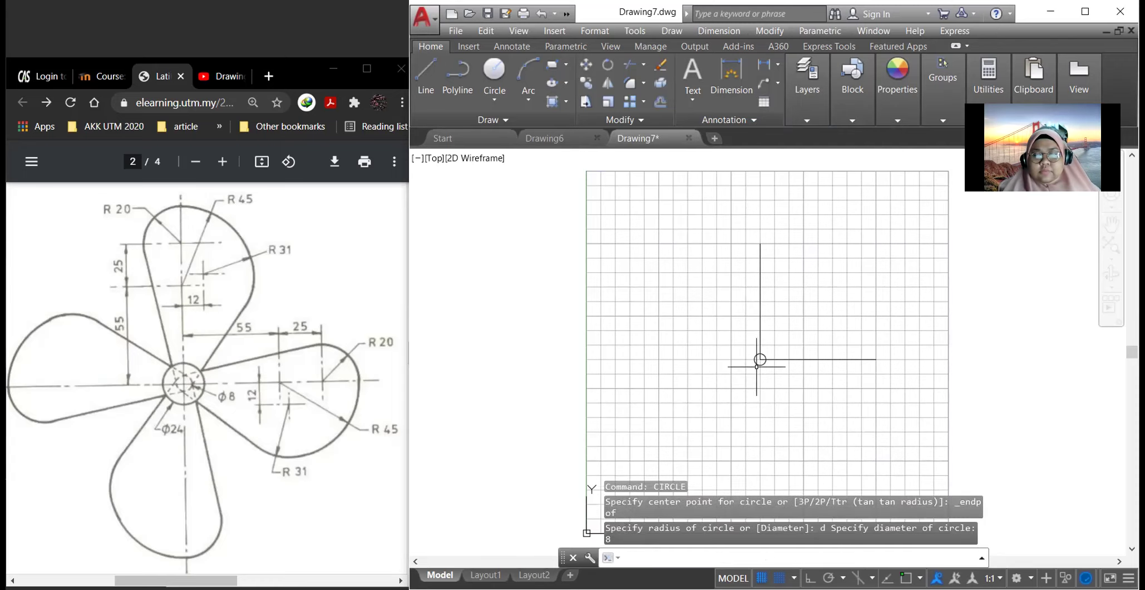
scroll(757, 366, "up", 3)
scroll(764, 363, "up", 1)
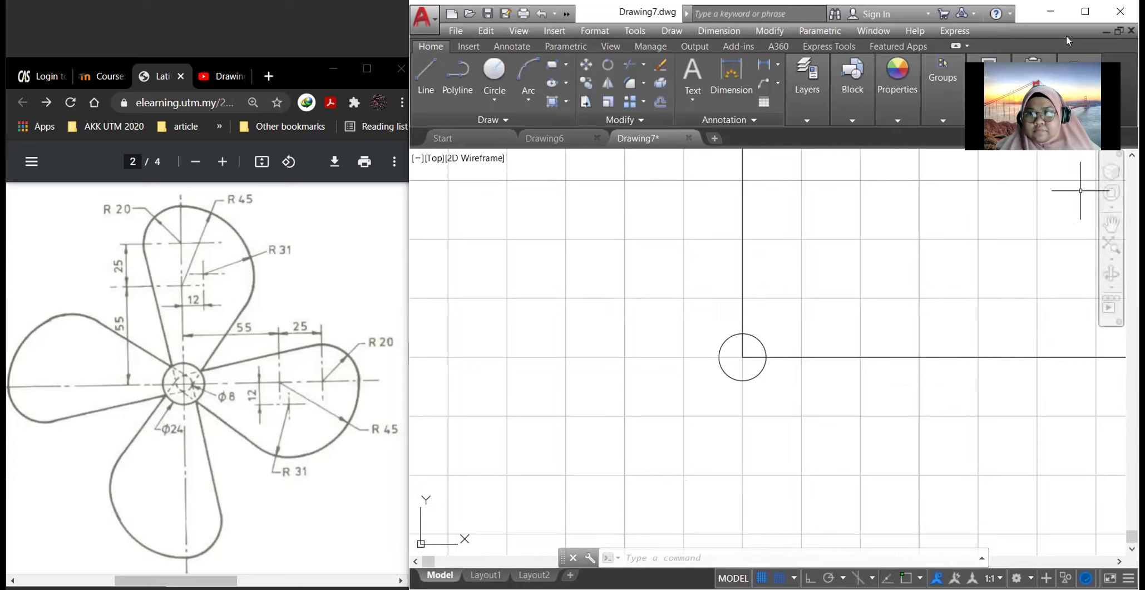
left_click(1110, 225)
left_click_drag(1029, 270, 792, 434)
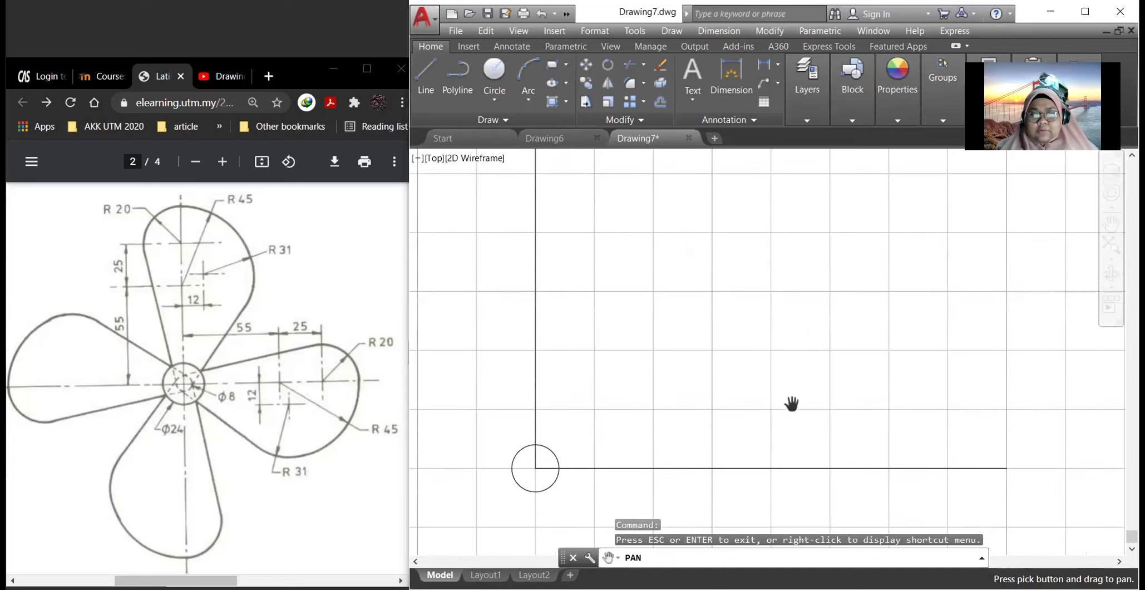
scroll(816, 338, "down", 2)
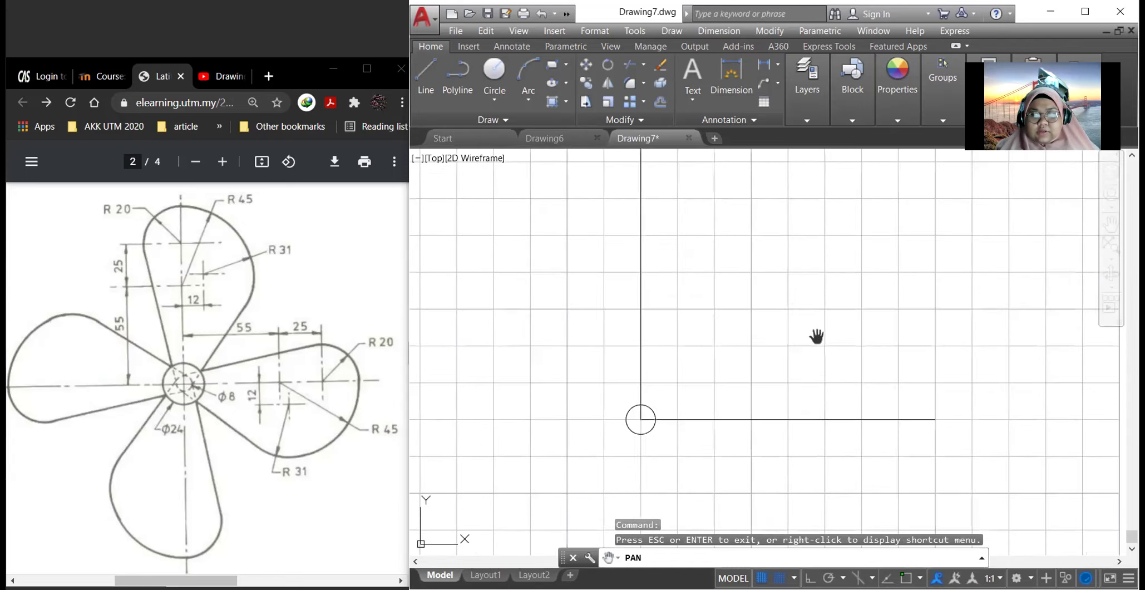
scroll(817, 338, "down", 2)
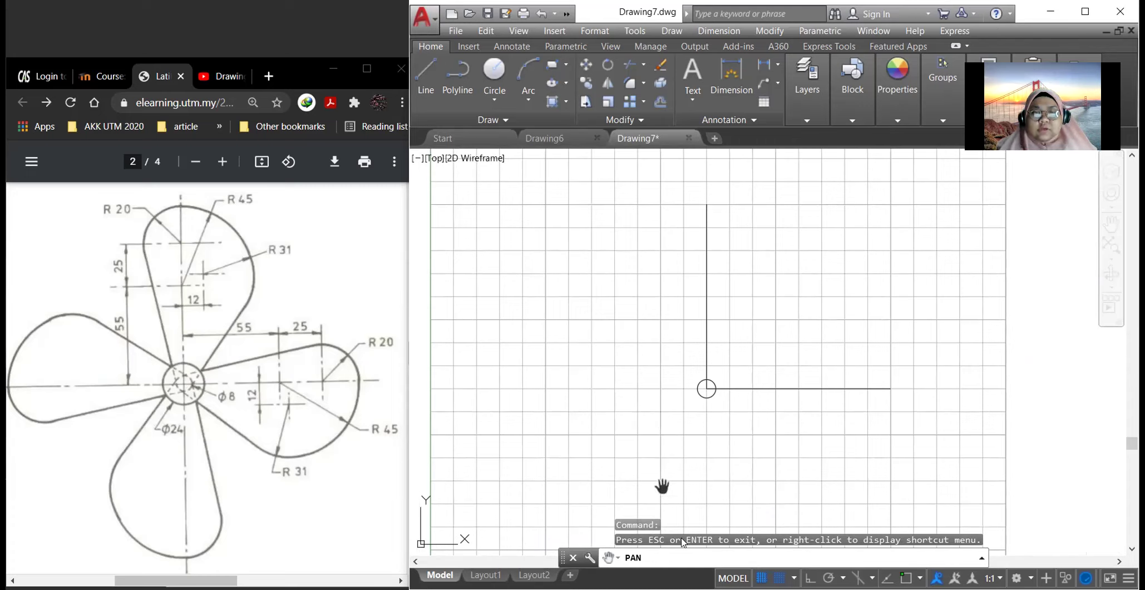
Step: Offset the vertical line 55 units to the right
key("Escape")
type("off")
key("Return")
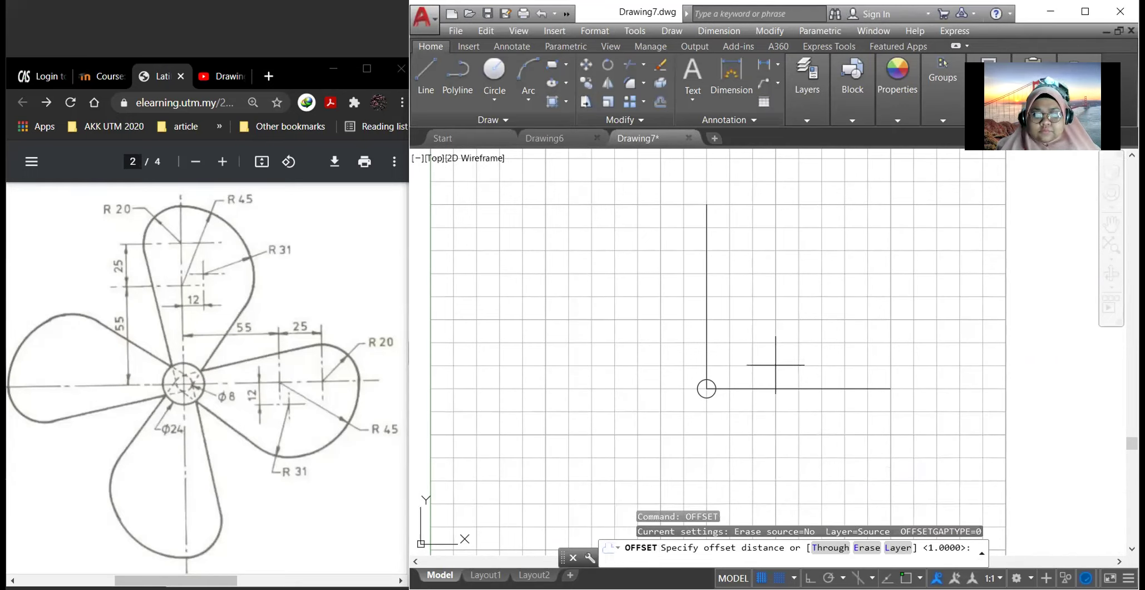
type("55")
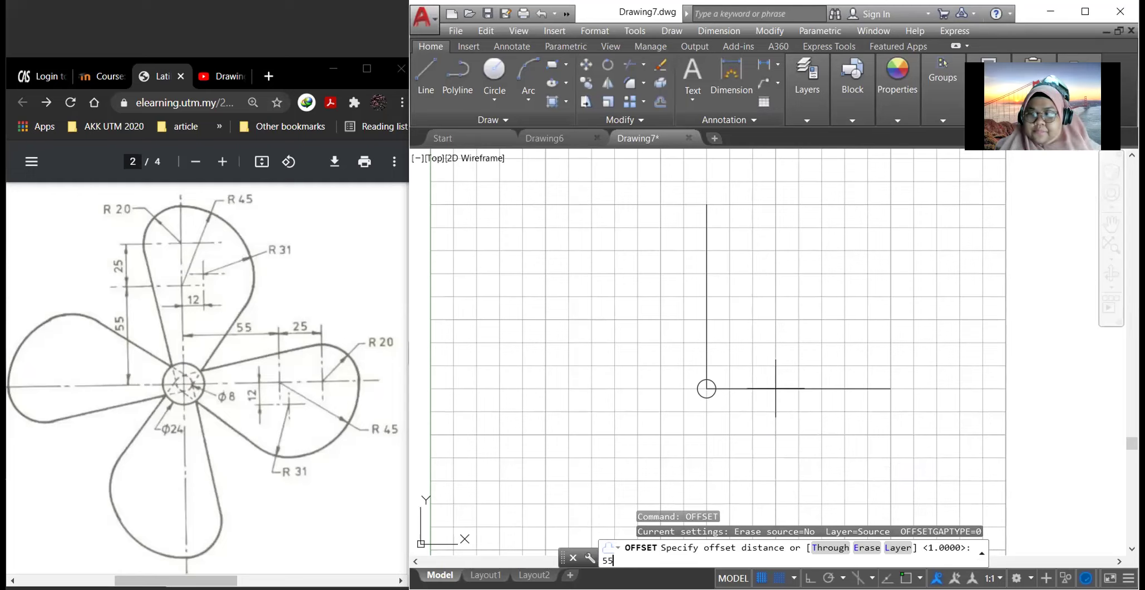
key("Return")
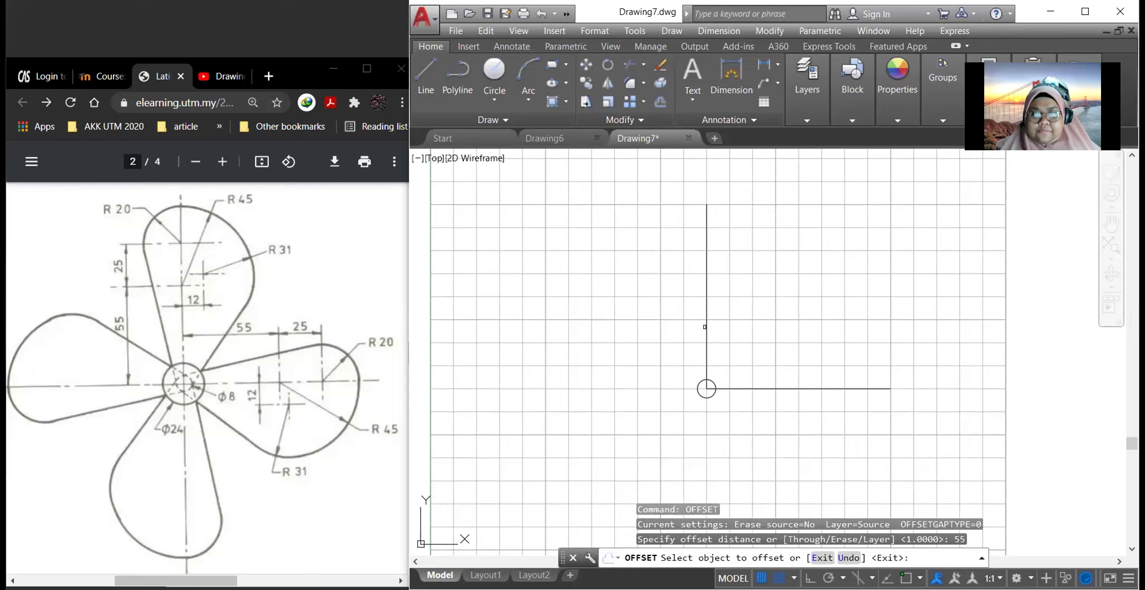
left_click(707, 319)
left_click(818, 368)
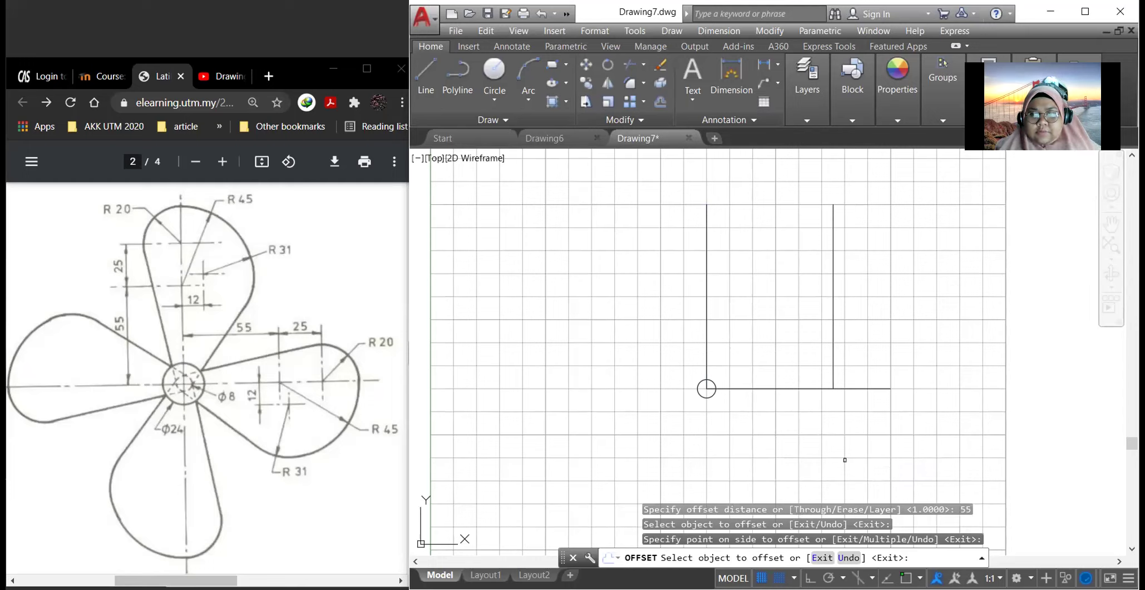
key("Escape")
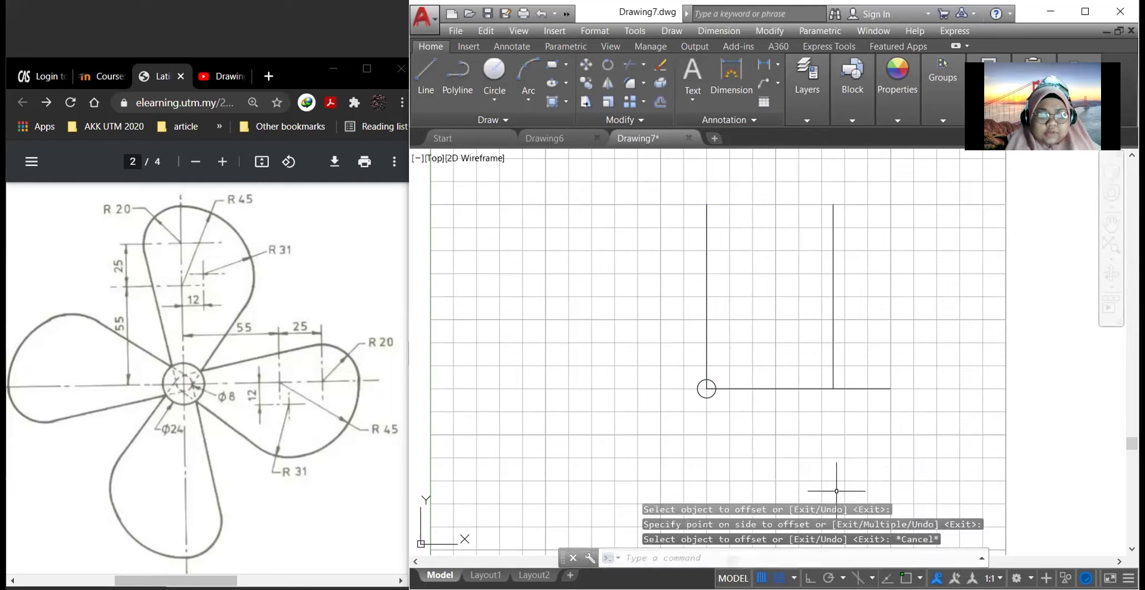
Step: Offset the new vertical line a further 25 units to the right
type("o")
key("Return")
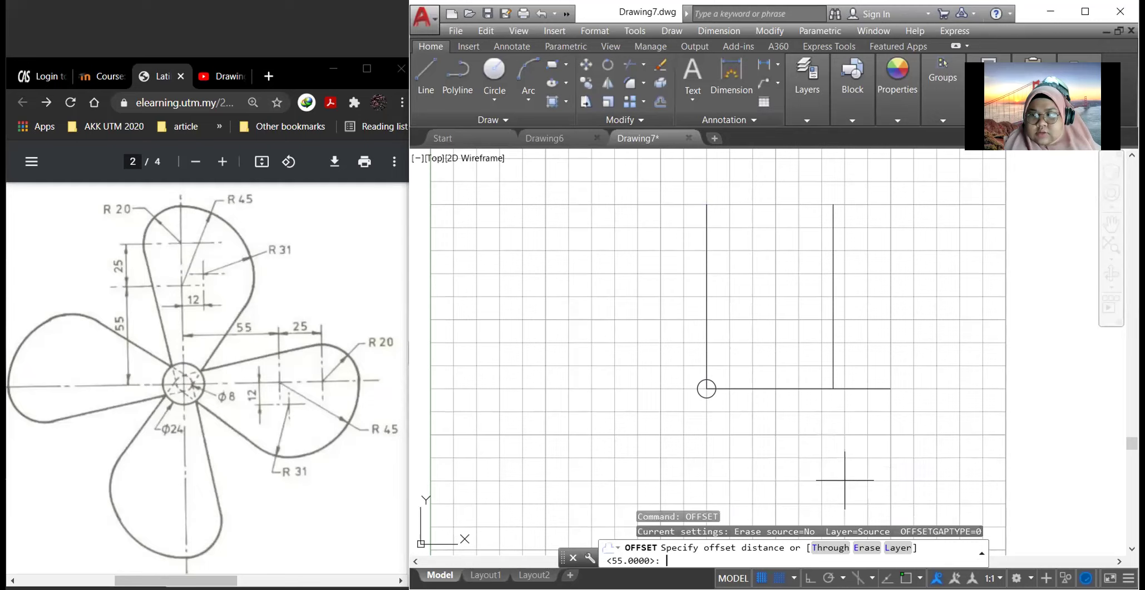
type("25")
key("Return")
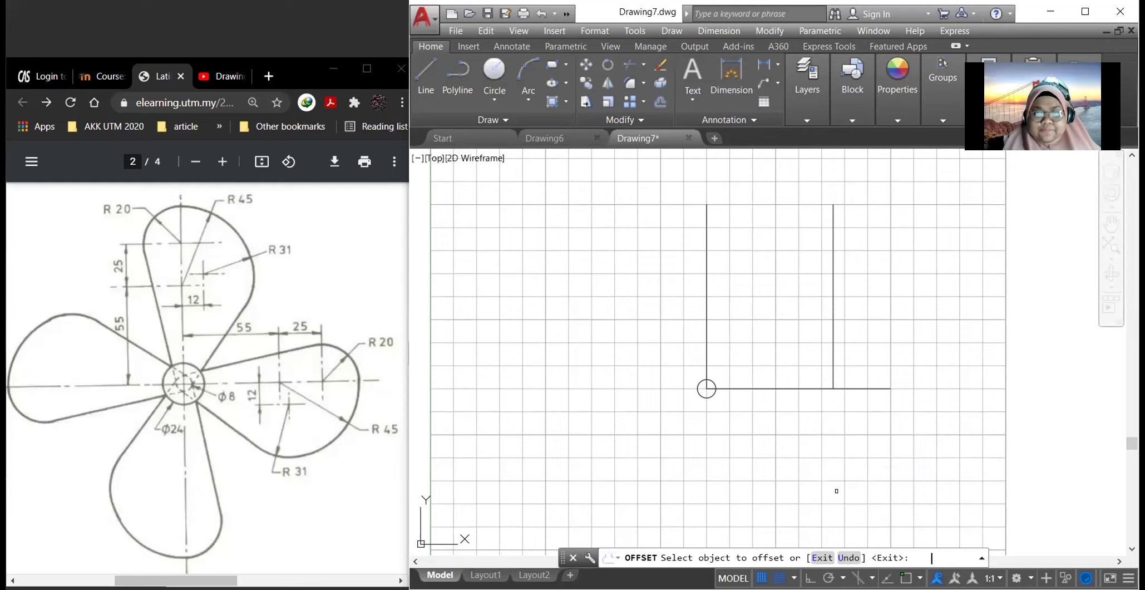
left_click(834, 326)
left_click(844, 319)
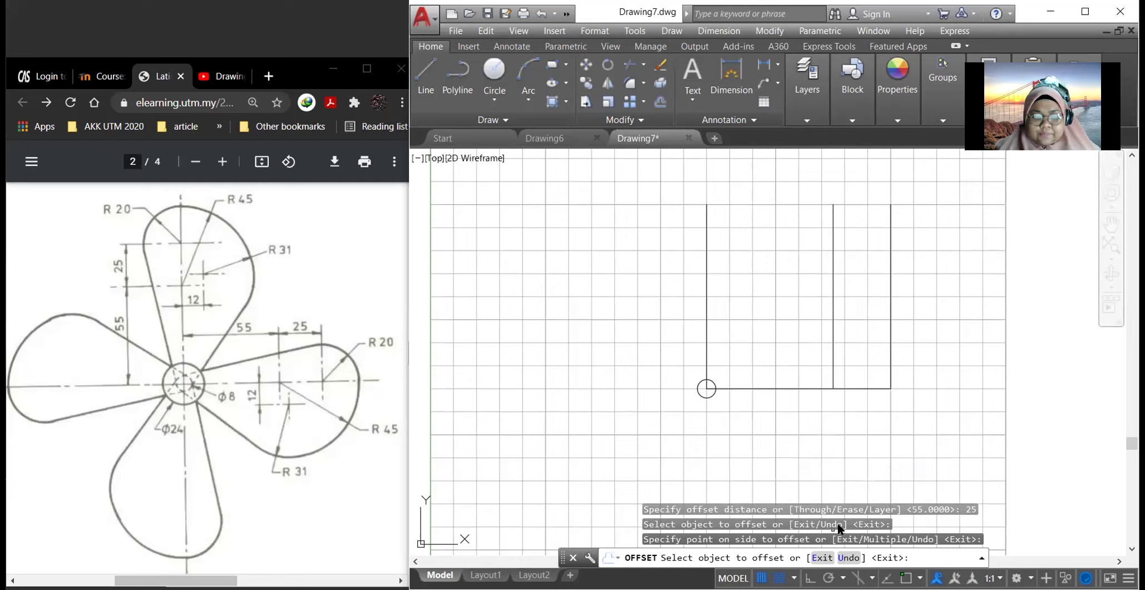
key("Escape")
Step: Attempt a circle at the right-hand line's intersection, then cancel the misplaced centre
type("circl")
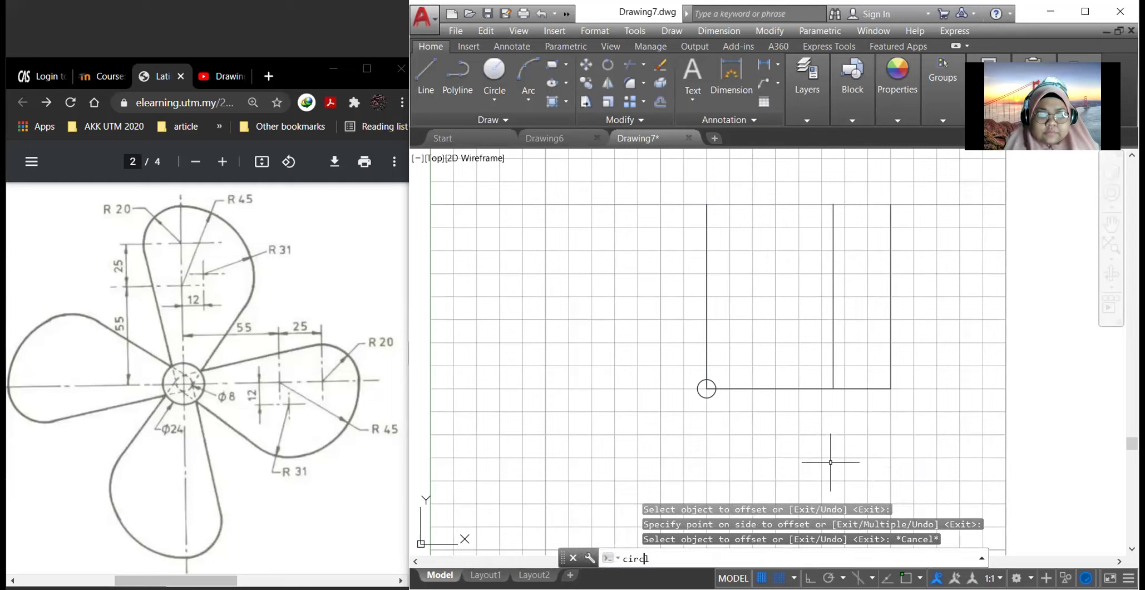
key("Return")
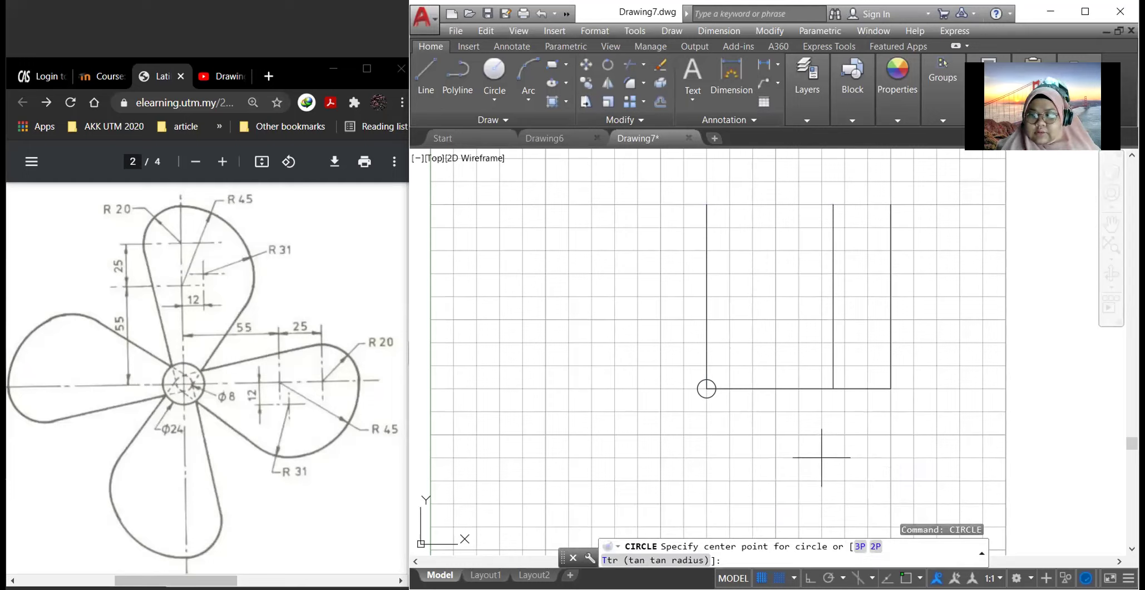
right_click(774, 414, "shift")
left_click(802, 172)
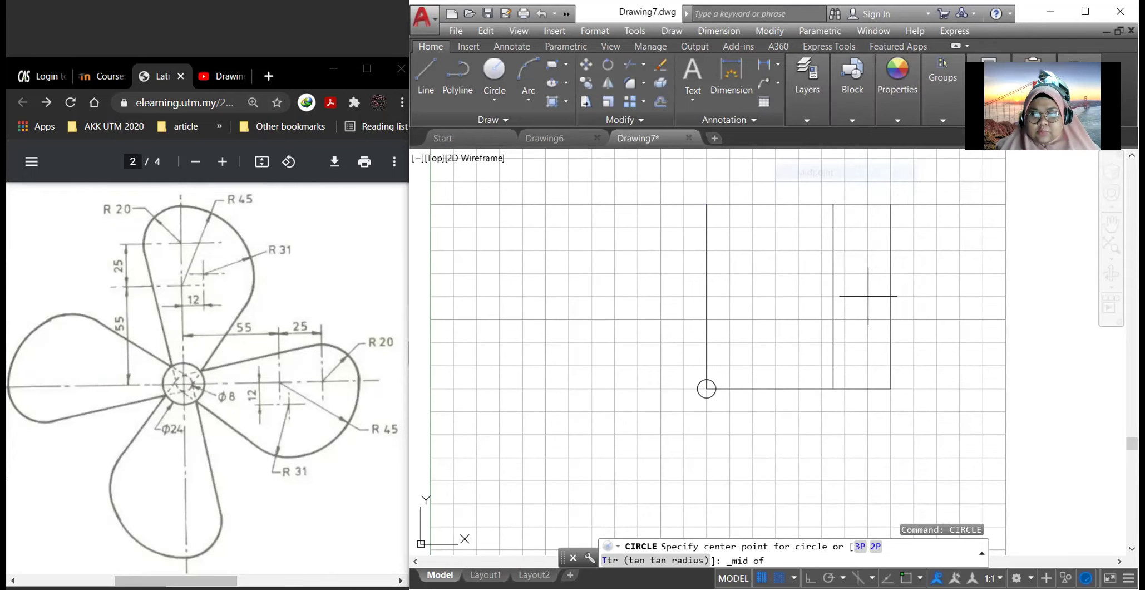
right_click(891, 359, "shift")
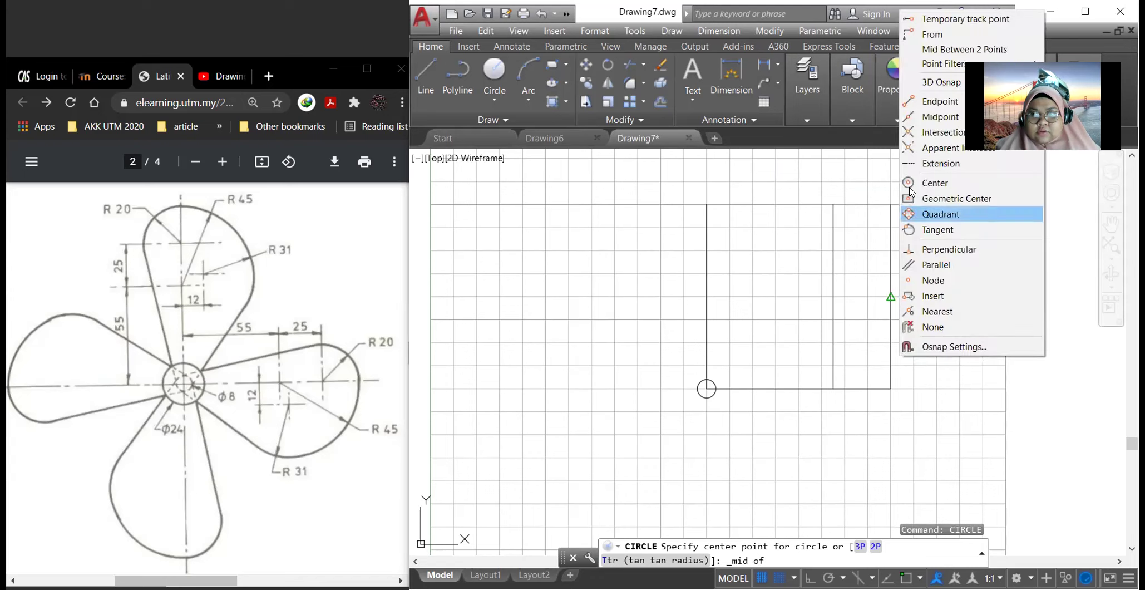
left_click(924, 132)
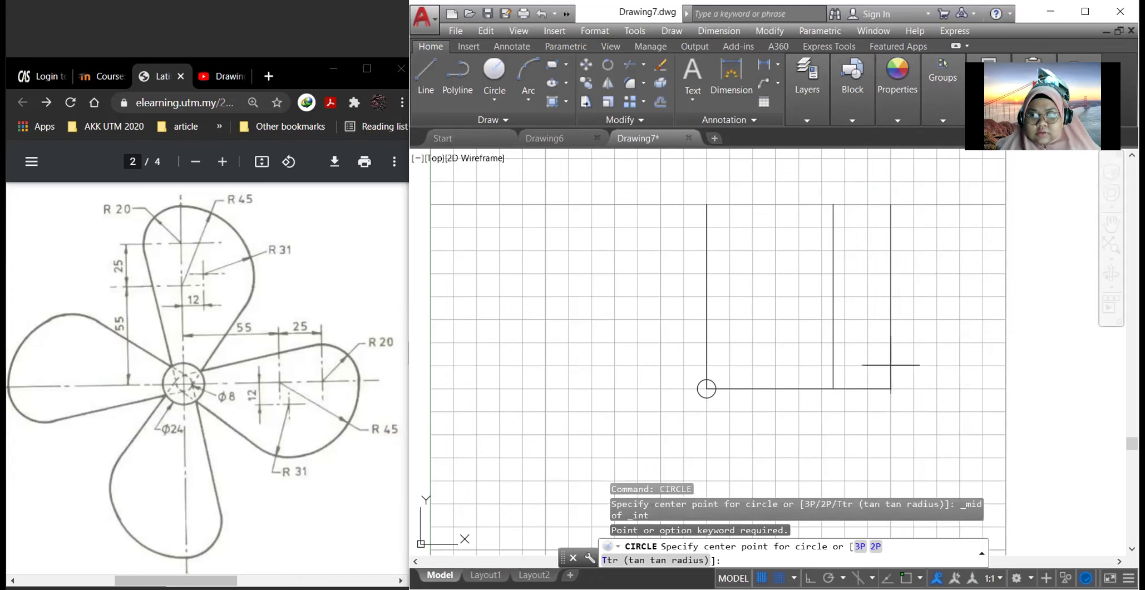
left_click(891, 388)
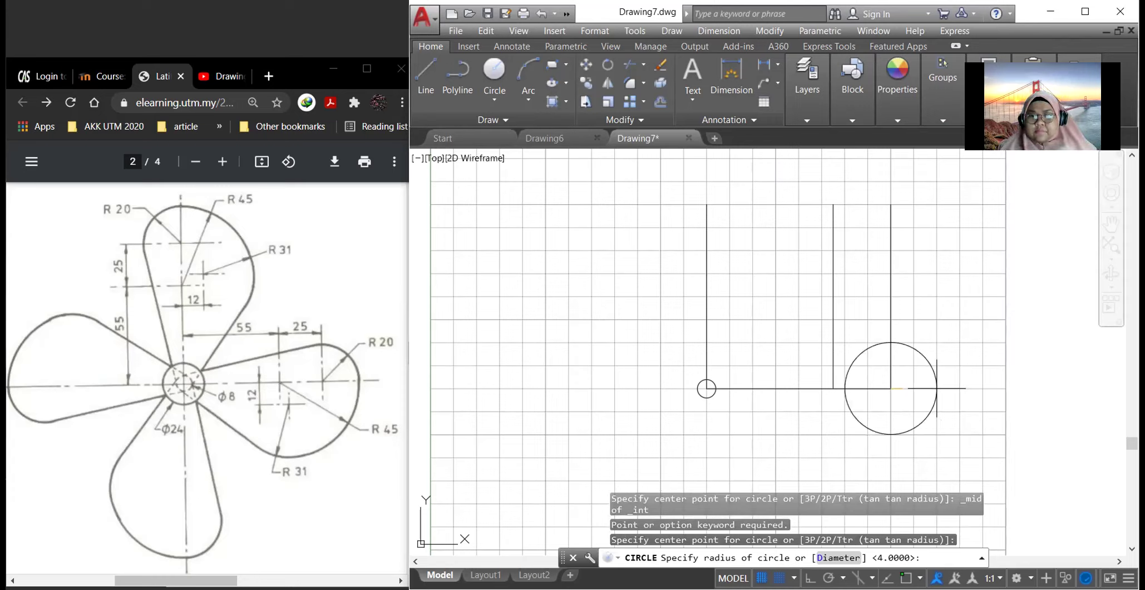
key("Escape")
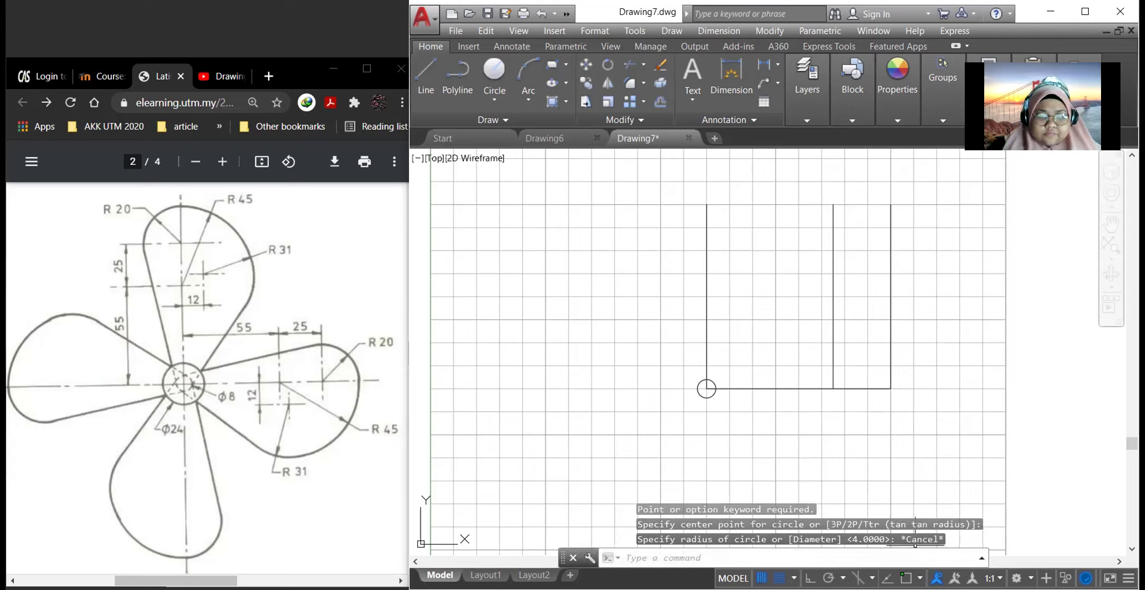
Step: Draw an R20 circle at the outer vertical and baseline intersection, then turn grid snap off
type("circle")
key("Return")
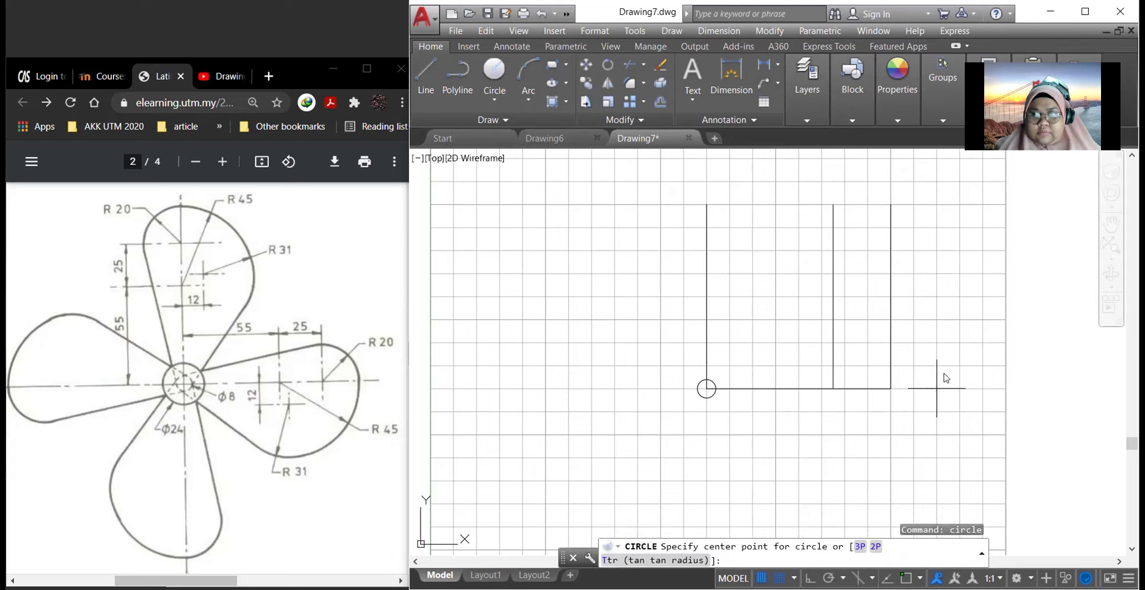
right_click(947, 379, "shift")
left_click(957, 174)
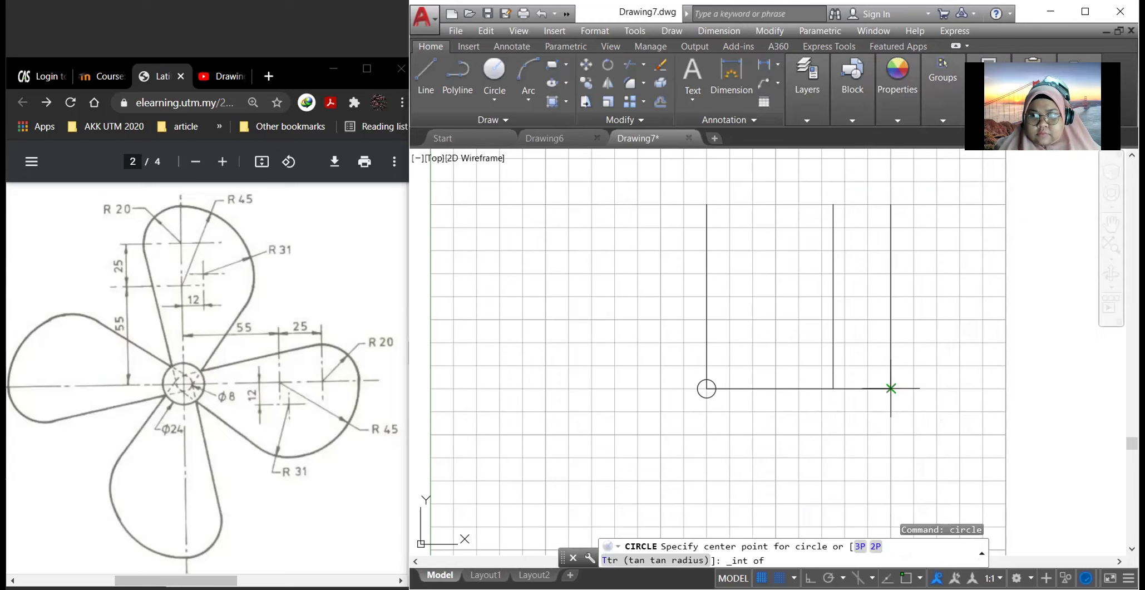
left_click(891, 388)
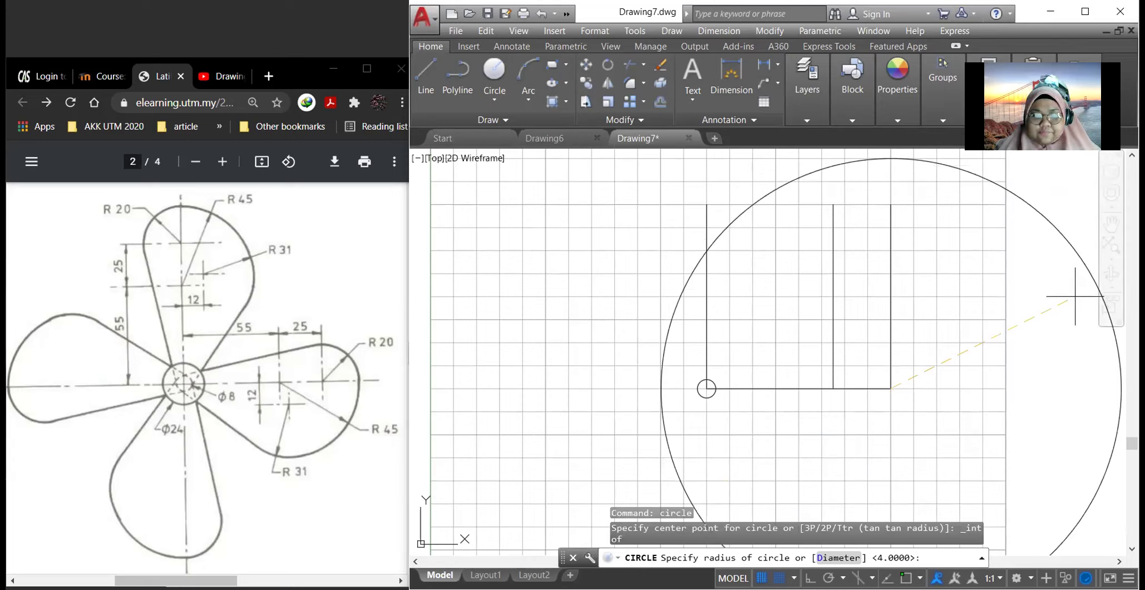
type("r")
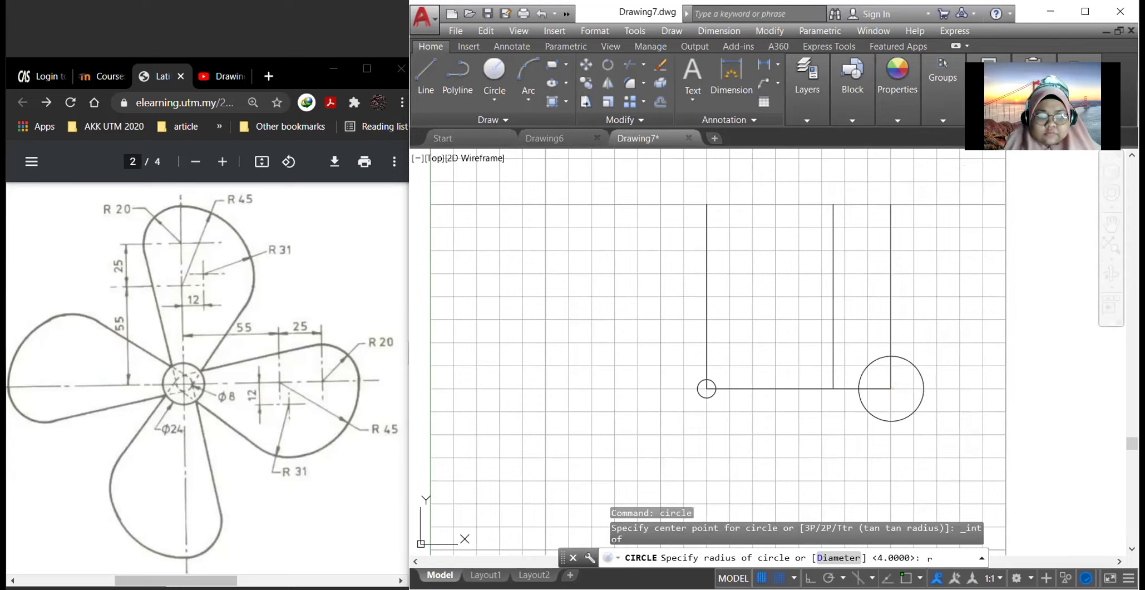
key("Return")
type("20")
key("Return")
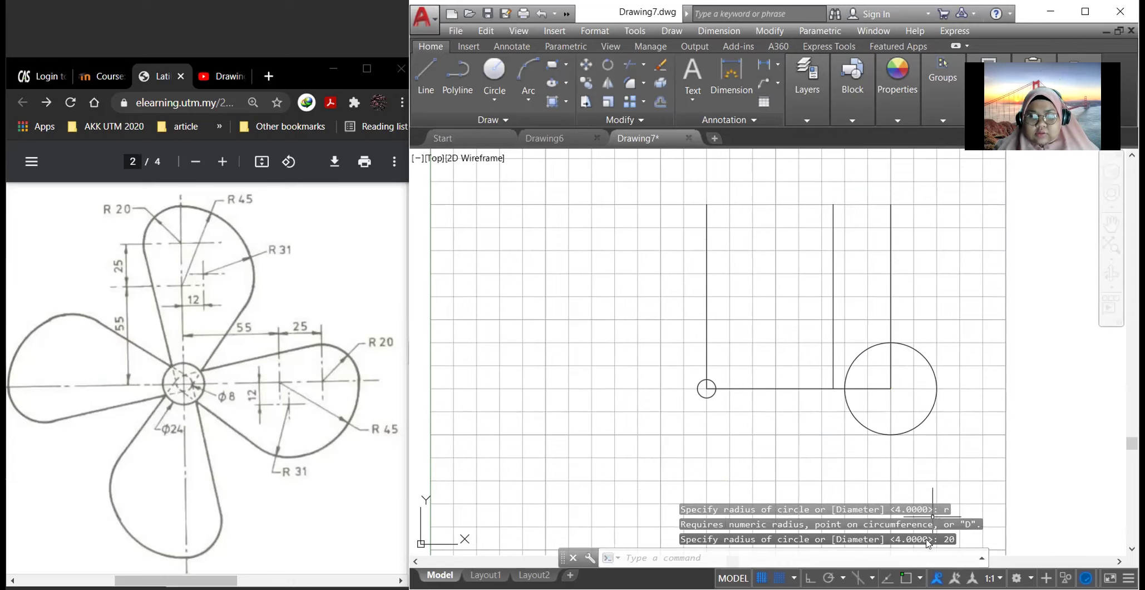
key("F9")
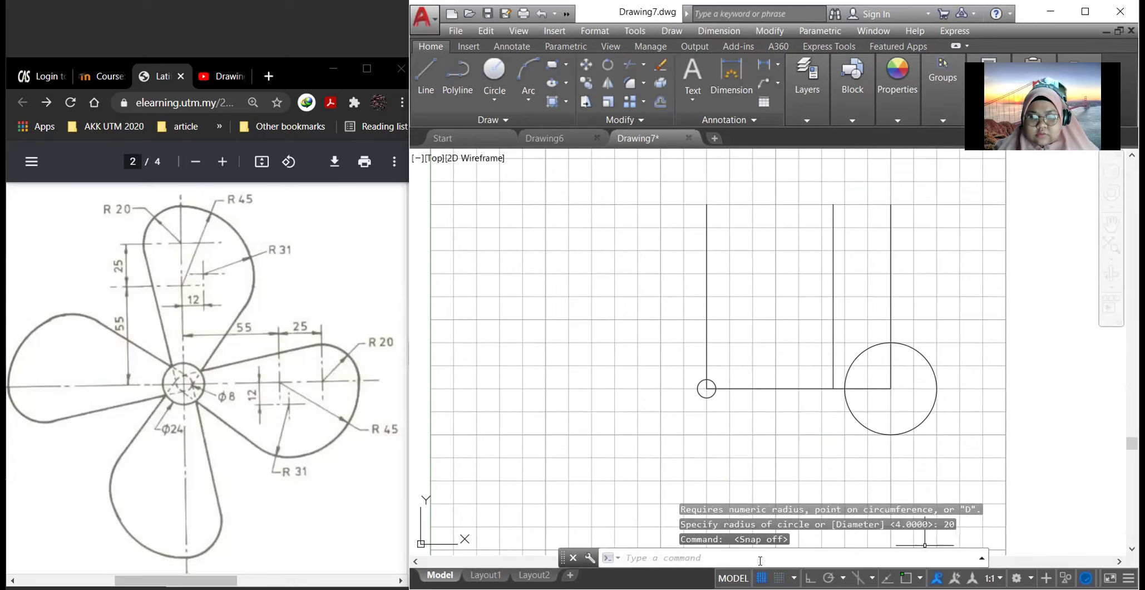
Step: Draw a line tangent to the top of the 8-diameter hub circle and the R20 circle
type("line")
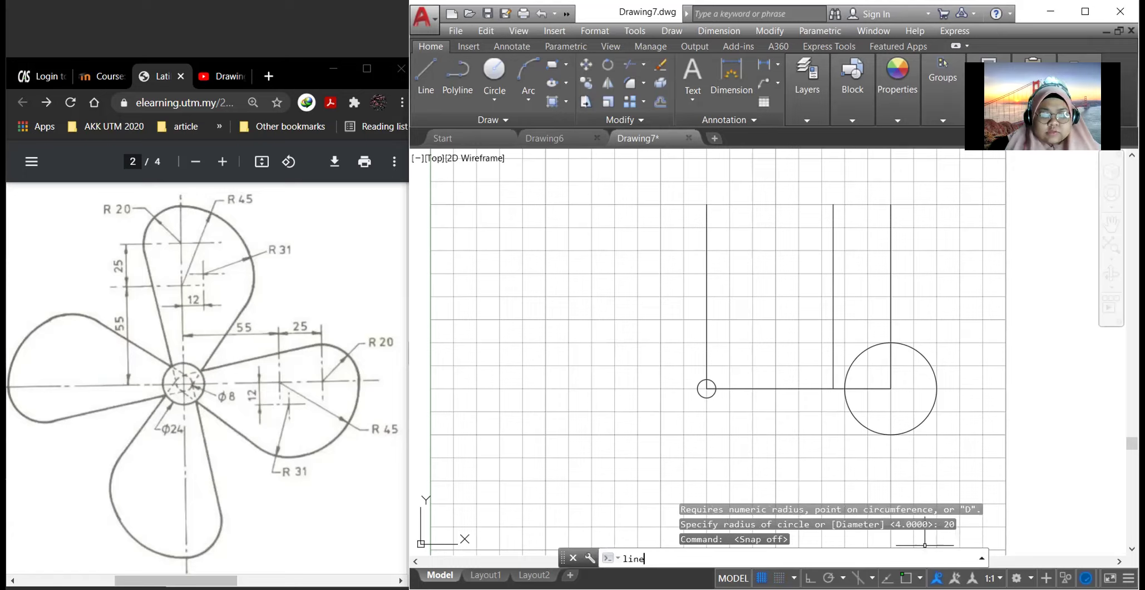
key("Return")
type("tan")
key("Return")
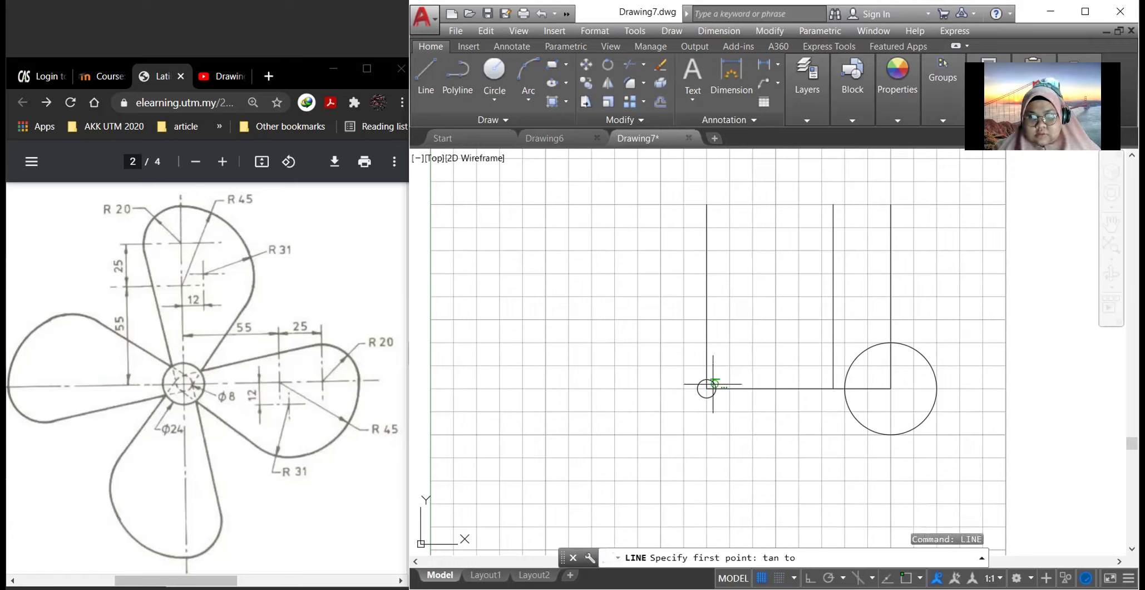
left_click(706, 380)
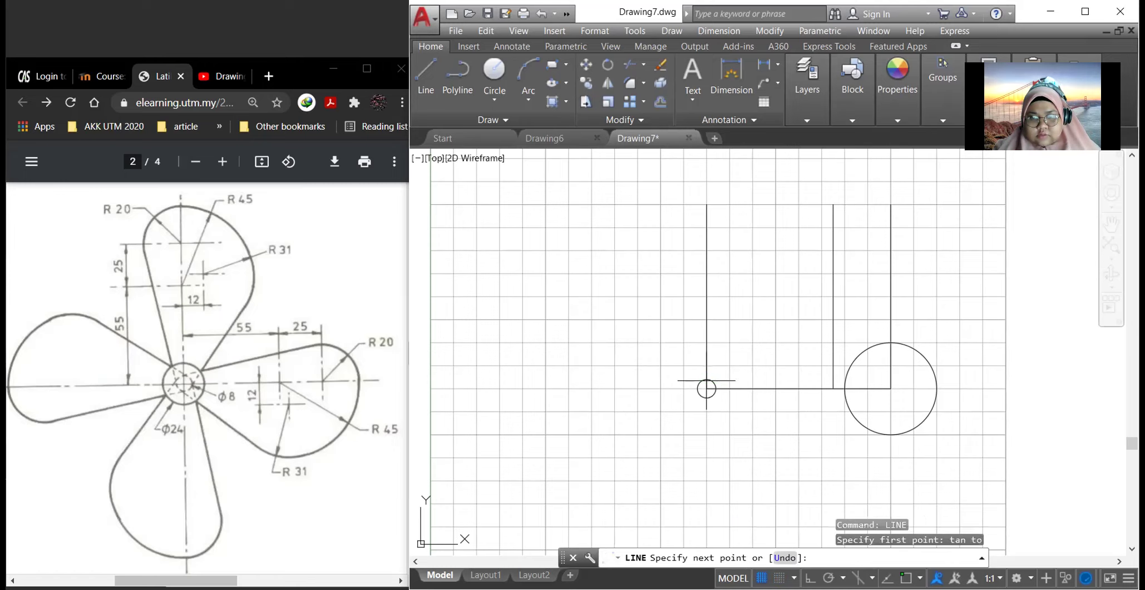
scroll(729, 384, "up", 2)
scroll(732, 373, "up", 2)
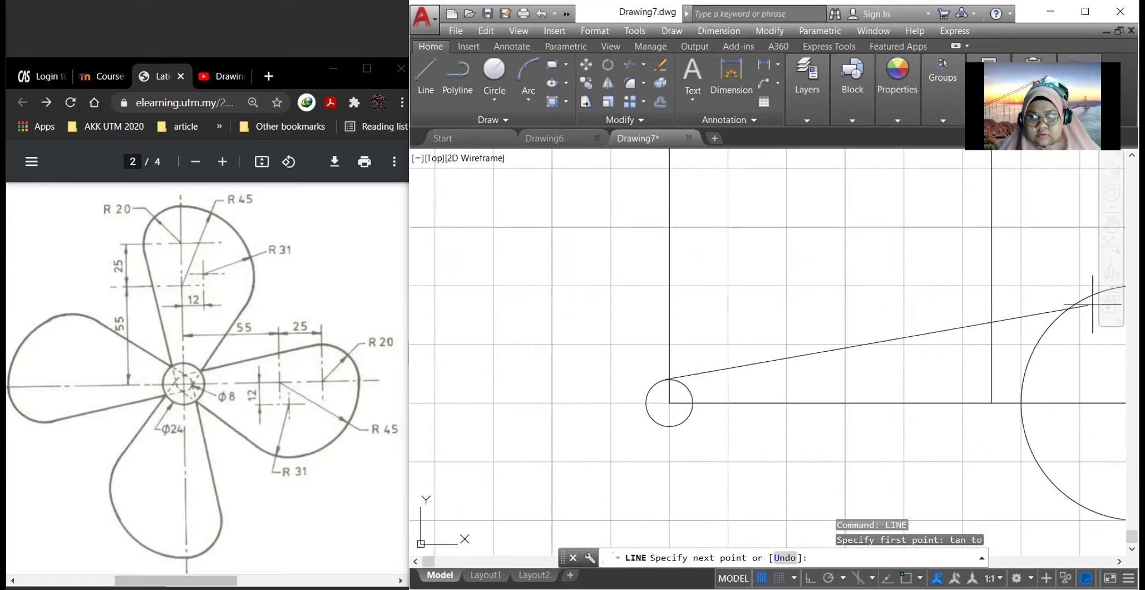
scroll(979, 274, "down", 2)
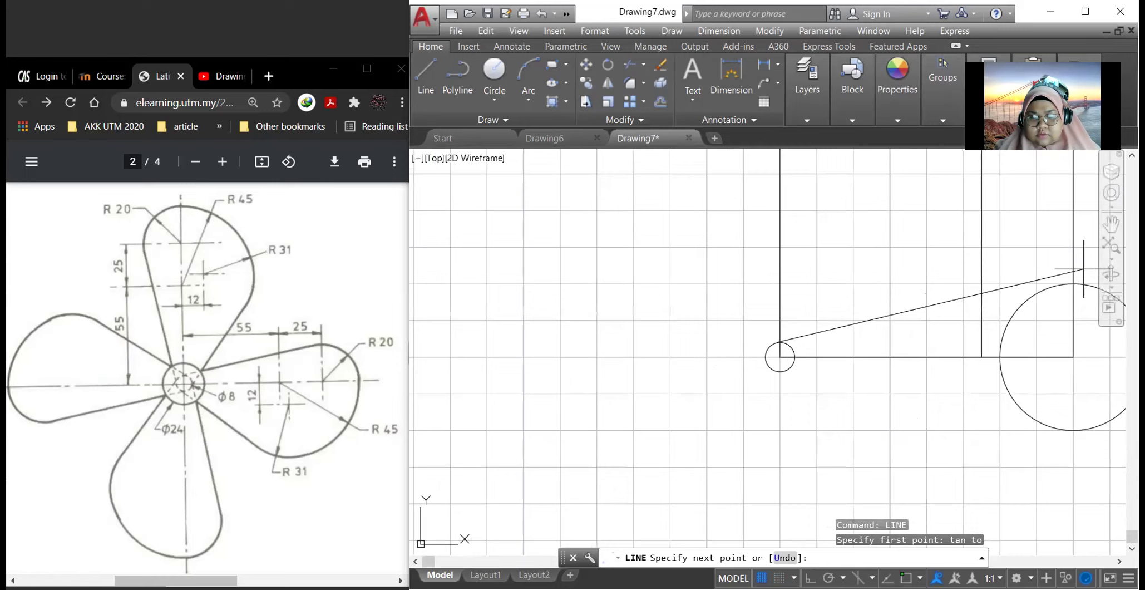
type("tan")
key("space")
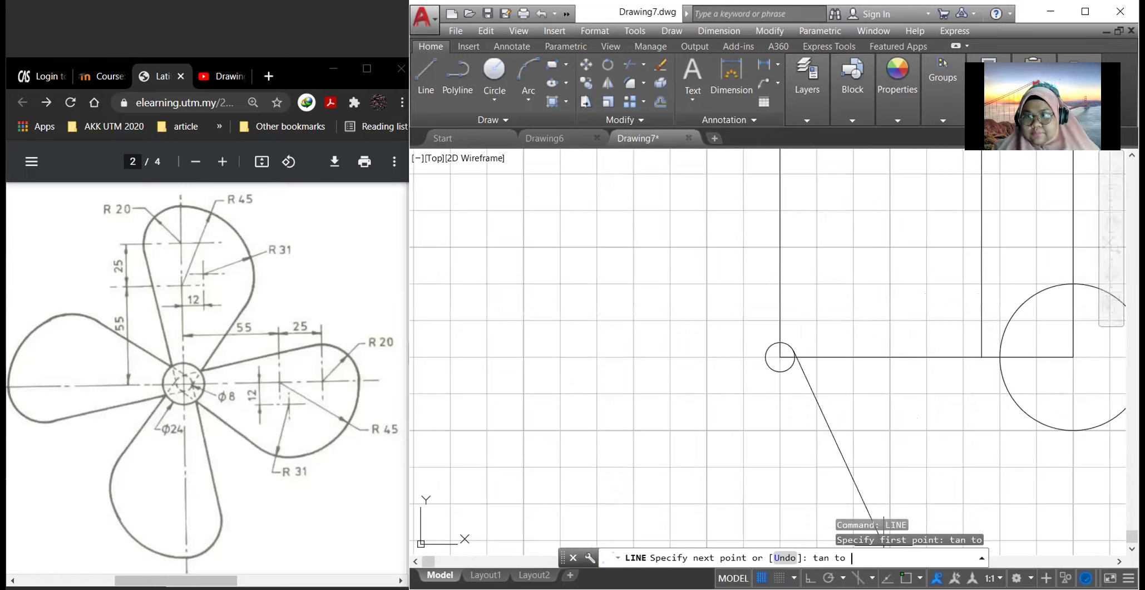
left_click(1073, 282)
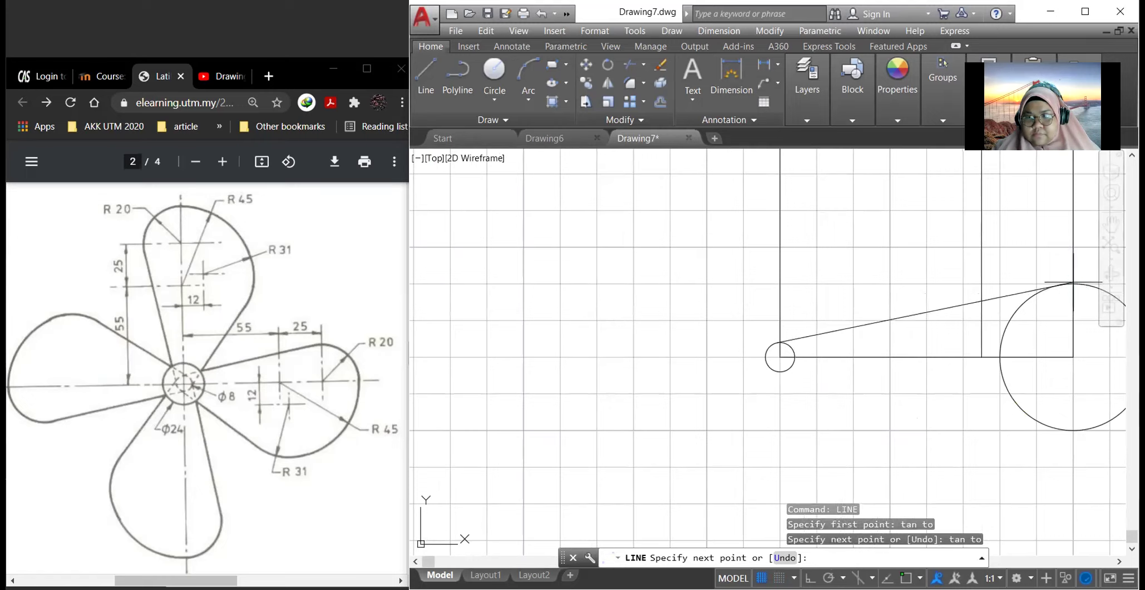
key("Escape")
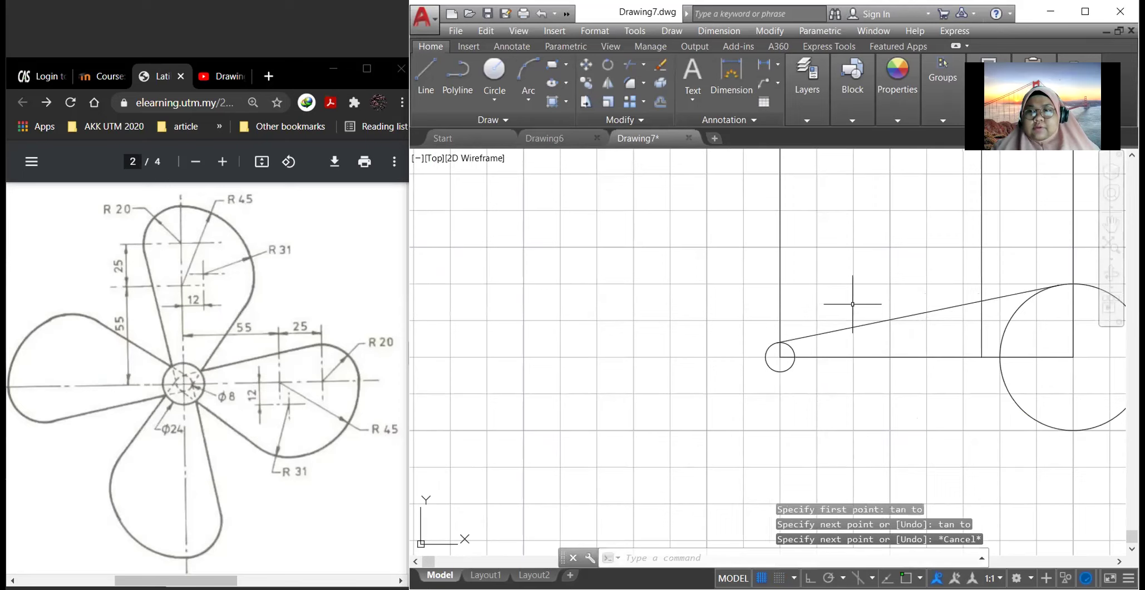
scroll(852, 303, "up", 2)
Step: Repeat the CIRCLE command so it waits for a centre point
scroll(848, 304, "down", 4)
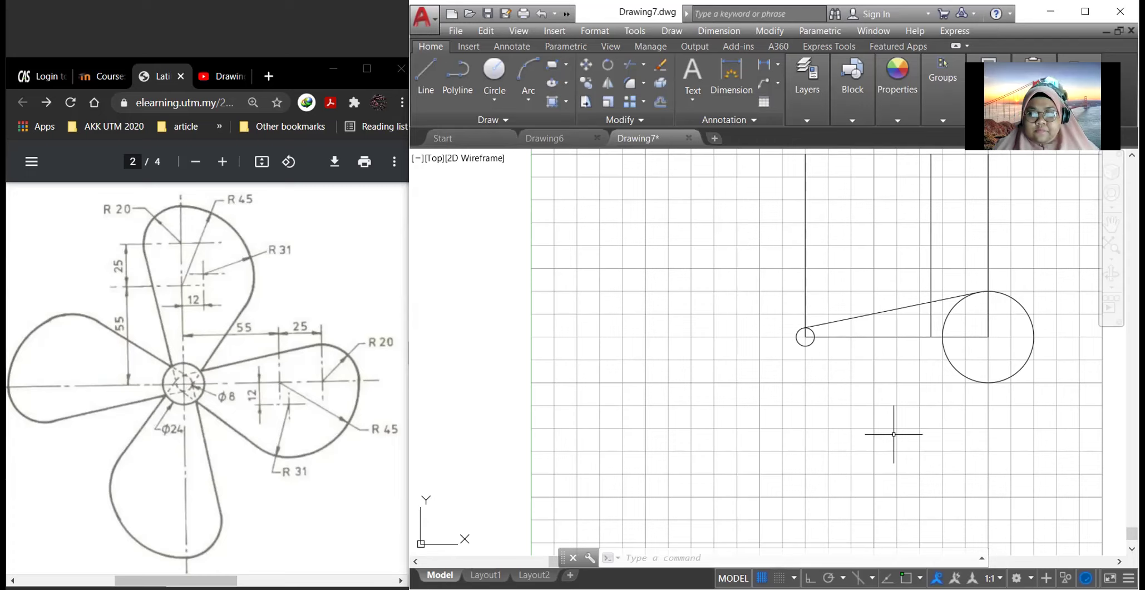
key("Return")
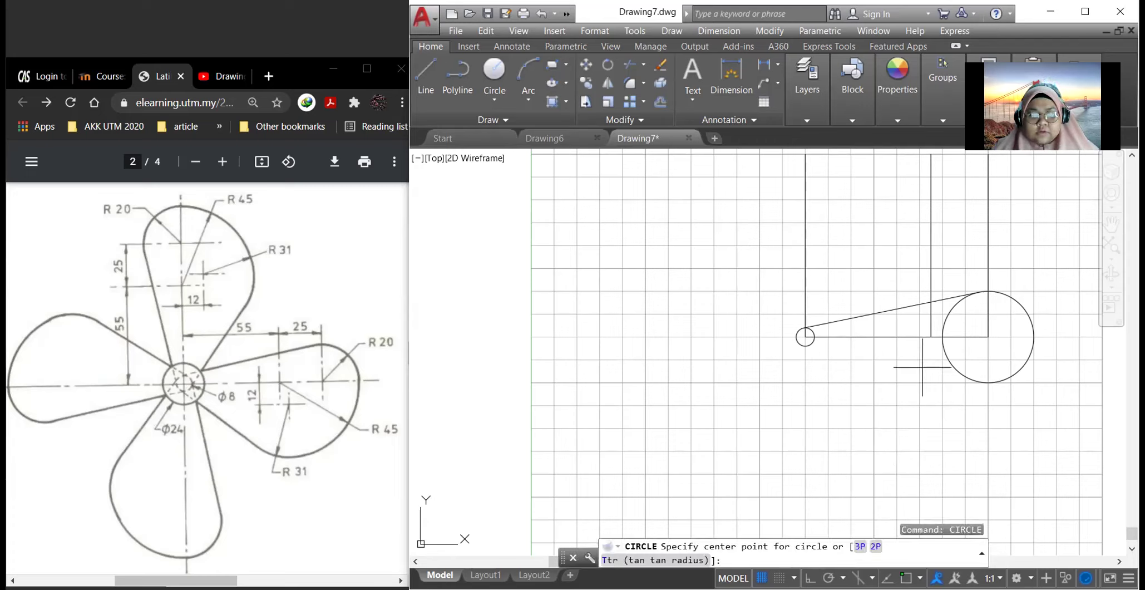
Step: Snap the circle centre to the middle vertical and baseline intersection and give it radius 45
right_click(918, 367, "shift")
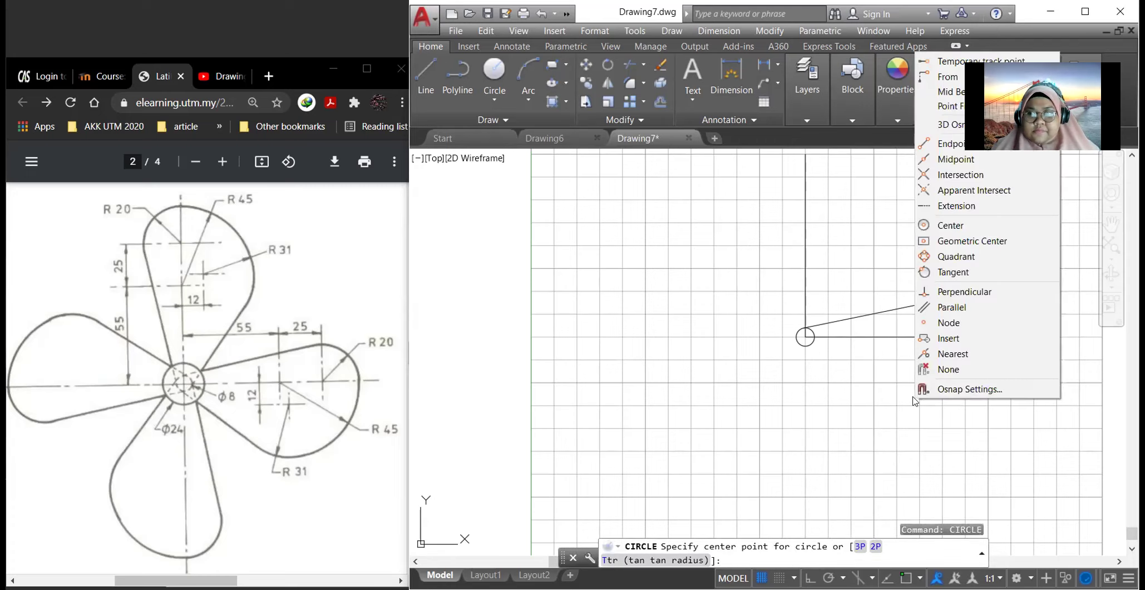
left_click(1011, 175)
left_click(930, 336)
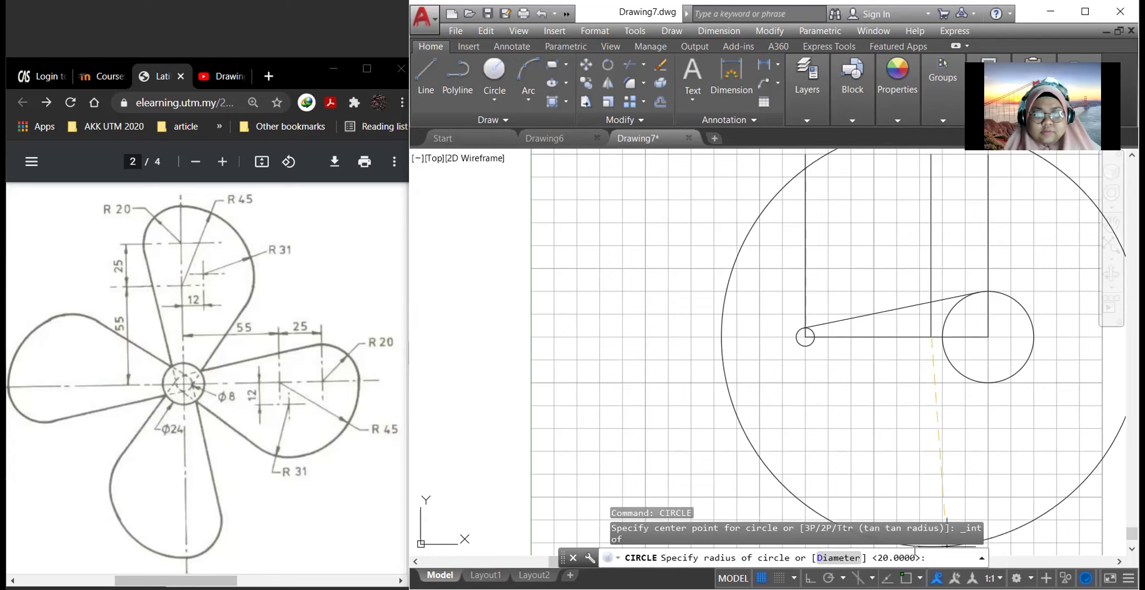
type("r")
key("Return")
type("45")
key("Return")
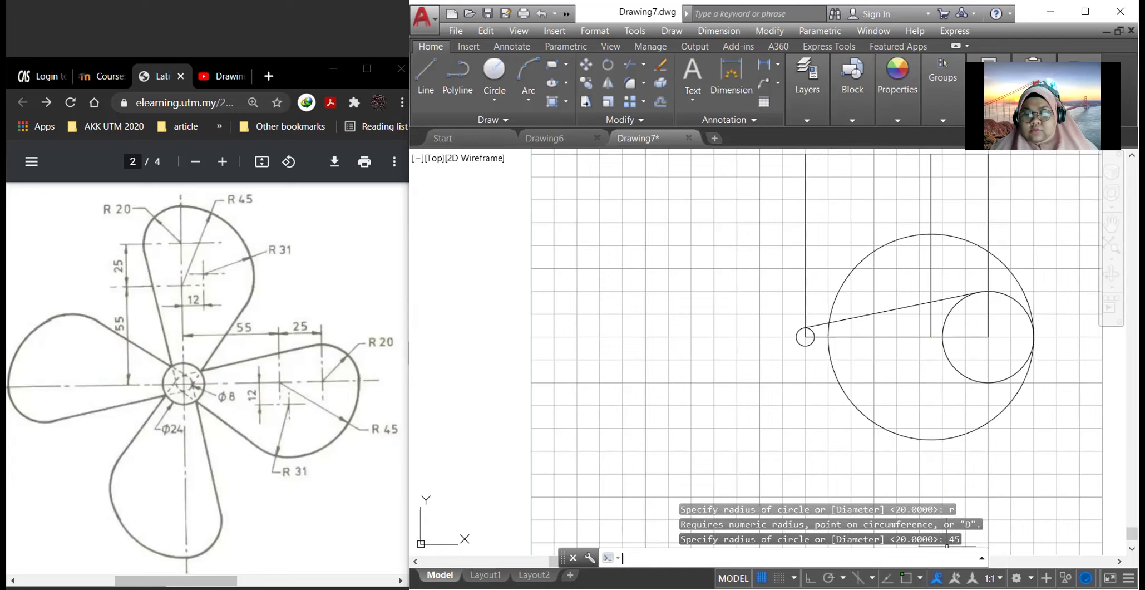
scroll(1032, 295, "up", 2)
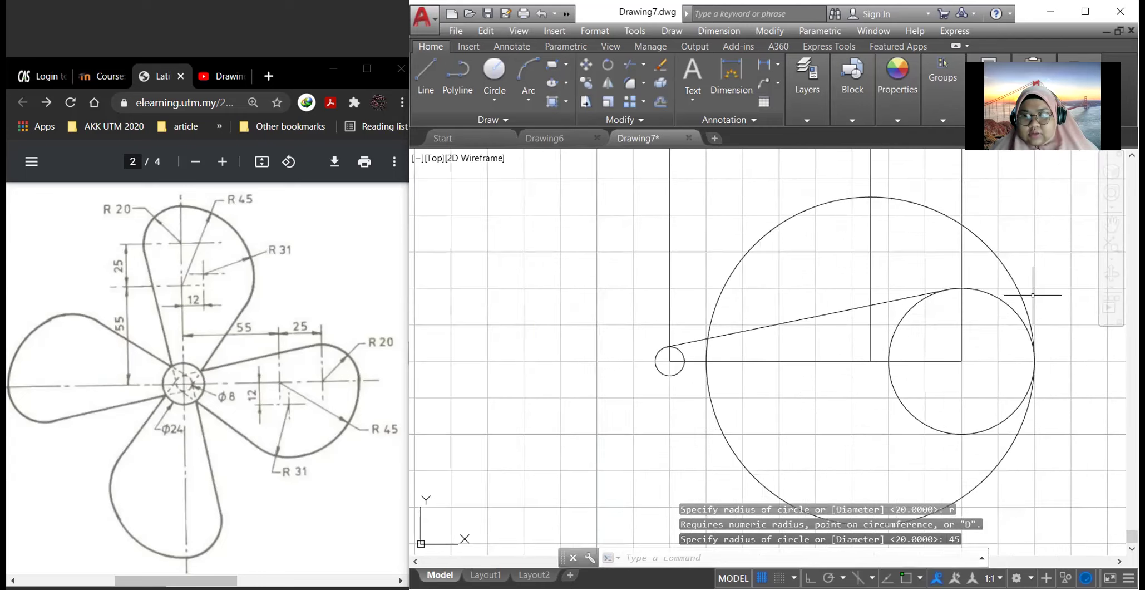
scroll(989, 247, "up", 2)
scroll(989, 247, "down", 6)
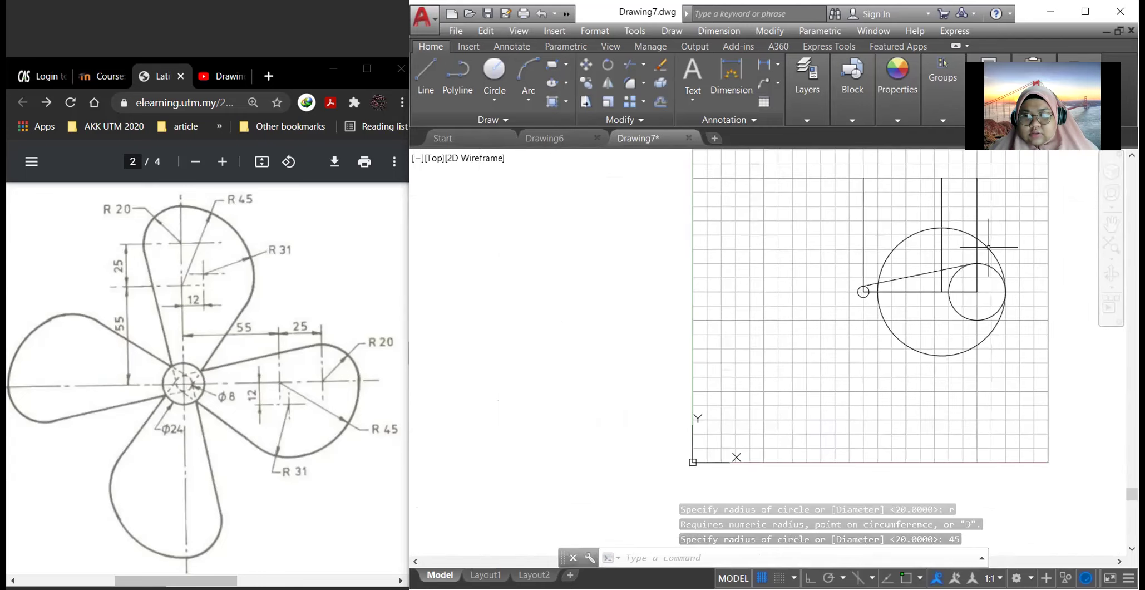
scroll(1007, 220, "up", 2)
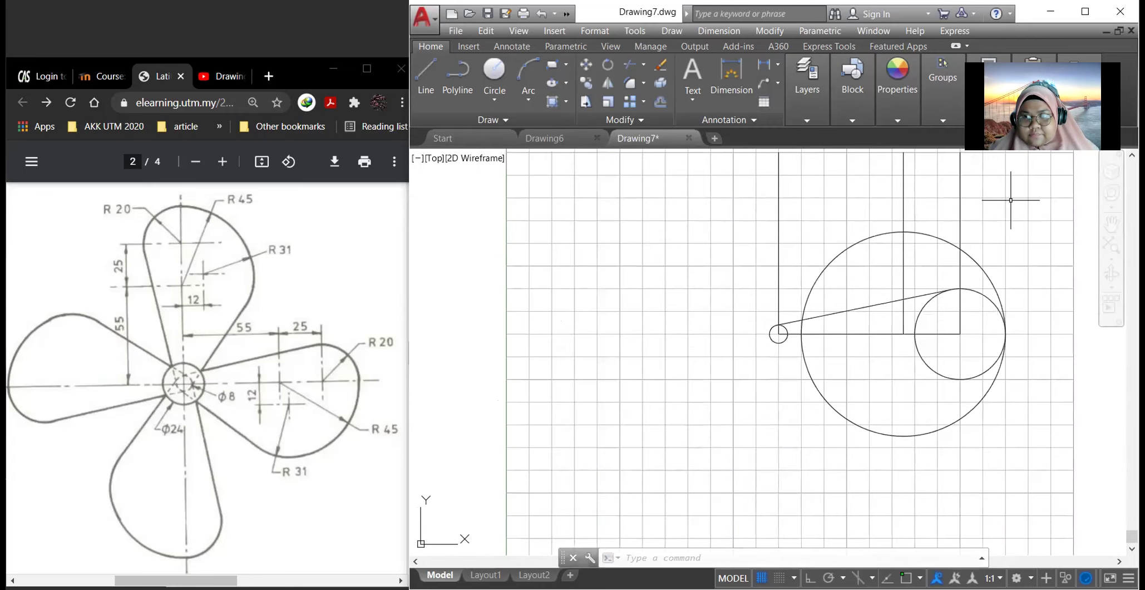
scroll(708, 347, "up", 2)
scroll(709, 348, "down", 6)
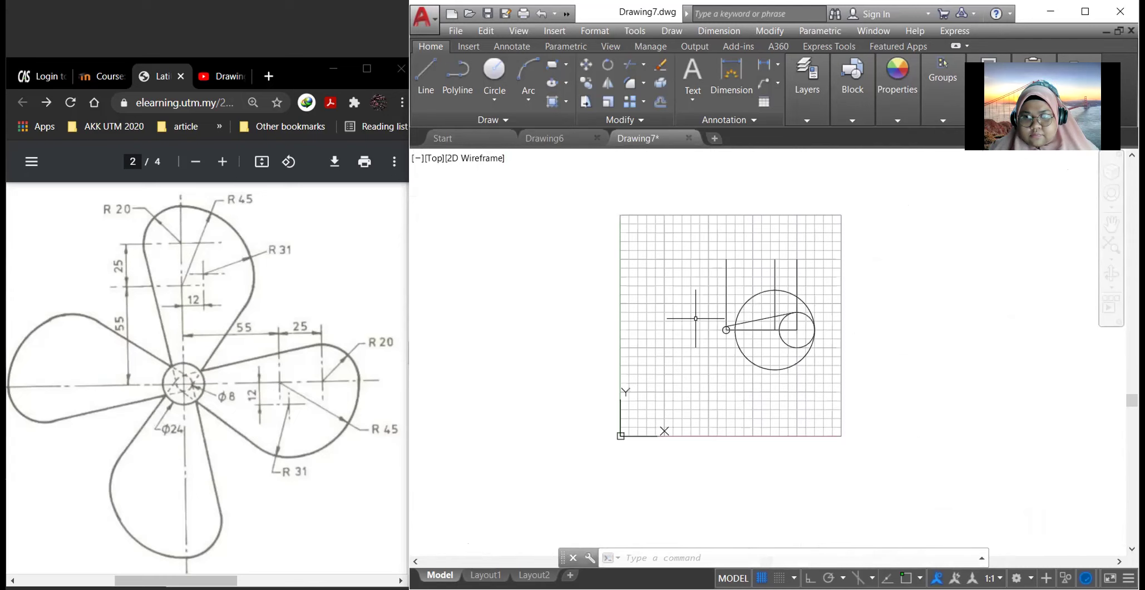
scroll(795, 228, "up", 2)
scroll(796, 228, "up", 2)
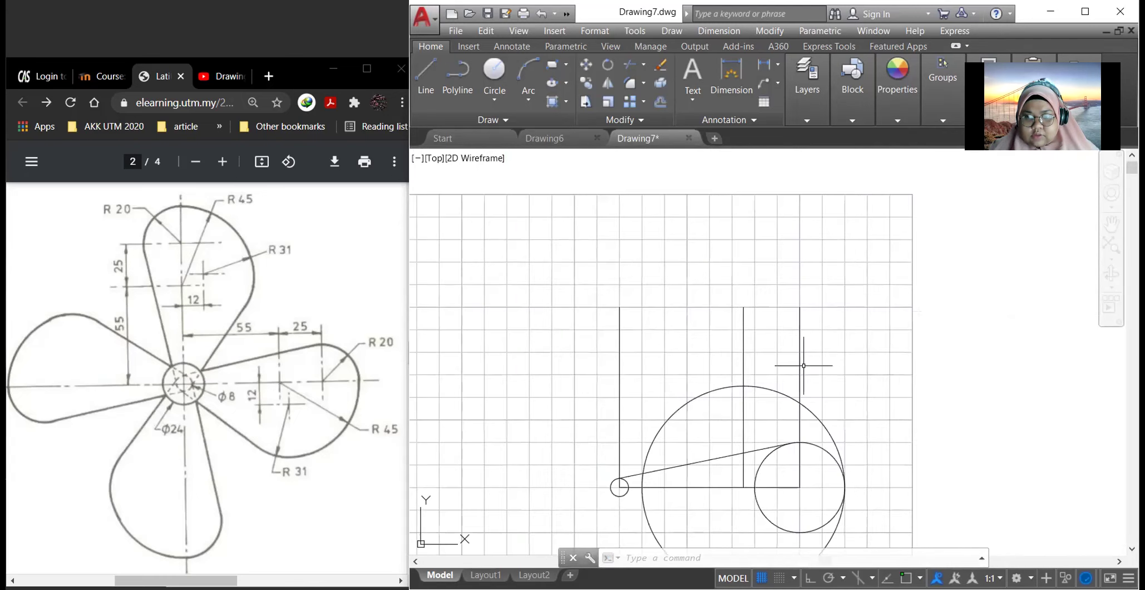
scroll(770, 510, "up", 2)
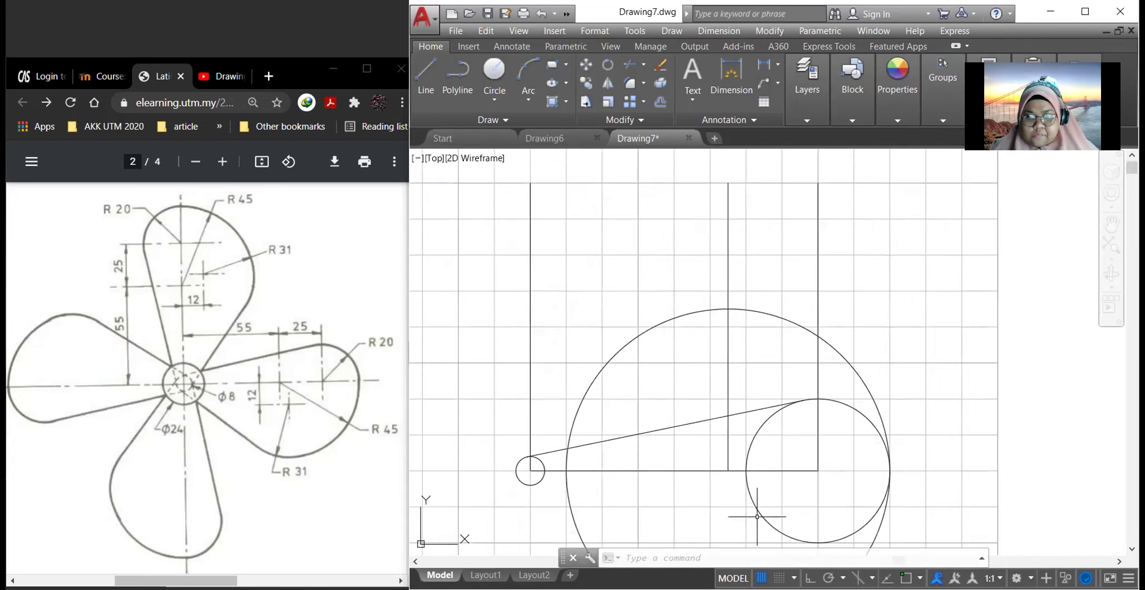
Step: Start TRIM with the slanted tangent line and the R20 circle as cutting edges
left_click(736, 559)
type("TRIM")
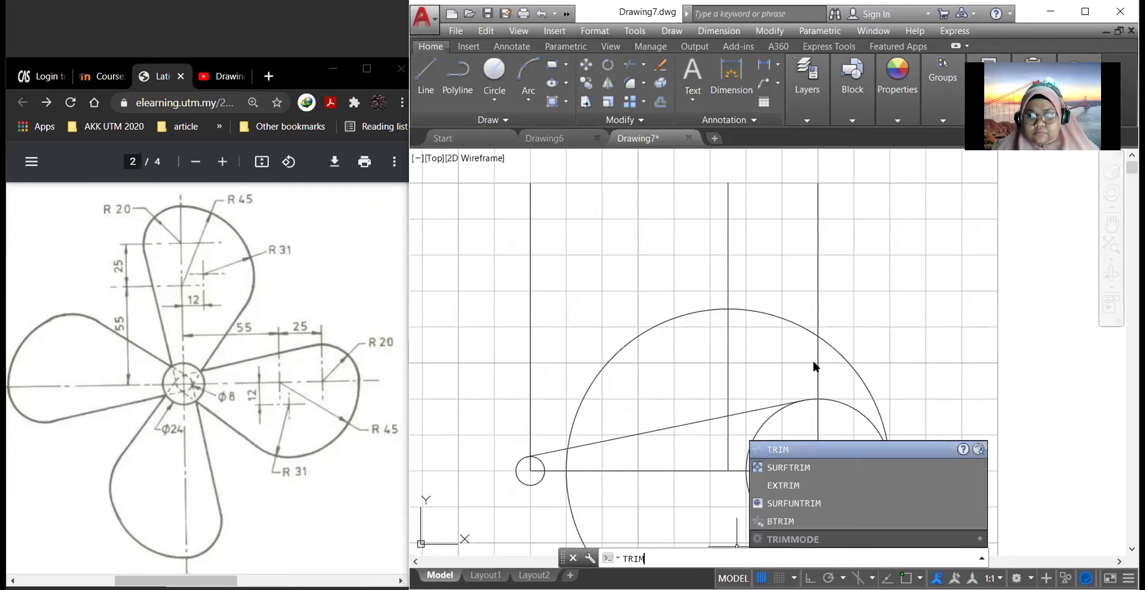
key("Escape")
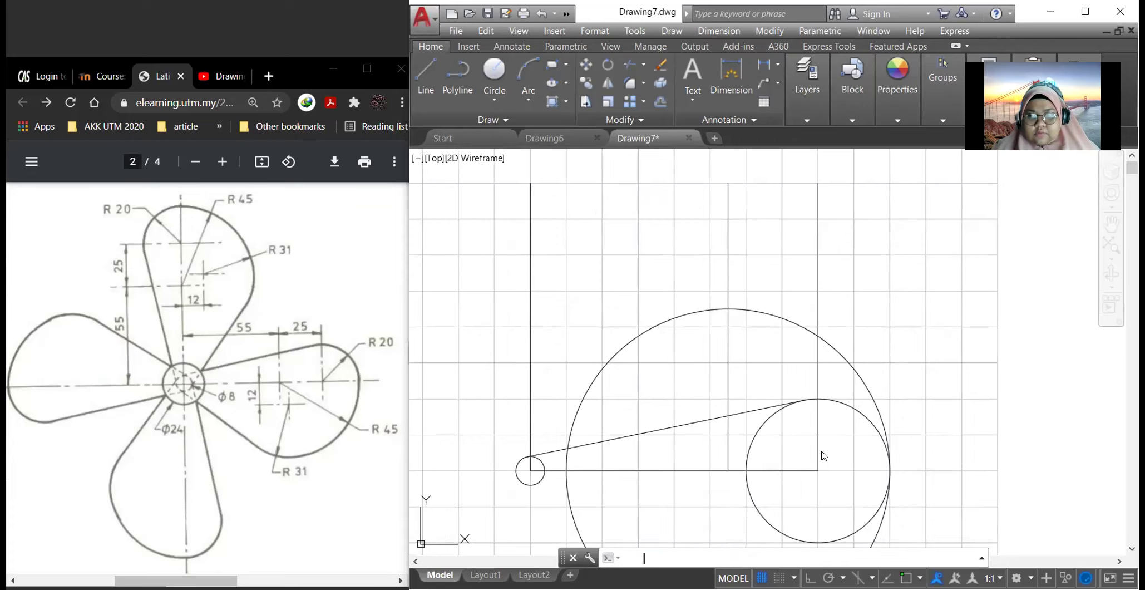
type("TRIM")
key("Return")
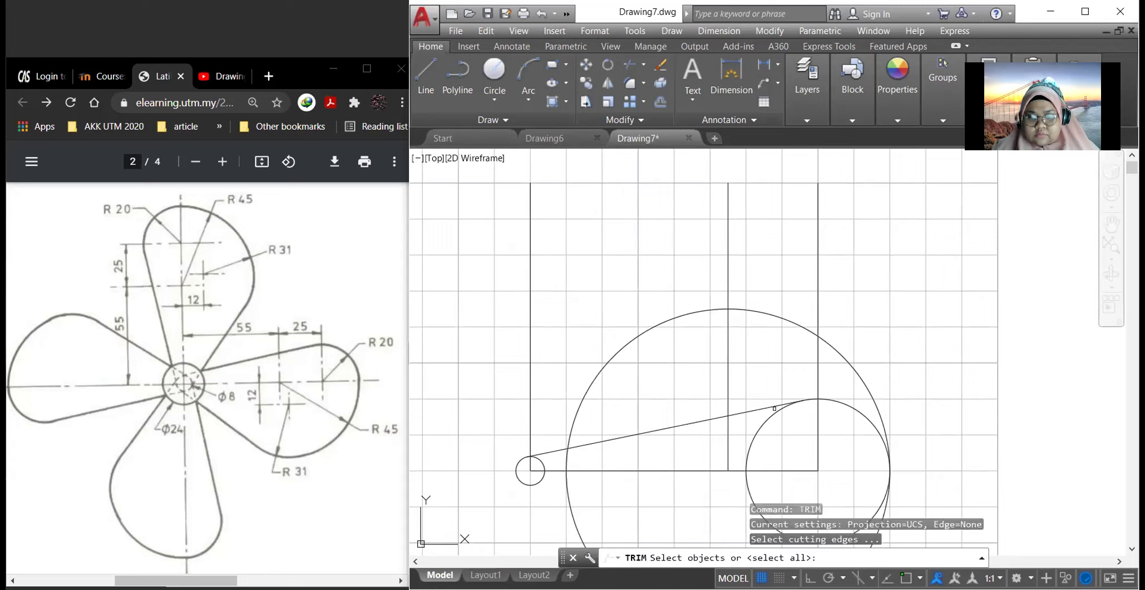
left_click(772, 405)
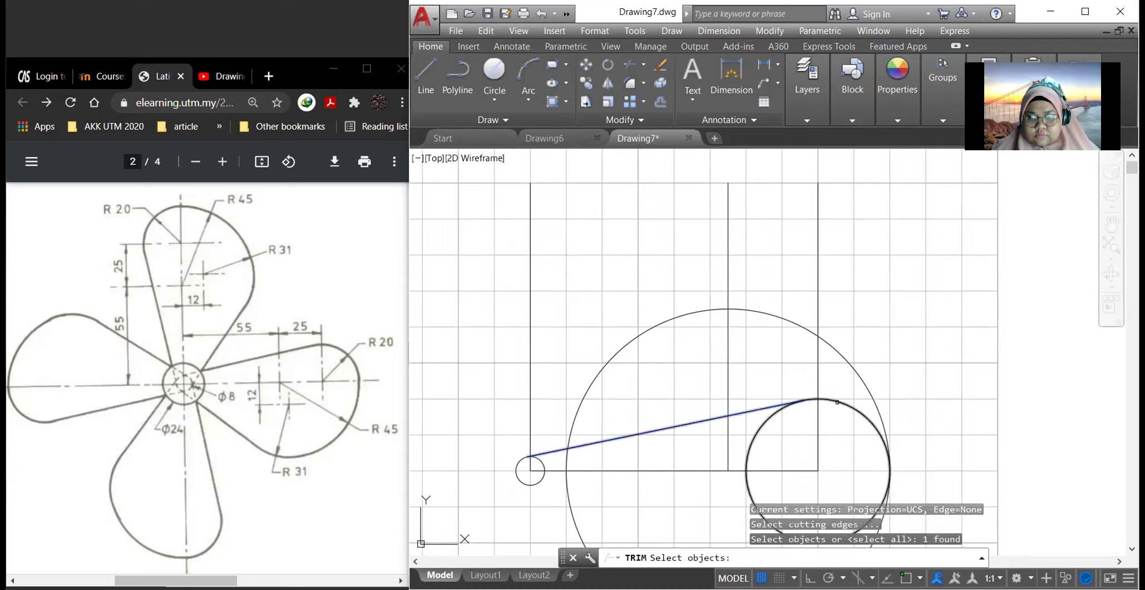
left_click(837, 401)
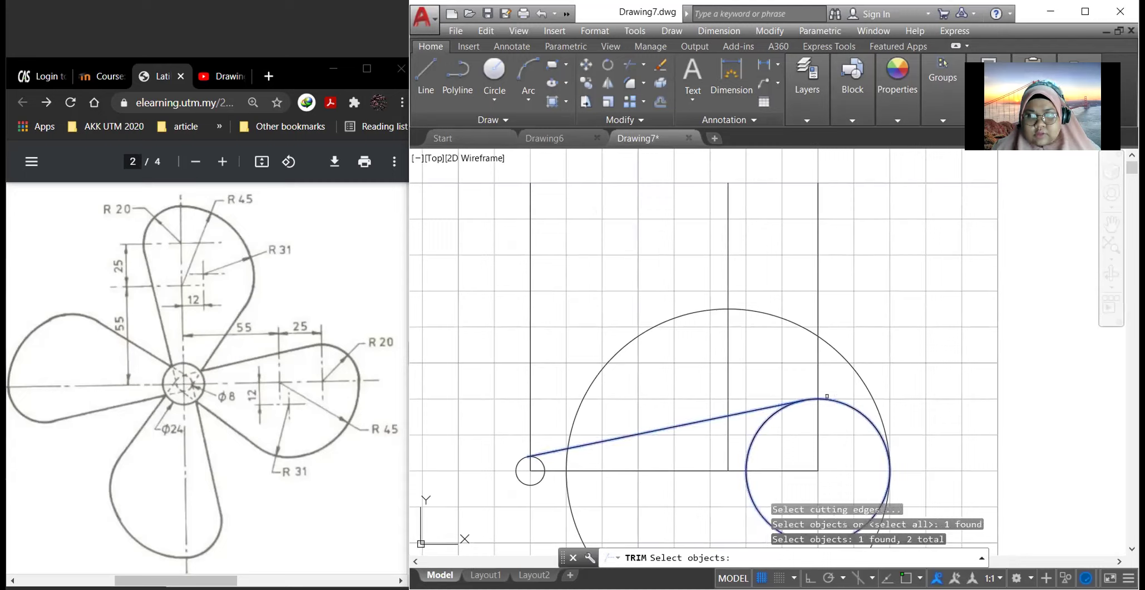
key("Return")
Step: Trim off the vertical line above the tangent line and the large circle's upper arc
left_click(728, 372)
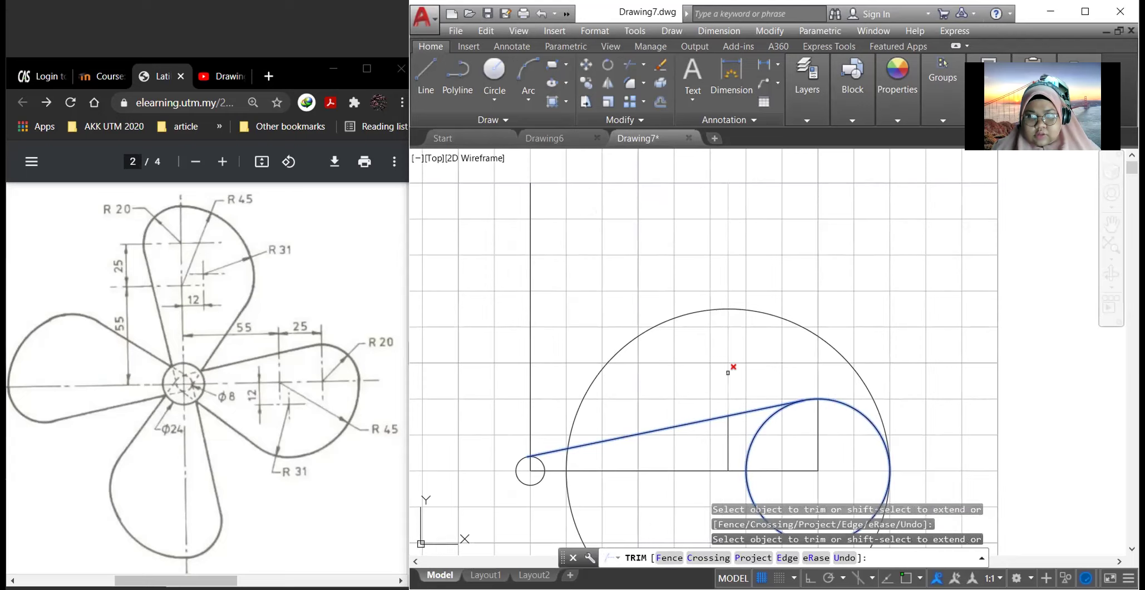
left_click(753, 323)
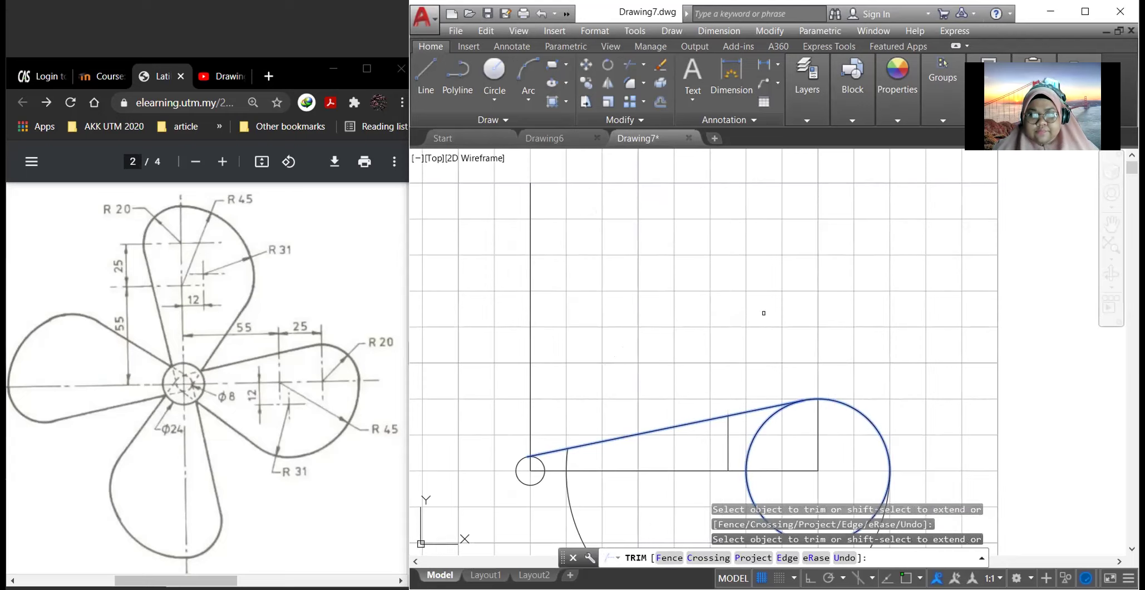
scroll(762, 315, "down", 2)
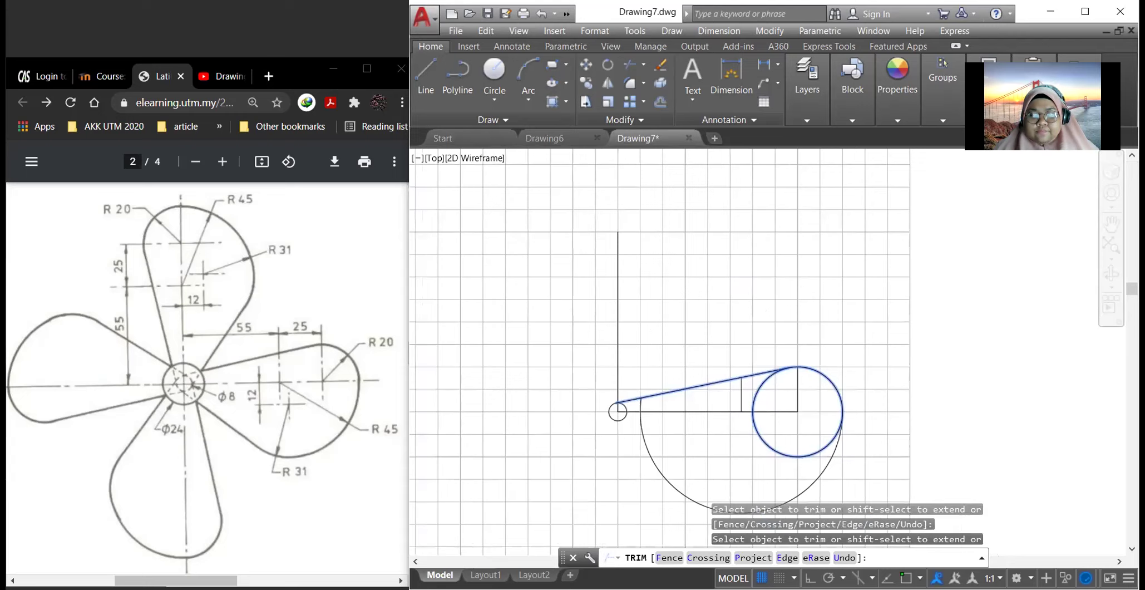
scroll(765, 314, "down", 2)
key("Escape")
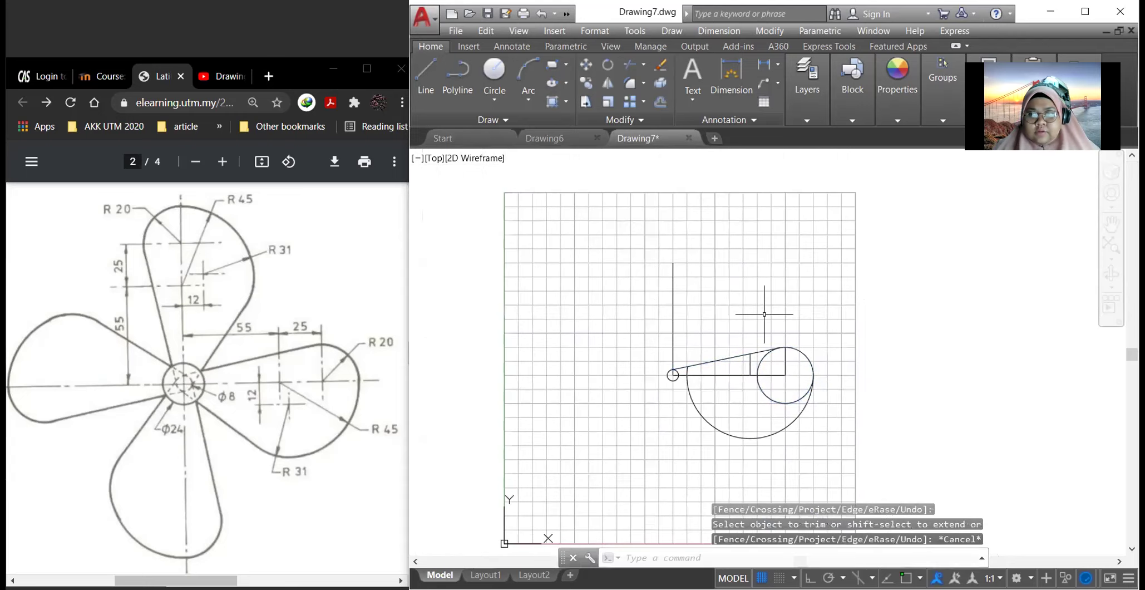
scroll(737, 431, "down", 2)
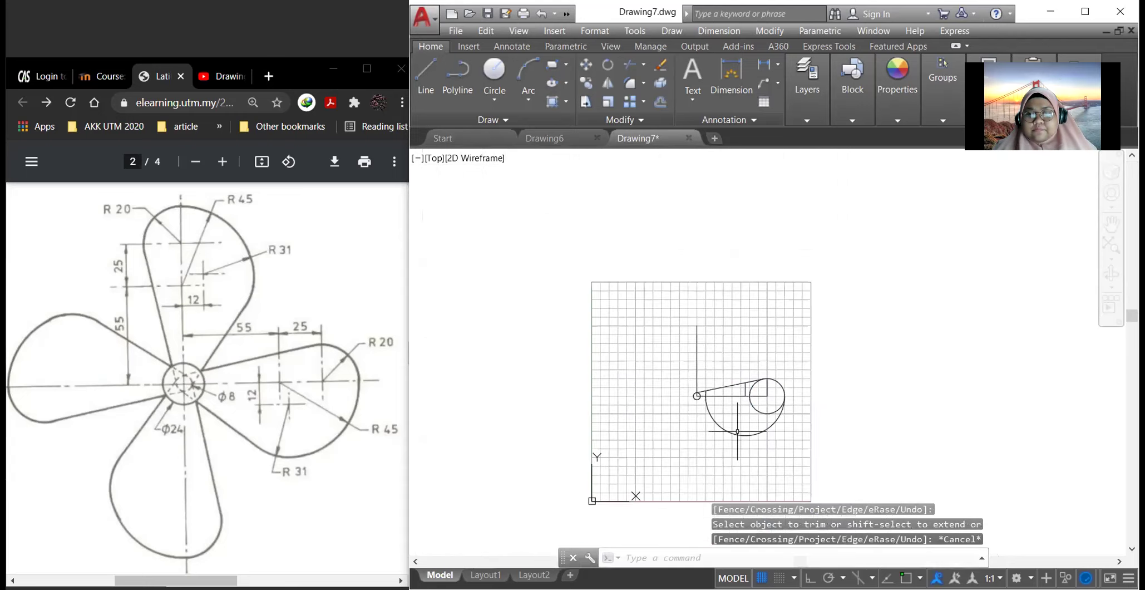
scroll(737, 431, "up", 2)
scroll(741, 426, "up", 2)
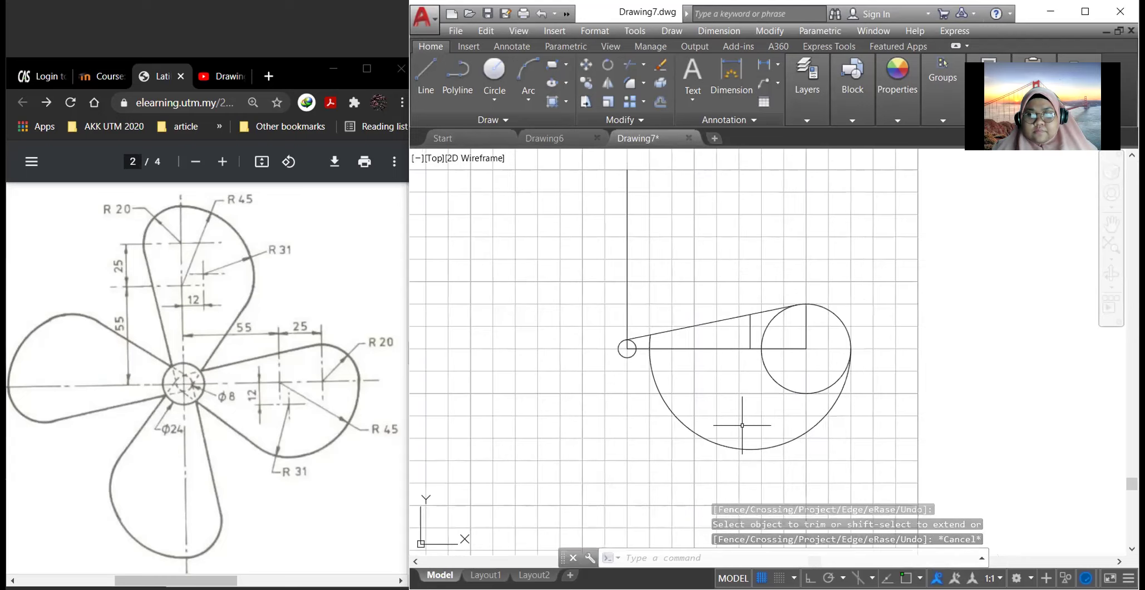
scroll(743, 423, "up", 2)
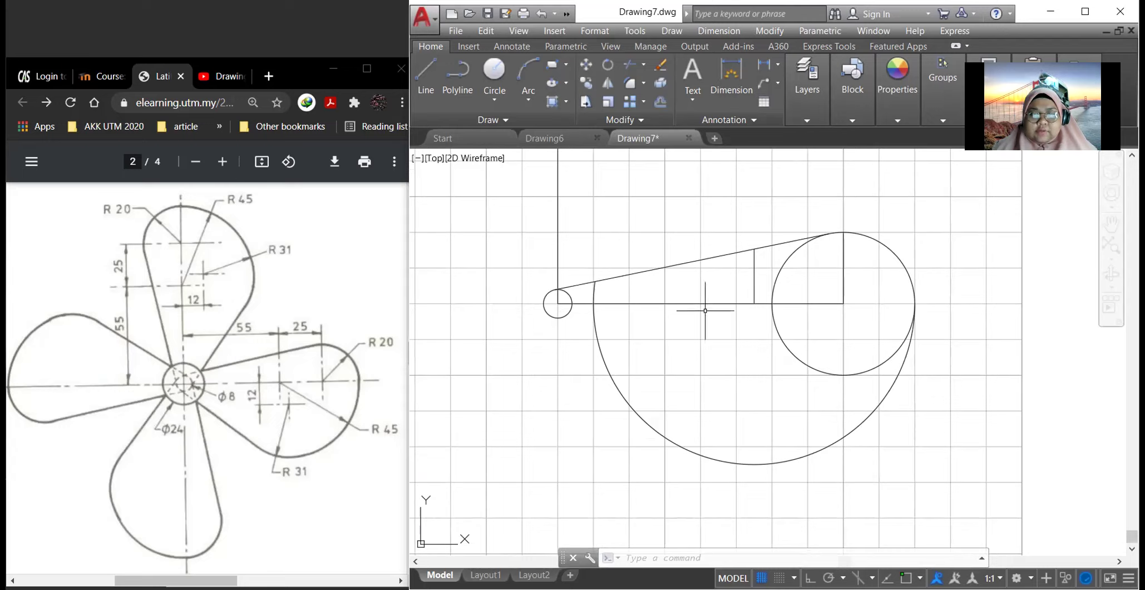
Step: Offset the horizontal baseline 12 units downward
type("offset")
key("Return")
type("12")
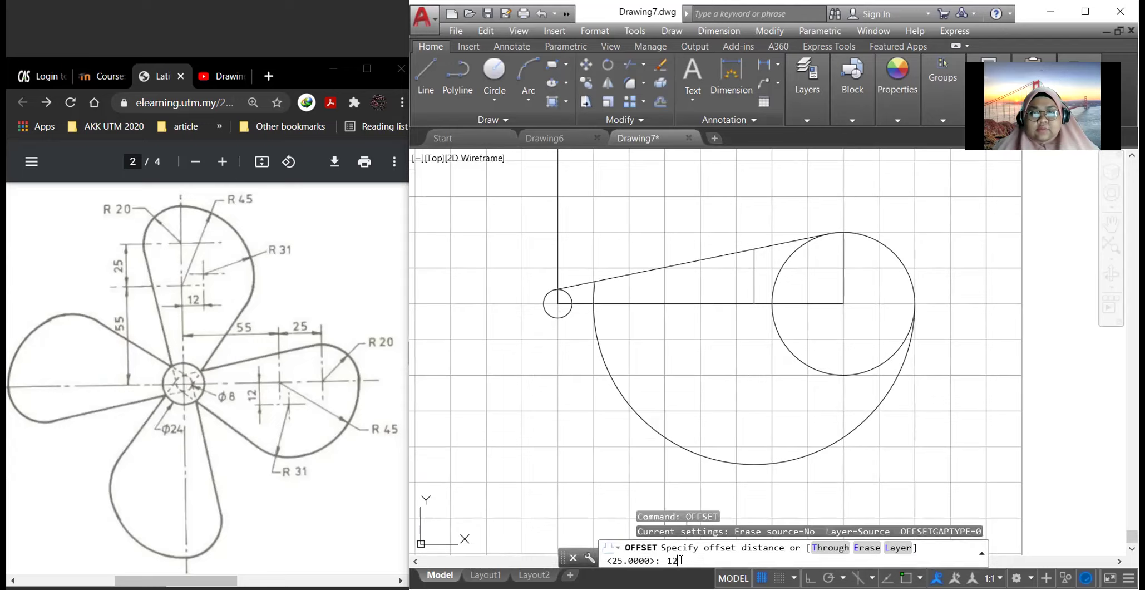
key("Return")
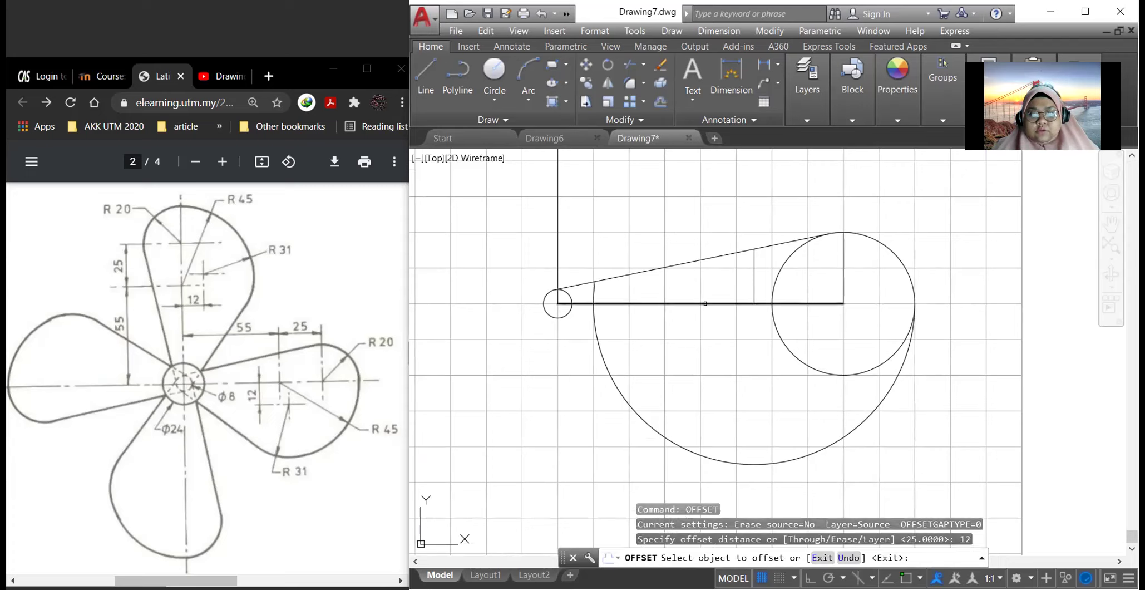
left_click(706, 303)
left_click(733, 331)
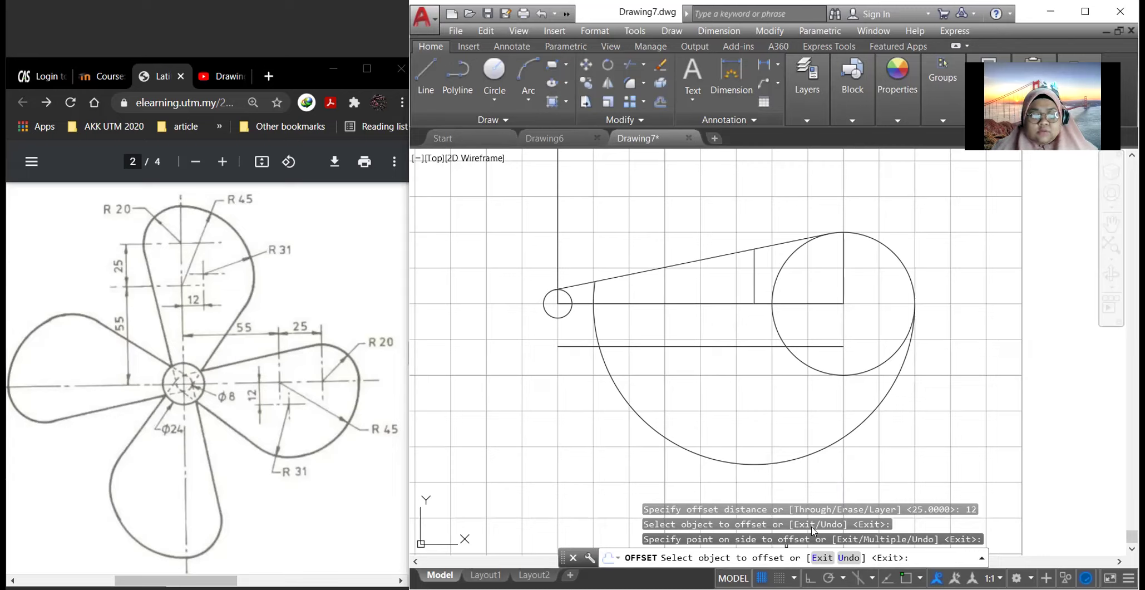
Step: Draw a radius-14 circle snapped to the short vertical line's lower endpoint
key("Escape")
type("cir")
key("Return")
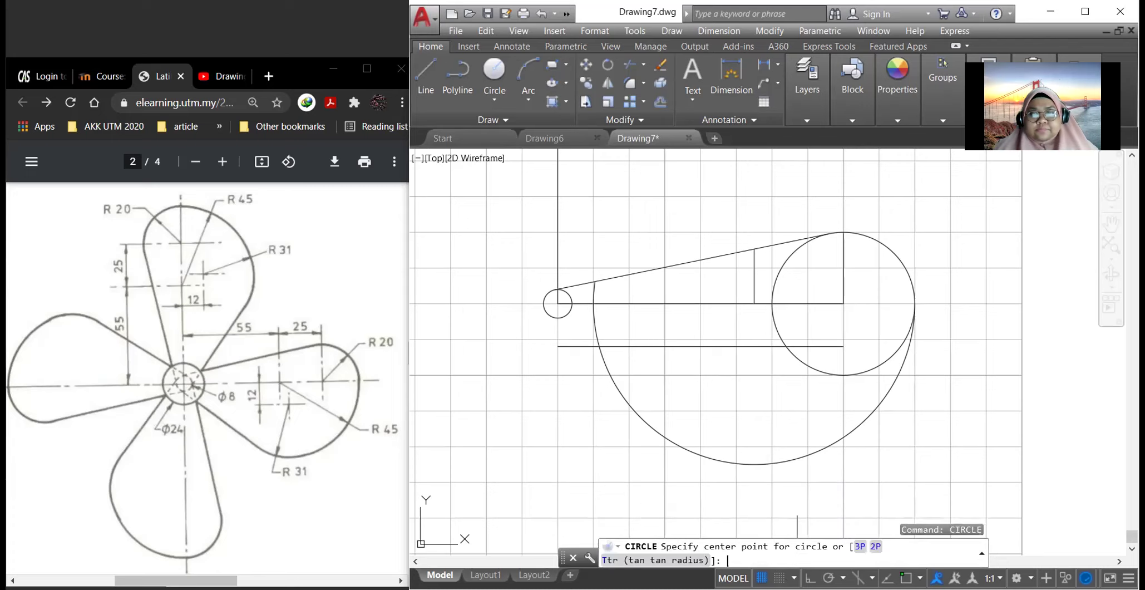
right_click(866, 179, "shift")
left_click(842, 170)
left_click(759, 304)
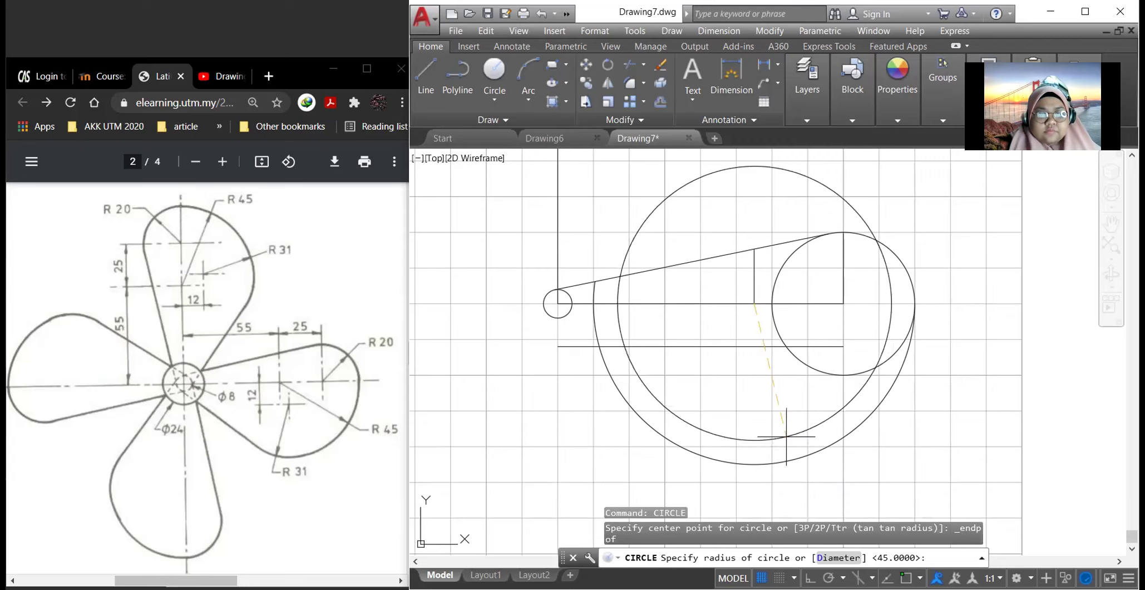
type("r")
key("Return")
type("14")
key("Return")
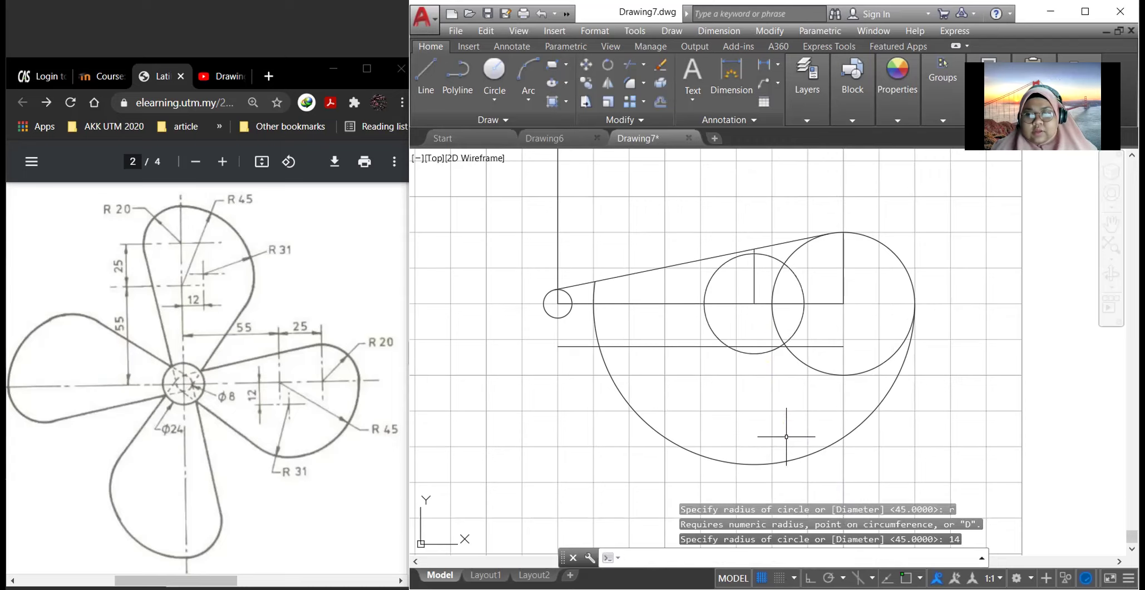
scroll(784, 361, "up", 2)
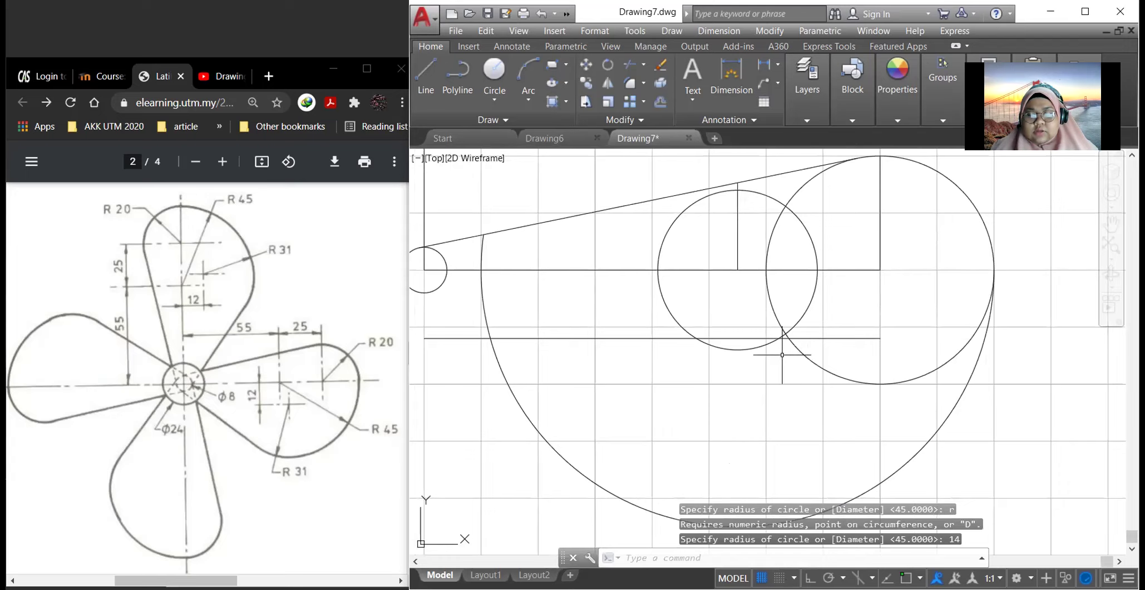
scroll(782, 354, "up", 2)
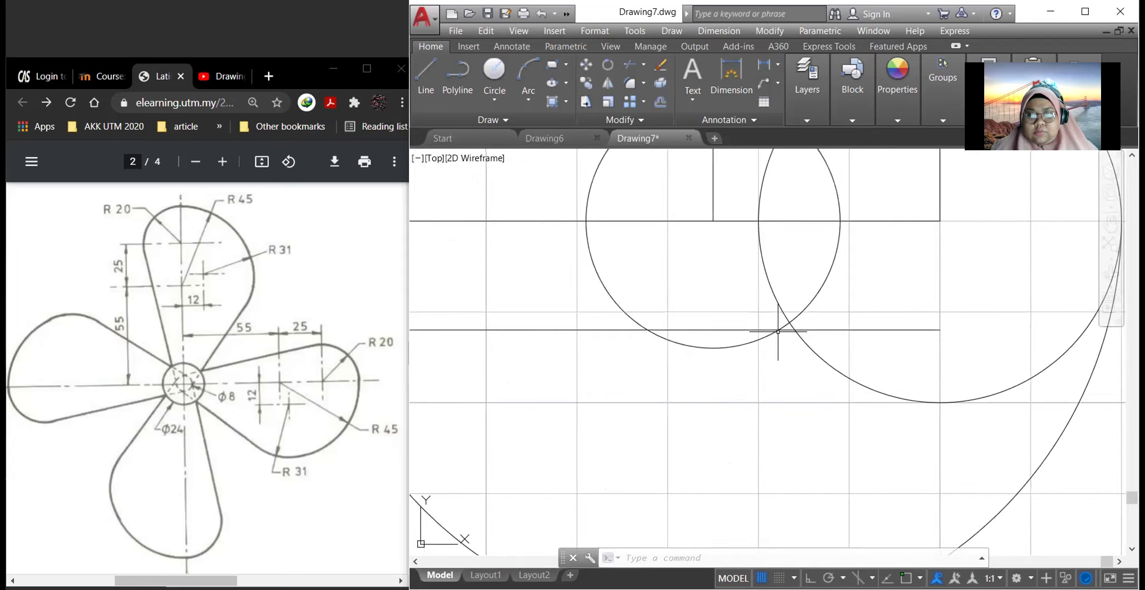
scroll(778, 331, "down", 2)
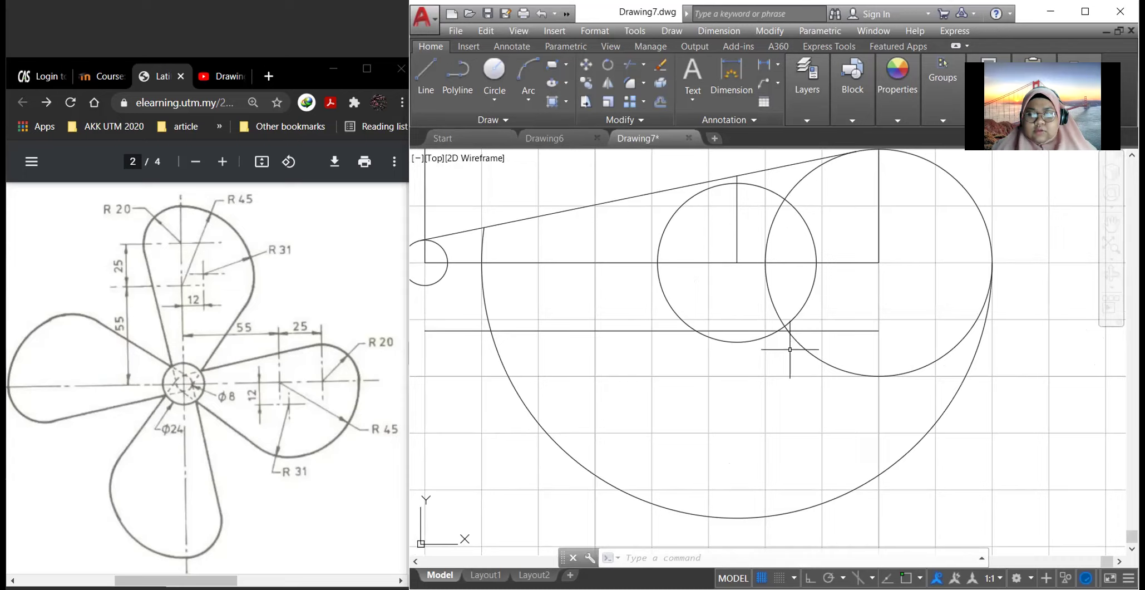
left_click(699, 557)
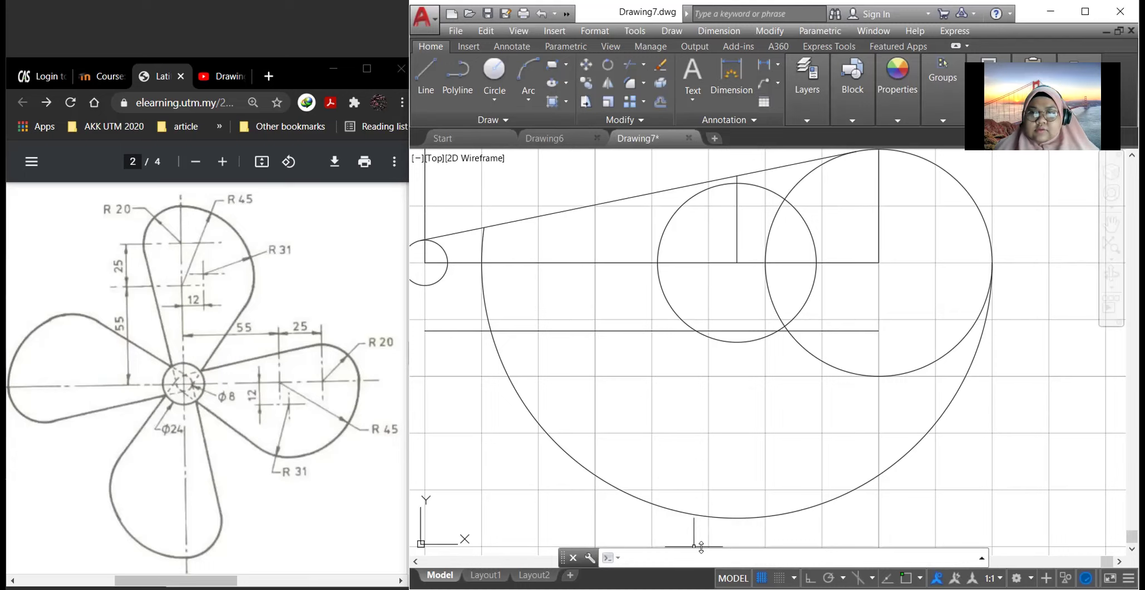
scroll(834, 232, "up", 2)
scroll(863, 183, "down", 1)
scroll(863, 184, "down", 3)
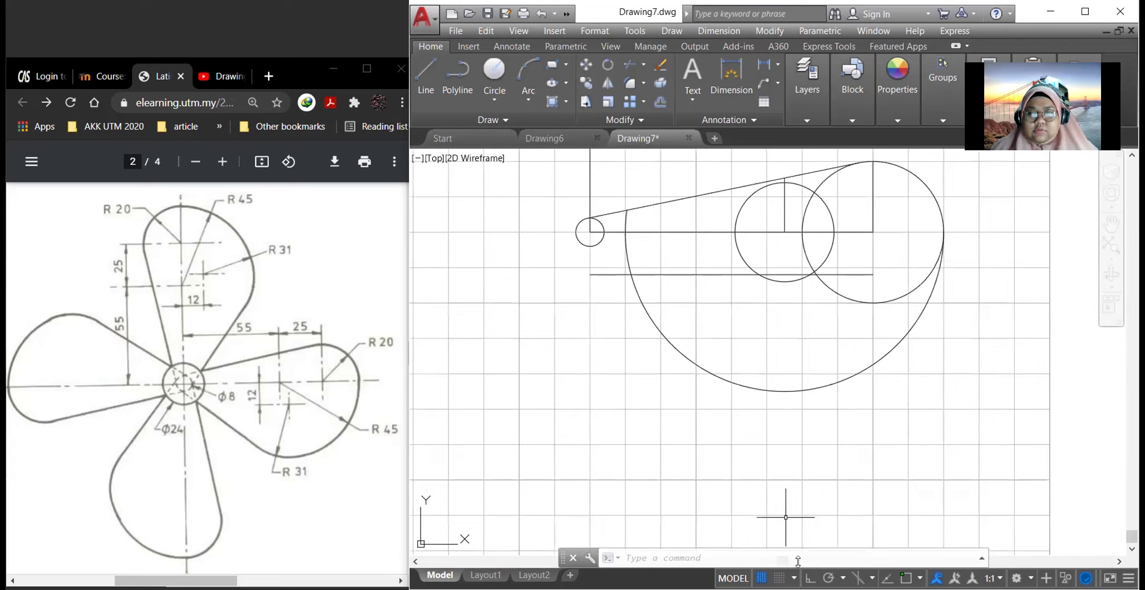
Step: With the horizontal and tangent lines as edges, trim the circle arcs above the baseline
type("trim")
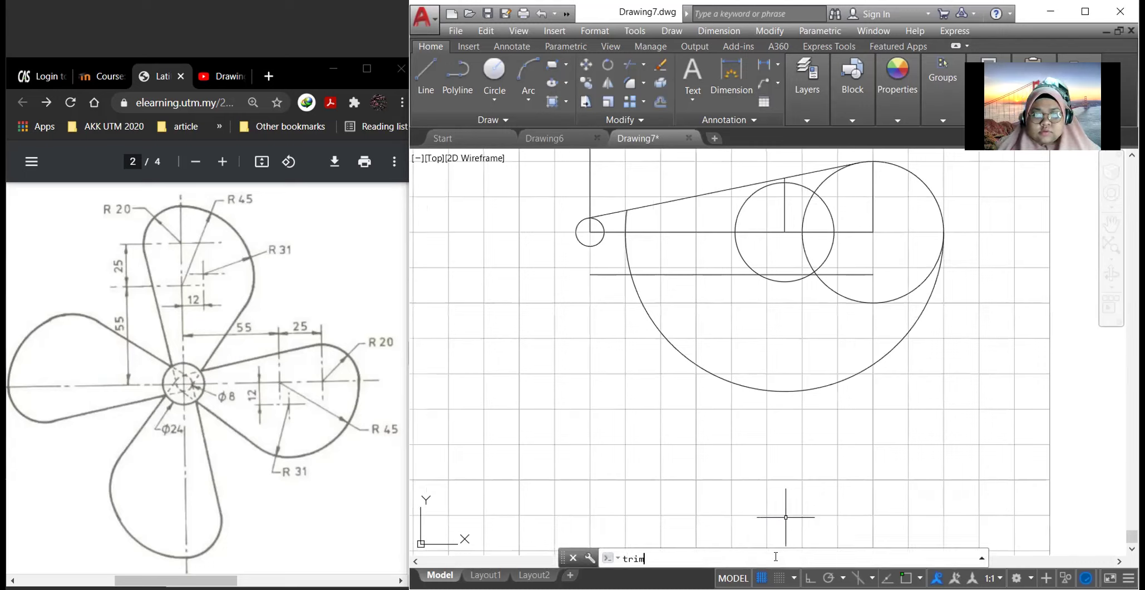
key("Return")
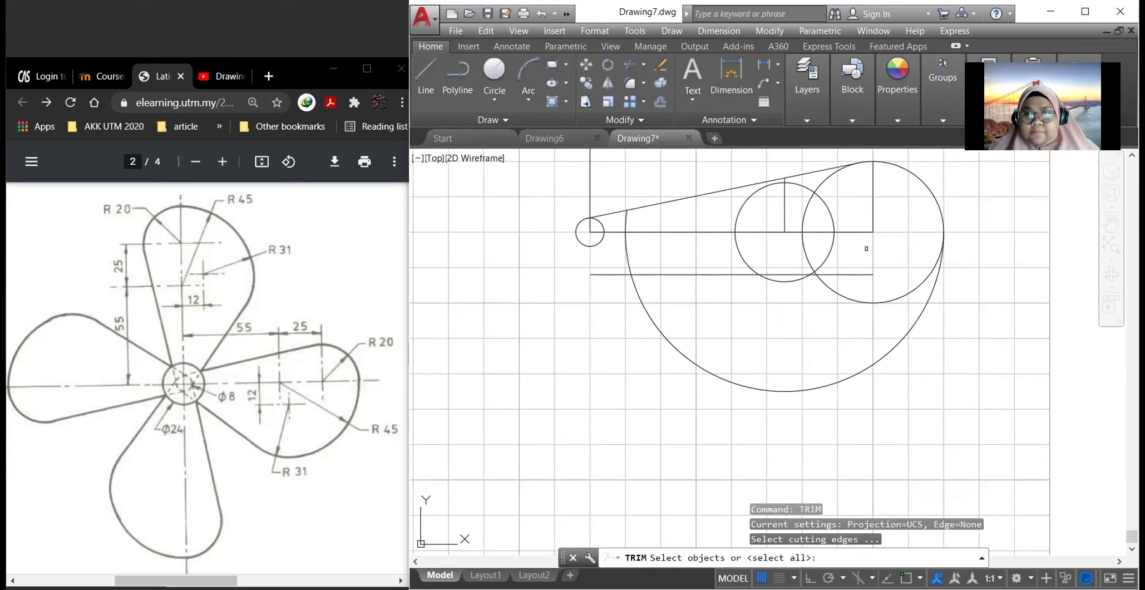
left_click(862, 232)
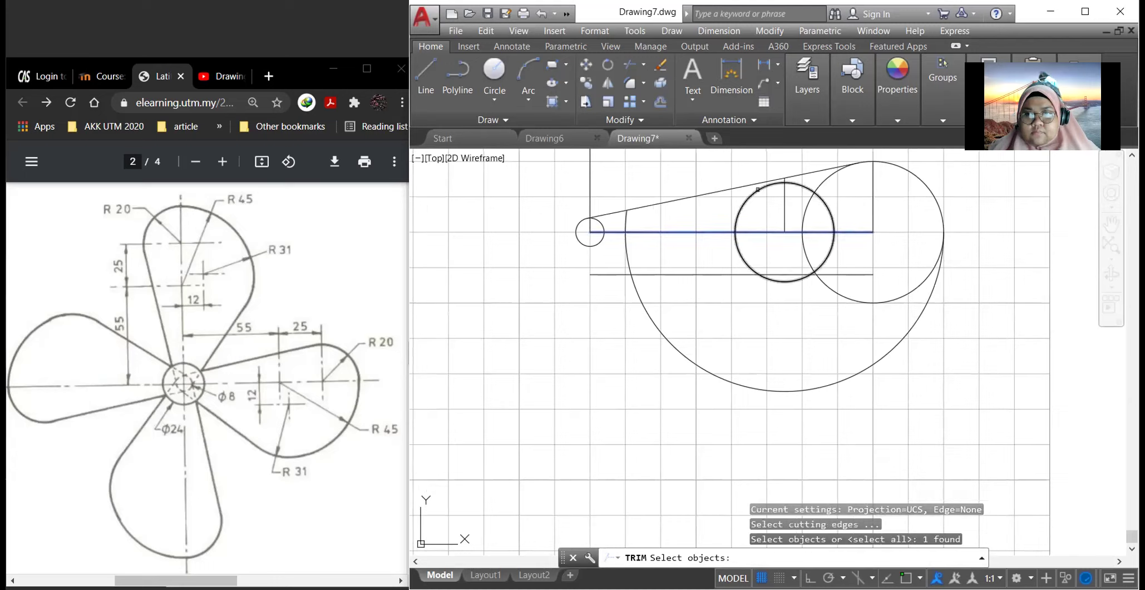
left_click(763, 181)
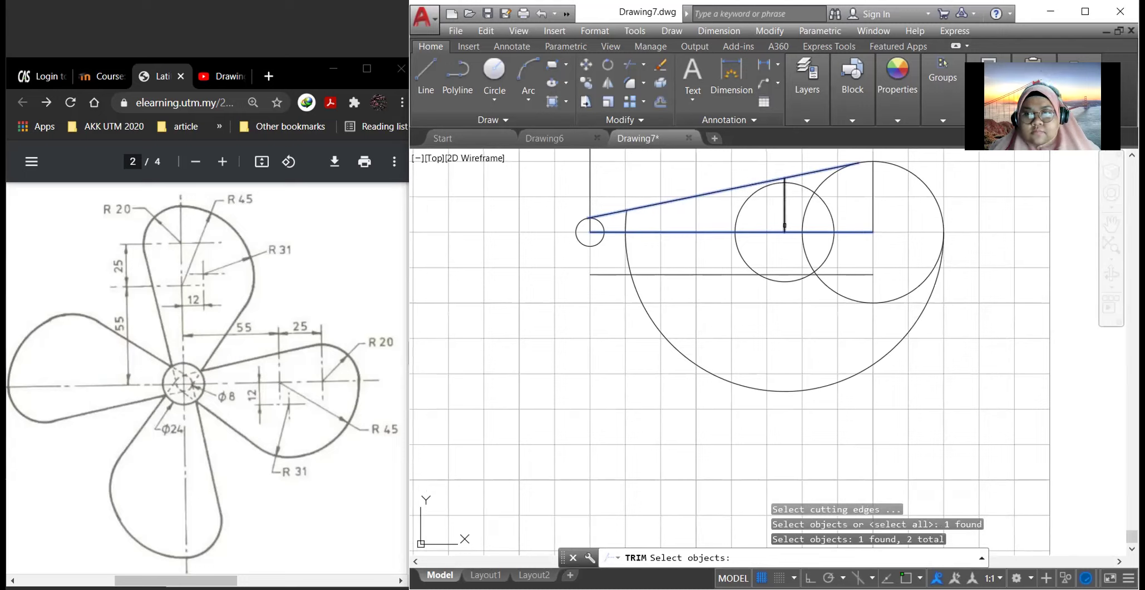
key("Return")
left_click(807, 188)
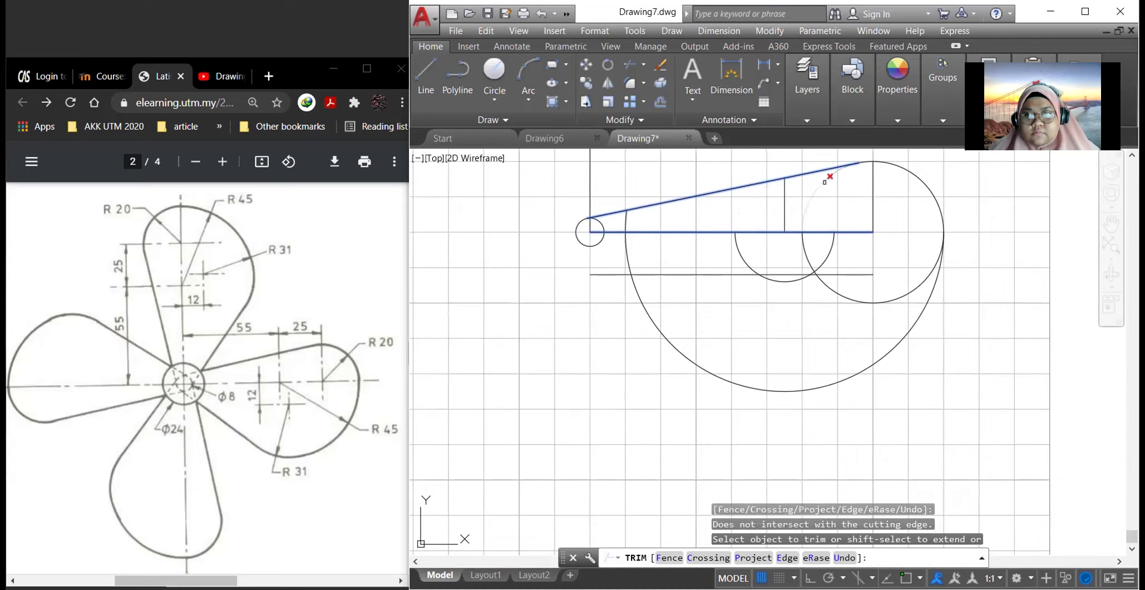
left_click(815, 190)
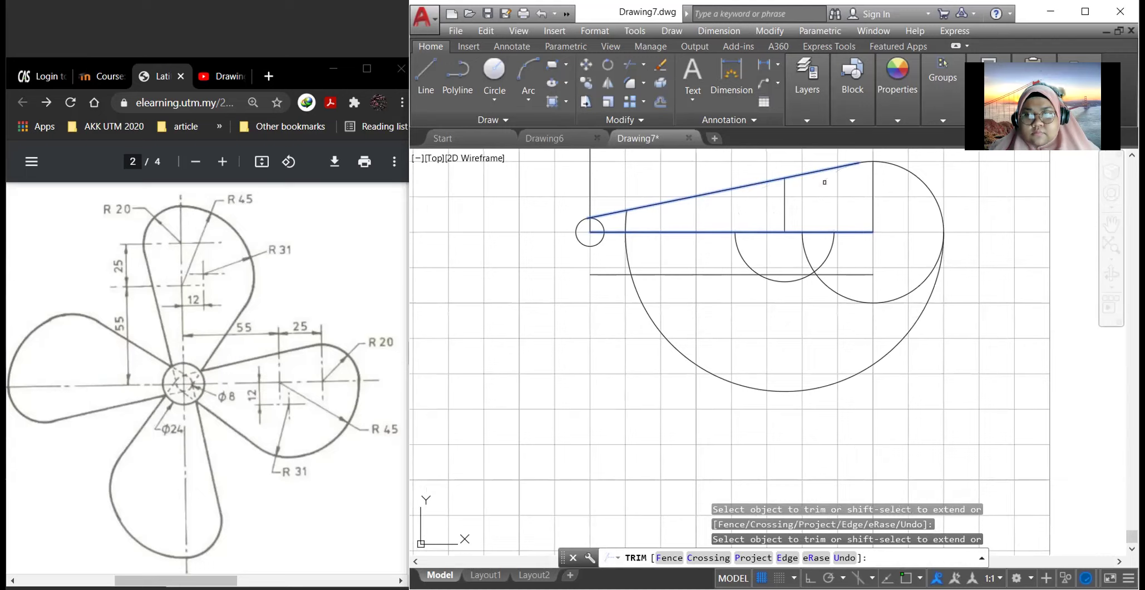
left_click(871, 184)
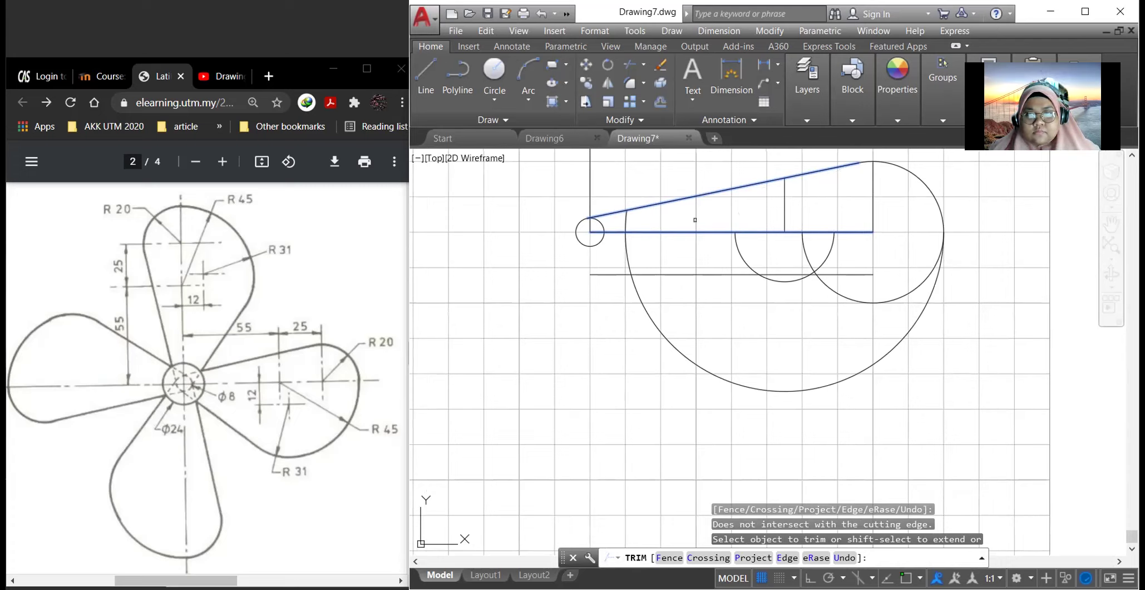
left_click(624, 222)
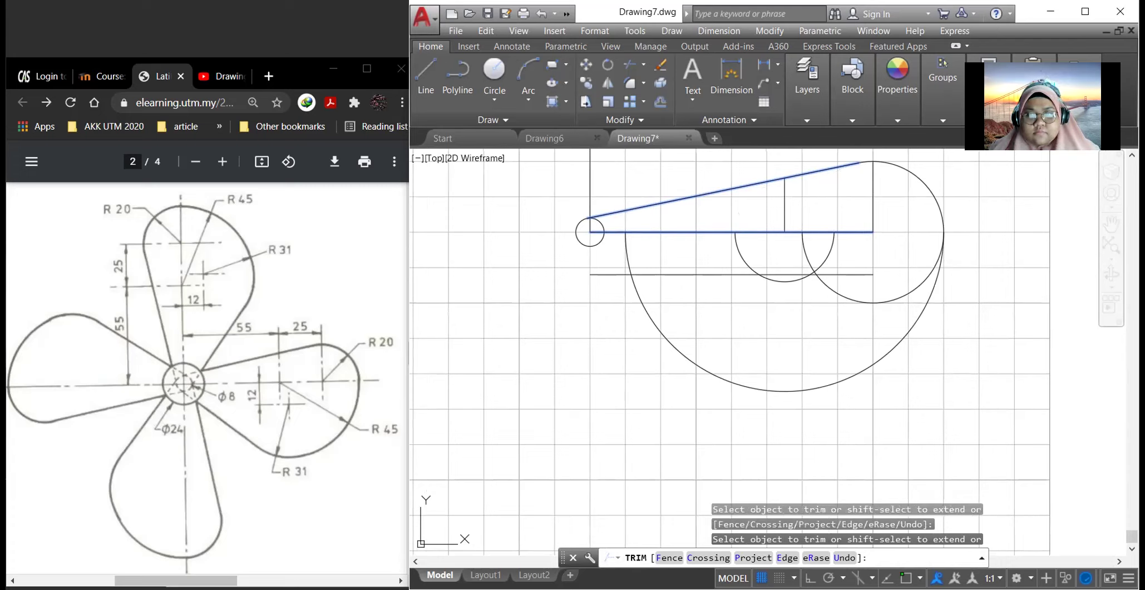
key("Escape")
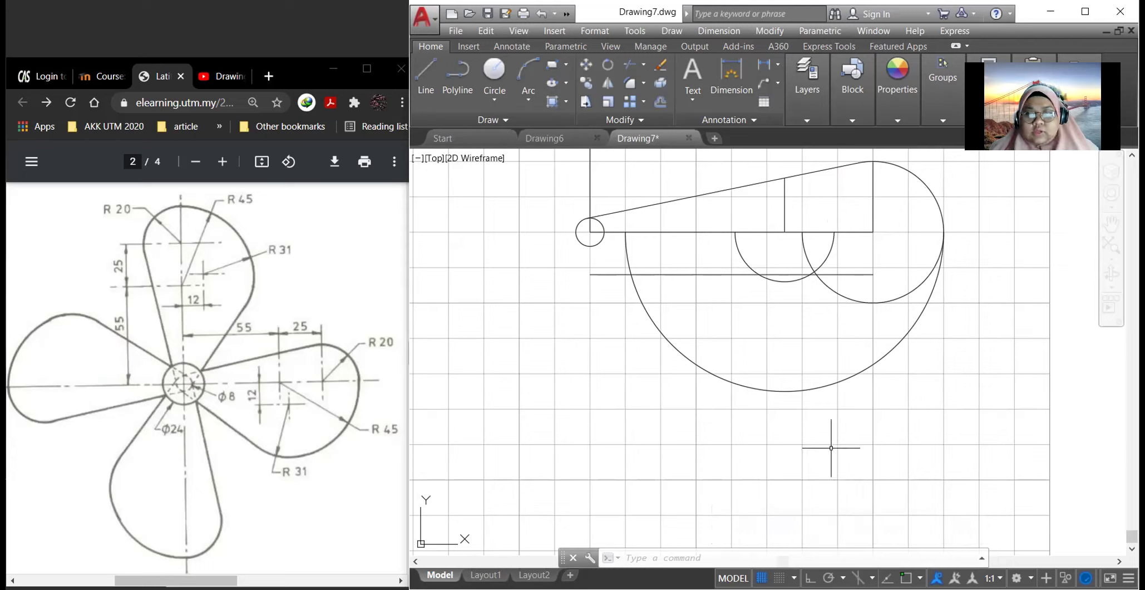
Step: Draw a radius-31 circle centred where the lower horizontal line meets the right blade circle
type("tr")
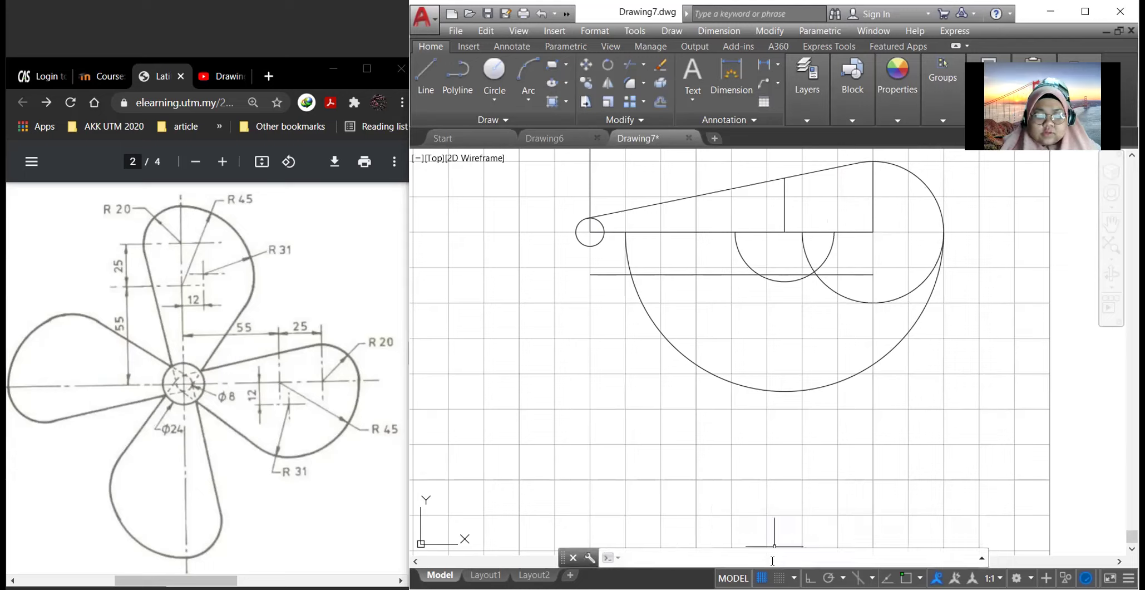
key("Return")
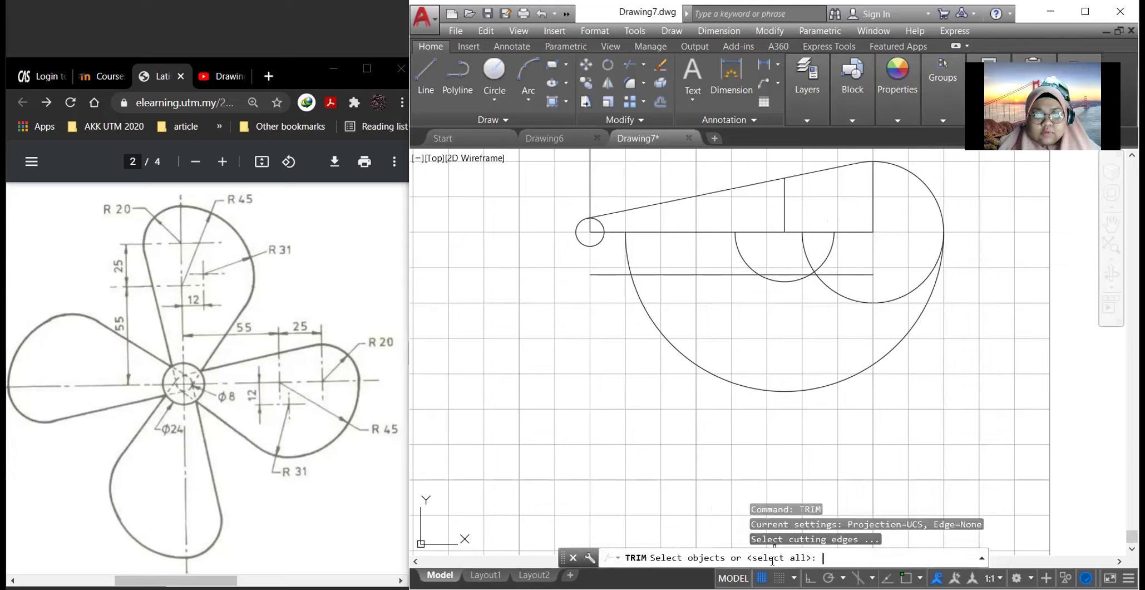
key("Escape")
key("Return")
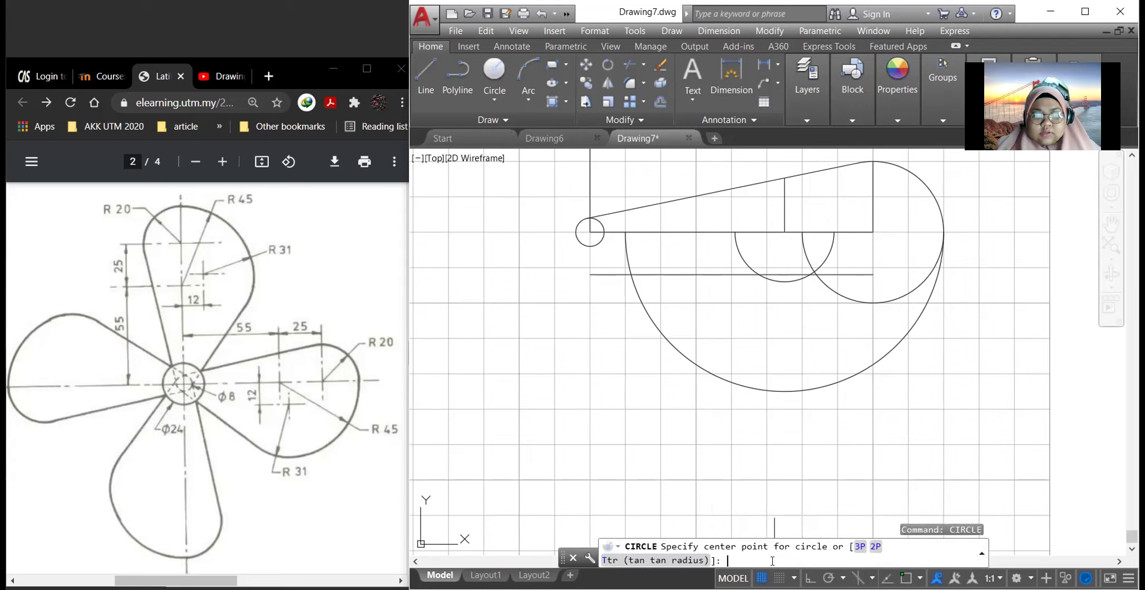
right_click(811, 521, "shift")
left_click(835, 292)
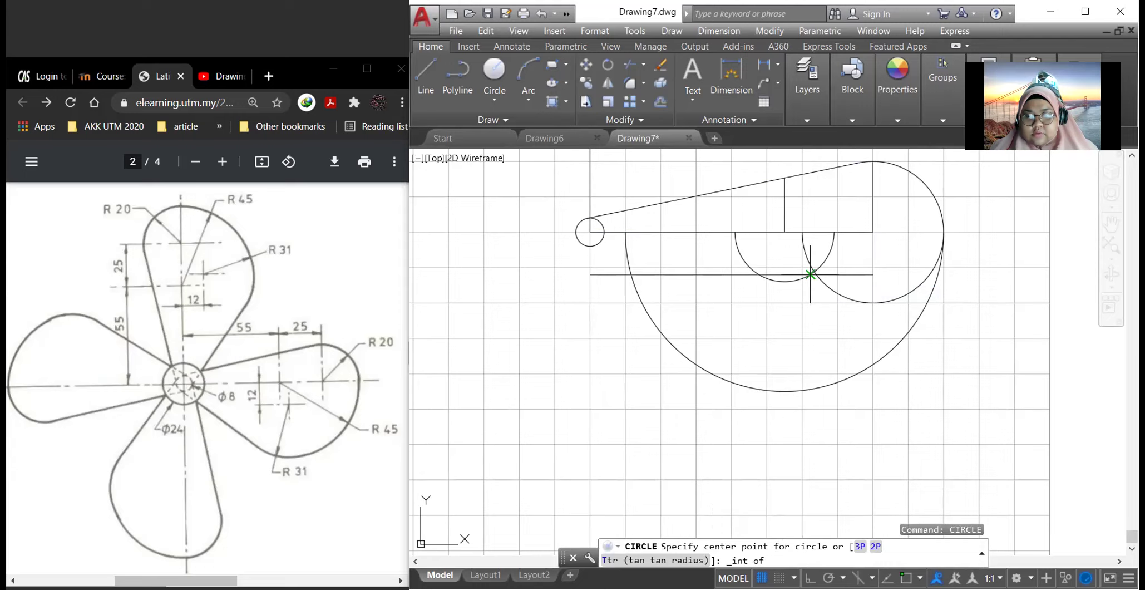
scroll(811, 274, "up", 4)
left_click(812, 270)
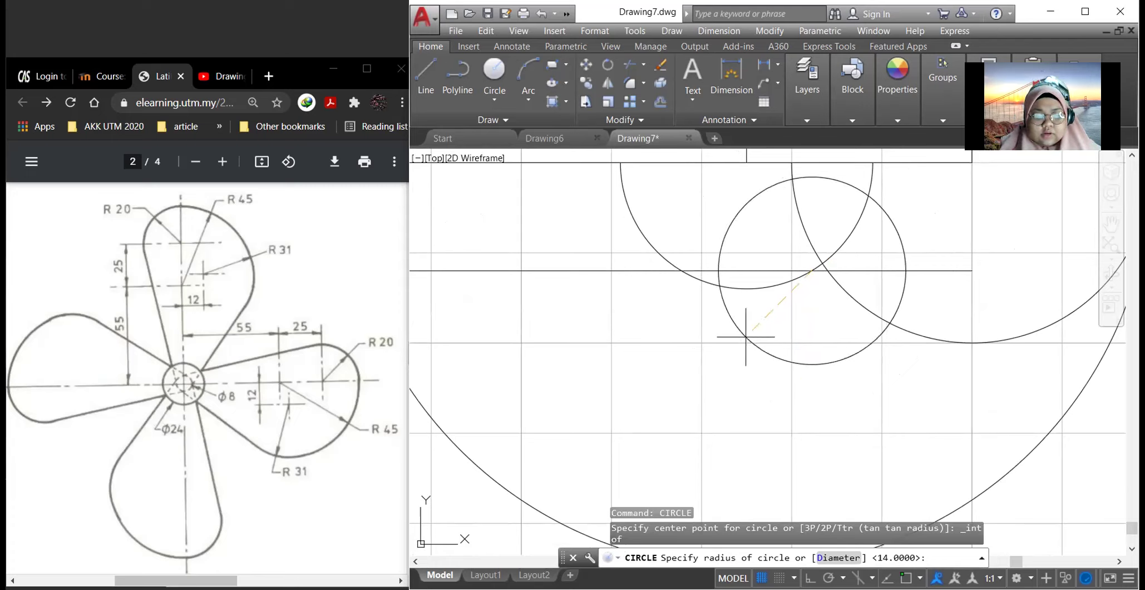
type("r")
key("Return")
type("131")
key("Return")
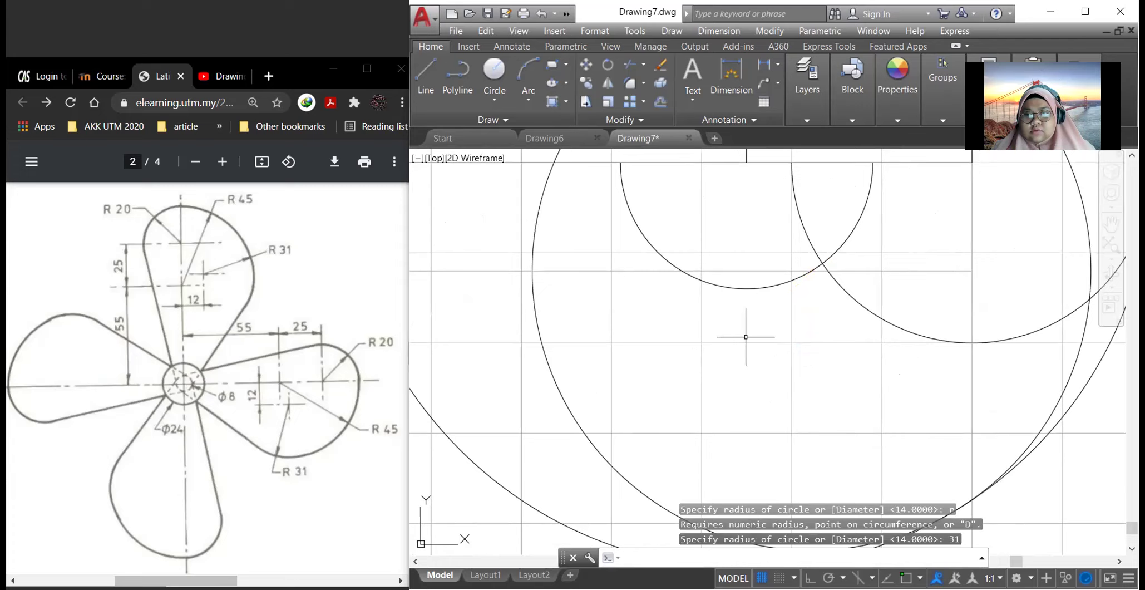
Step: Zoom in and out to review the whole sketch with the new circle
scroll(746, 333, "down", 1)
scroll(779, 290, "down", 1)
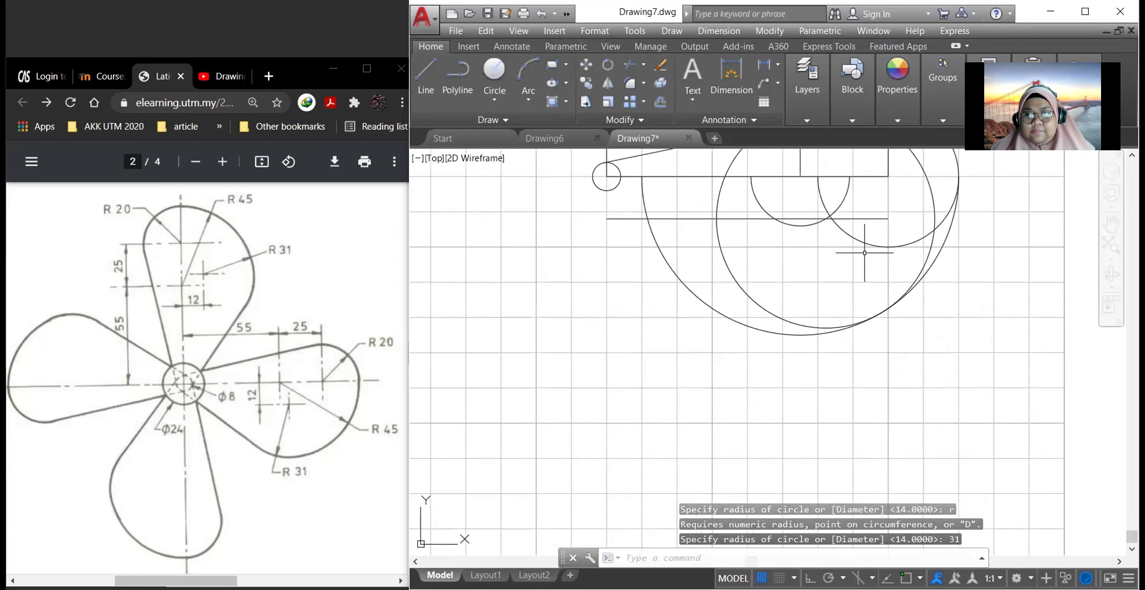
scroll(879, 240, "up", 1)
scroll(916, 219, "down", 2)
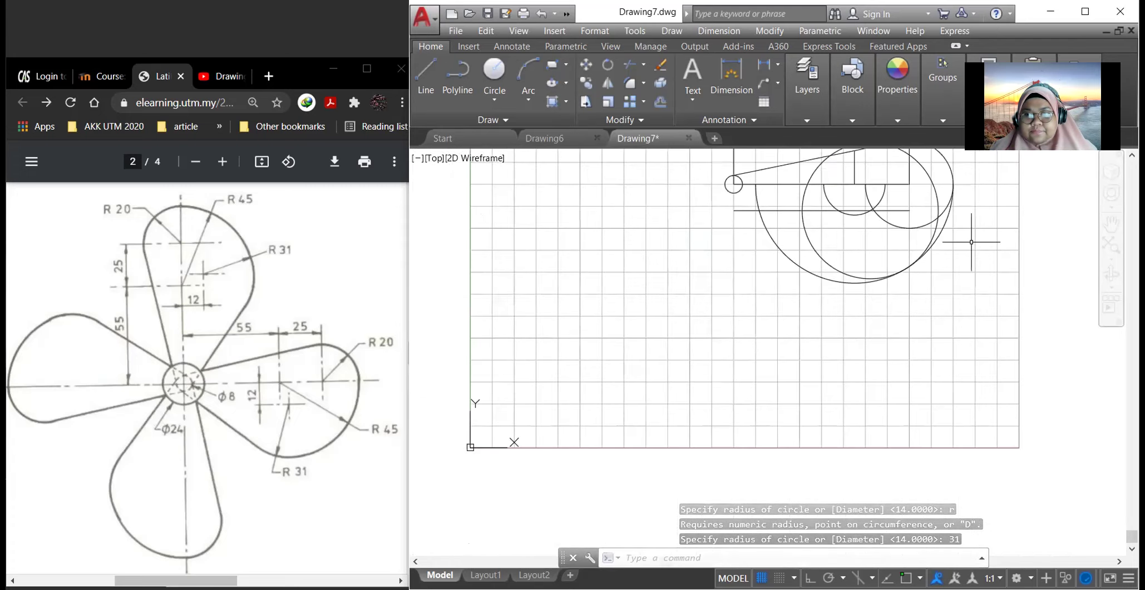
scroll(984, 167, "up", 2)
scroll(985, 168, "up", 1)
scroll(957, 161, "down", 3)
scroll(901, 159, "down", 1)
scroll(843, 158, "up", 3)
scroll(843, 158, "up", 1)
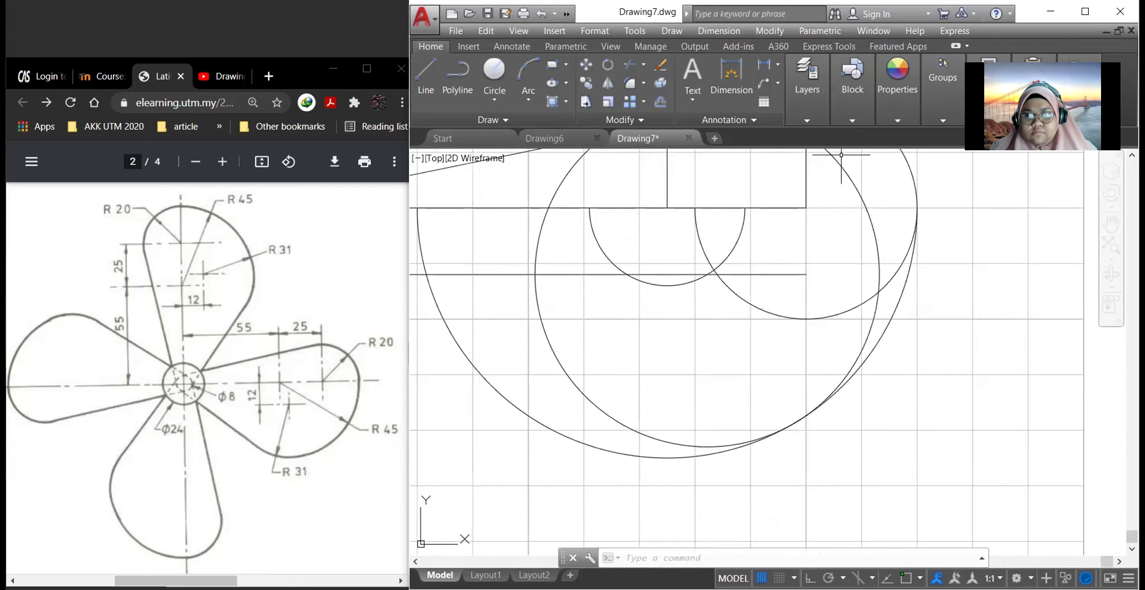
scroll(472, 256, "up", 1)
scroll(472, 255, "down", 3)
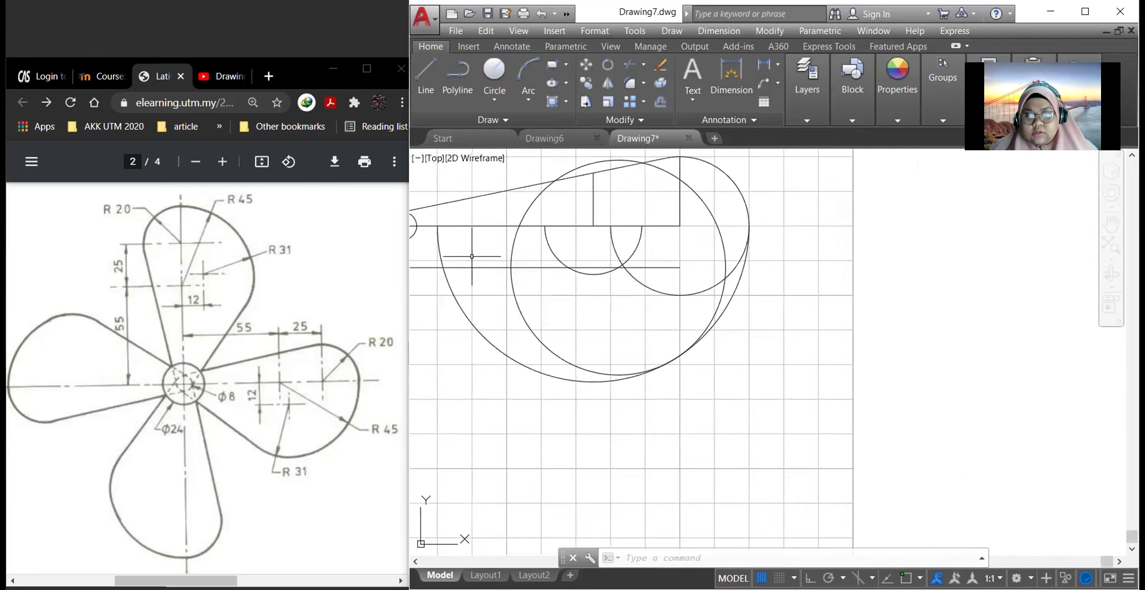
scroll(750, 320, "down", 1)
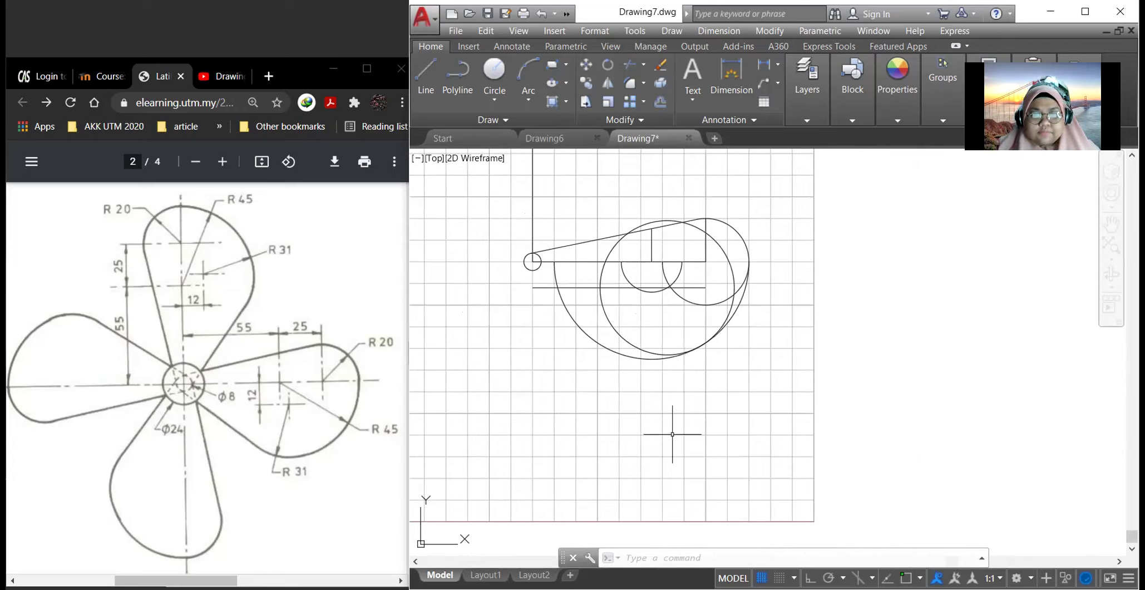
Step: Using the inner circle, horizontal line and large arc as edges, trim the excess arc and line
type("trim")
key("Return")
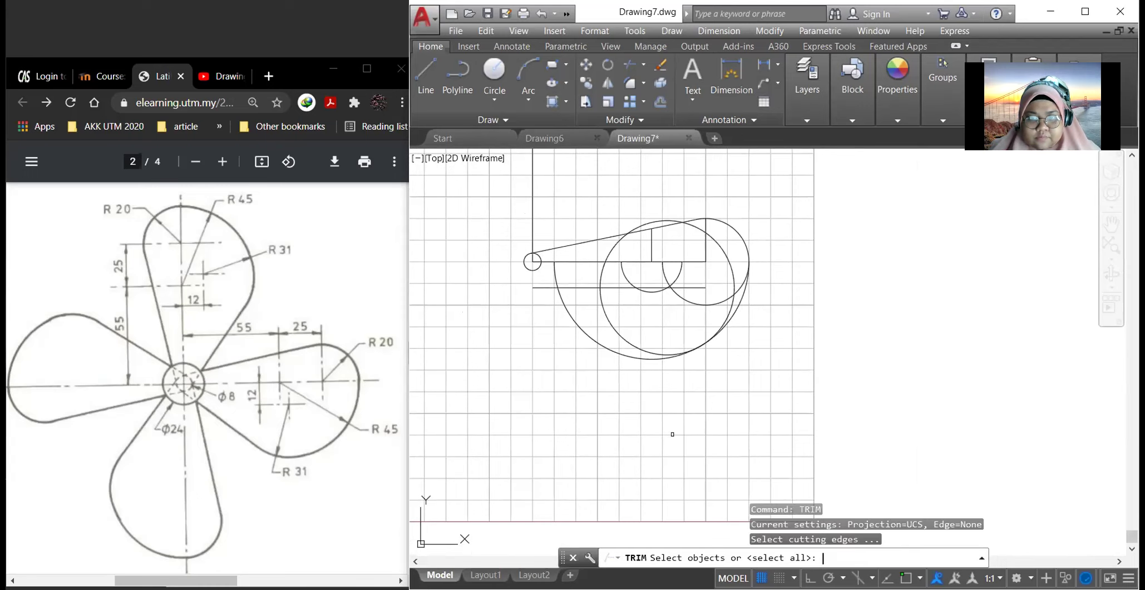
left_click(621, 338)
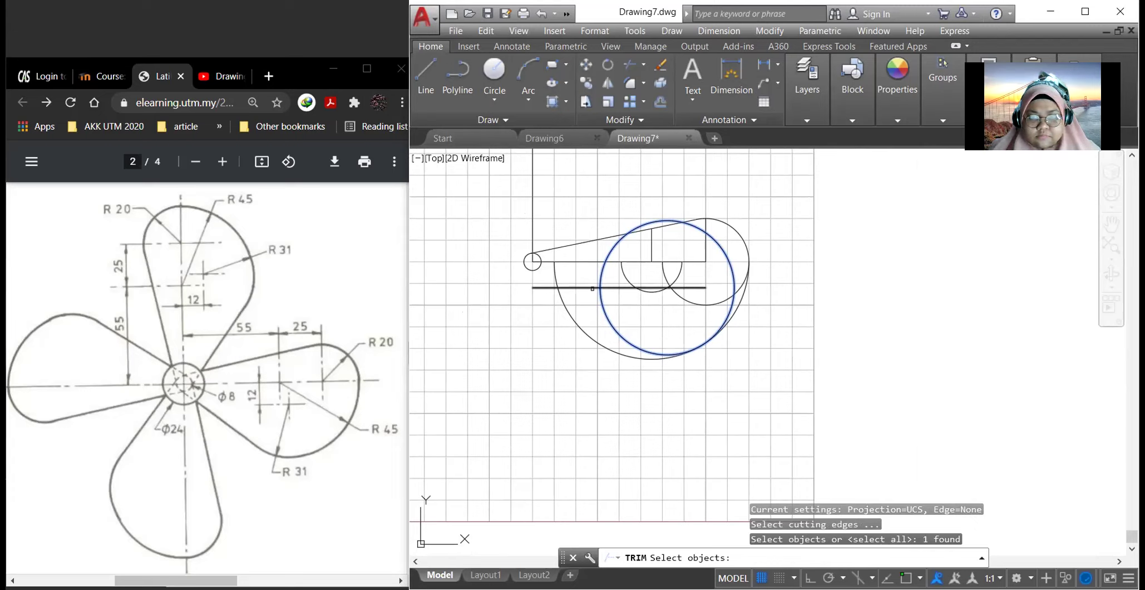
left_click(592, 288)
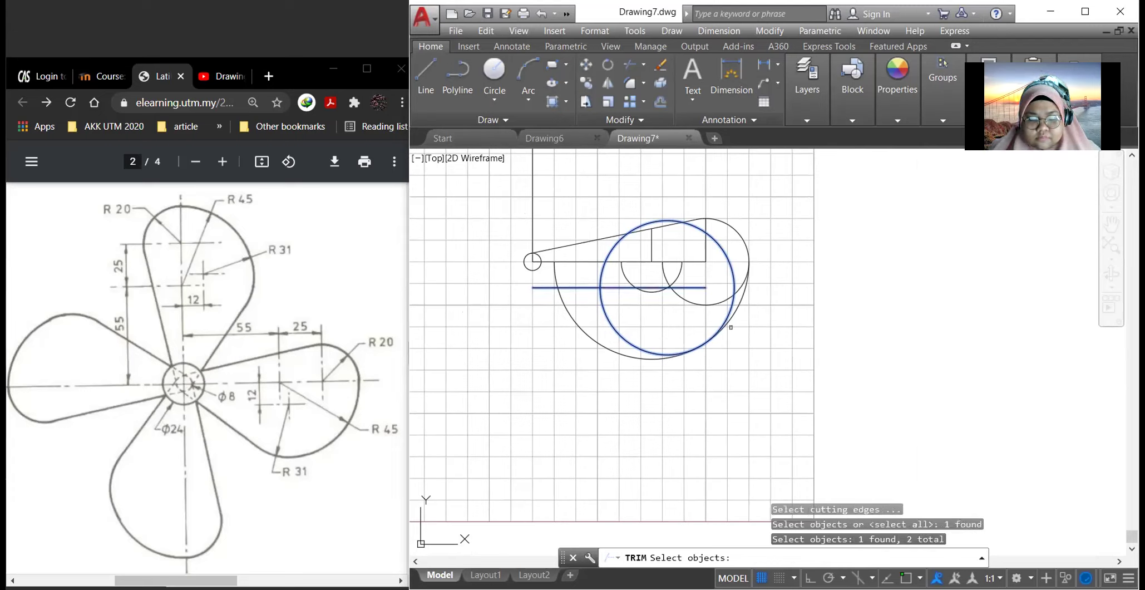
left_click(729, 320)
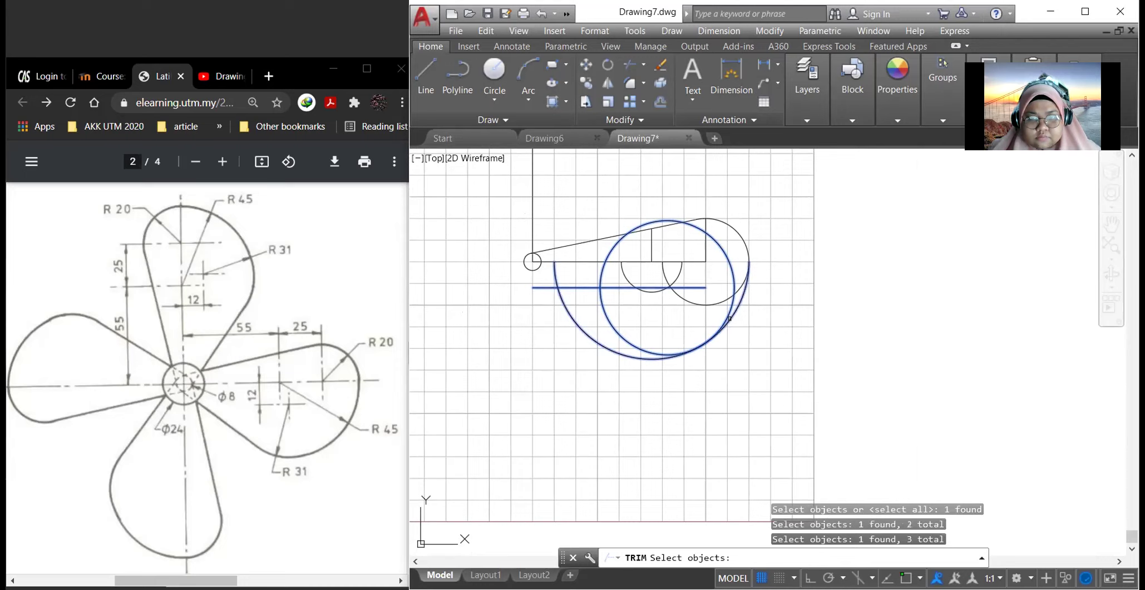
key("Return")
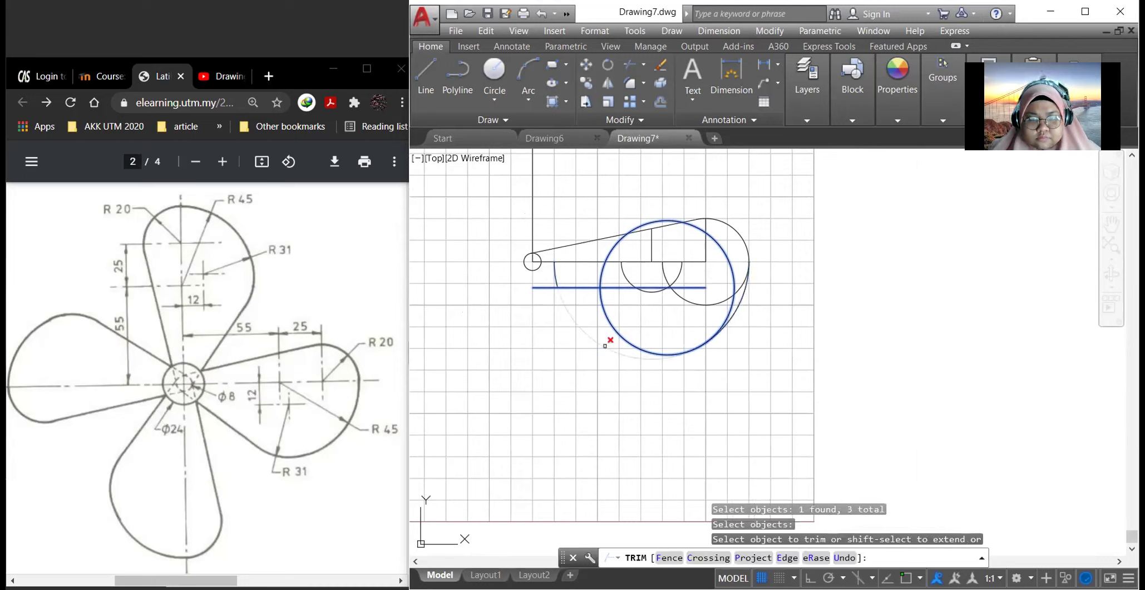
left_click(605, 346)
left_click(577, 289)
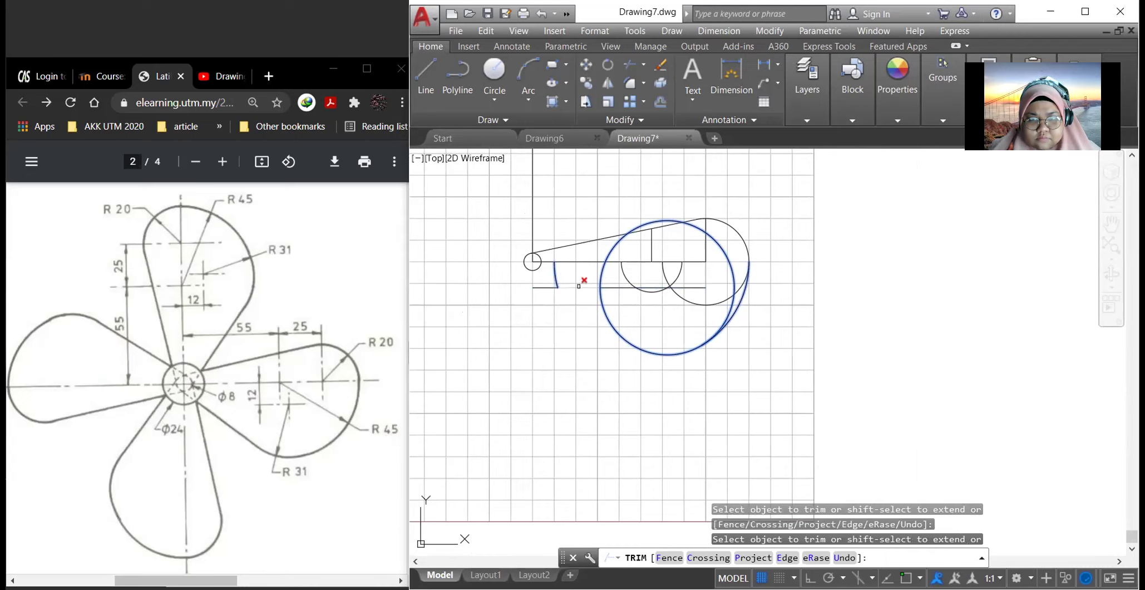
left_click(579, 286)
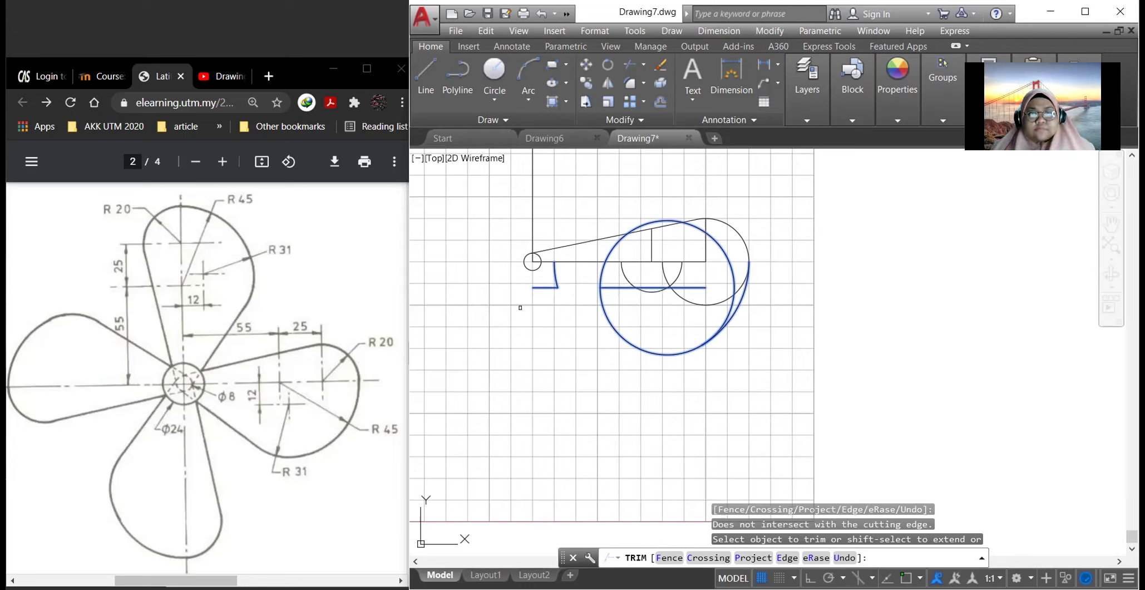
key("Escape")
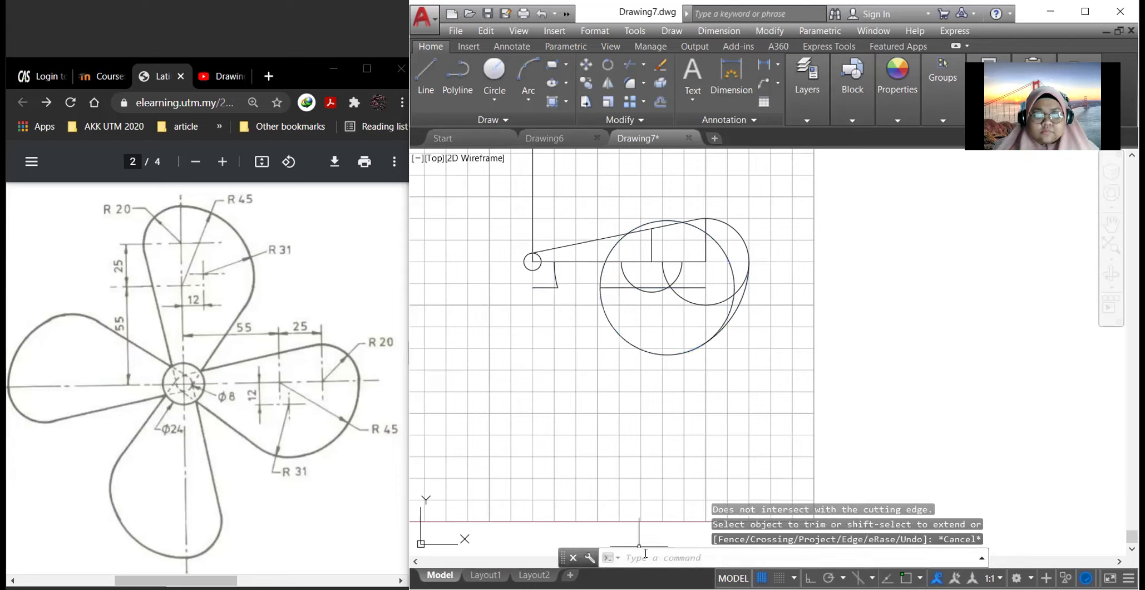
Step: Erase the short leftover stubs with a selection window
type("erase")
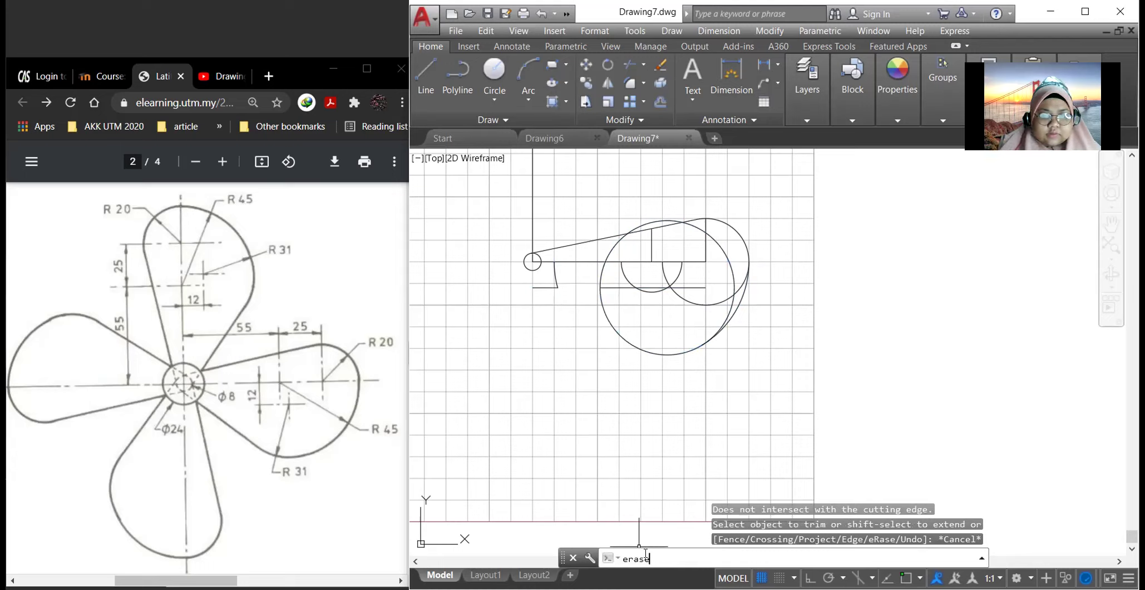
key("Return")
left_click(557, 278)
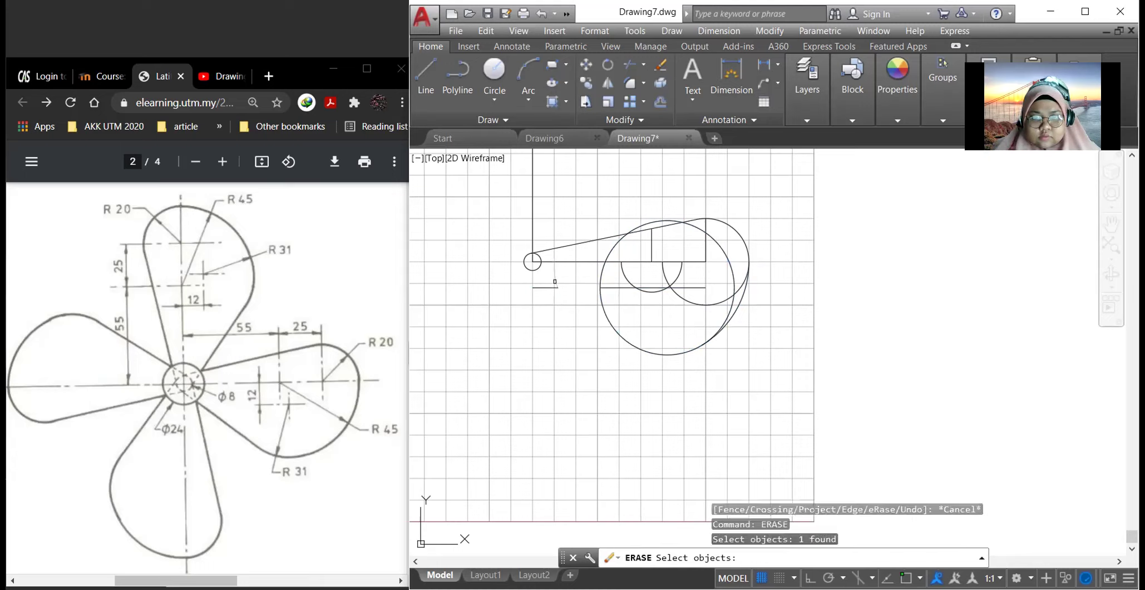
left_click(555, 289)
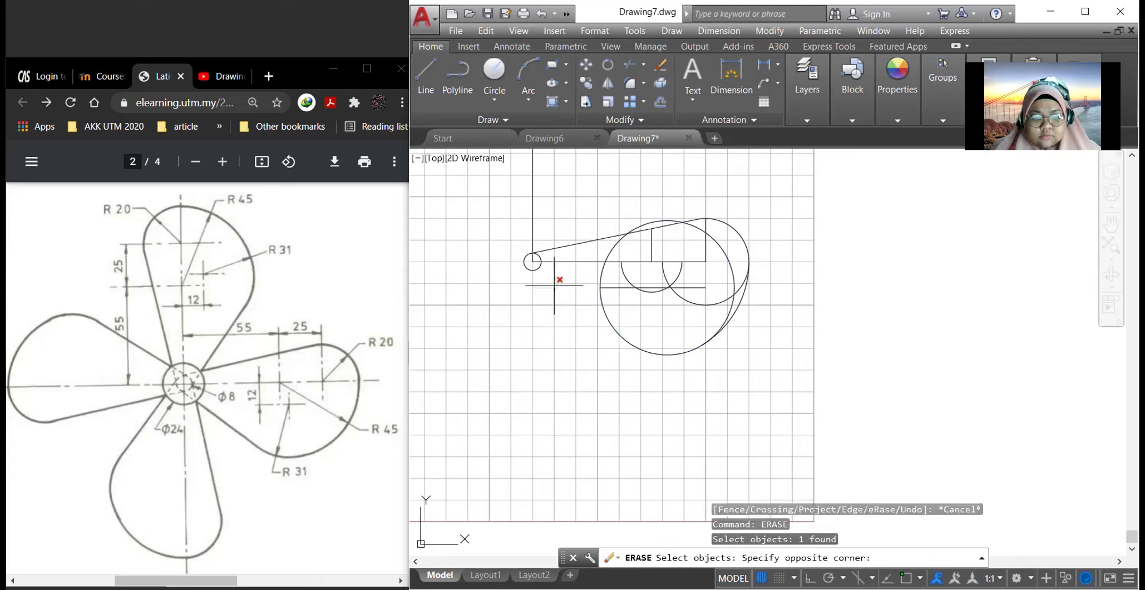
left_click(548, 286)
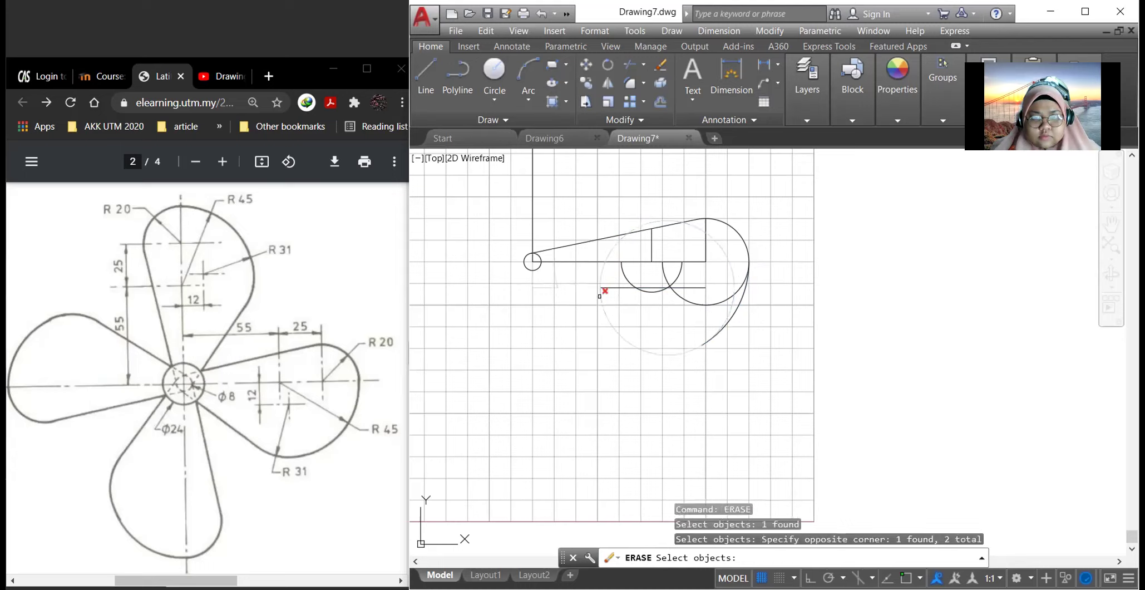
key("Return")
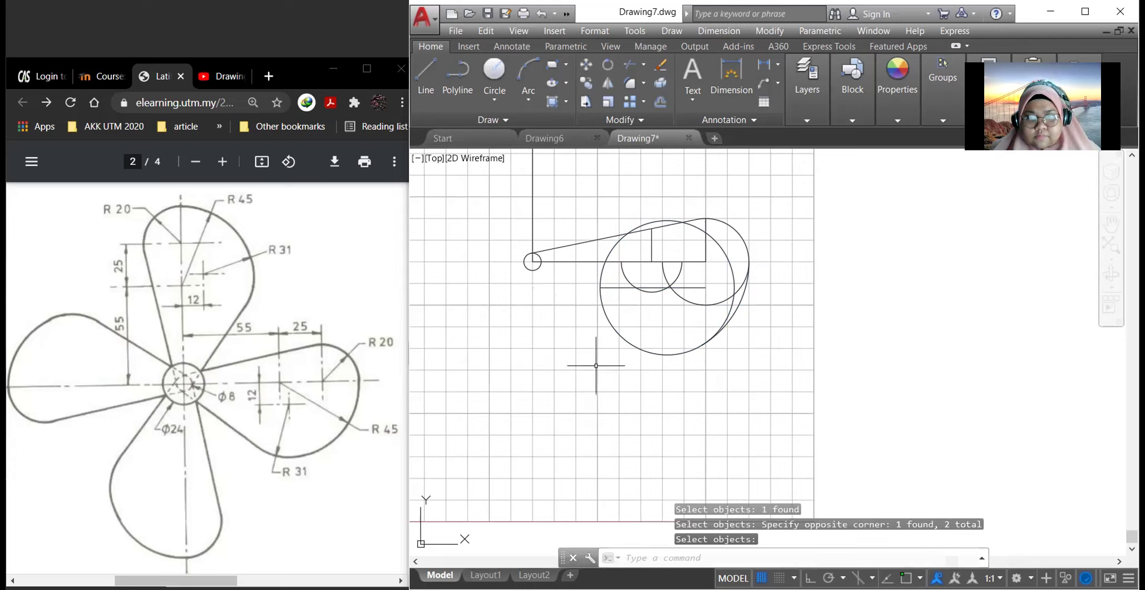
Step: Erase the leftover inner arc and the horizontal line
left_click(669, 559)
key("Return")
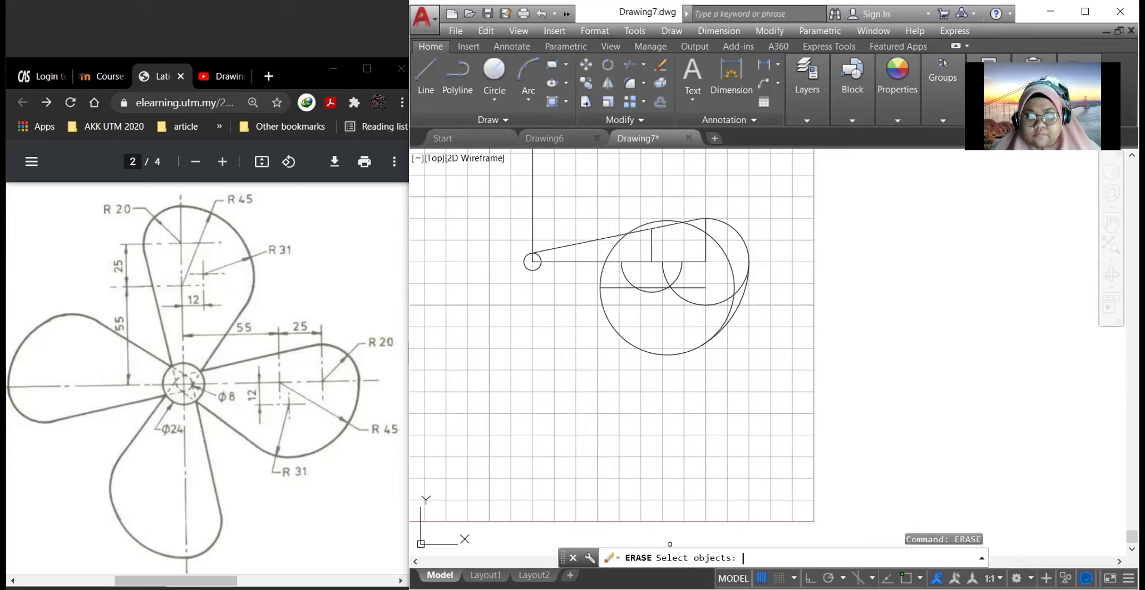
left_click(657, 288)
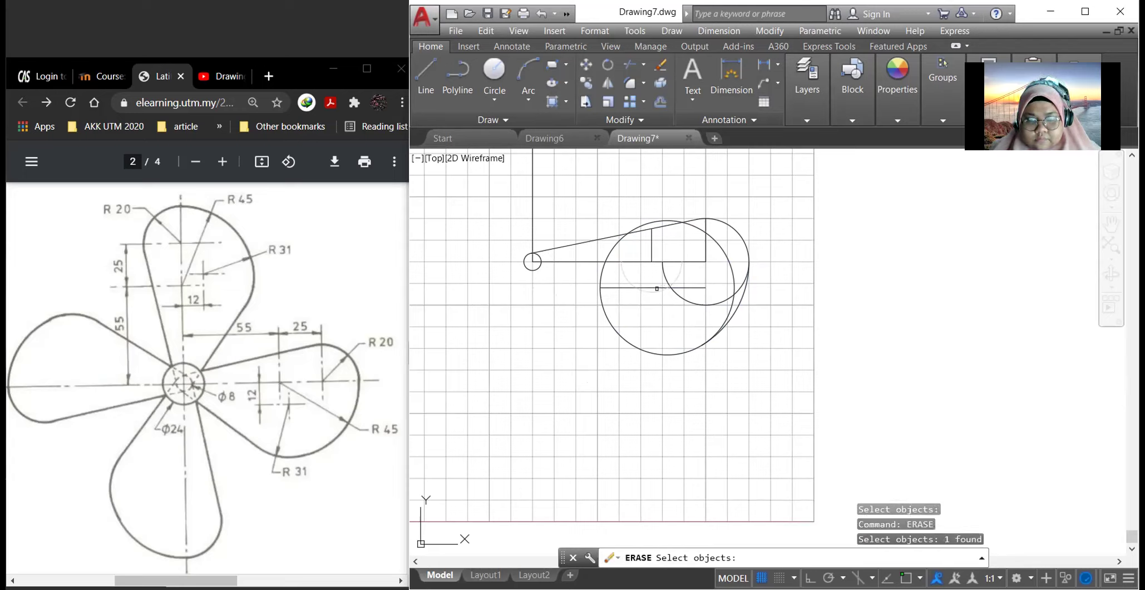
left_click(655, 290)
left_click(656, 289)
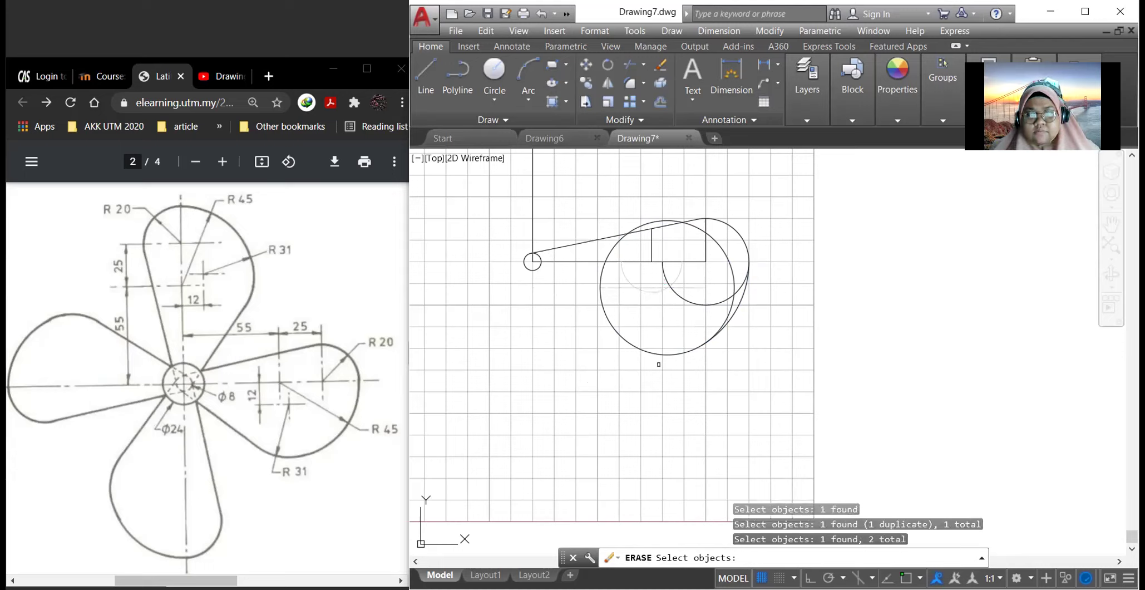
key("Return")
Step: Erase the short vertical line inside the blade
left_click(651, 248)
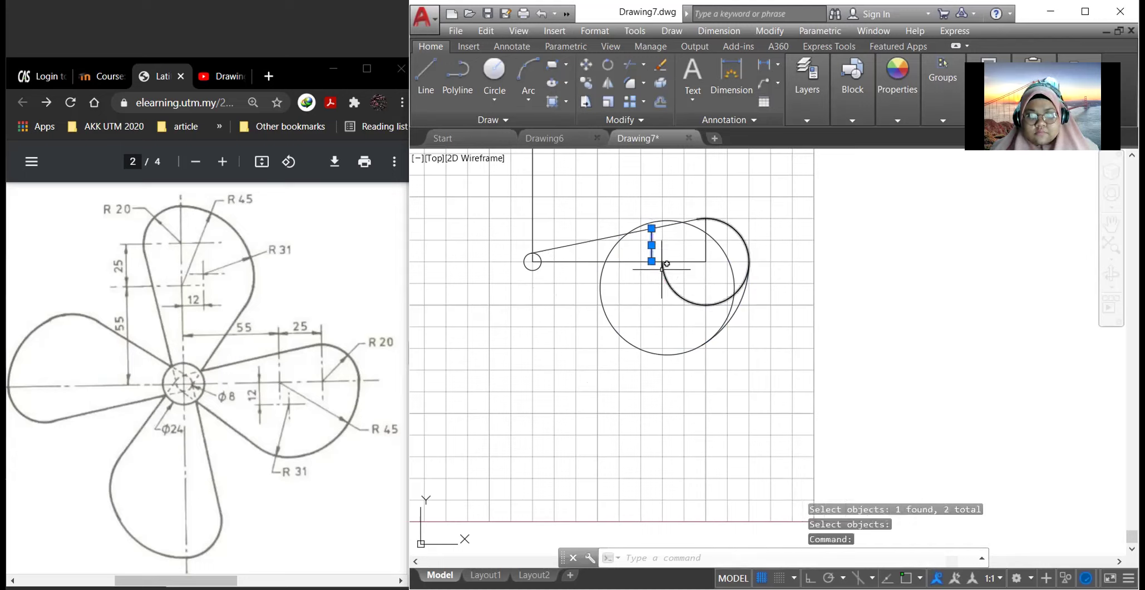
type("ERASE")
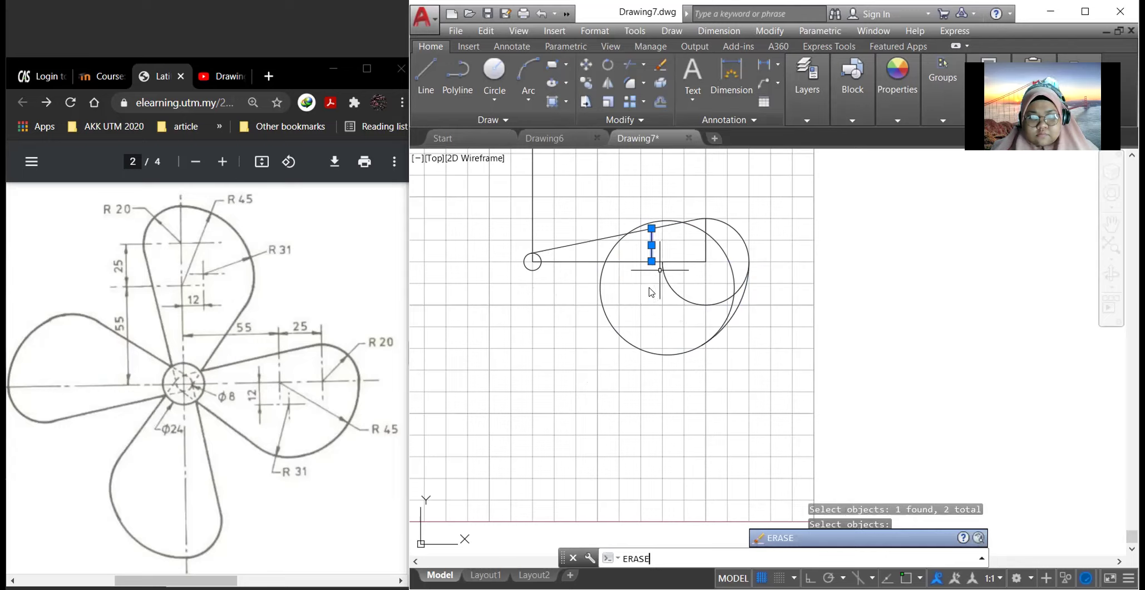
key("Return")
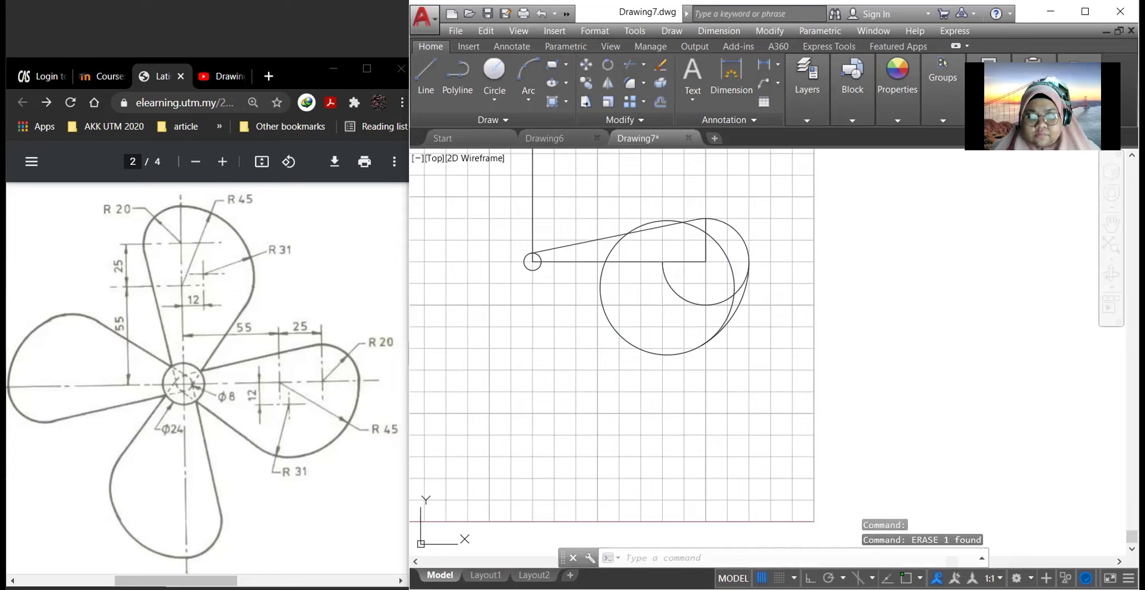
left_click(662, 226)
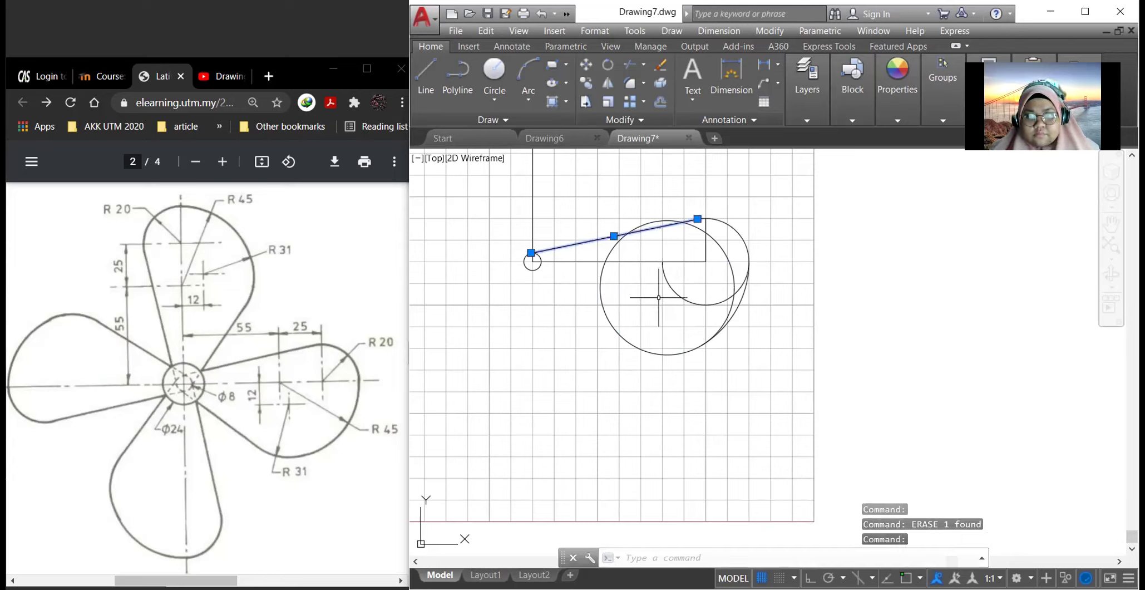
Step: Cancel an accidental TRIM and start the LINE command with L
type("tr")
key("Return")
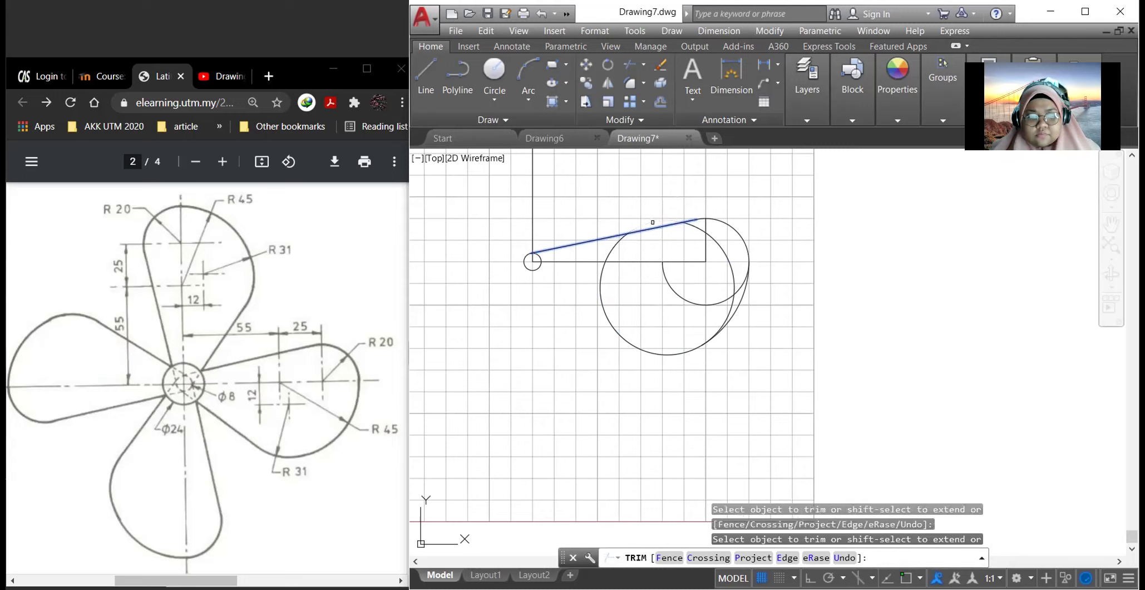
key("Escape")
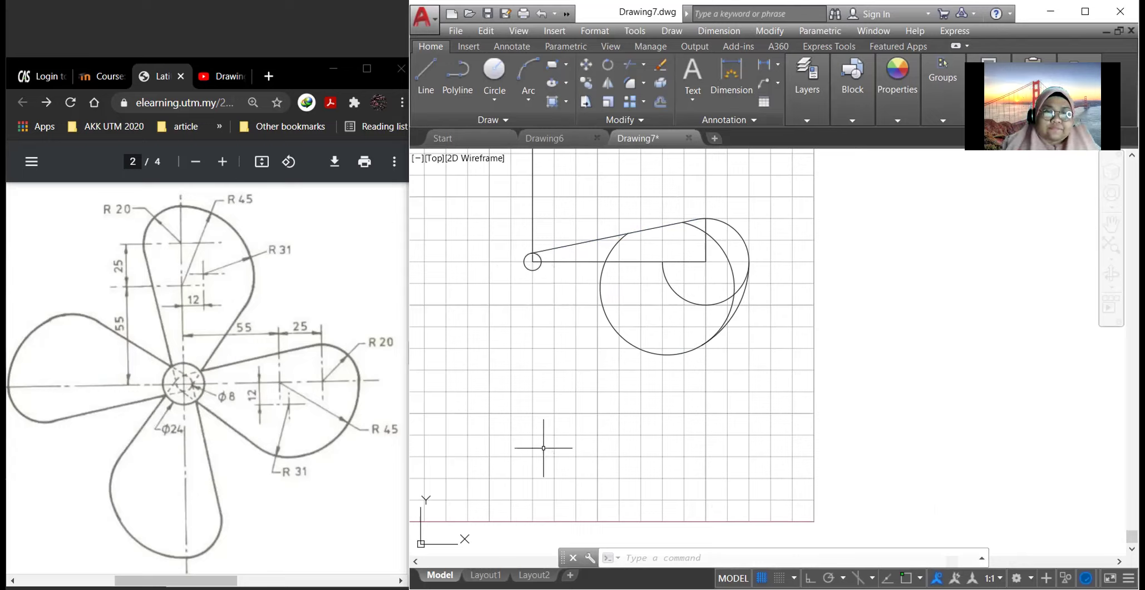
type("l")
key("Return")
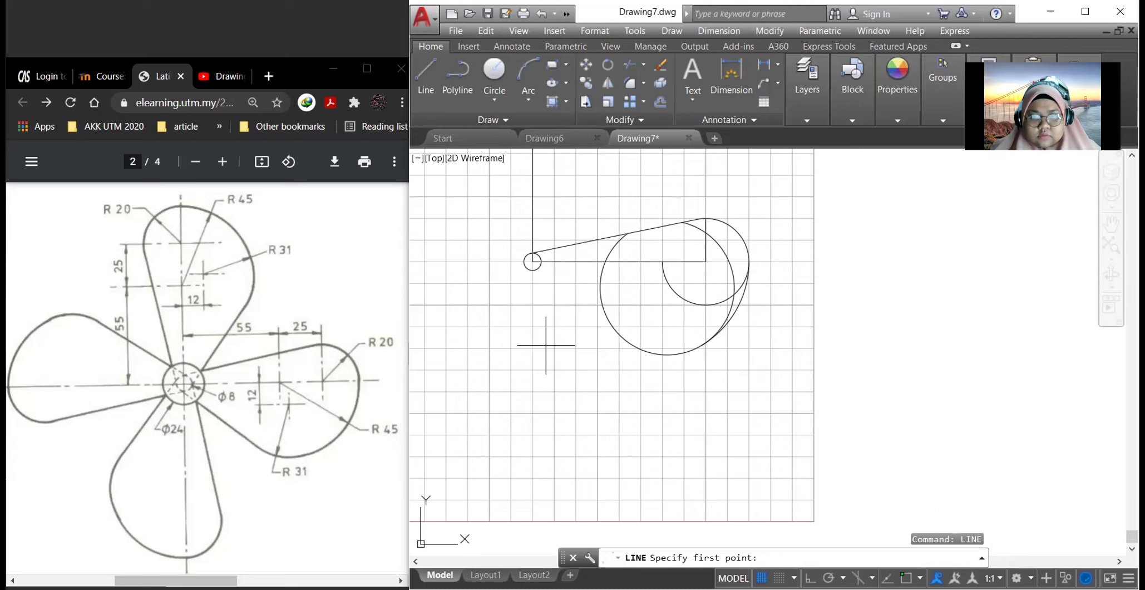
Step: Draw a line tangent to the hub circle's underside and the large circle's underside
scroll(523, 289, "up", 2)
type("tan")
key("Return")
left_click(534, 257)
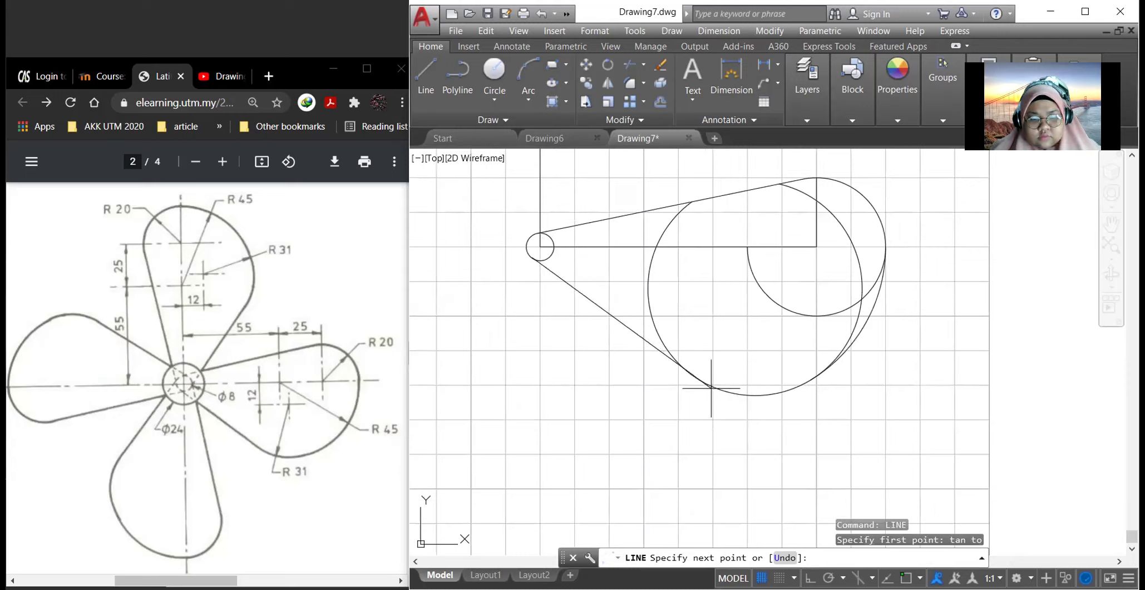
type("tan")
key("Return")
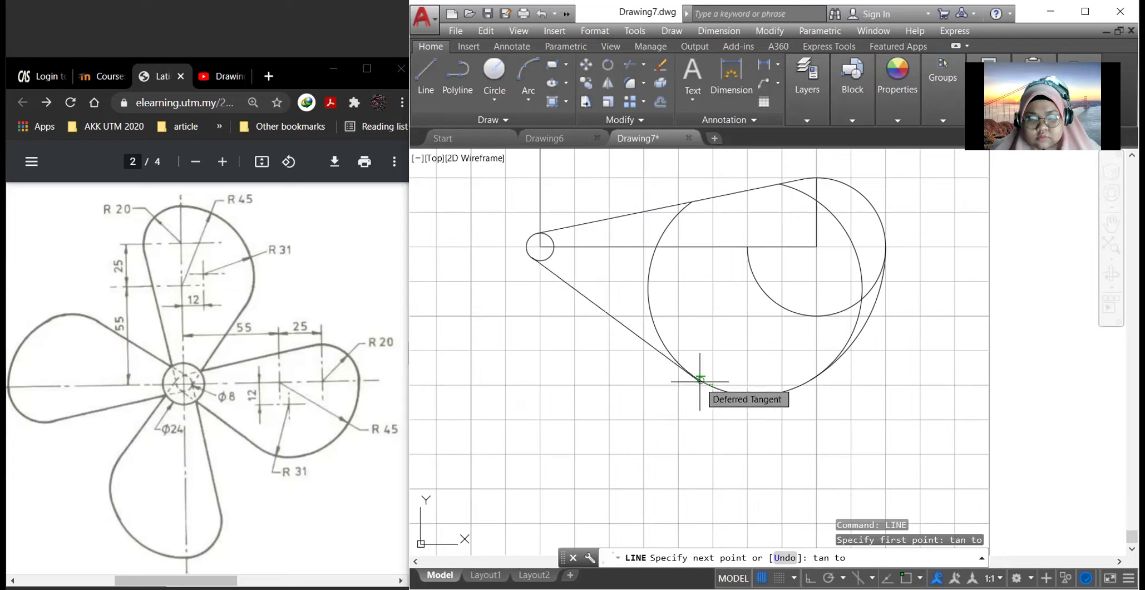
left_click(700, 381)
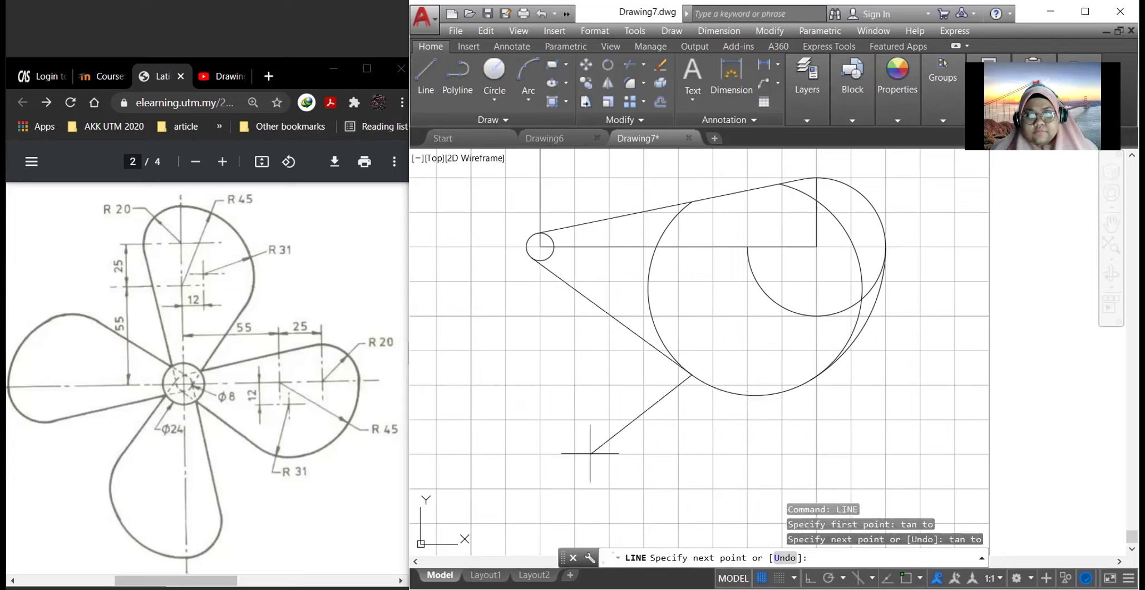
key("Escape")
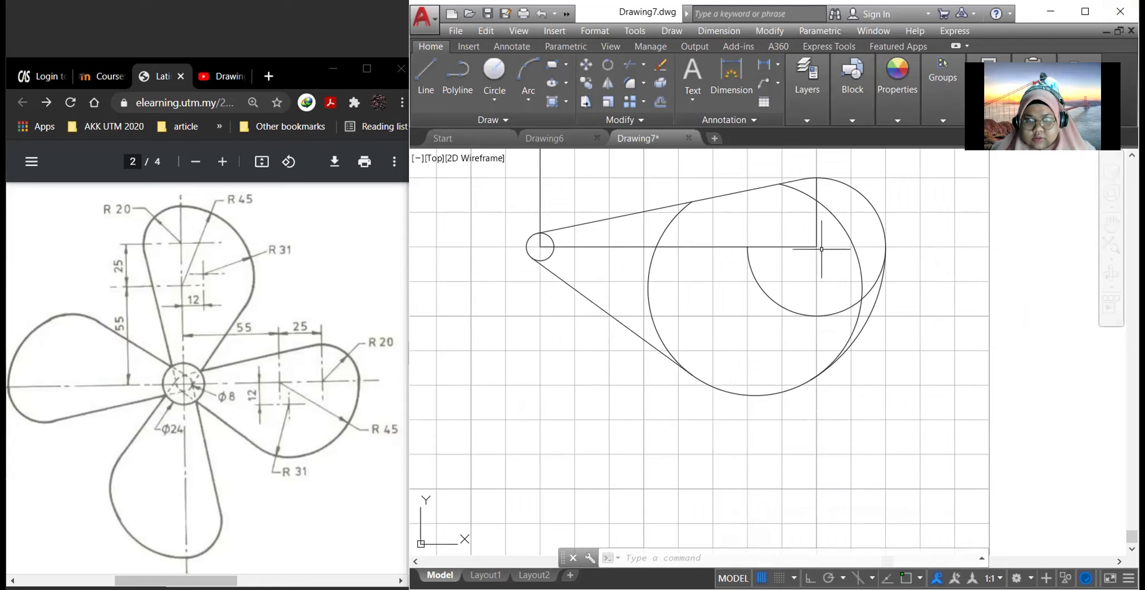
Step: Cancel erasing the large circle, keeping it, and start the TRIM command
scroll(821, 249, "down", 2)
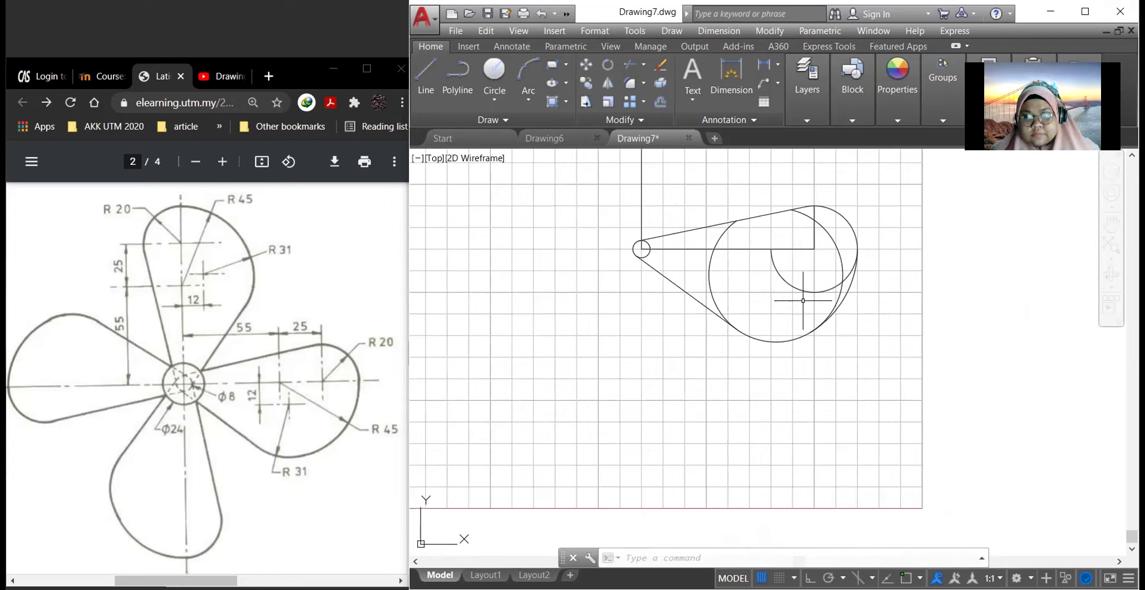
type("e")
key("Return")
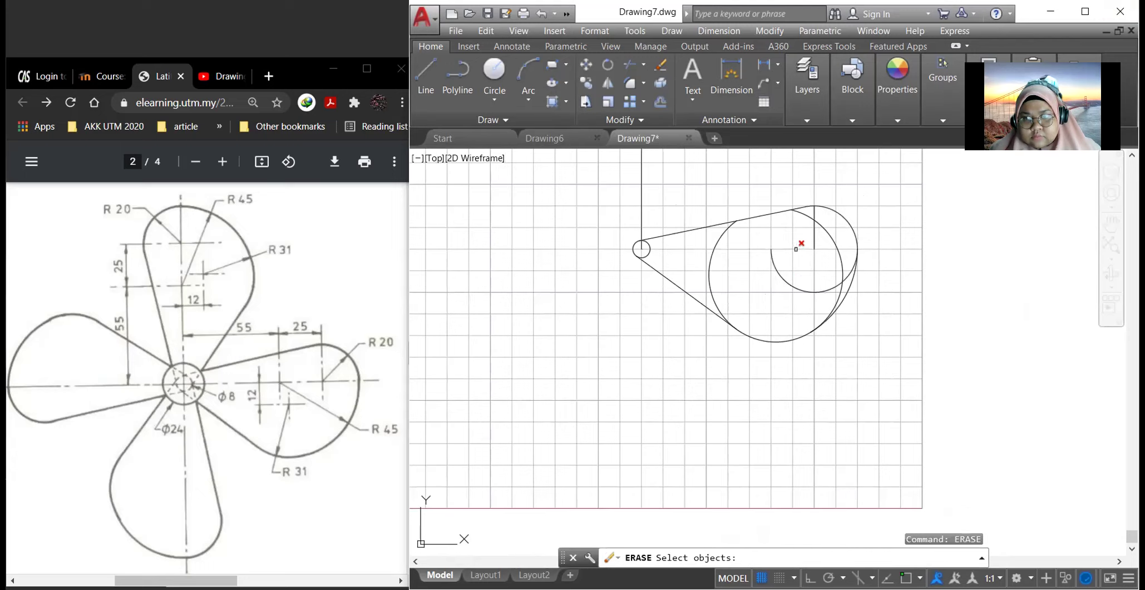
left_click(823, 232)
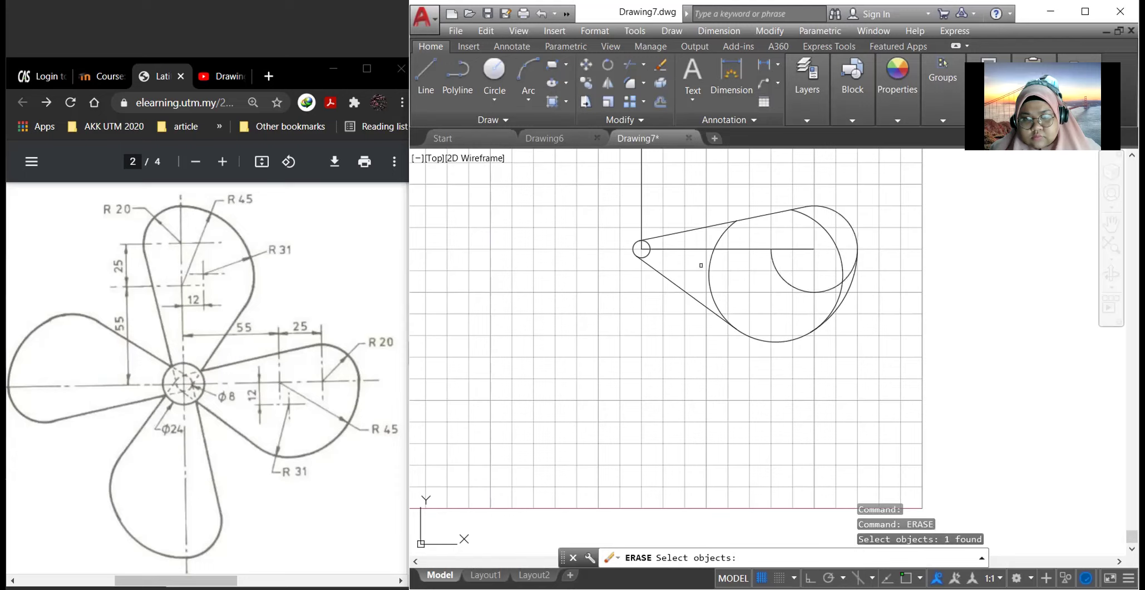
key("Escape")
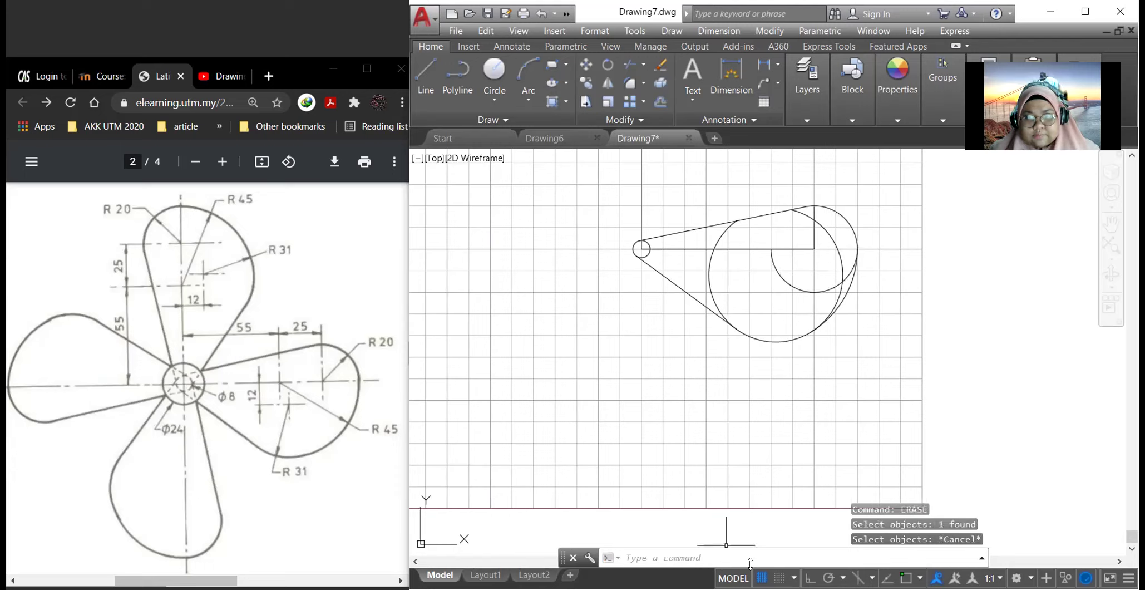
type("trim")
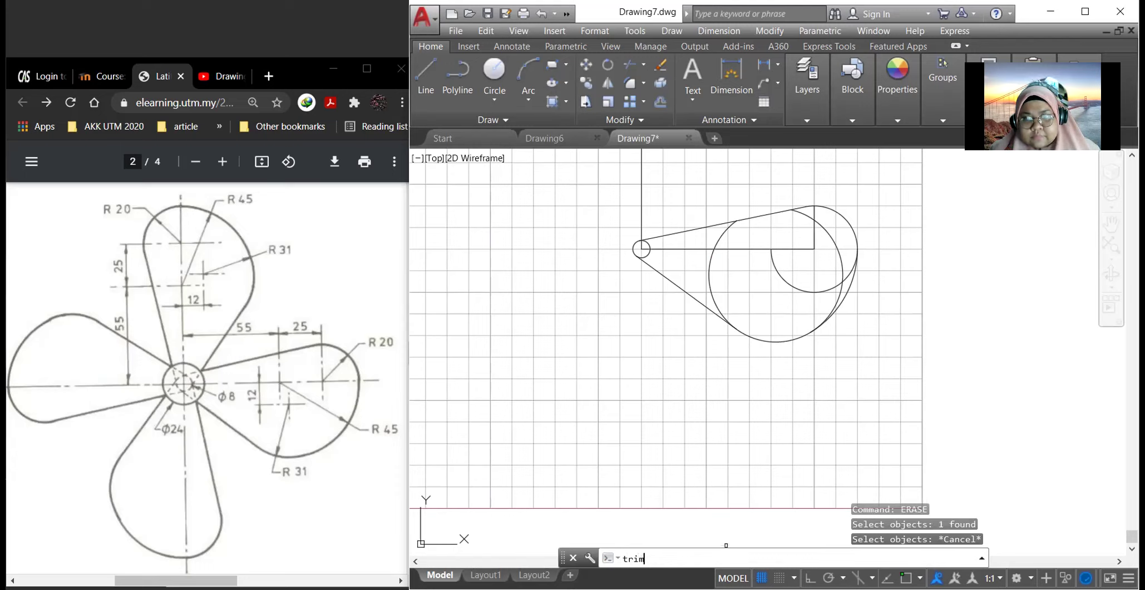
key("Return")
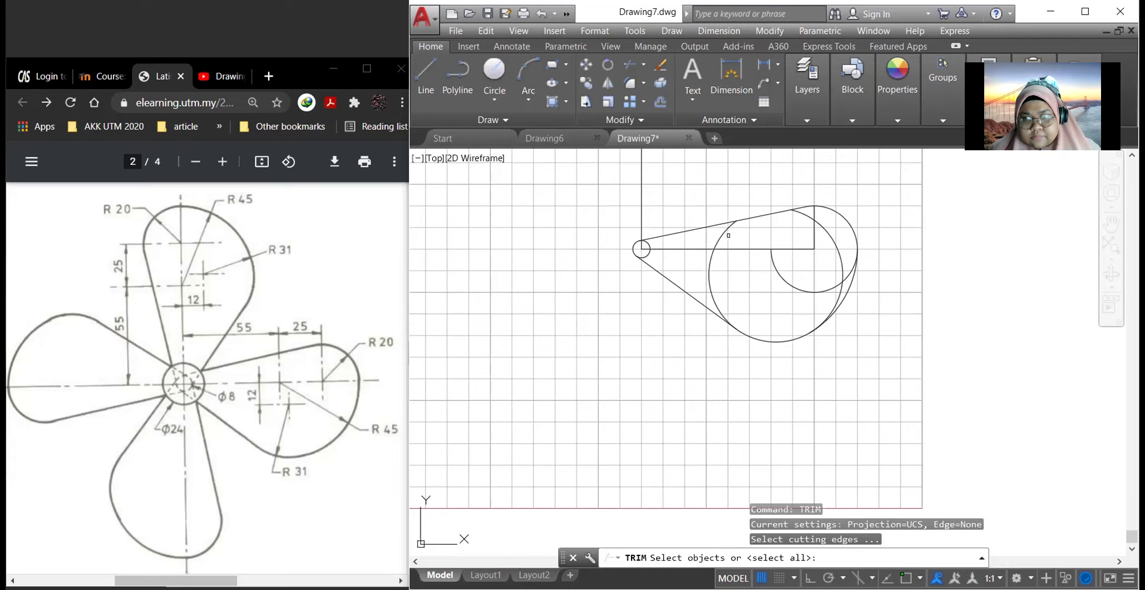
Step: Choose the inner circle, blade edge, upper tangent line and large circle as trim cutting edges
left_click(850, 225)
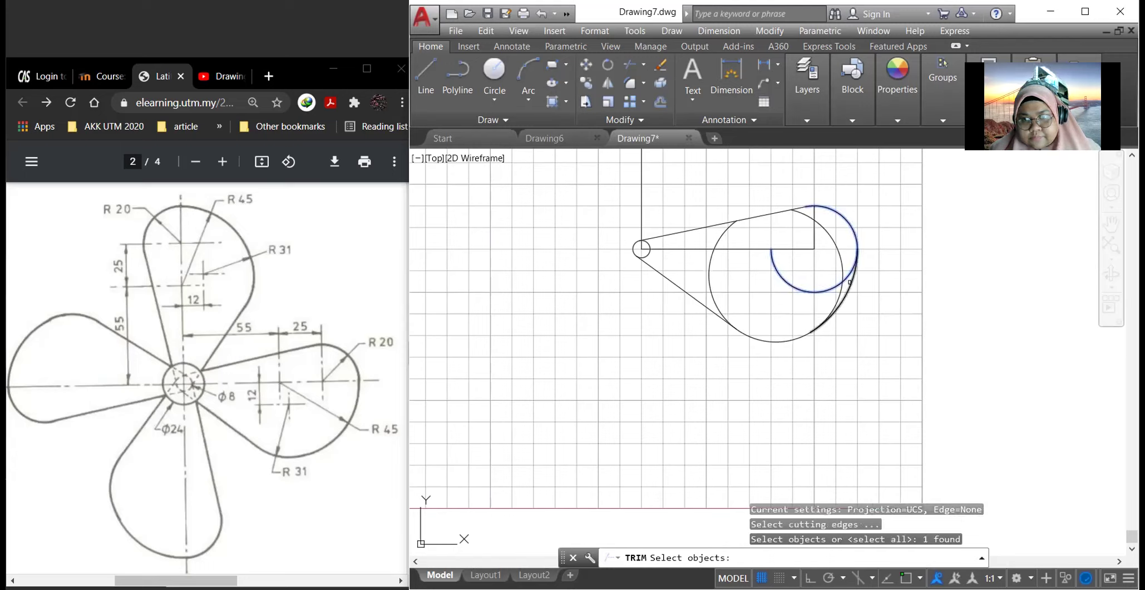
left_click(850, 282)
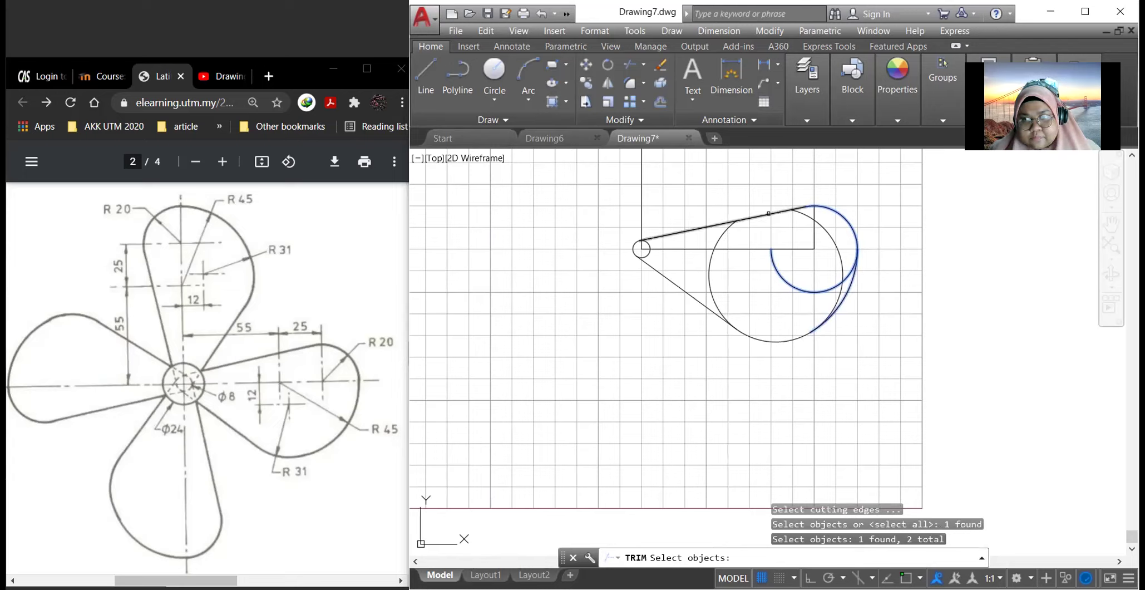
left_click(769, 213)
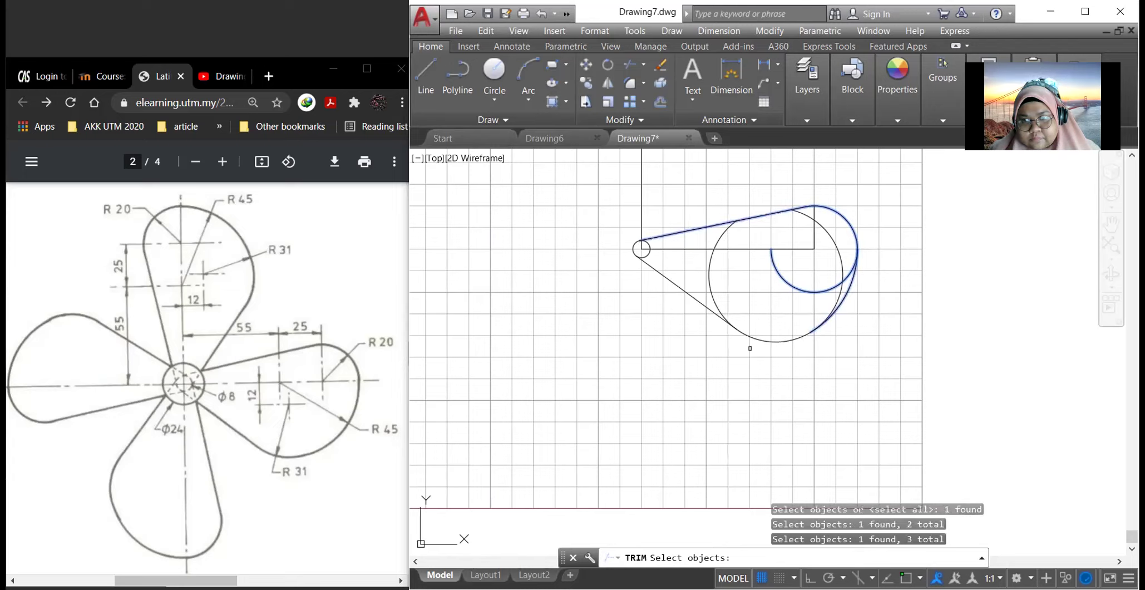
left_click(765, 341)
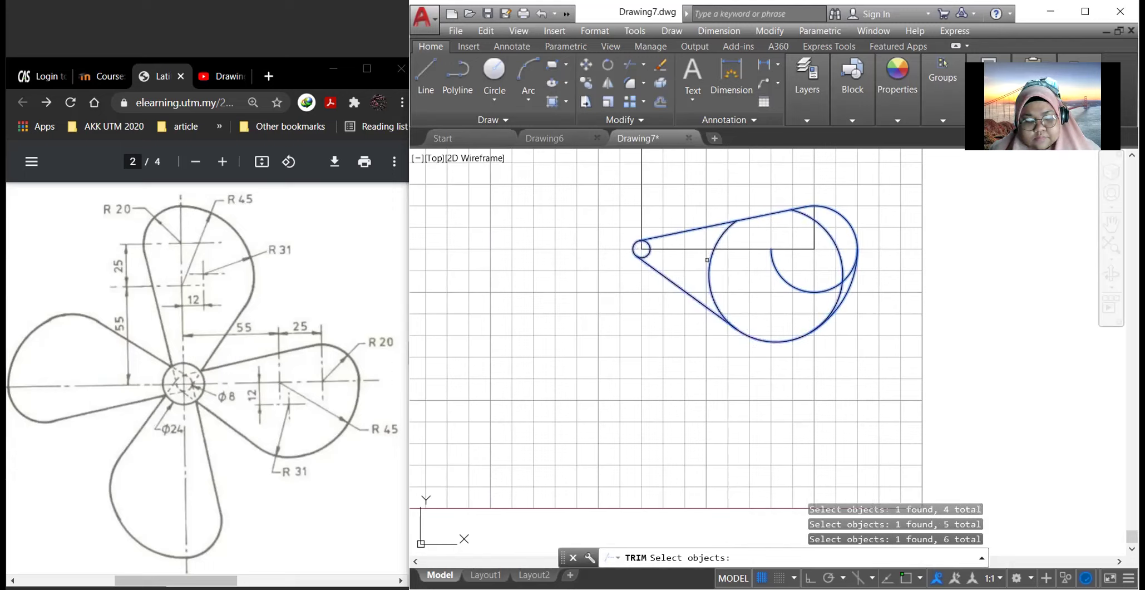
key("Return")
Step: Trim away the inner arc pieces, the large circle's inner arc and the short vertical line near the tip
left_click(836, 243)
left_click(831, 287)
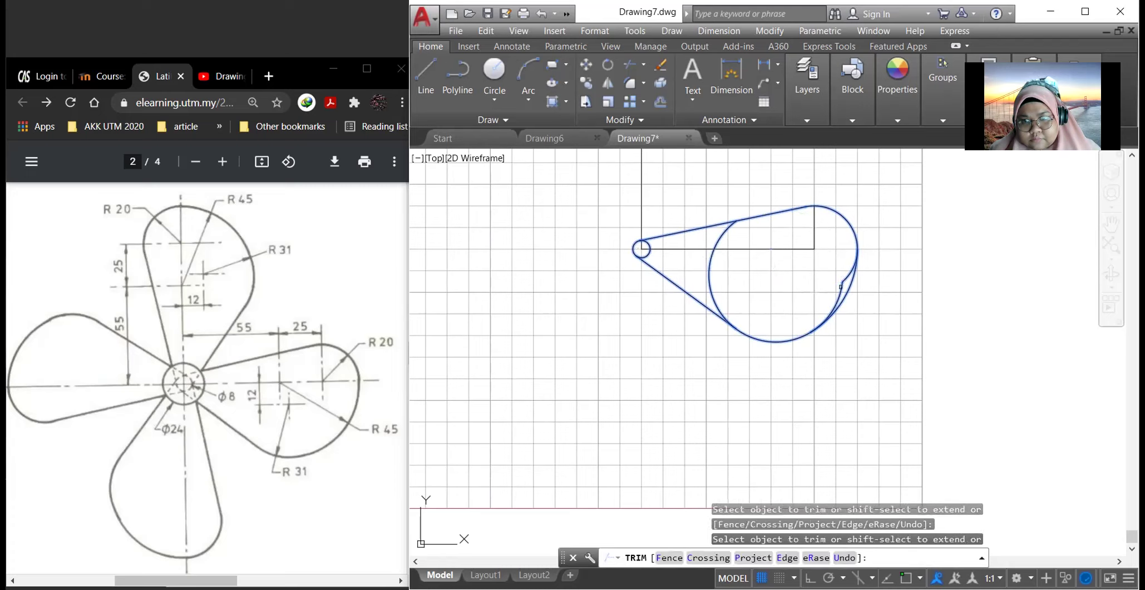
left_click(847, 276)
left_click(839, 288)
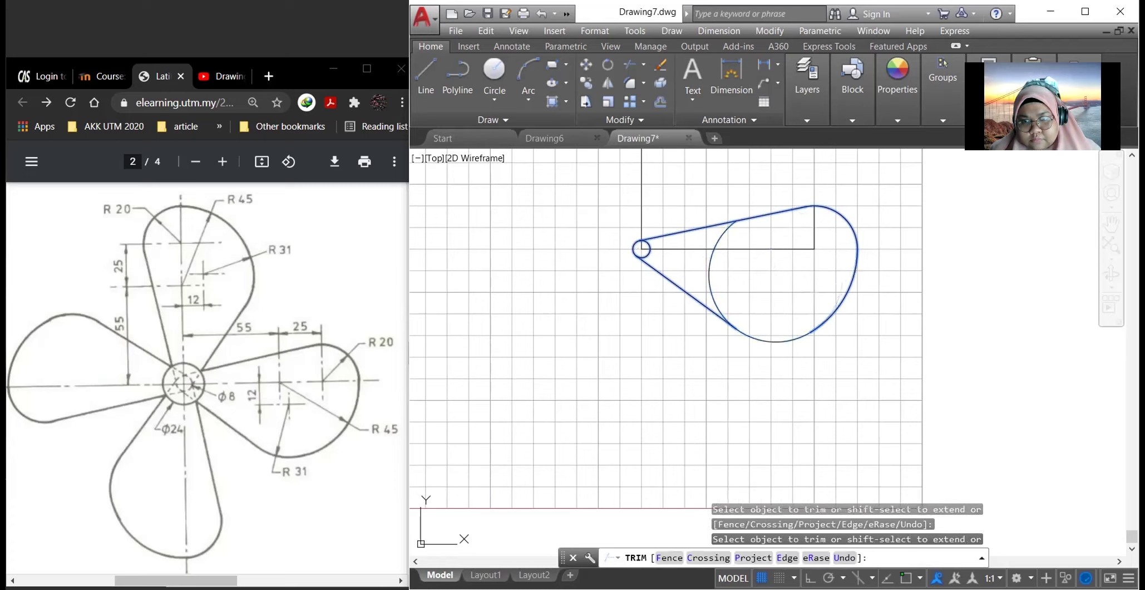
left_click(713, 275)
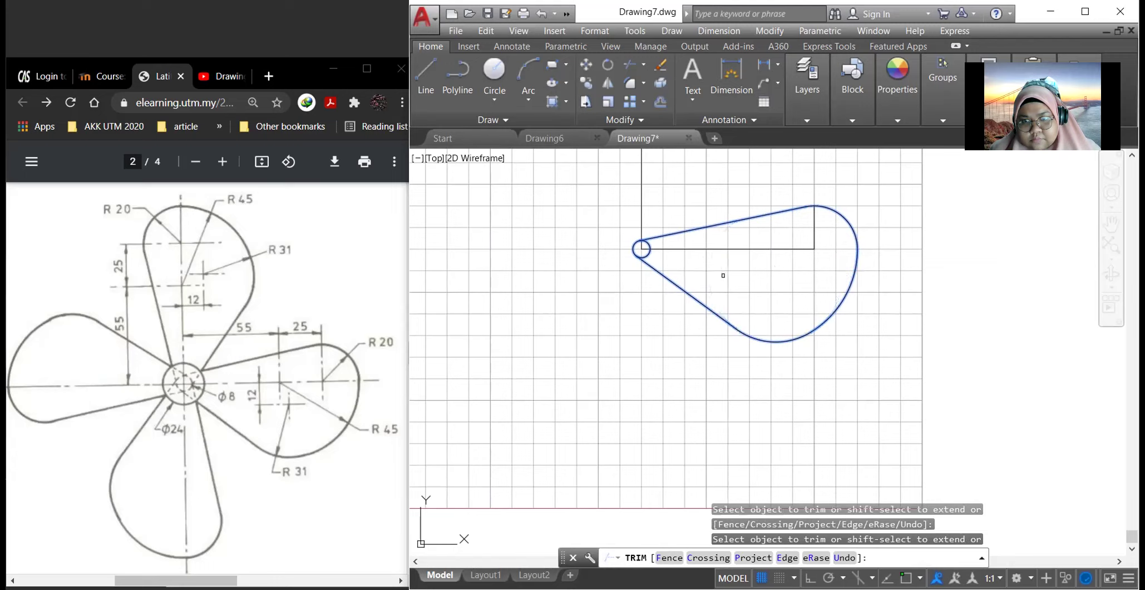
left_click(814, 222)
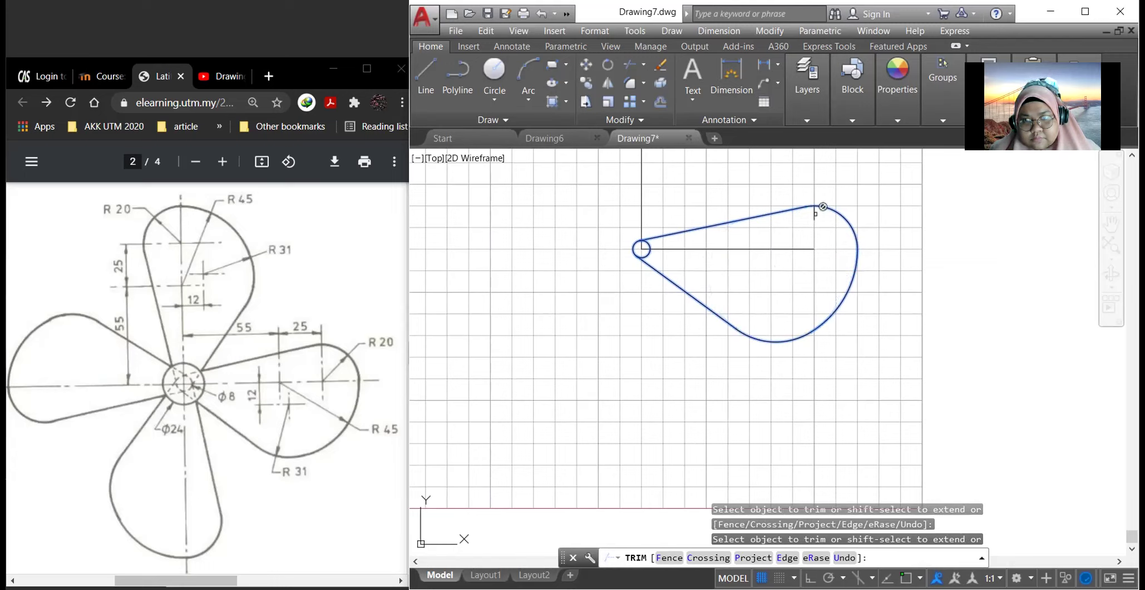
key("Escape")
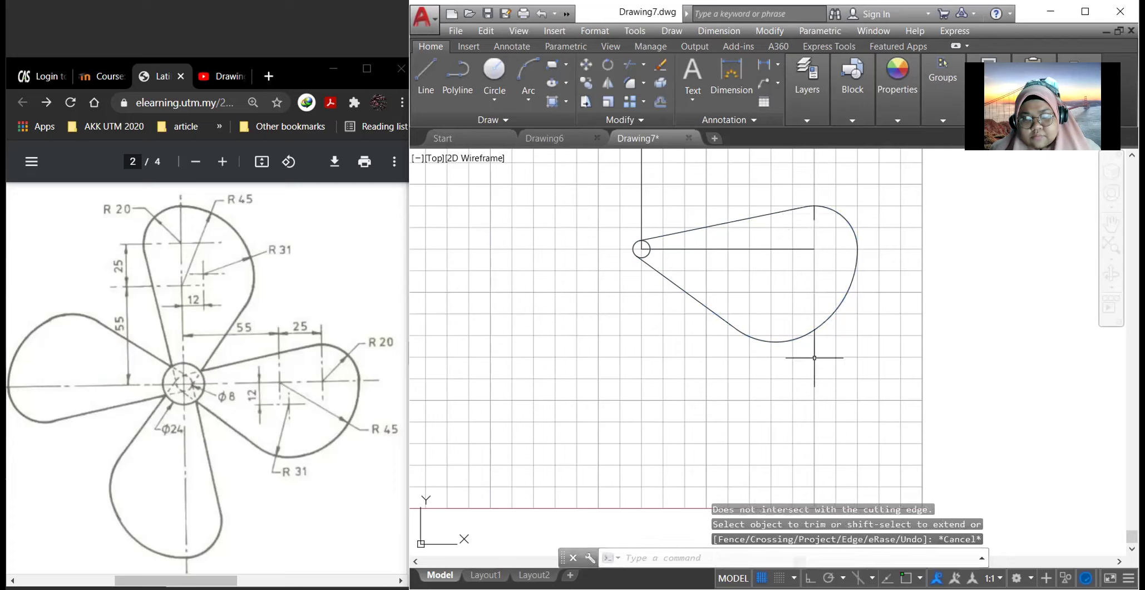
Step: Try twice to erase the short vertical line near the blade tip, cancelling both attempts
type("erase")
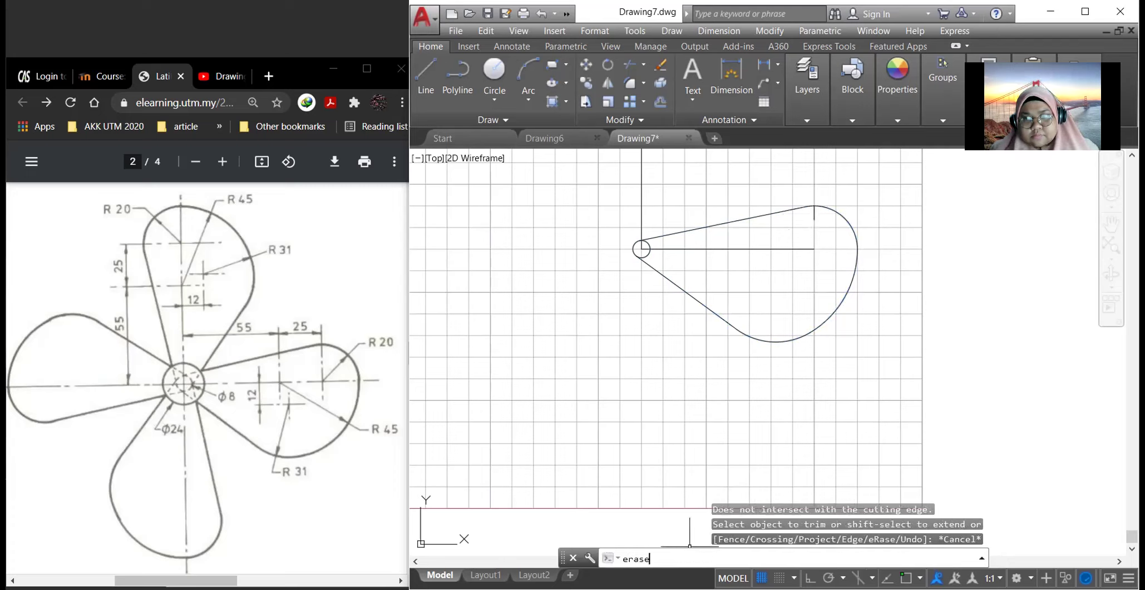
key("Return")
left_click(815, 214)
key("Escape")
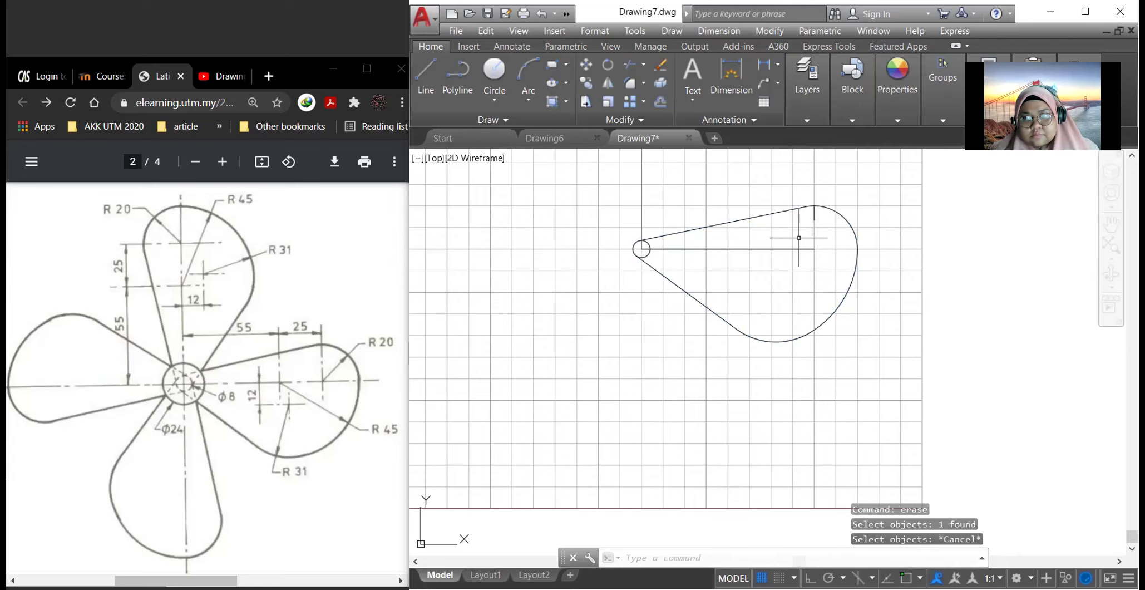
key("Return")
left_click(815, 218)
key("Escape")
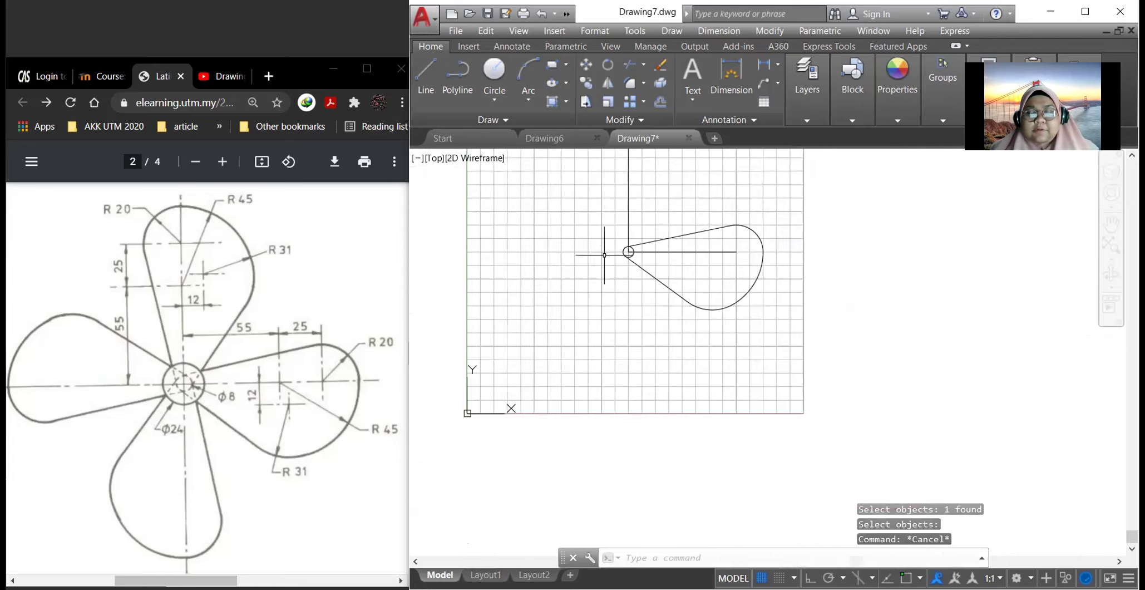
Step: Switch off the grid display with F7 while zooming in and out on the blade
scroll(604, 244, "up", 1)
scroll(605, 241, "up", 1)
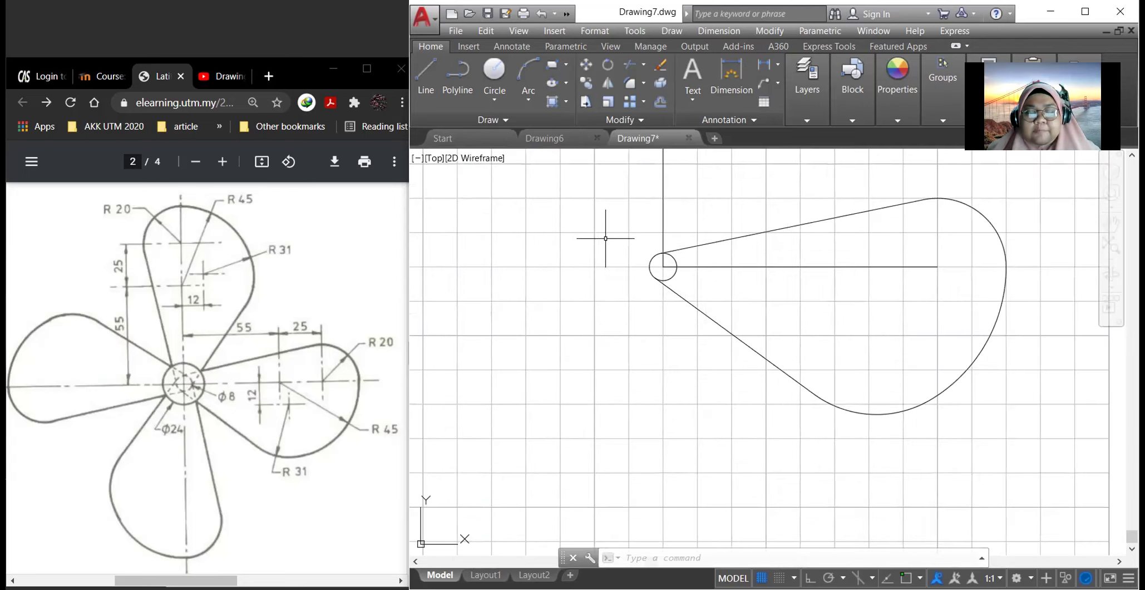
scroll(606, 238, "up", 2)
scroll(607, 234, "down", 3)
scroll(606, 234, "down", 1)
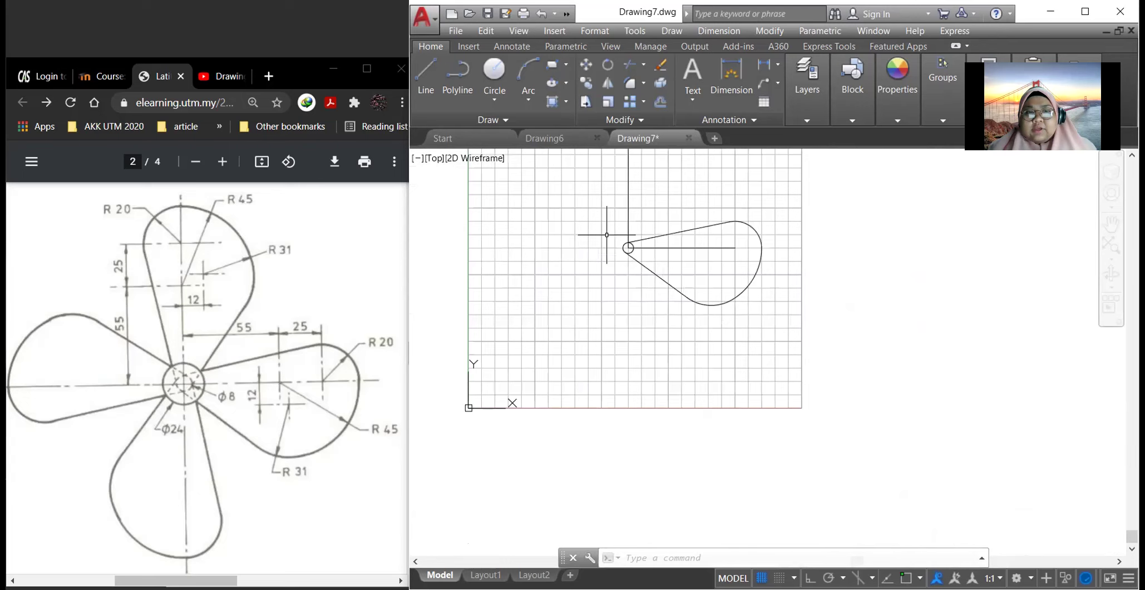
scroll(607, 235, "down", 1)
scroll(606, 234, "up", 2)
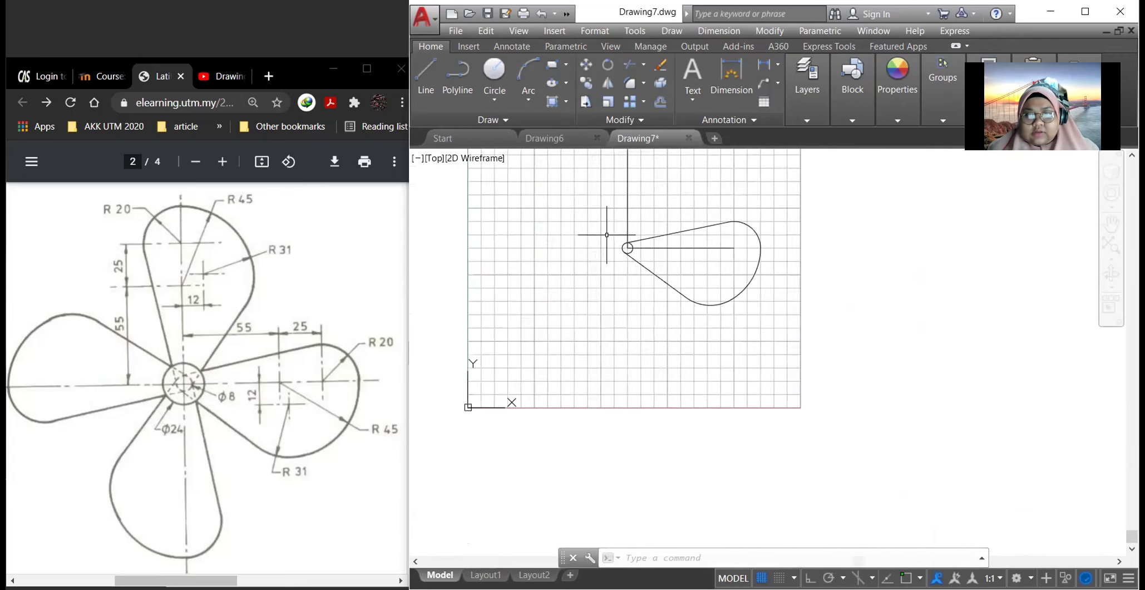
scroll(606, 234, "up", 2)
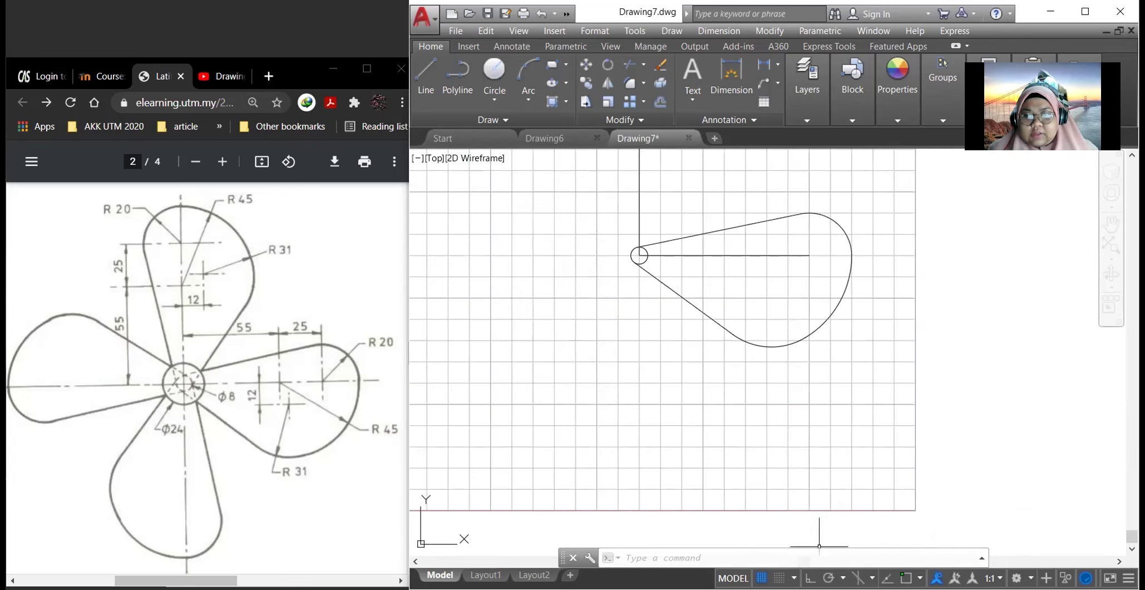
key("F7")
scroll(610, 176, "up", 2)
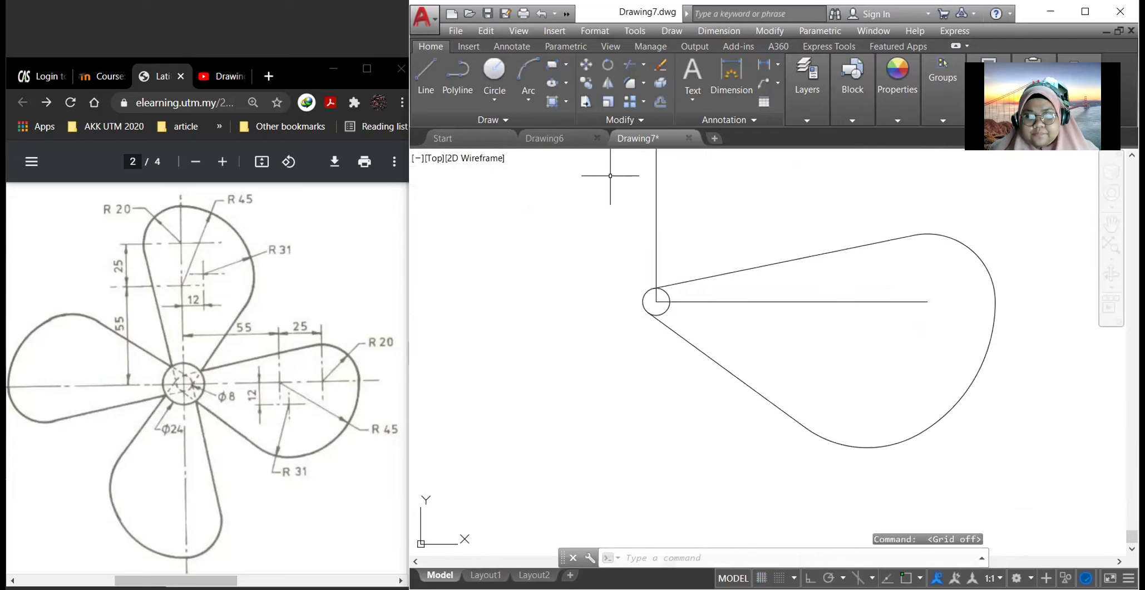
scroll(679, 185, "up", 2)
scroll(675, 185, "down", 2)
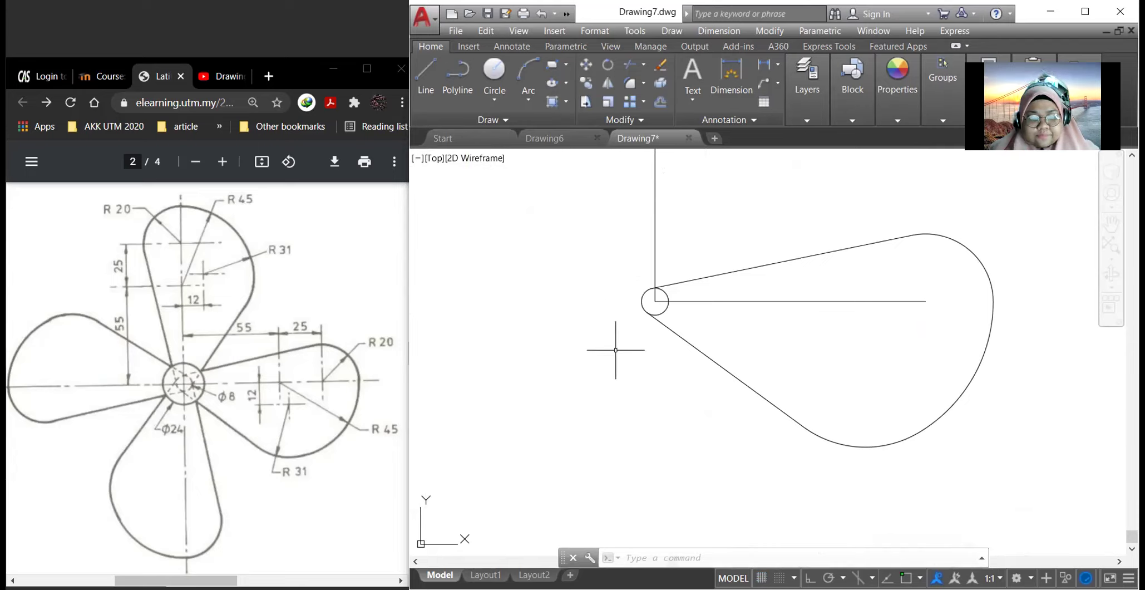
Step: Copy all objects, with the base point snapped to the hub centre endpoint
type("COPY")
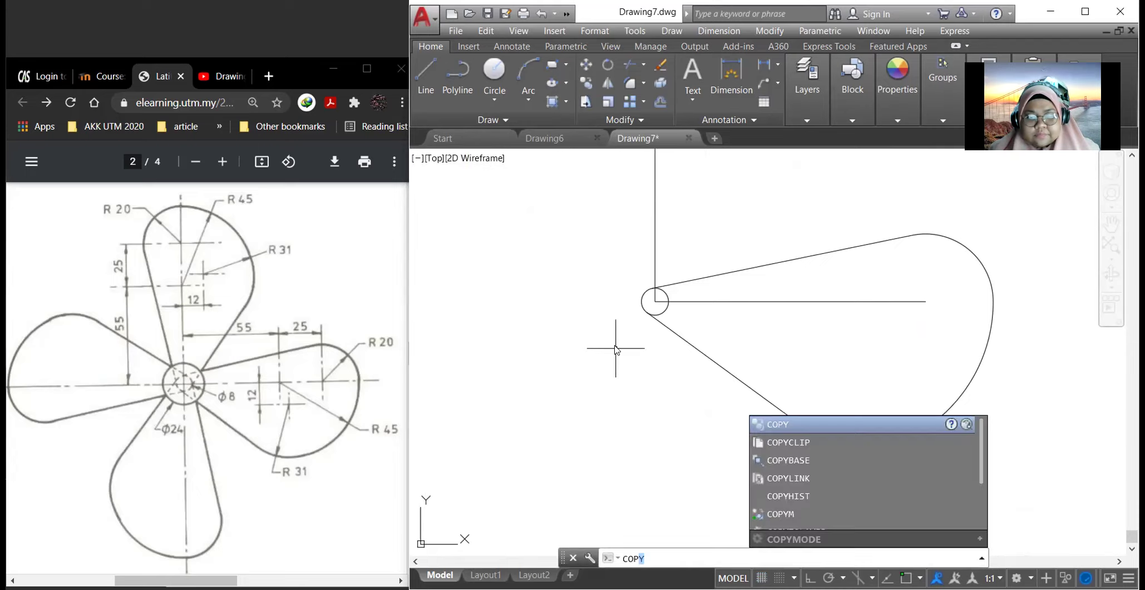
key("Return")
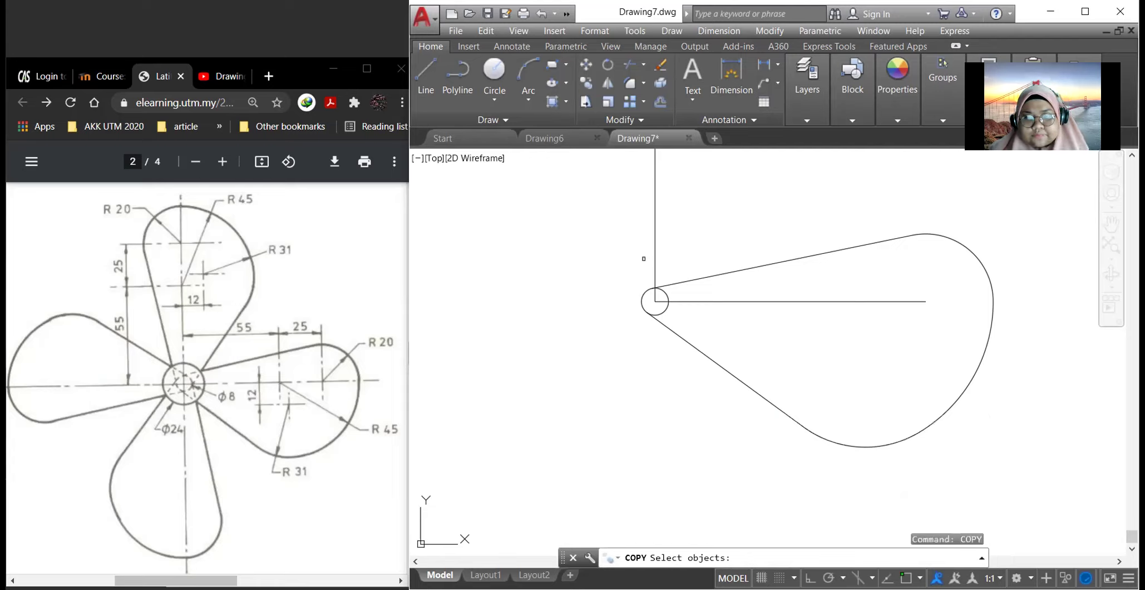
type("all")
key("Return")
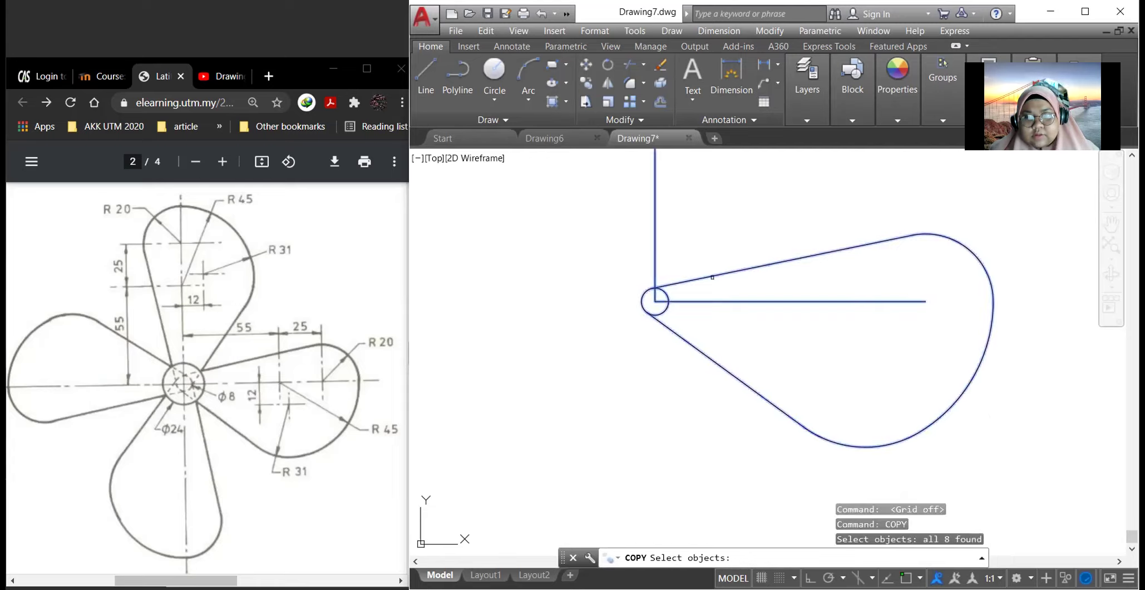
key("Return")
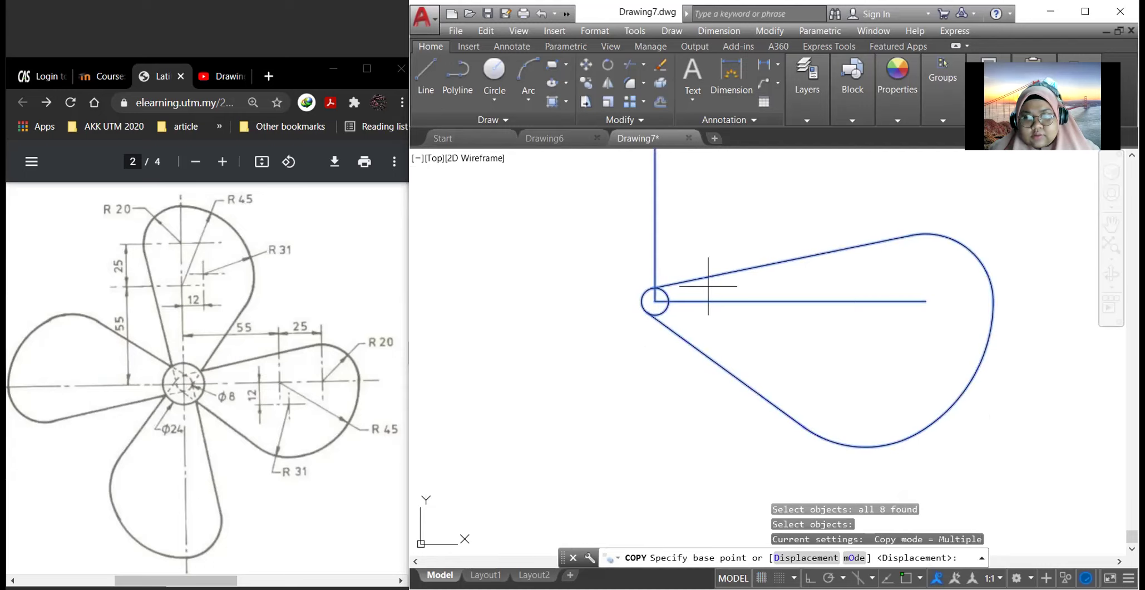
right_click(566, 310, "shift")
left_click(606, 340)
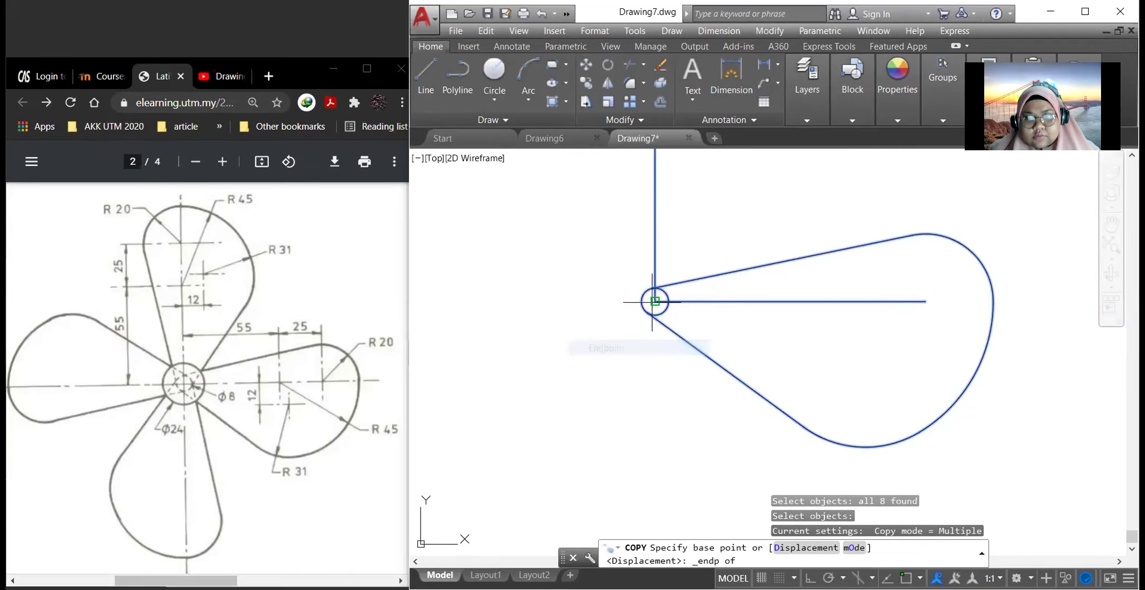
left_click(655, 301)
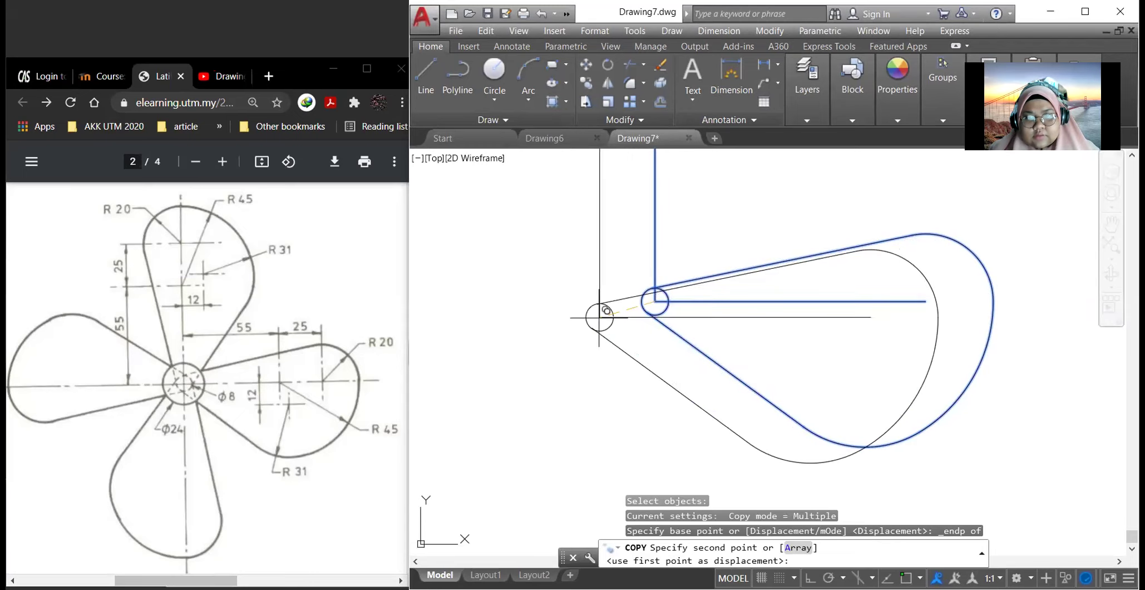
Step: Place the copy back on the hub centre endpoint and exit Copy
right_click(599, 317, "shift")
left_click(639, 340)
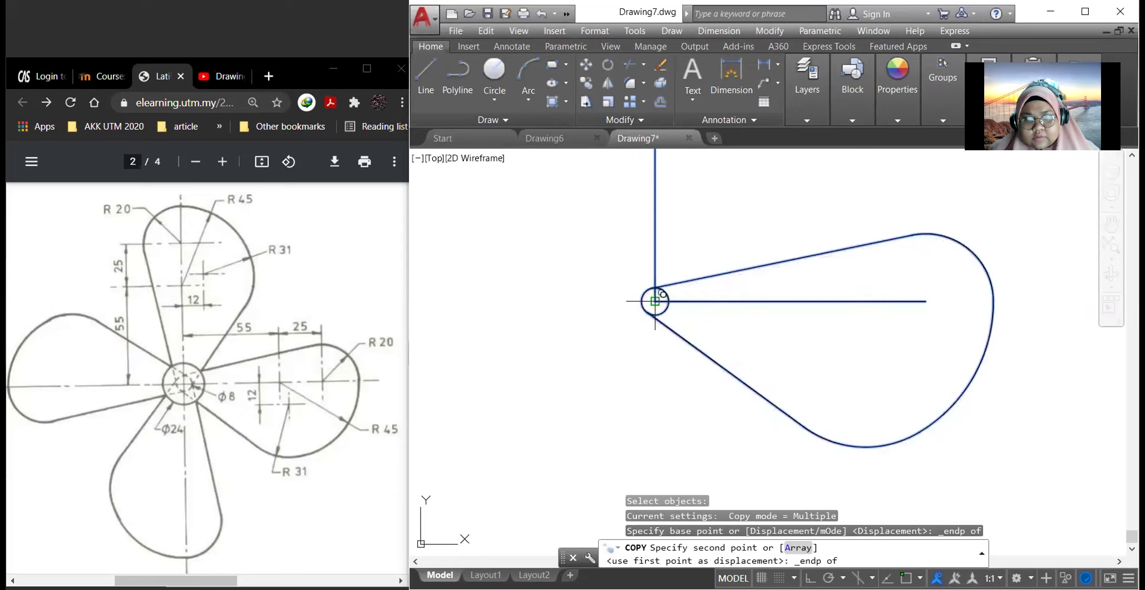
left_click(655, 301)
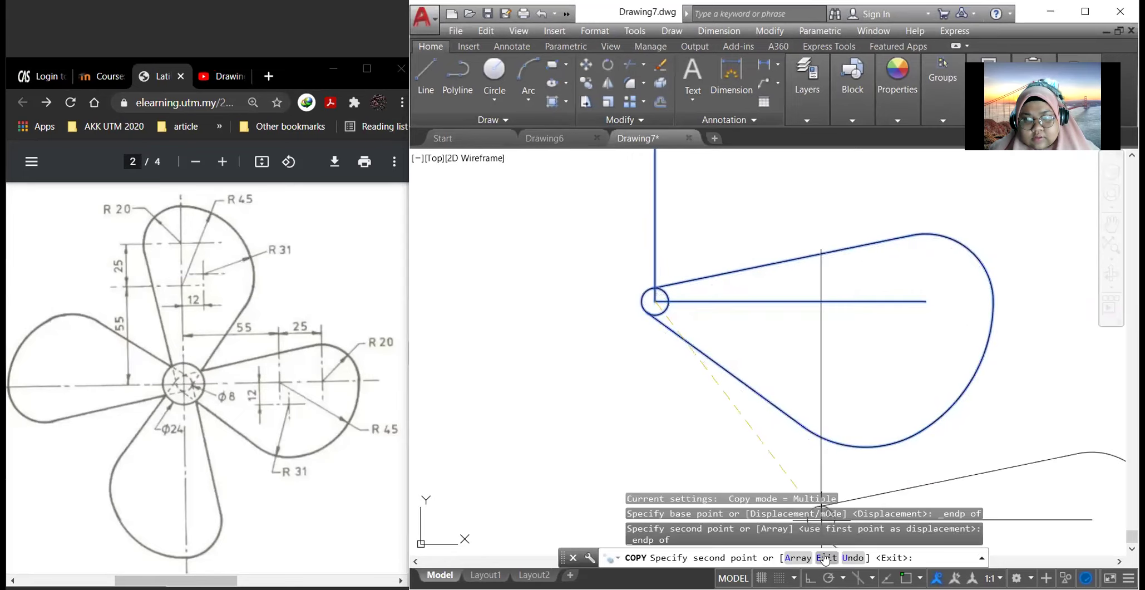
type("E")
key("Return")
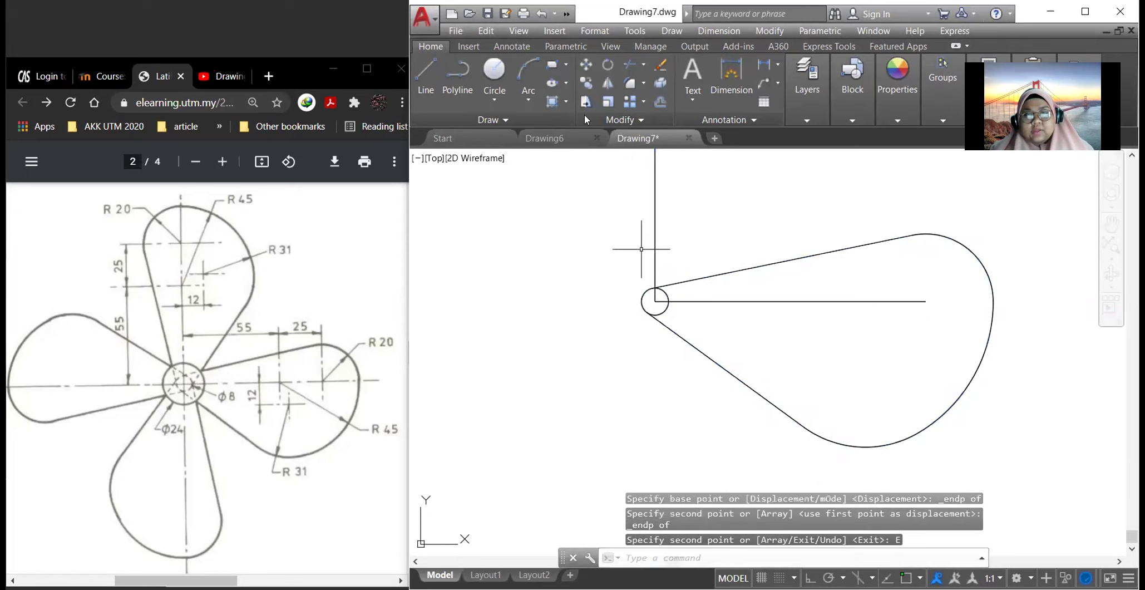
left_click(609, 64)
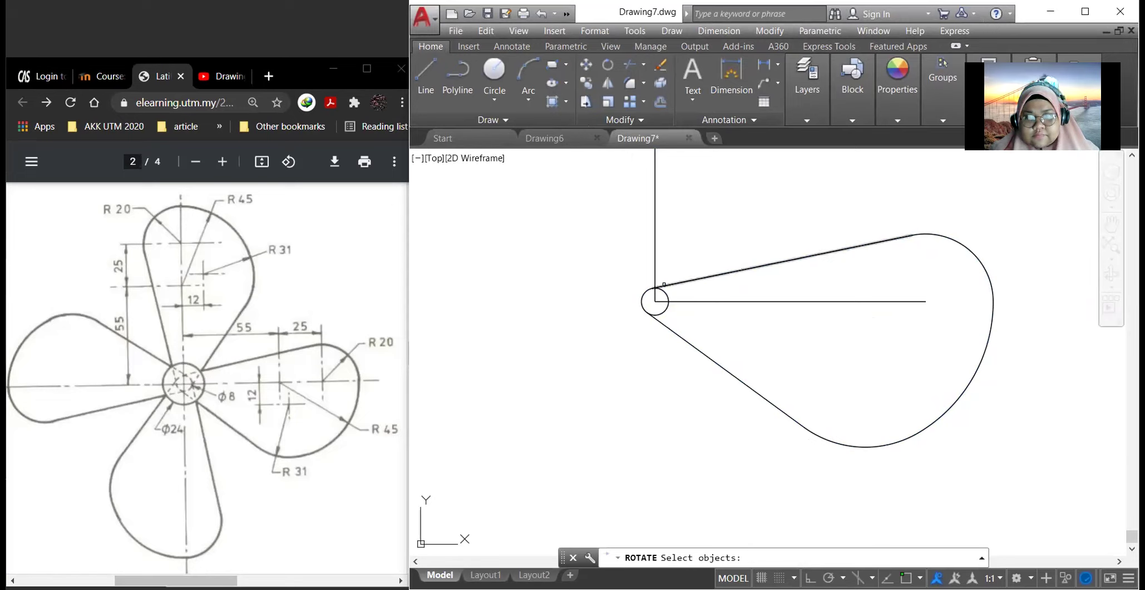
Step: Select the eight blade objects: tangent lines, hub circle, centre line, tip arcs and vertical line
left_click(664, 284)
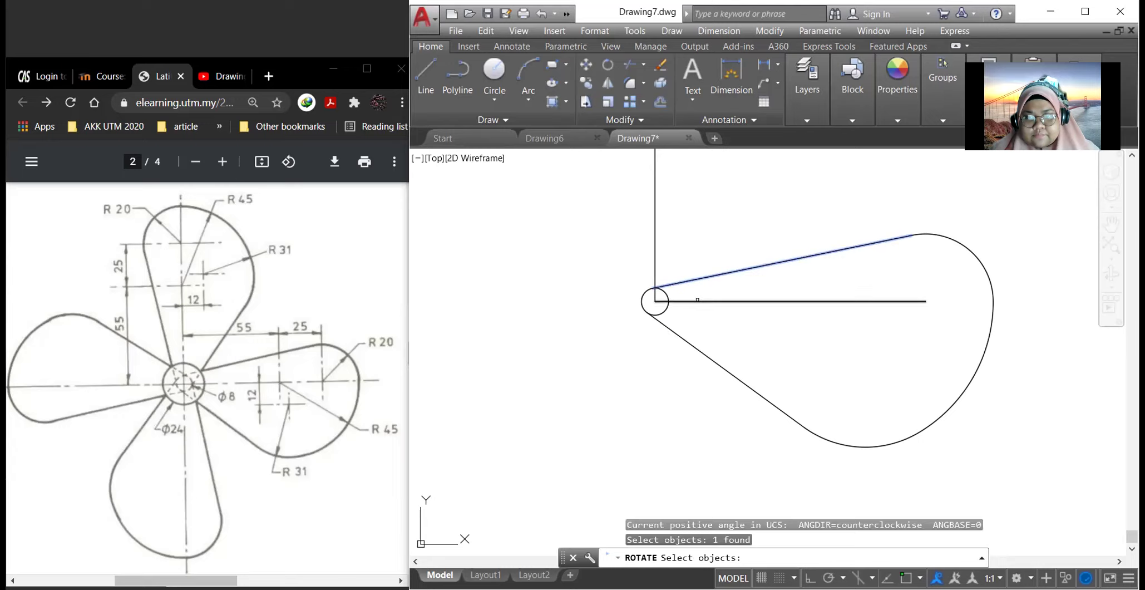
left_click(644, 290)
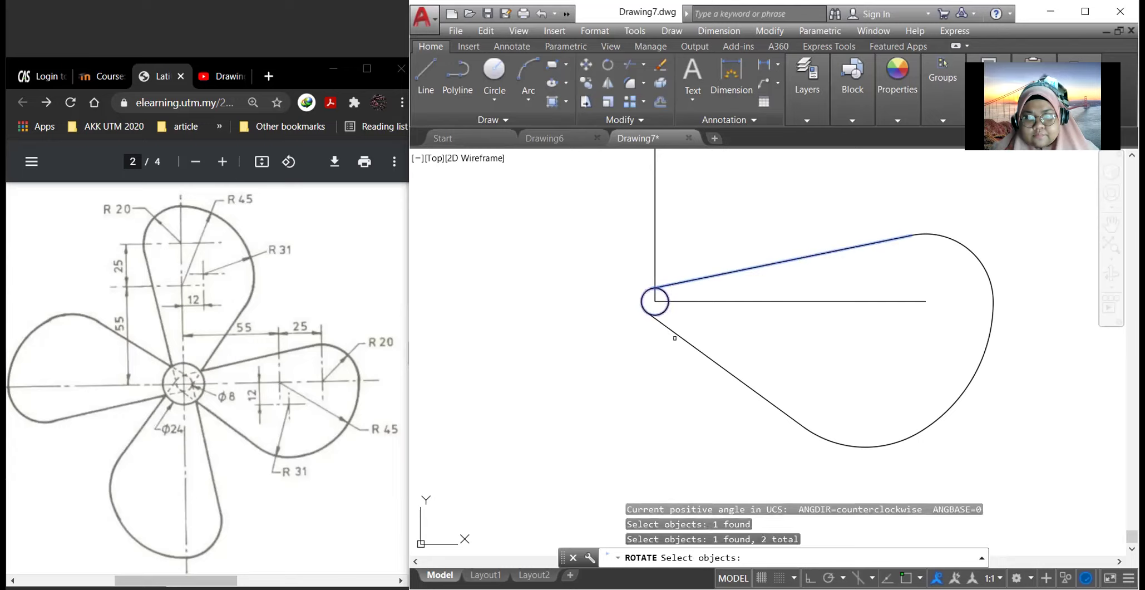
left_click(675, 338)
left_click(711, 300)
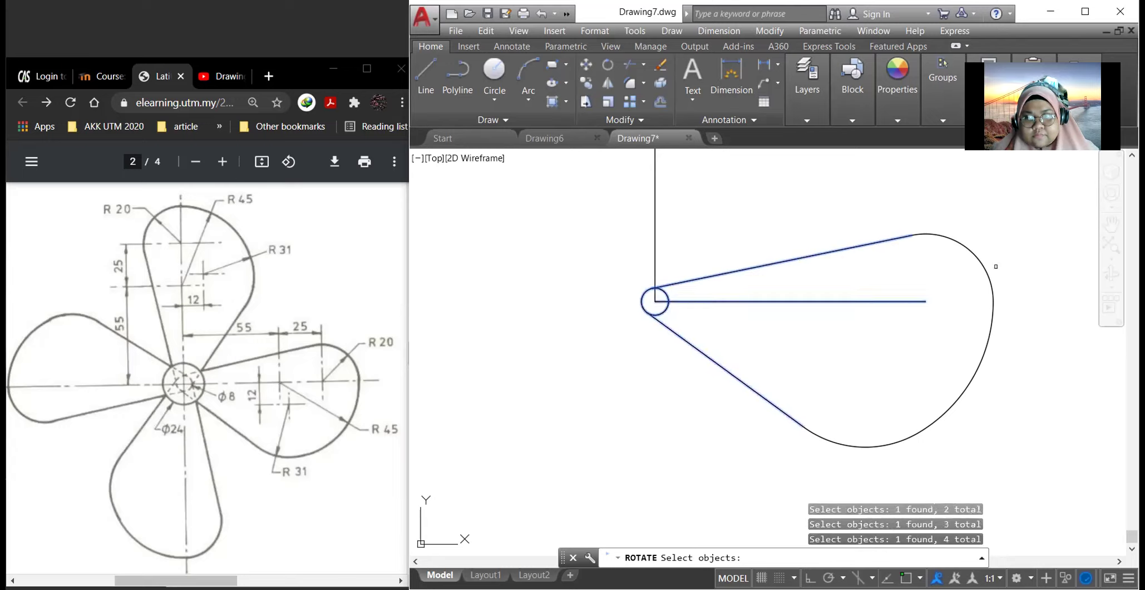
left_click(996, 266)
left_click(977, 345)
left_click(866, 446)
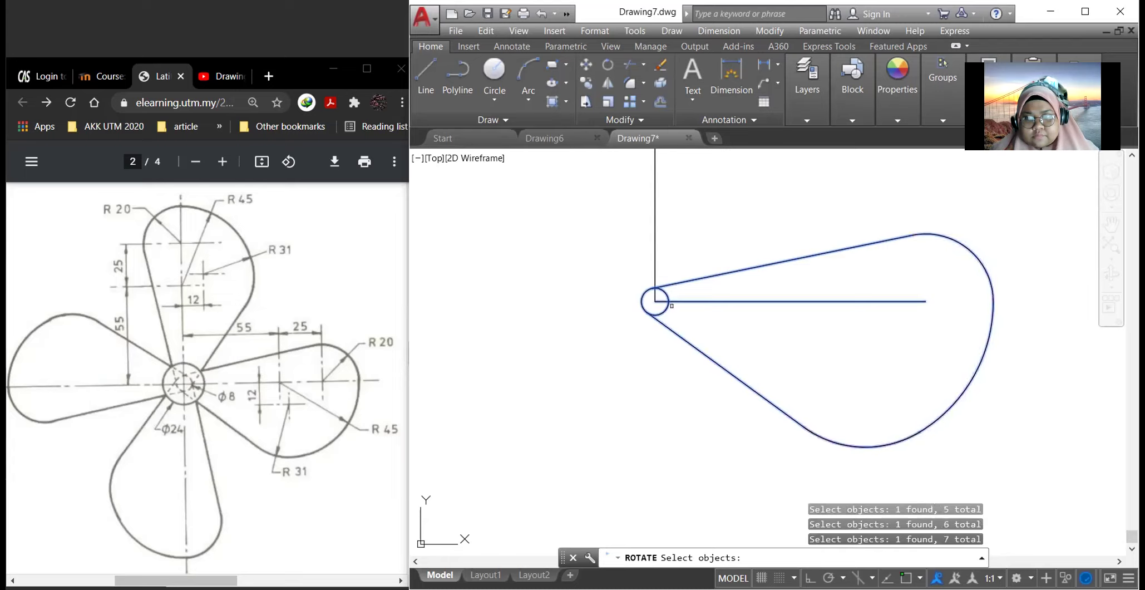
left_click(654, 279)
left_click(654, 279)
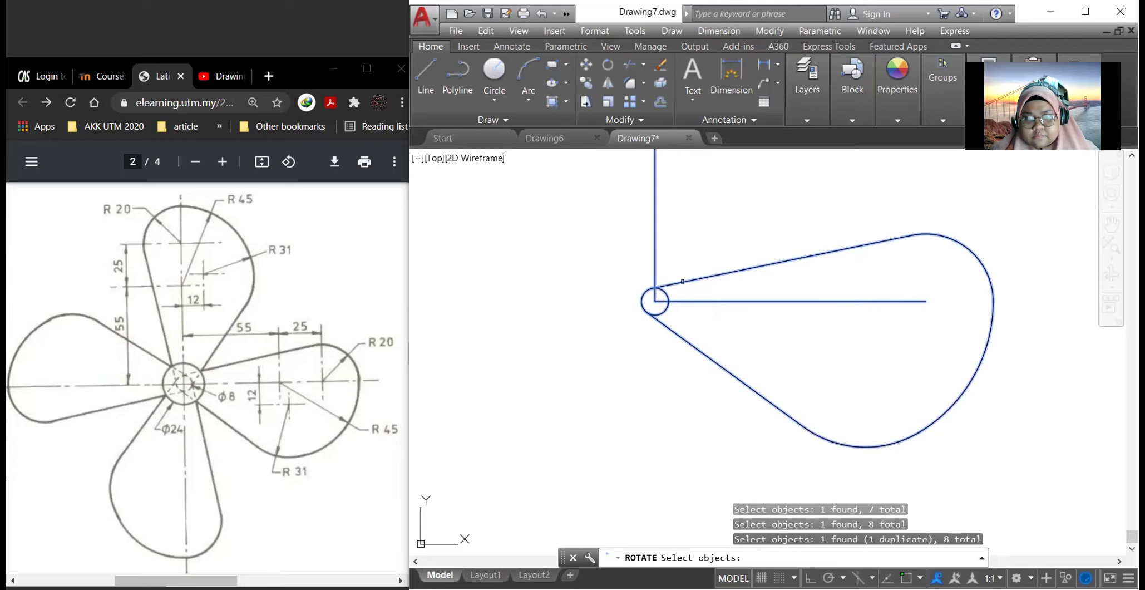
left_click(653, 272)
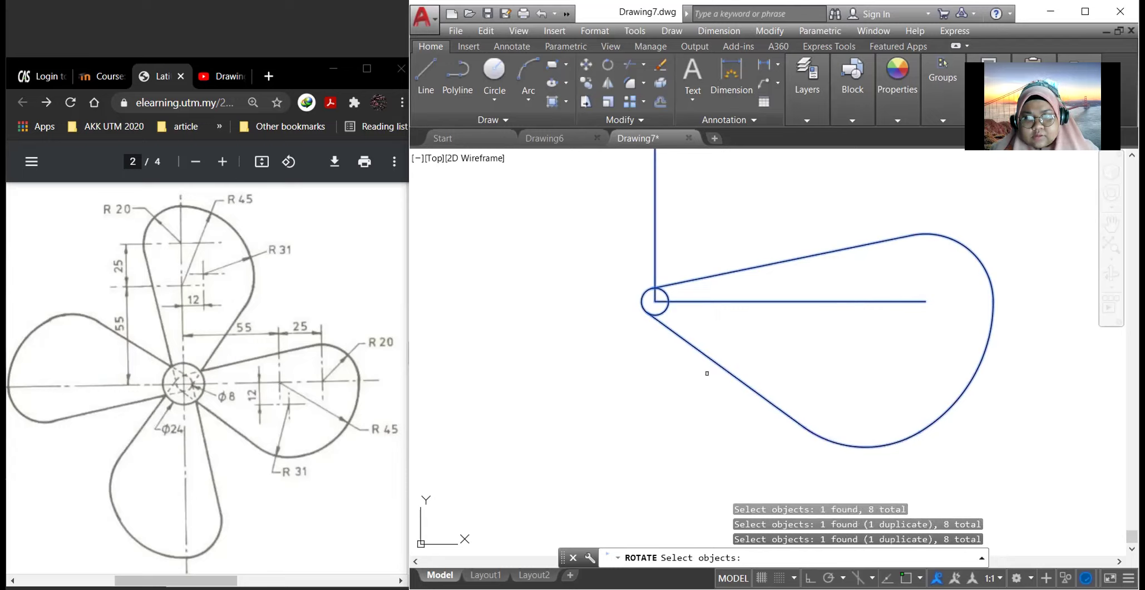
key("Return")
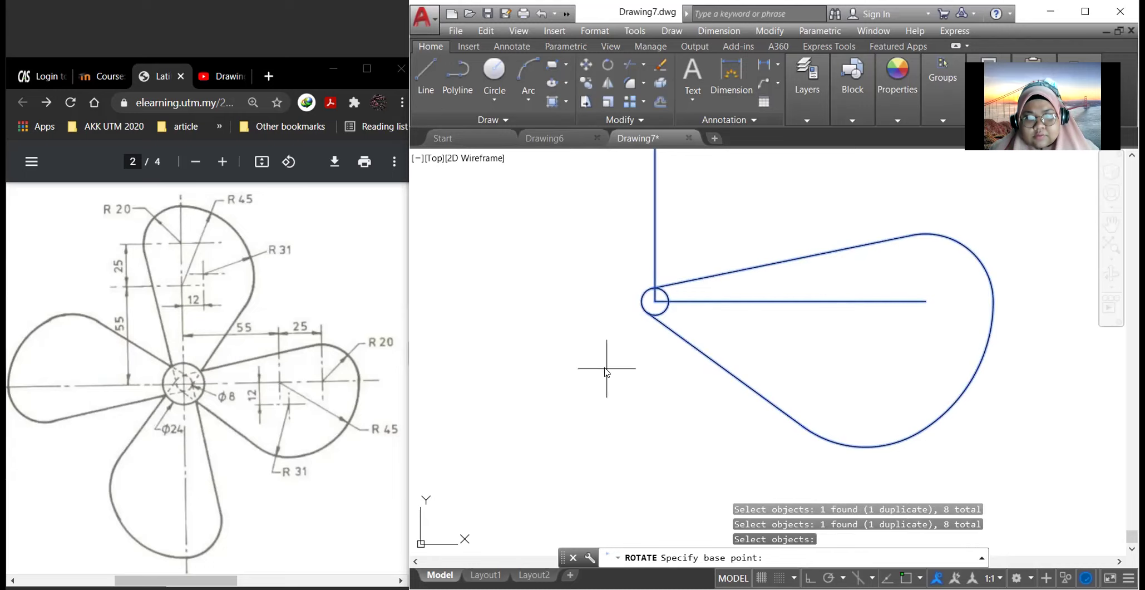
Step: Rotate the selection 270° about the hub centre endpoint with Ortho on
right_click(608, 370, "shift")
left_click(680, 115)
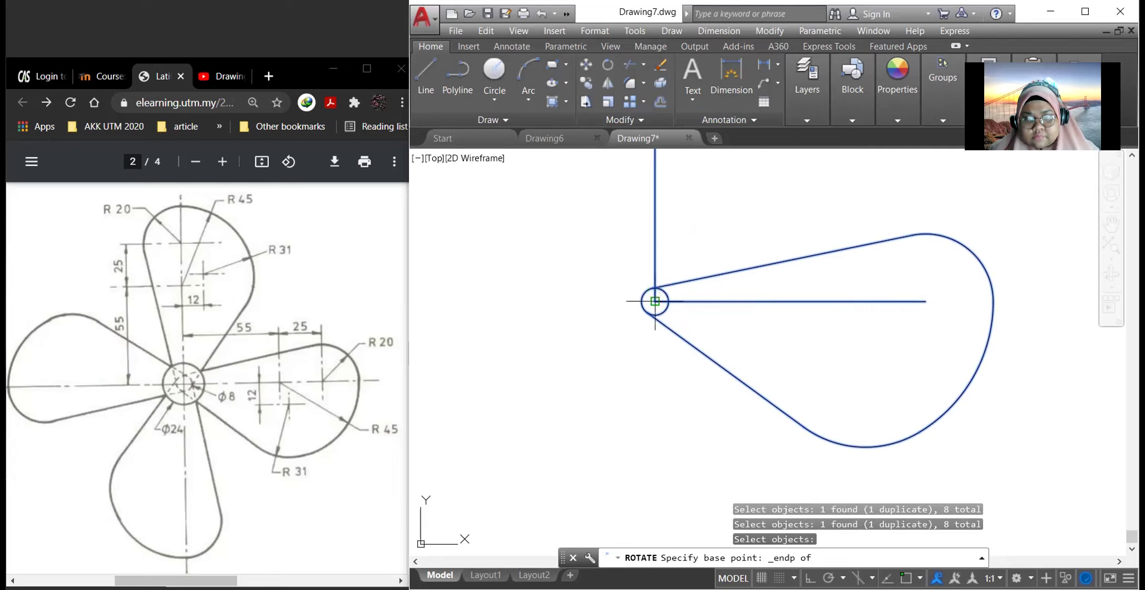
left_click(655, 302)
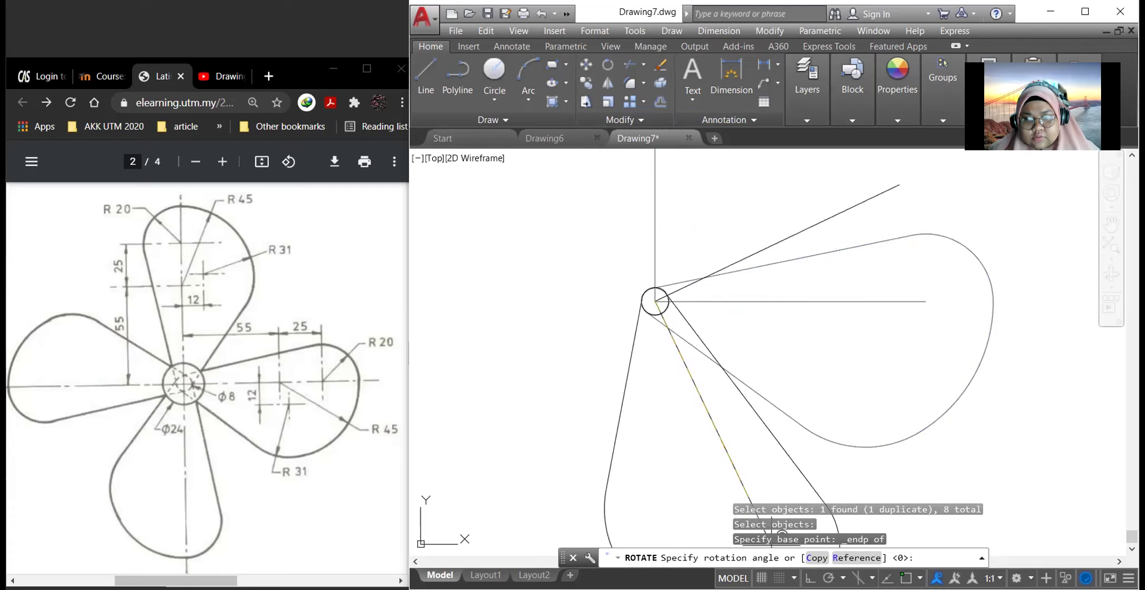
left_click(810, 577)
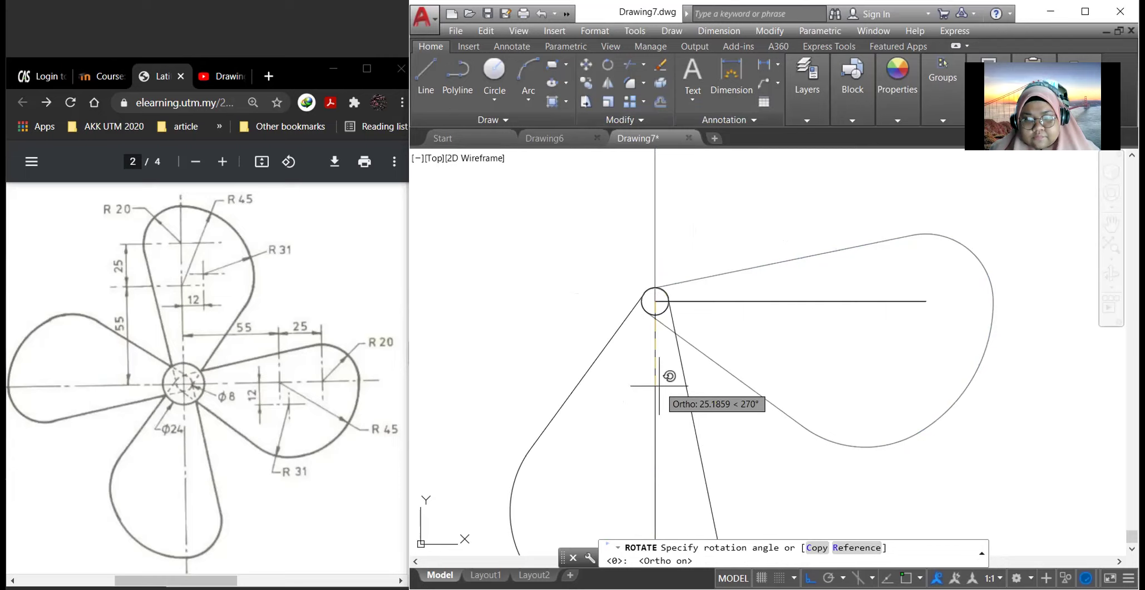
key("Return")
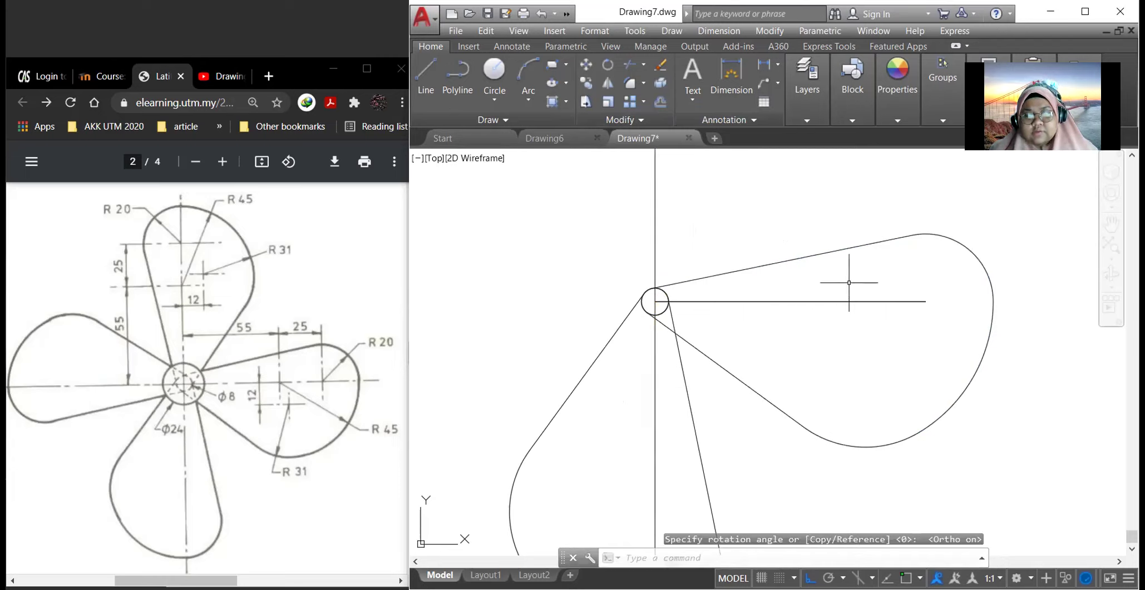
scroll(847, 281, "down", 3)
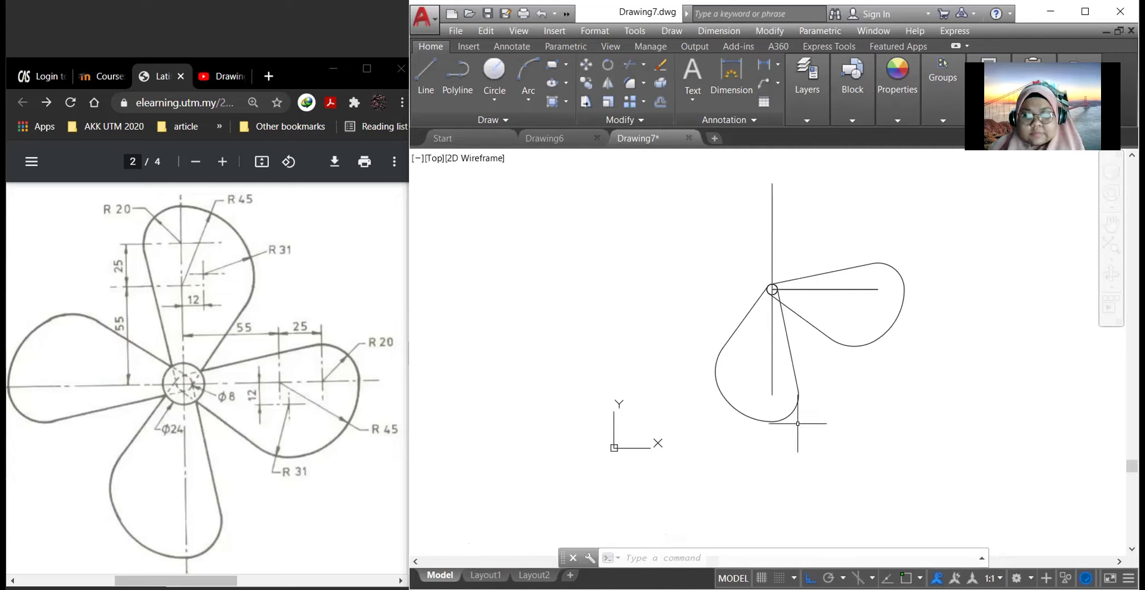
Step: After abandoning a COPY of all objects, erase the vertical line below the hub
type("copy")
key("Return")
type("all")
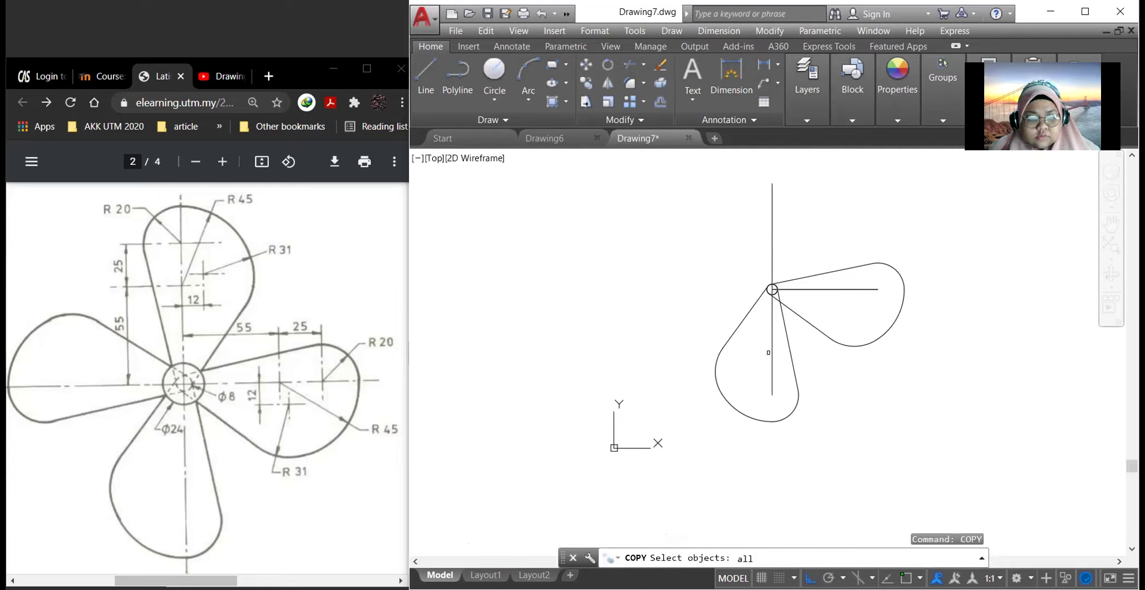
key("Escape")
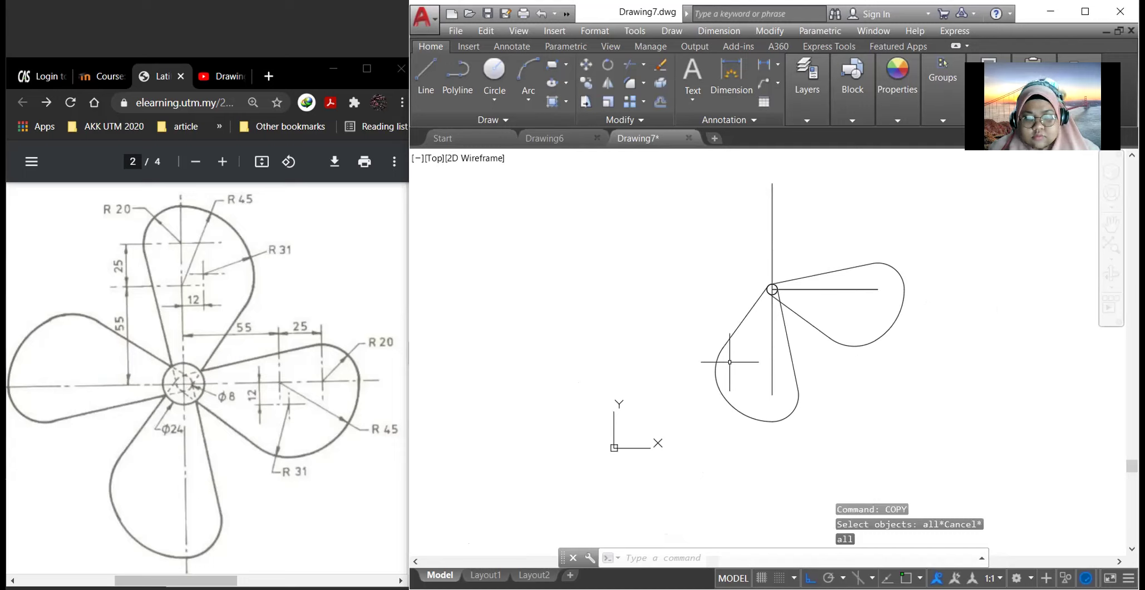
type("e")
key("Return")
left_click(772, 326)
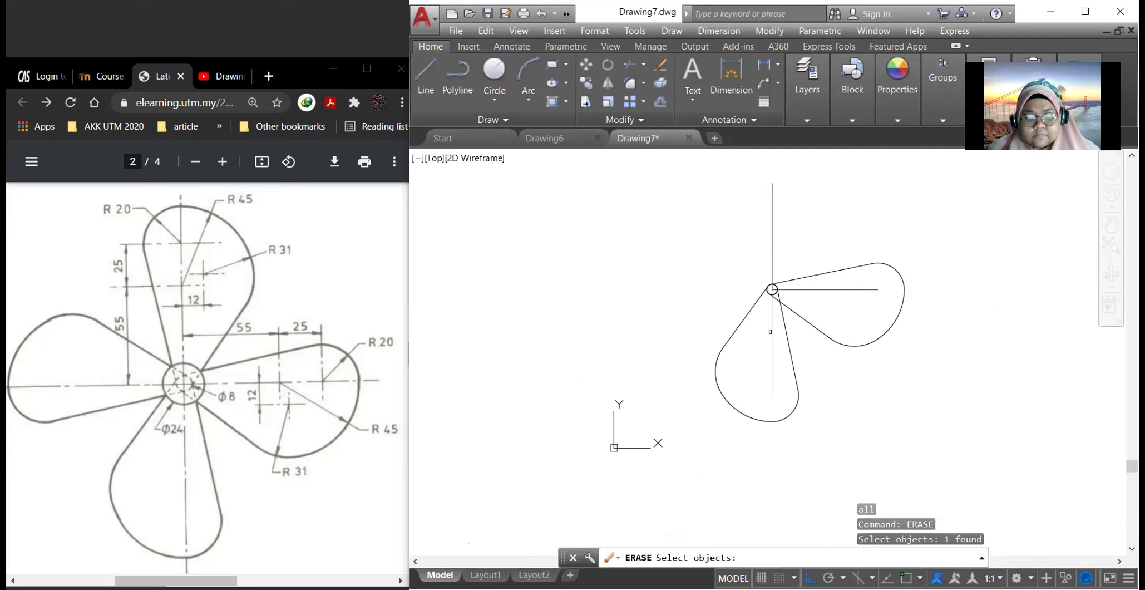
key("Return")
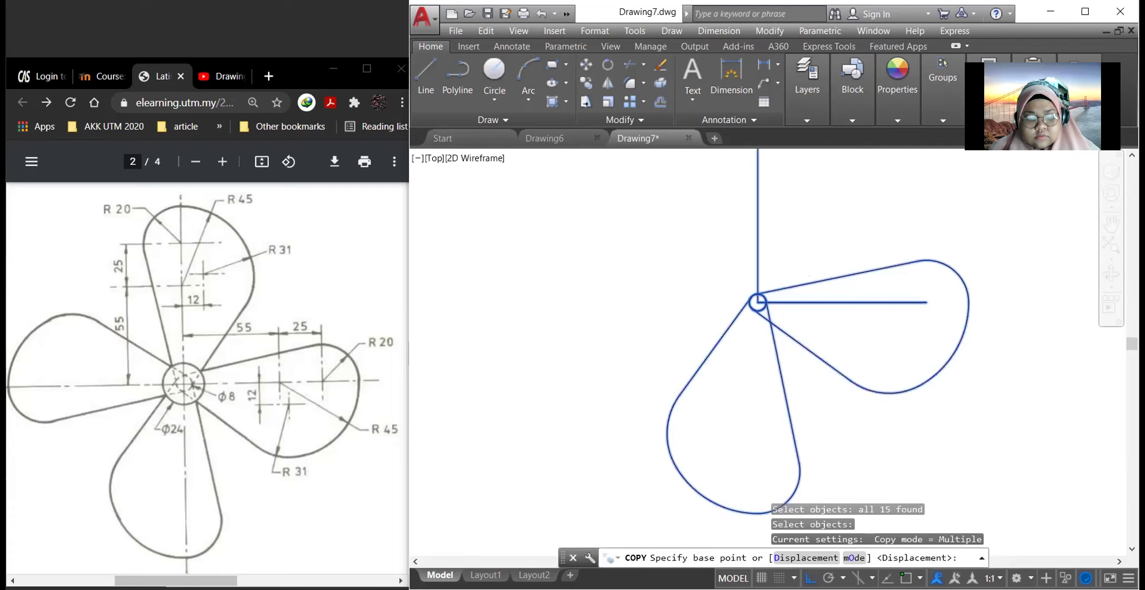
Step: Copy the selection from the hub centre endpoint onto the snapped endpoint and exit Copy
scroll(797, 268, "up", 2)
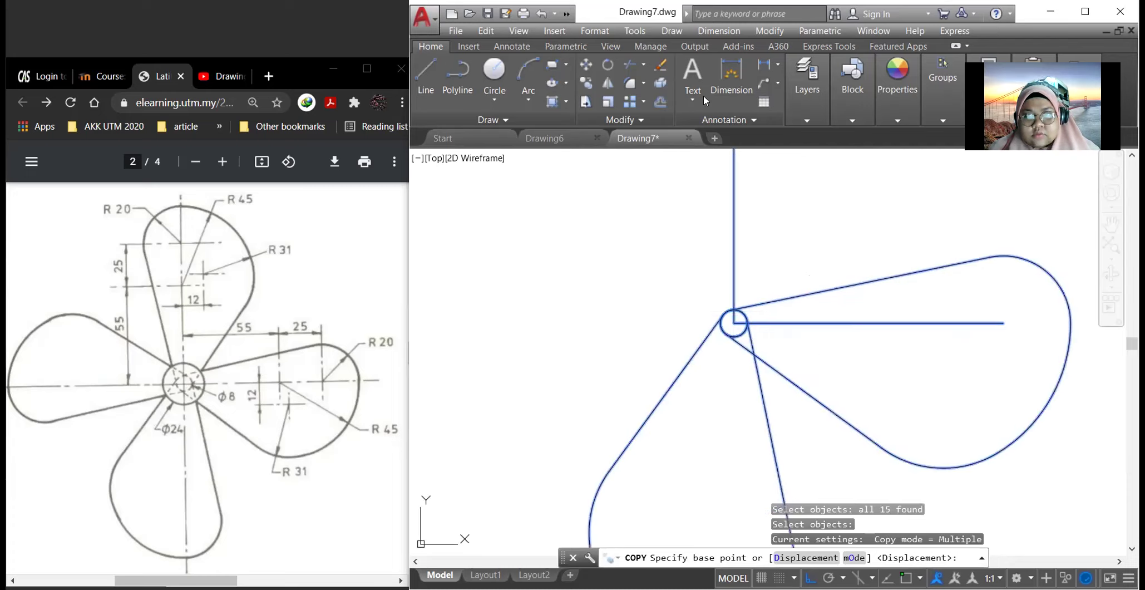
right_click(609, 184, "shift")
left_click(656, 96)
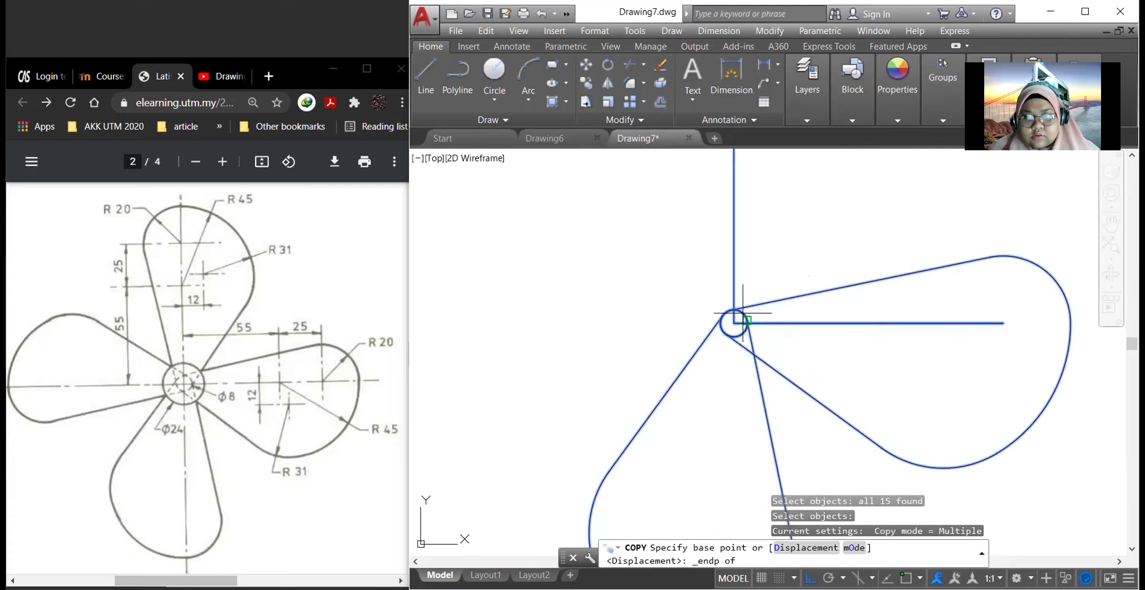
left_click(744, 314)
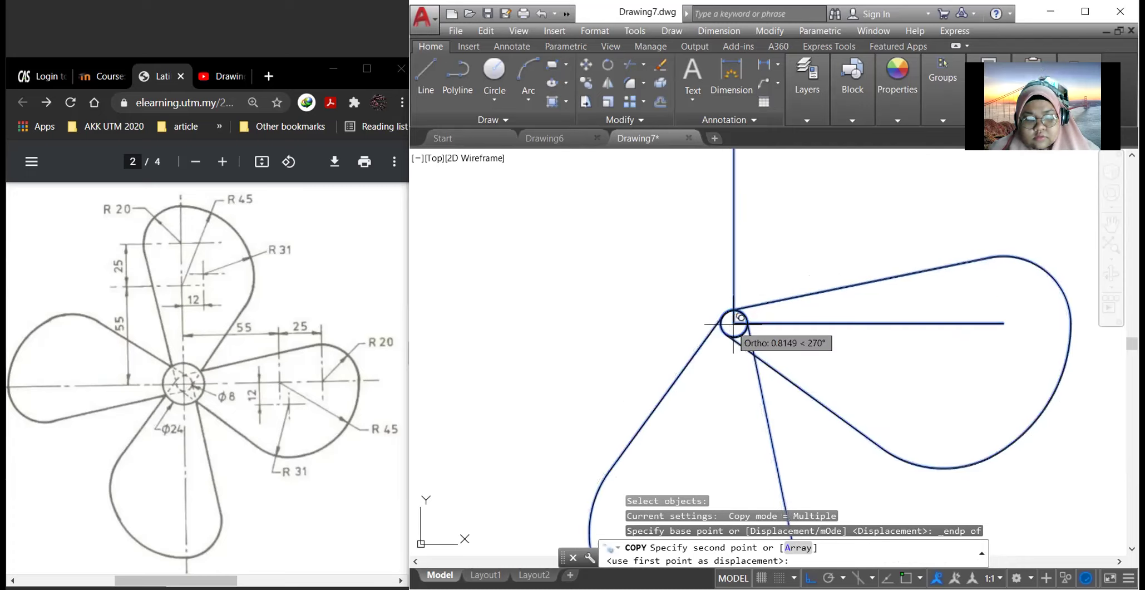
right_click(734, 326, "shift")
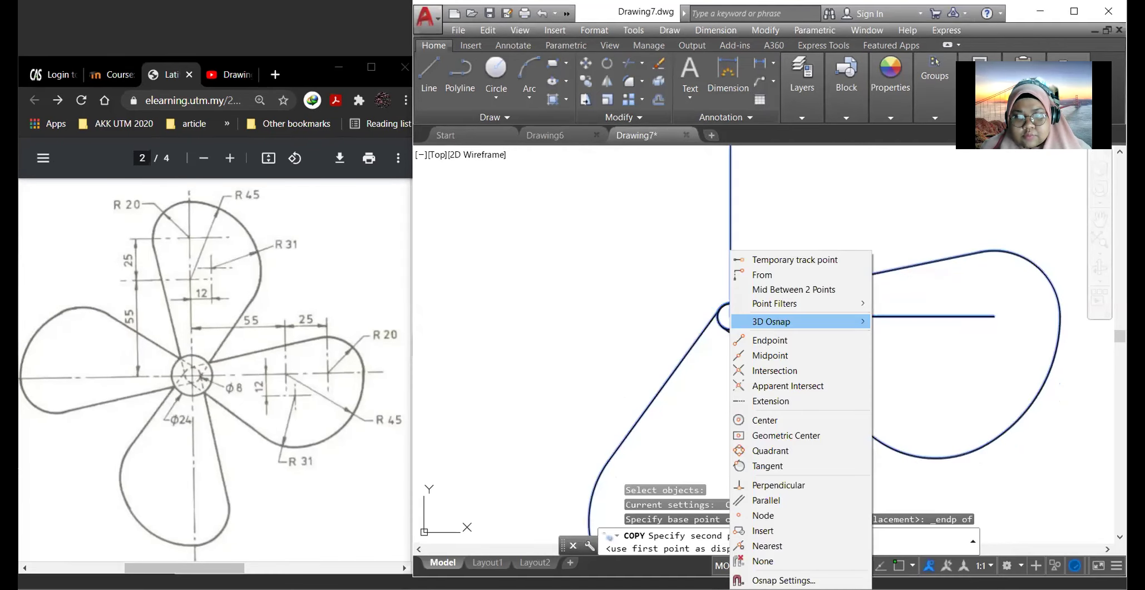
left_click(770, 340)
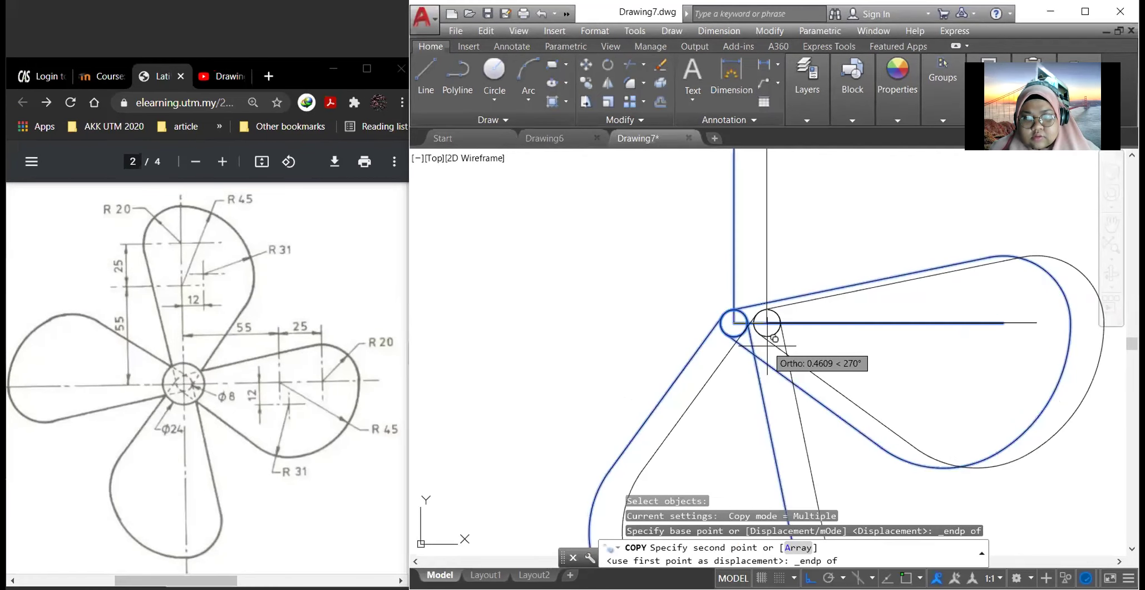
left_click(743, 330)
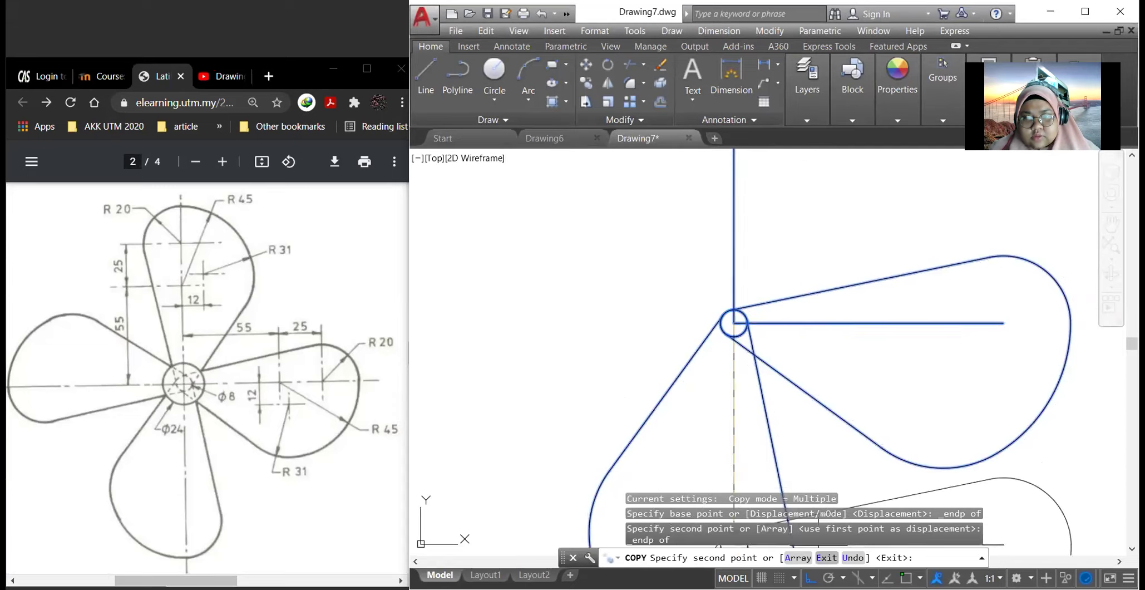
left_click(826, 557)
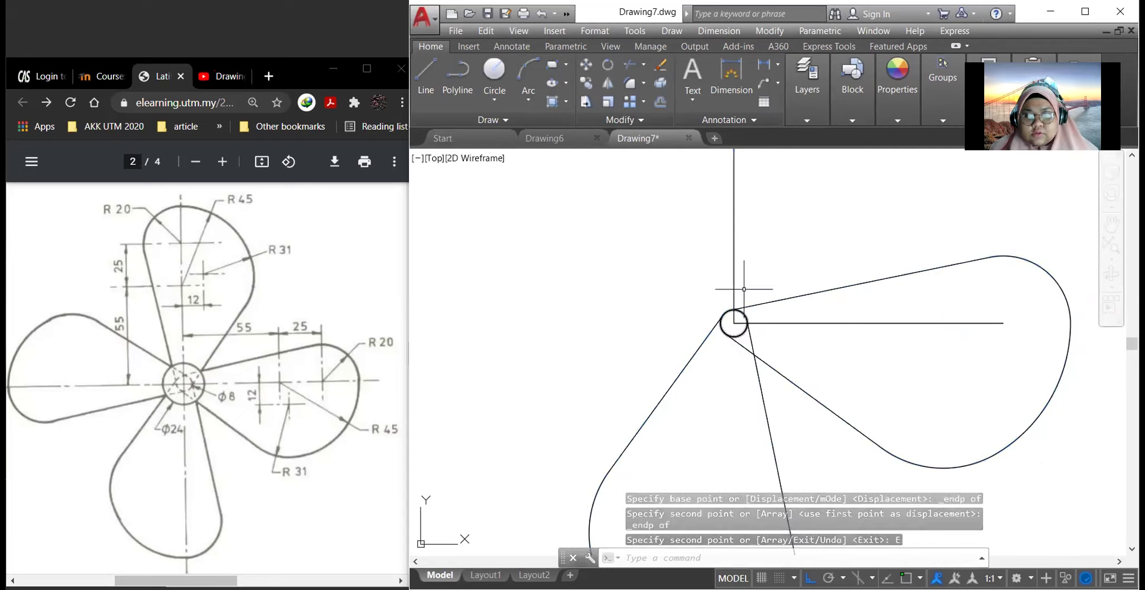
scroll(762, 272, "down", 2)
scroll(763, 272, "down", 3)
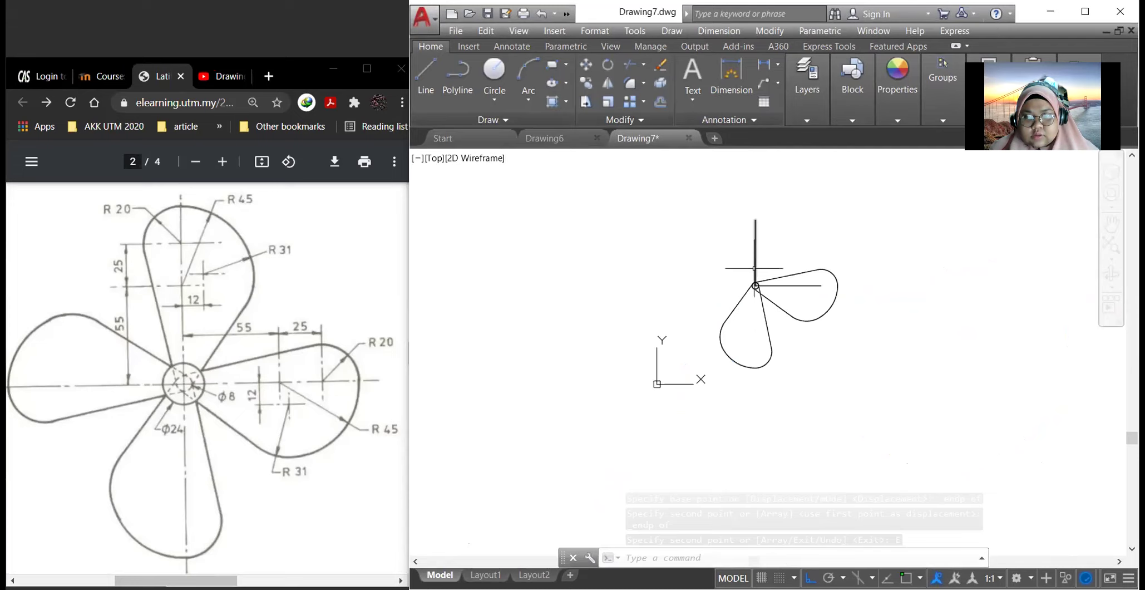
Step: Pick the two slanted blade lines and start Rotate, then cancel it
left_click(792, 276)
scroll(760, 296, "up", 5)
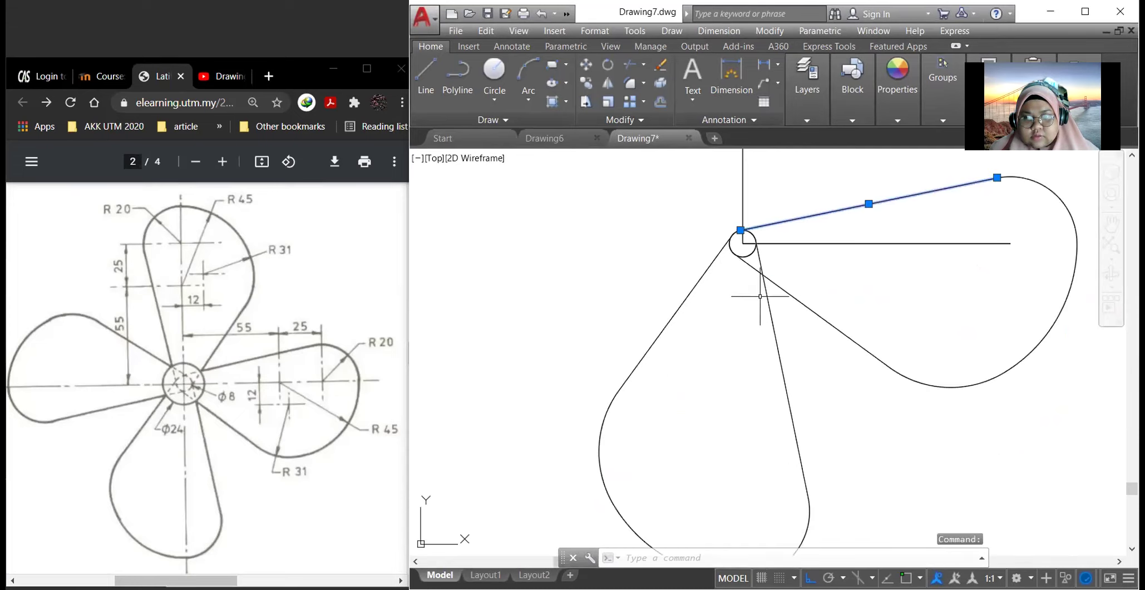
scroll(746, 300, "down", 2)
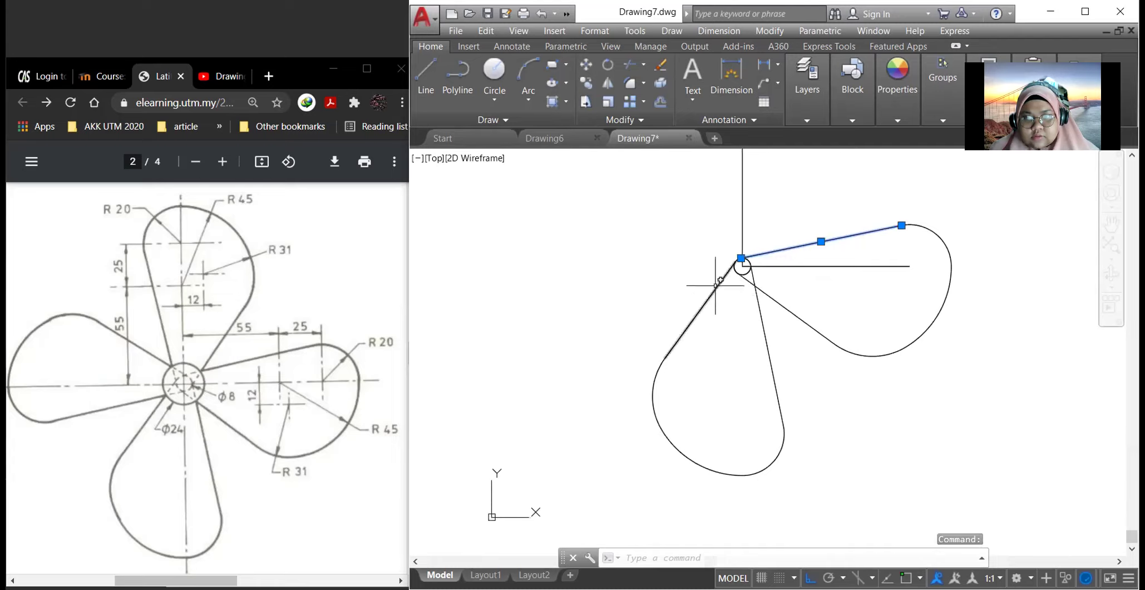
left_click(717, 284)
left_click(608, 65)
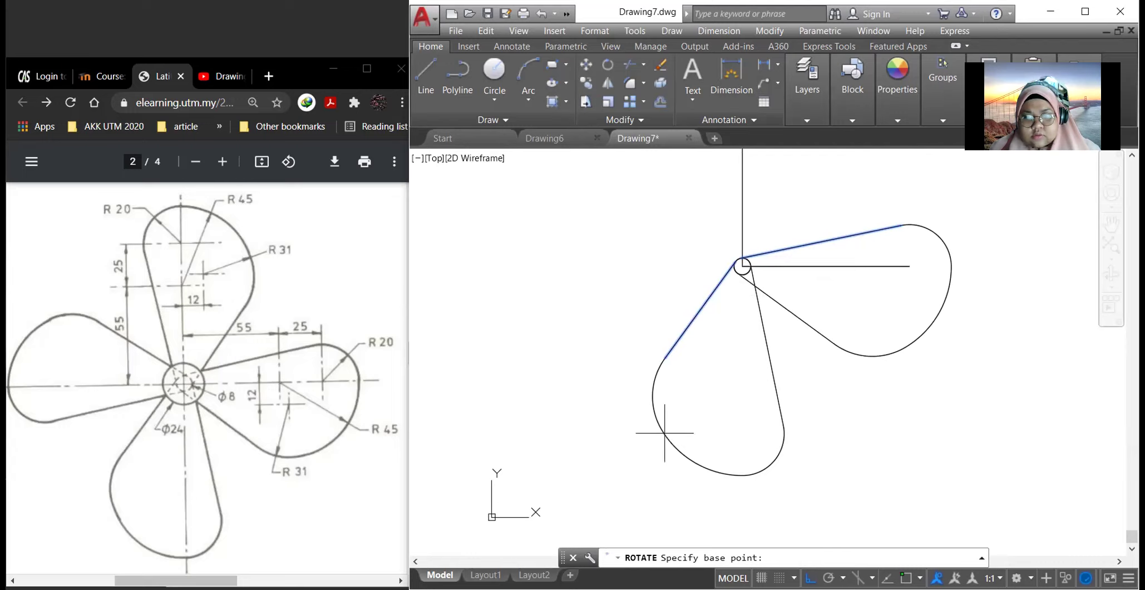
key("Escape")
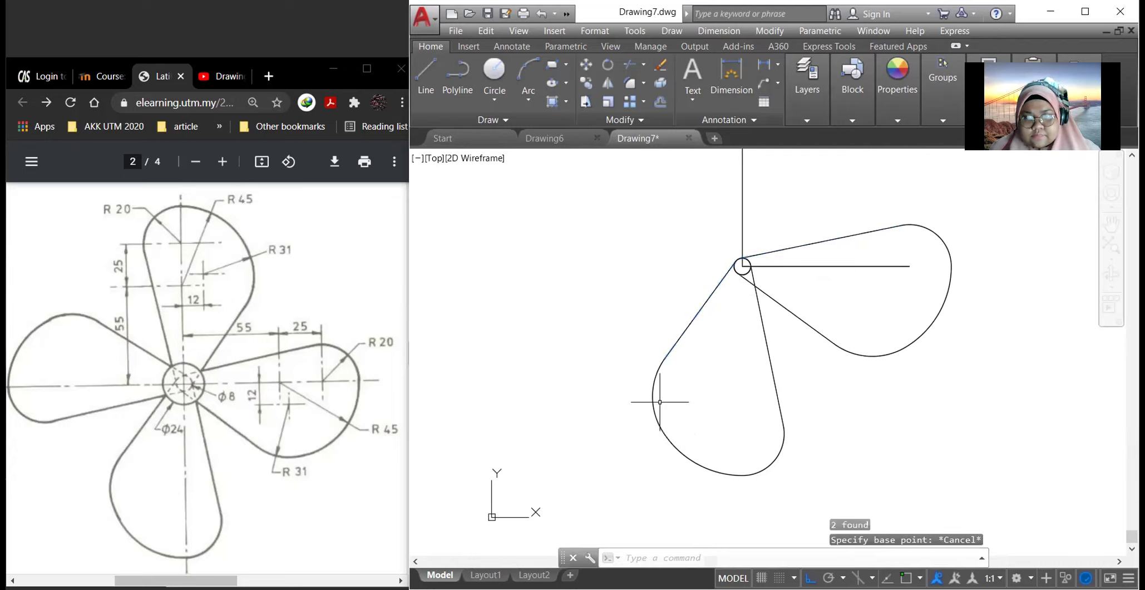
Step: Restart Rotate, select the blade edges and centre line, and window the right blade
key("Return")
left_click(702, 310)
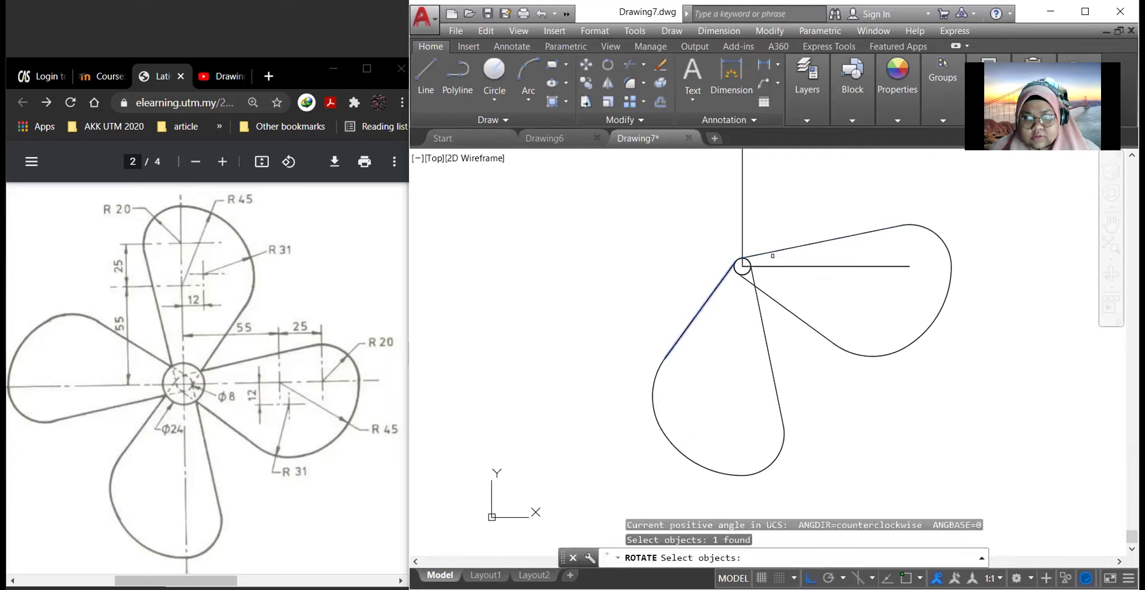
left_click(776, 251)
left_click(758, 287)
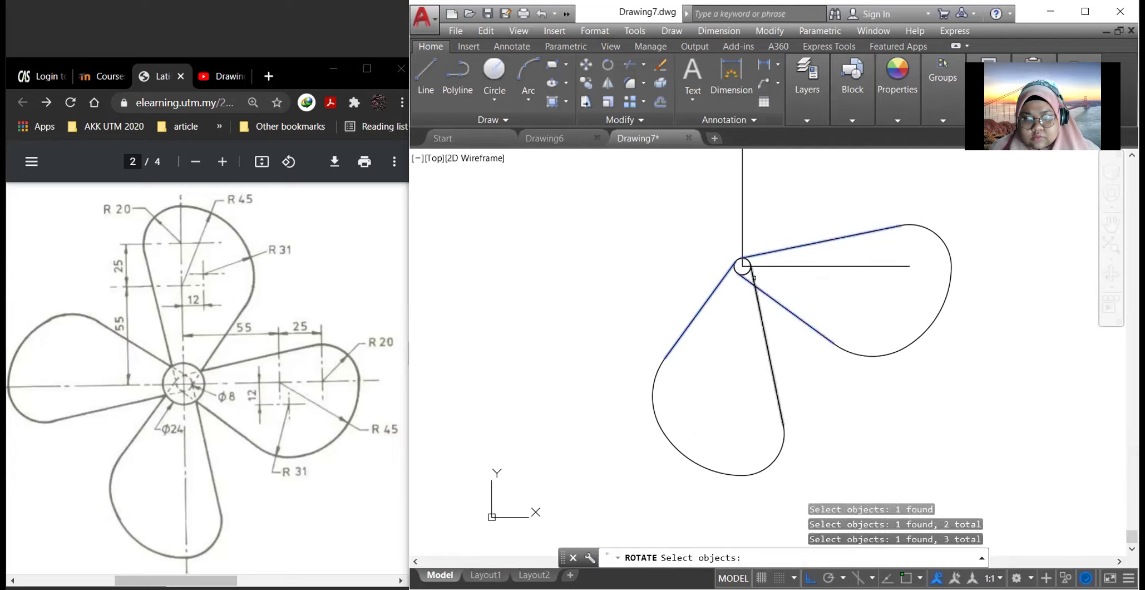
left_click(755, 279)
left_click(750, 266)
left_click(740, 240)
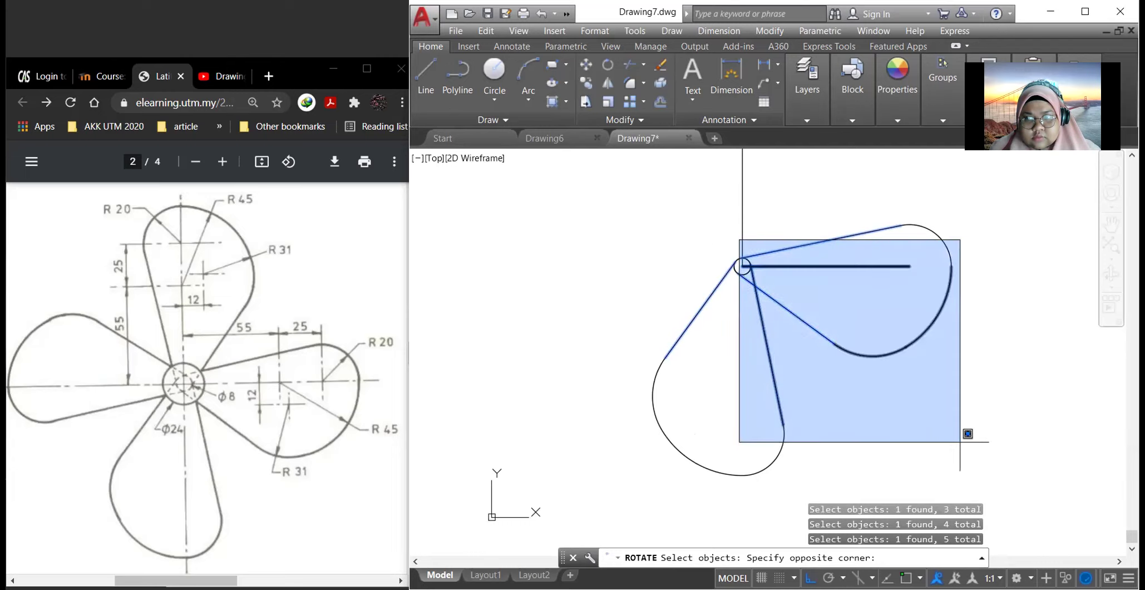
left_click(994, 405)
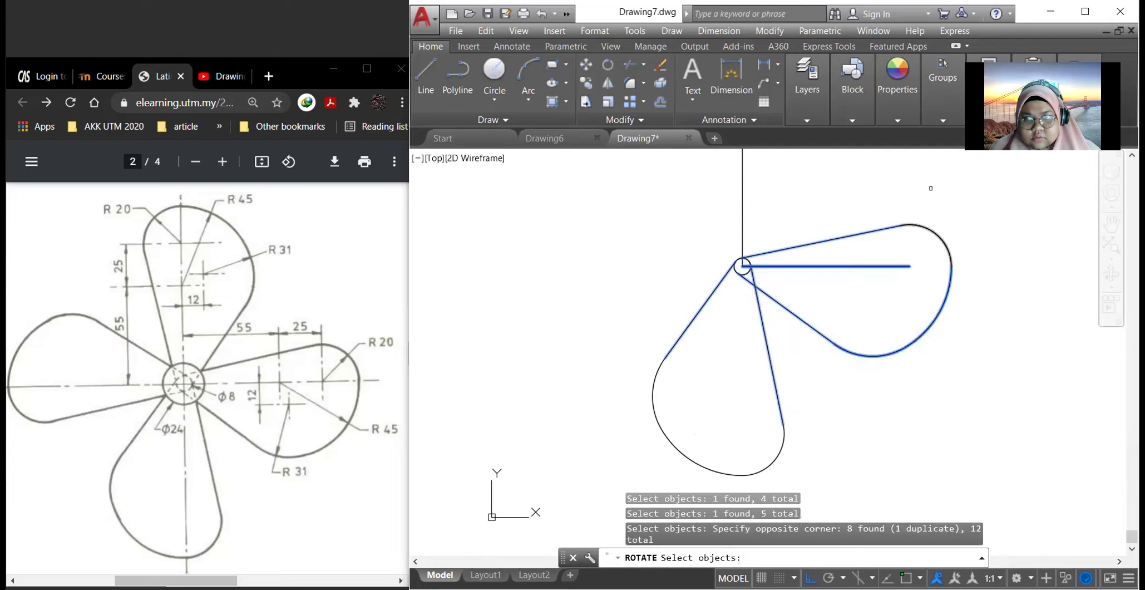
Step: Add the vertical centre line, the blade tip arcs and the hub circle to the rotation set
left_click(744, 180)
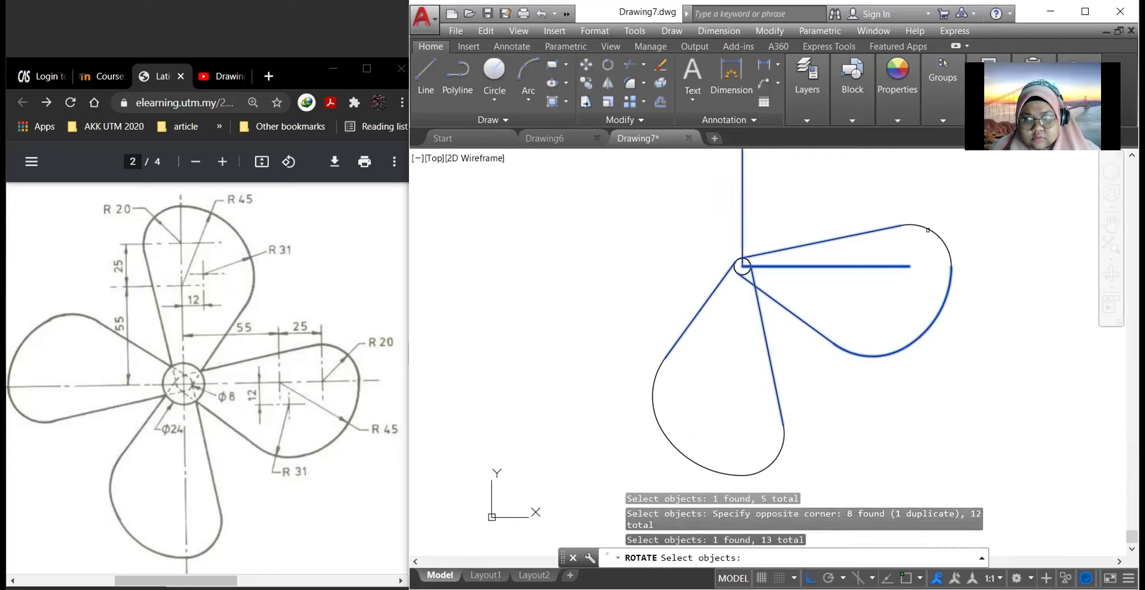
left_click(928, 229)
left_click(703, 466)
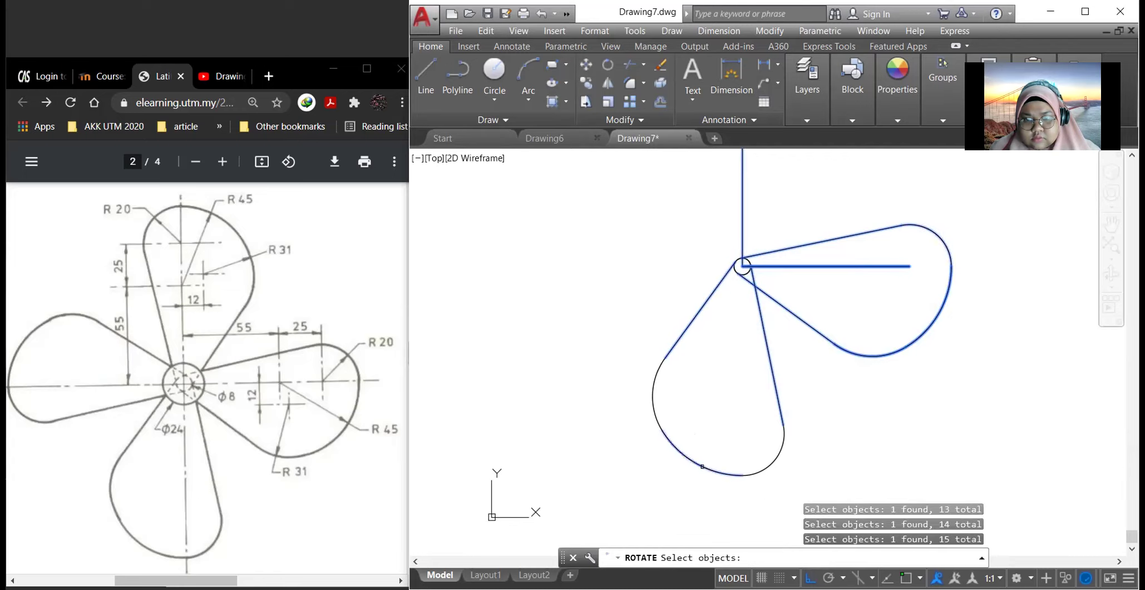
left_click(652, 396)
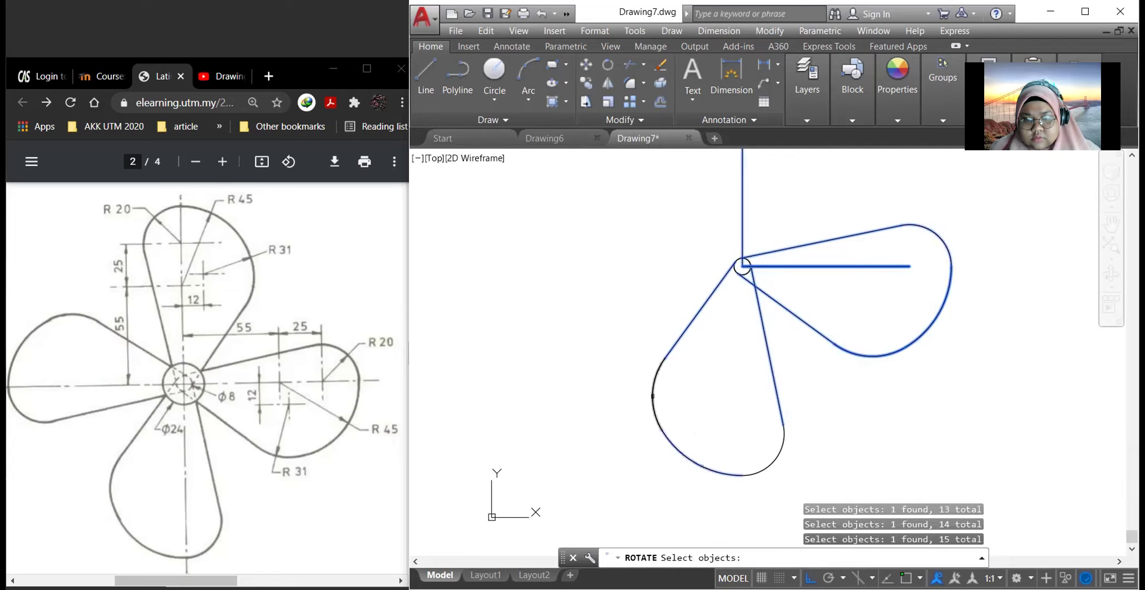
left_click(779, 460)
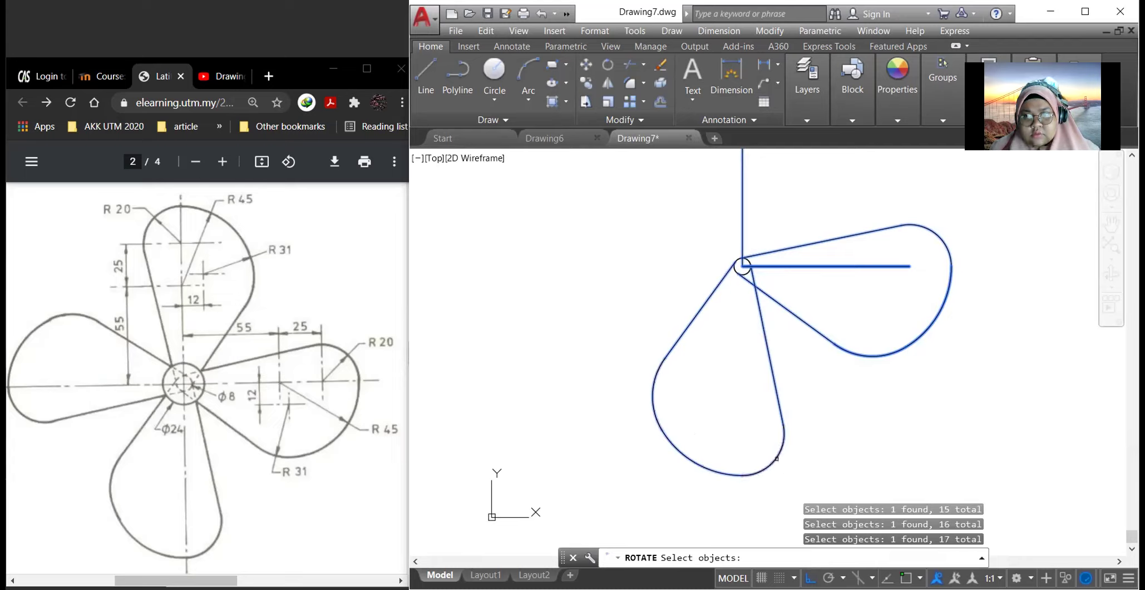
left_click(735, 270)
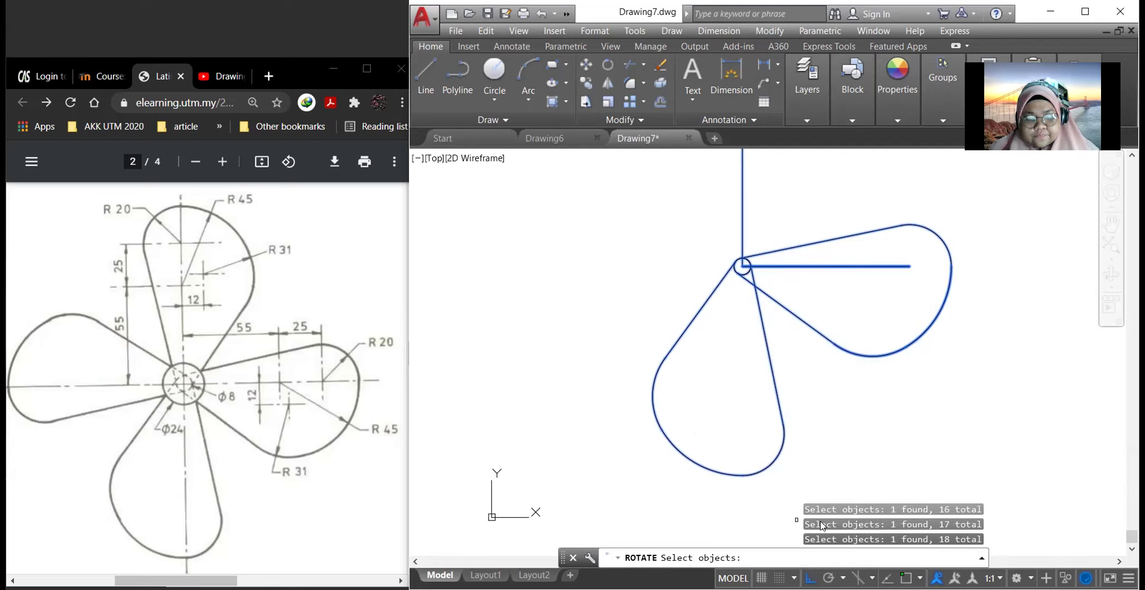
Step: Rotate the selected blades, centre lines and hub 180° about the hub centre endpoint
key("Return")
right_click(796, 153, "shift")
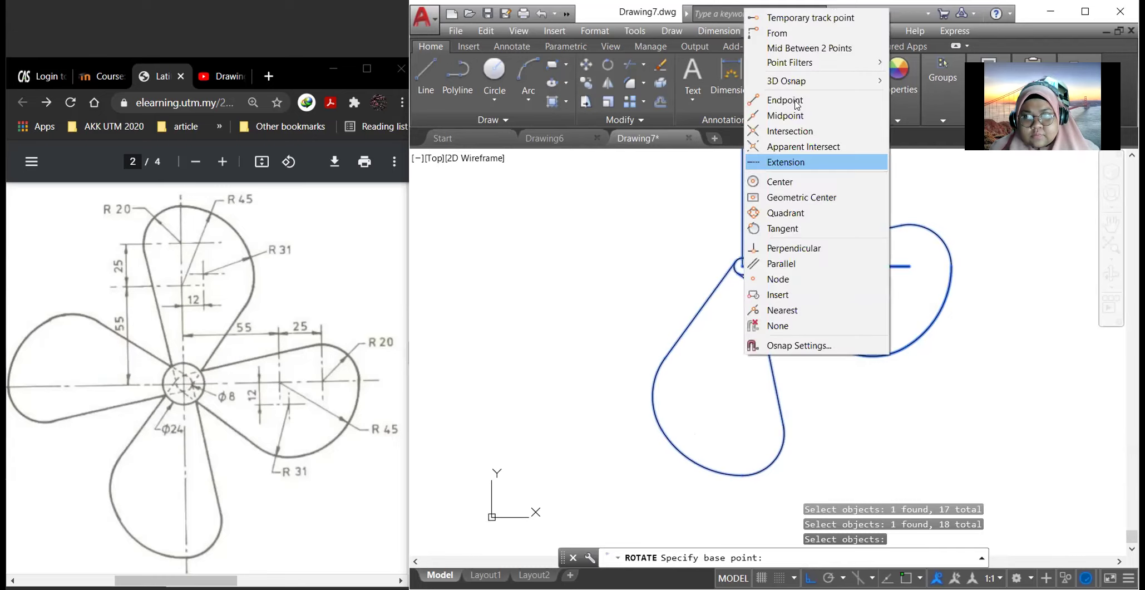
left_click(799, 106)
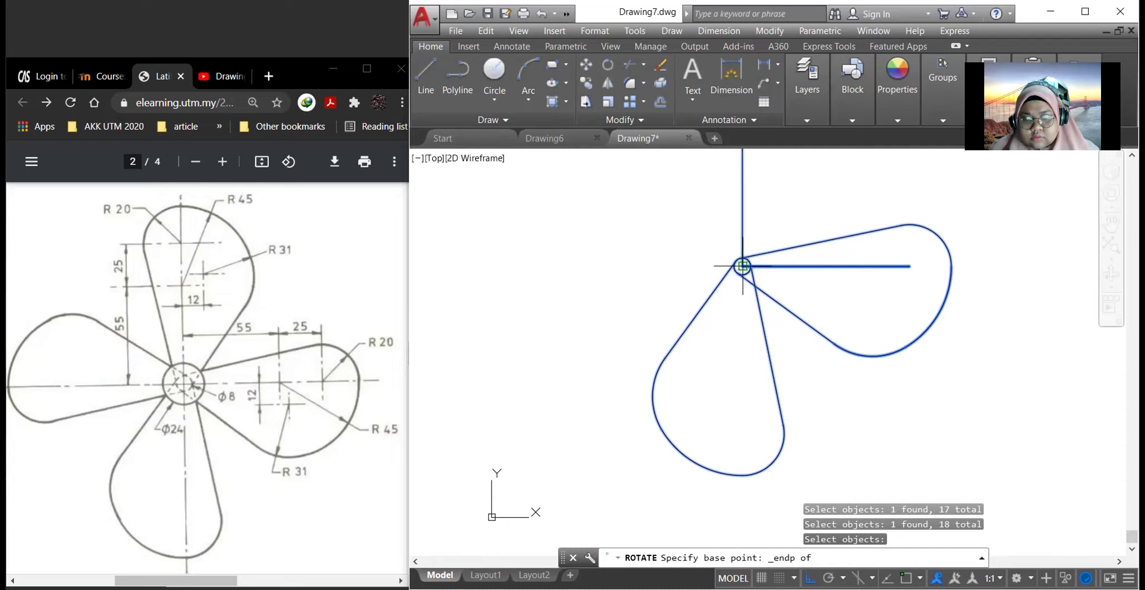
left_click(743, 266)
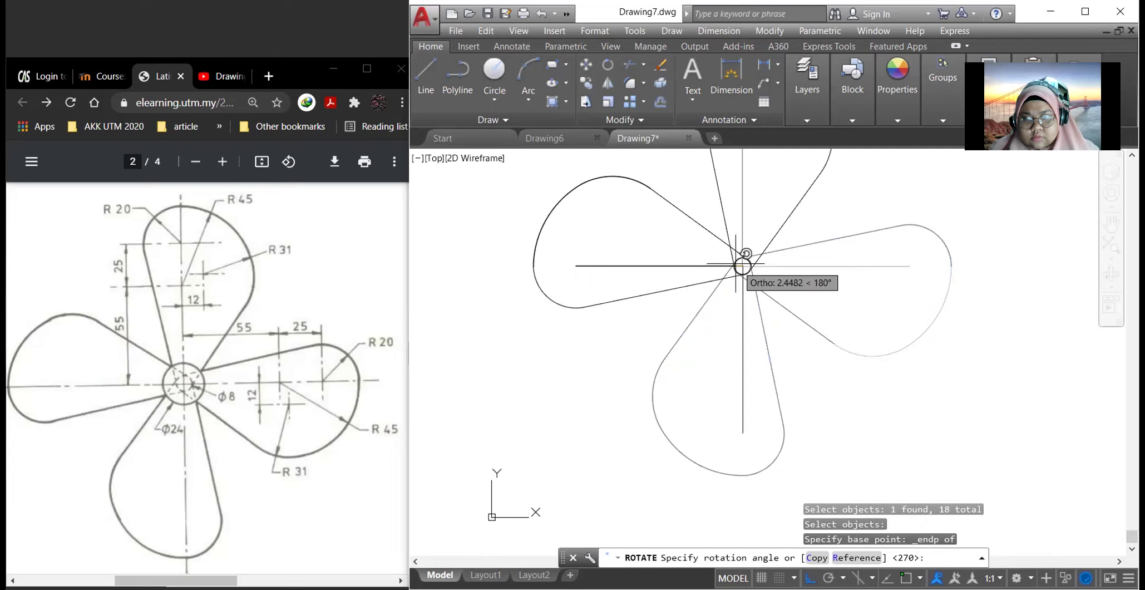
left_click(705, 234)
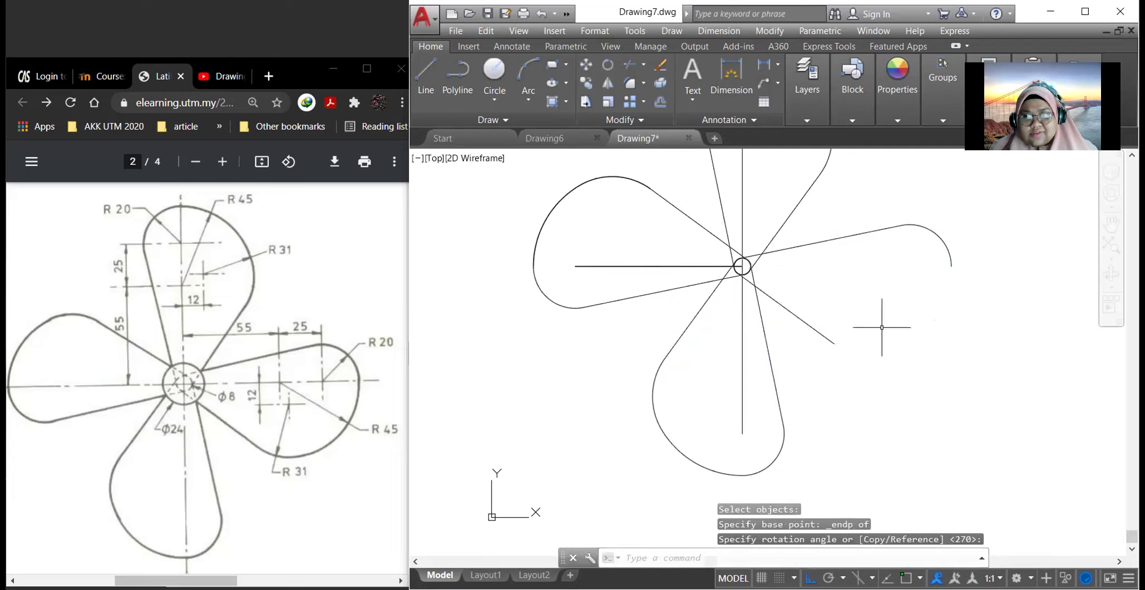
scroll(882, 327, "down", 2)
scroll(880, 320, "down", 2)
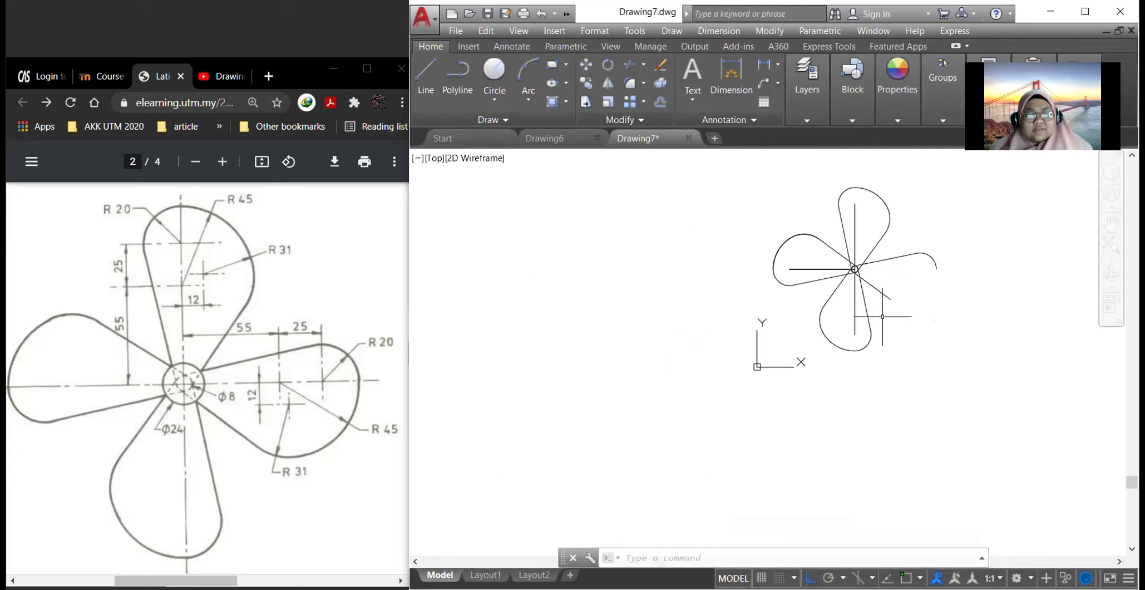
Step: Undo back to the two right-angle blades, then start the COPY command
key("ctrl+z")
key("ctrl+z")
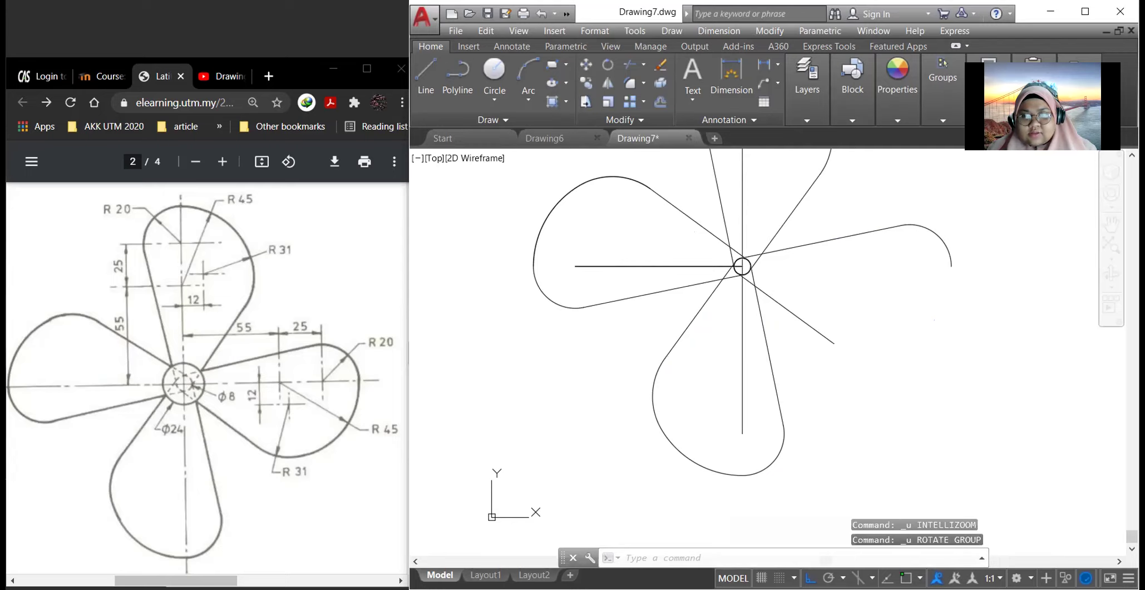
scroll(801, 279, "down", 2)
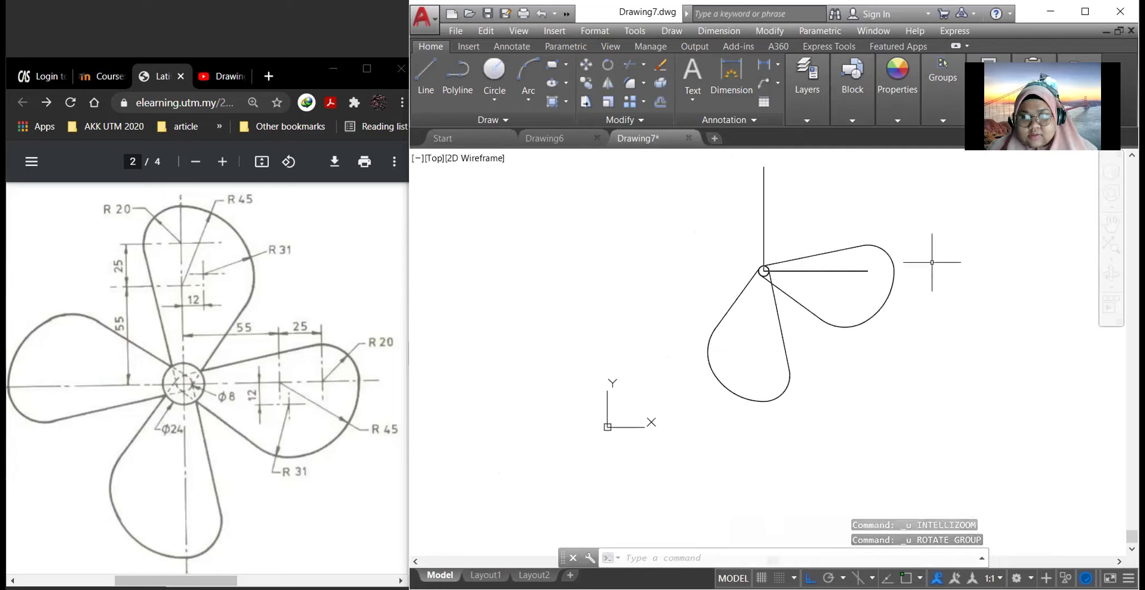
key("ctrl+z")
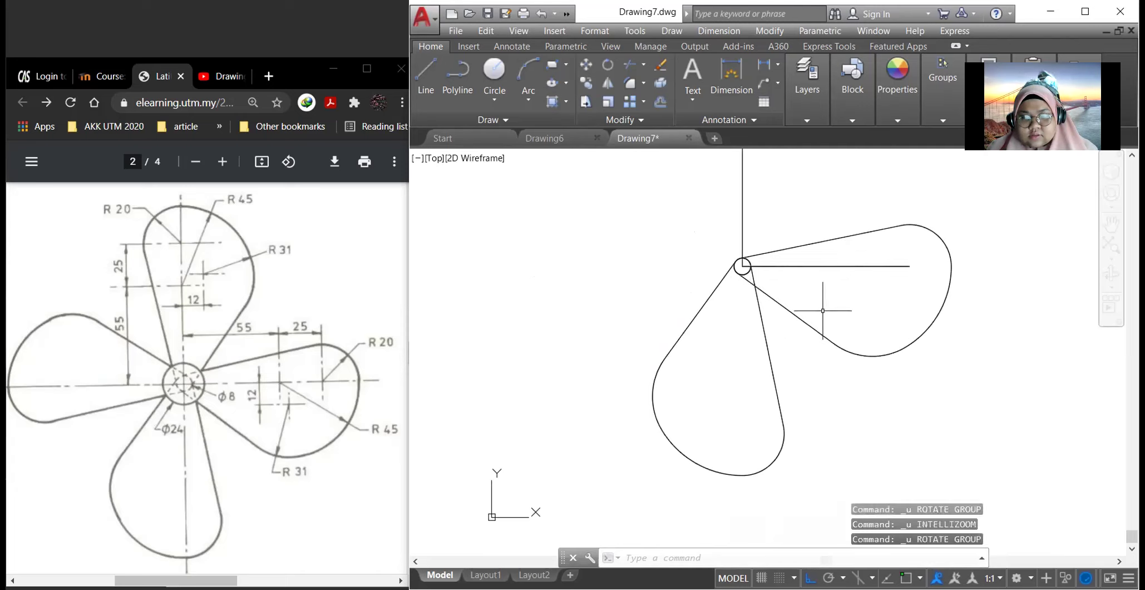
key("ctrl+z")
key("ctrl+z")
key("ctrl+z")
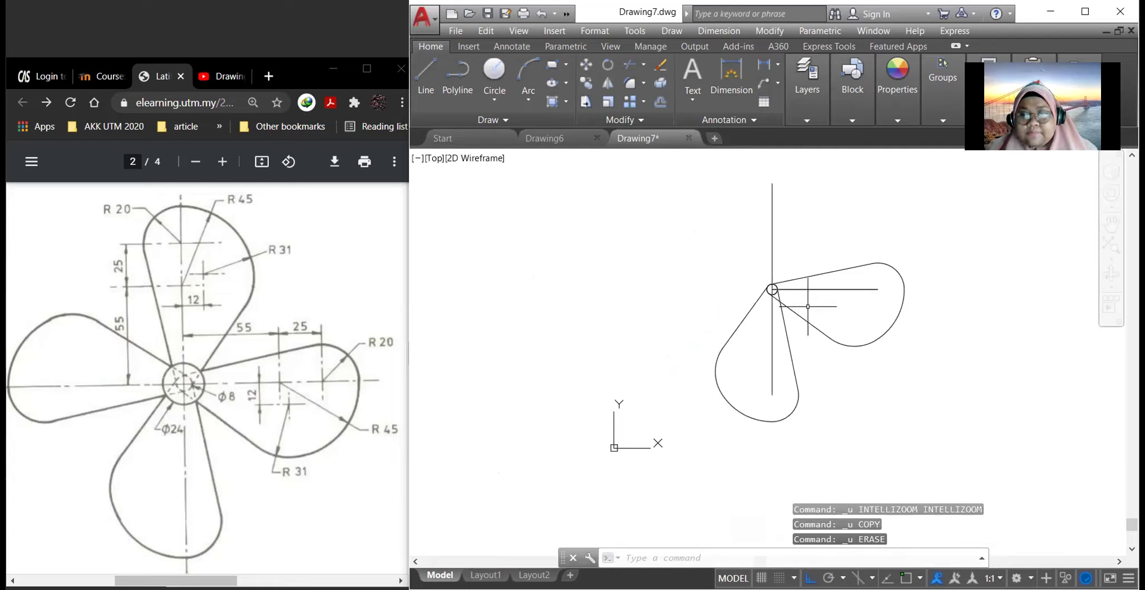
key("ctrl+y")
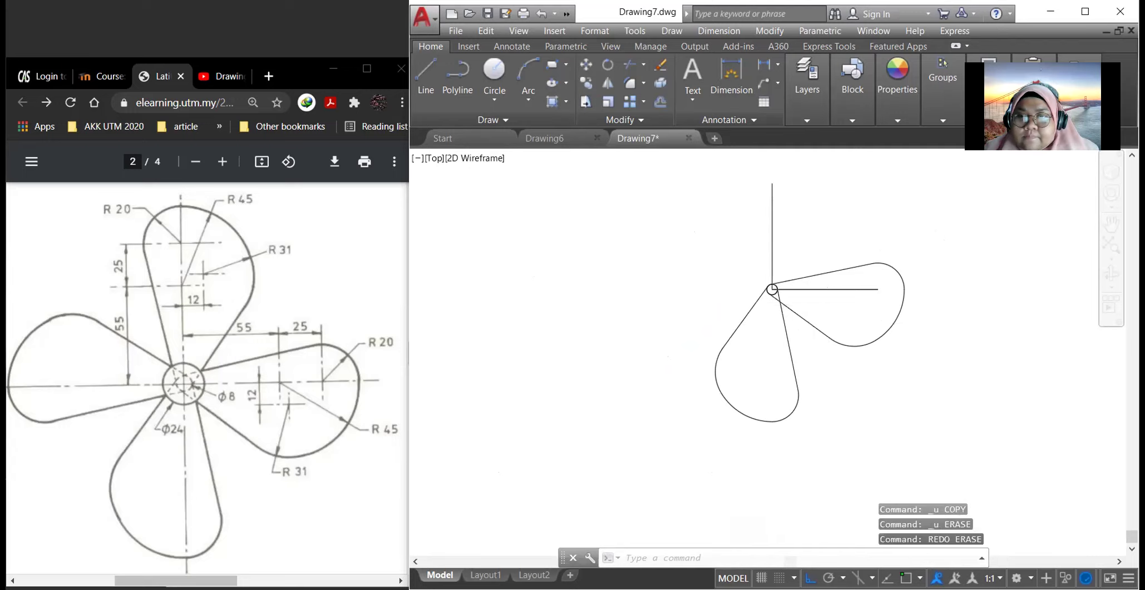
scroll(796, 302, "up", 2)
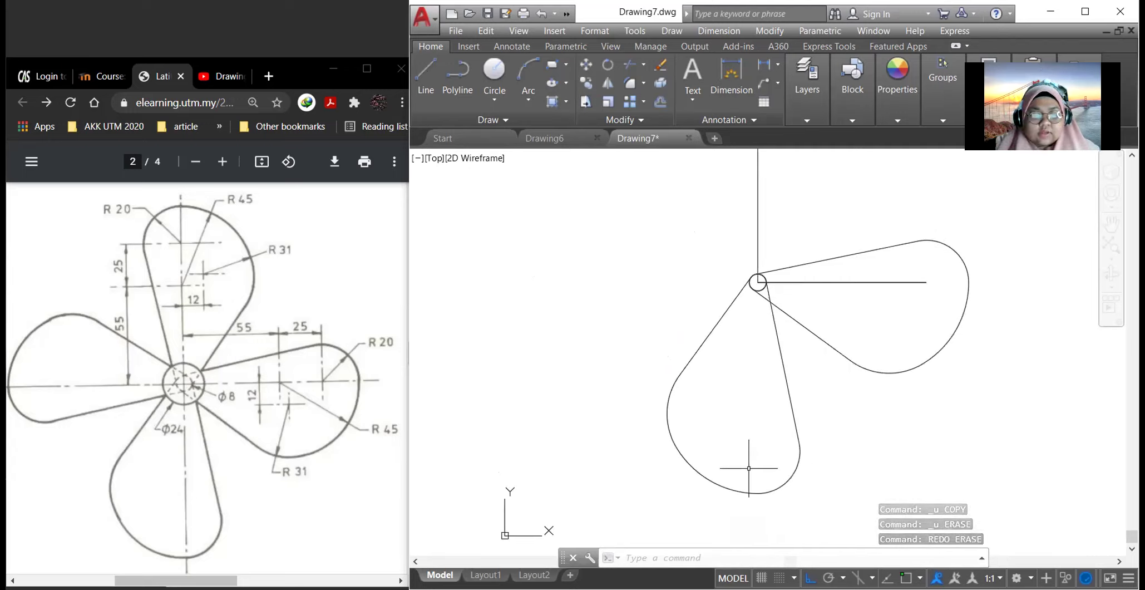
type("copy")
key("Return")
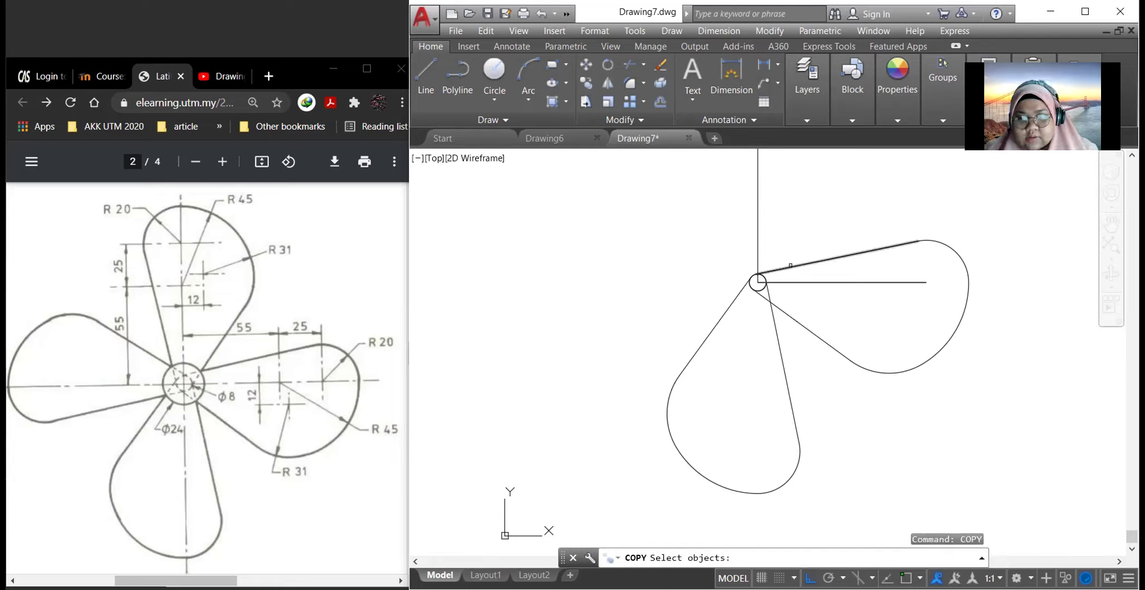
Step: Copy all objects onto themselves with base and destination at the hub endpoint, then exit Copy
type("all")
key("Return")
key("Return")
right_click(658, 308, "shift")
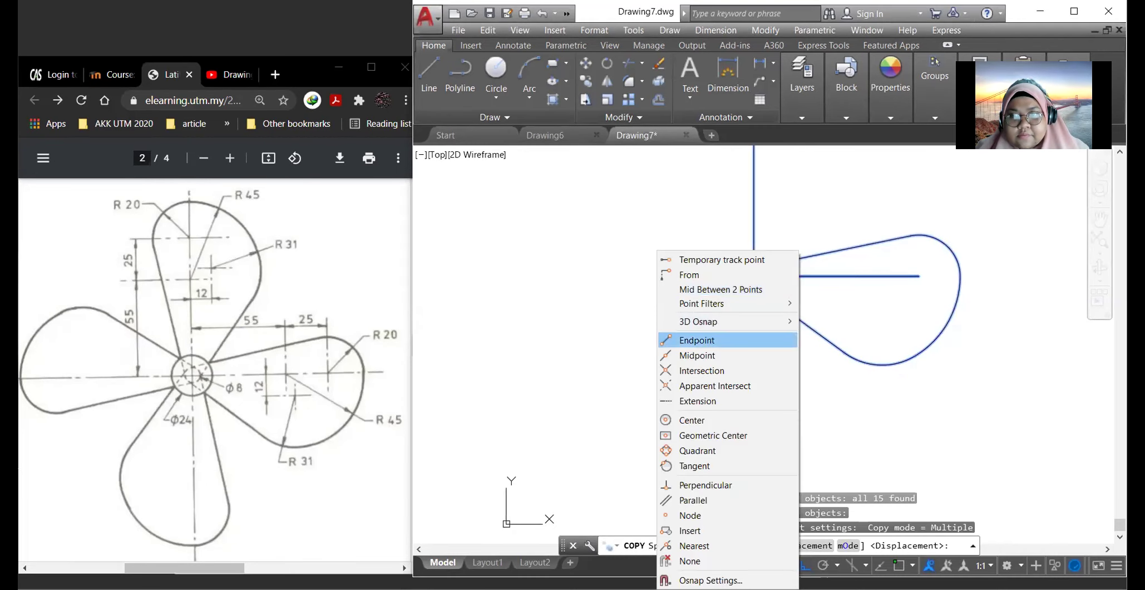
left_click(697, 340)
left_click(756, 278)
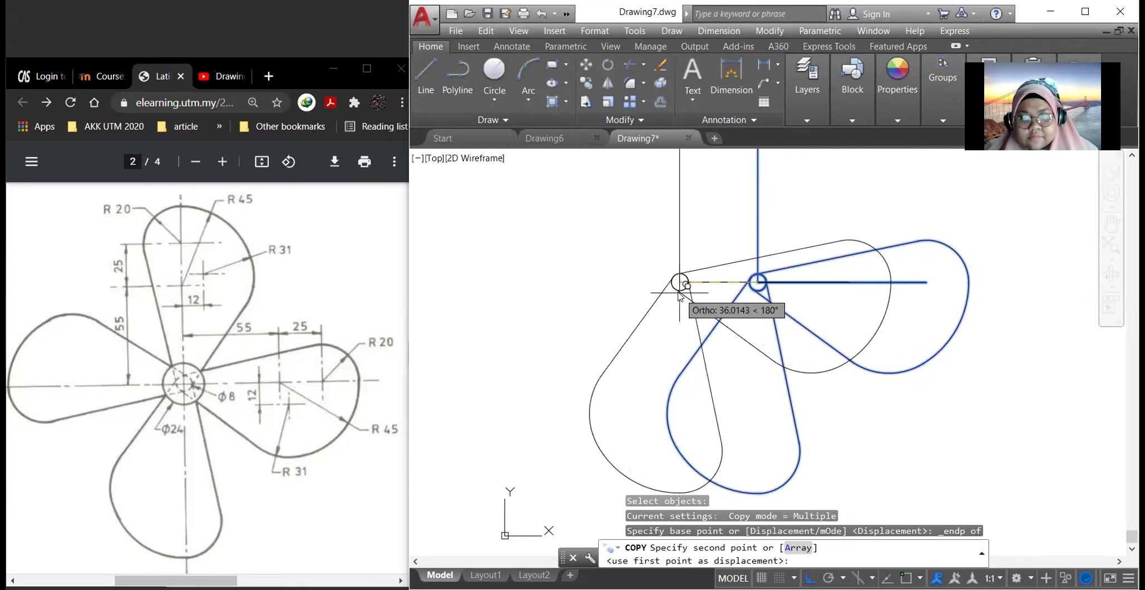
right_click(680, 294, "shift")
left_click(718, 339)
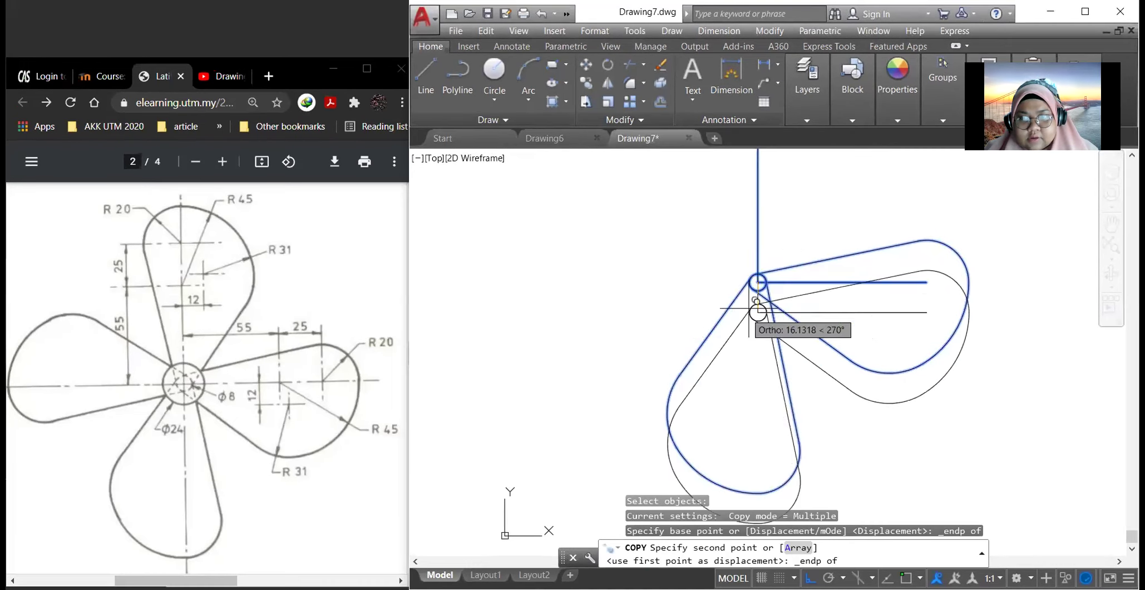
left_click(758, 283)
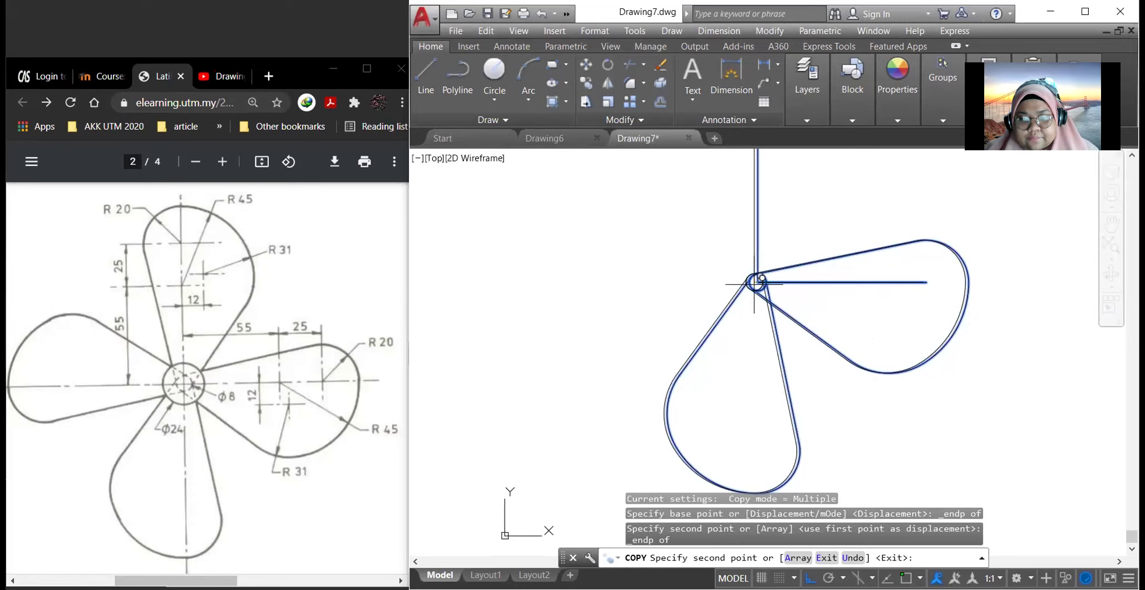
left_click(826, 558)
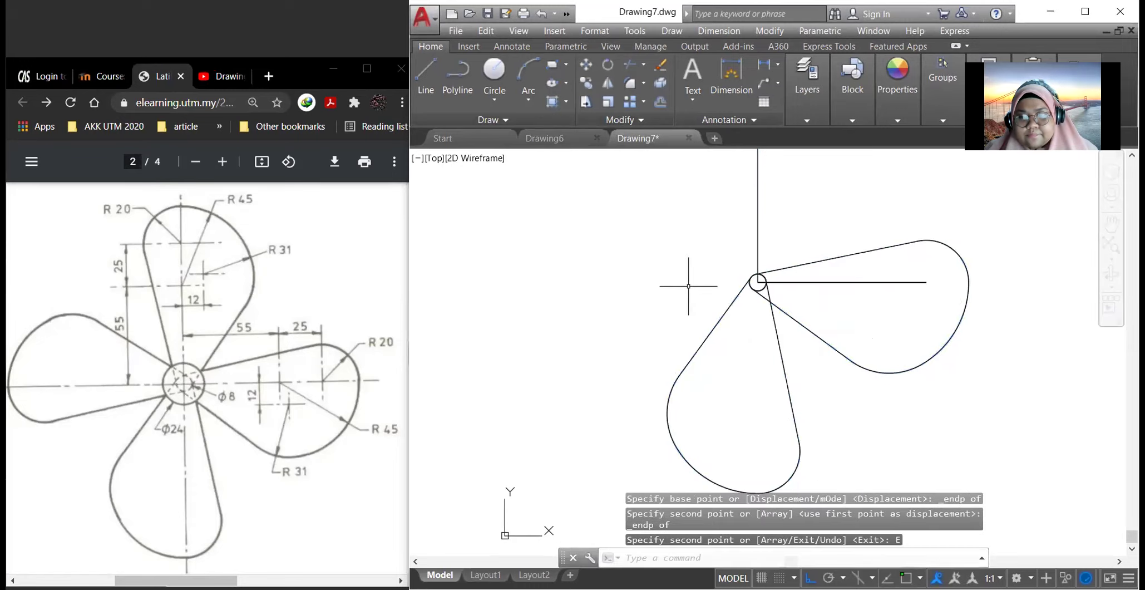
left_click(610, 64)
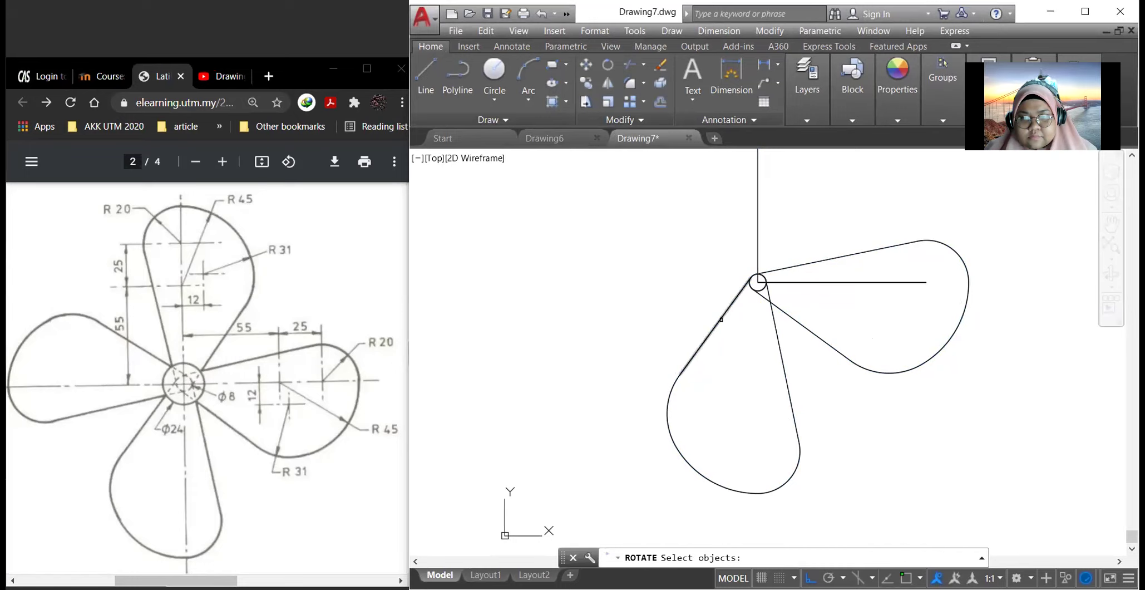
Step: Pick all 13 lines and arcs of the upper-right and lower-left blades as the rotation set
left_click(721, 320)
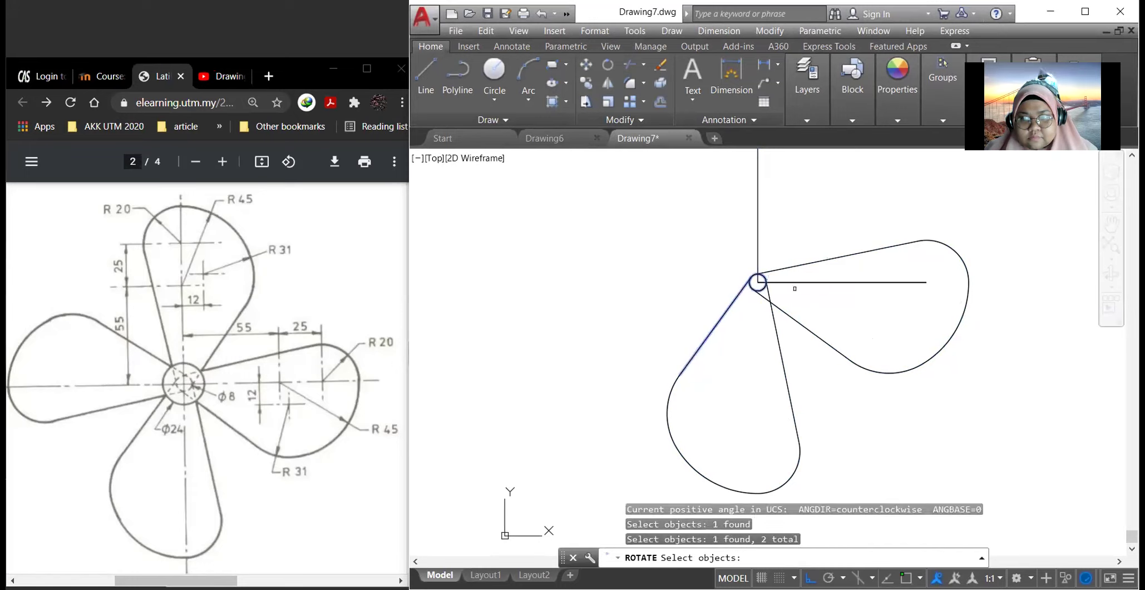
left_click(941, 349)
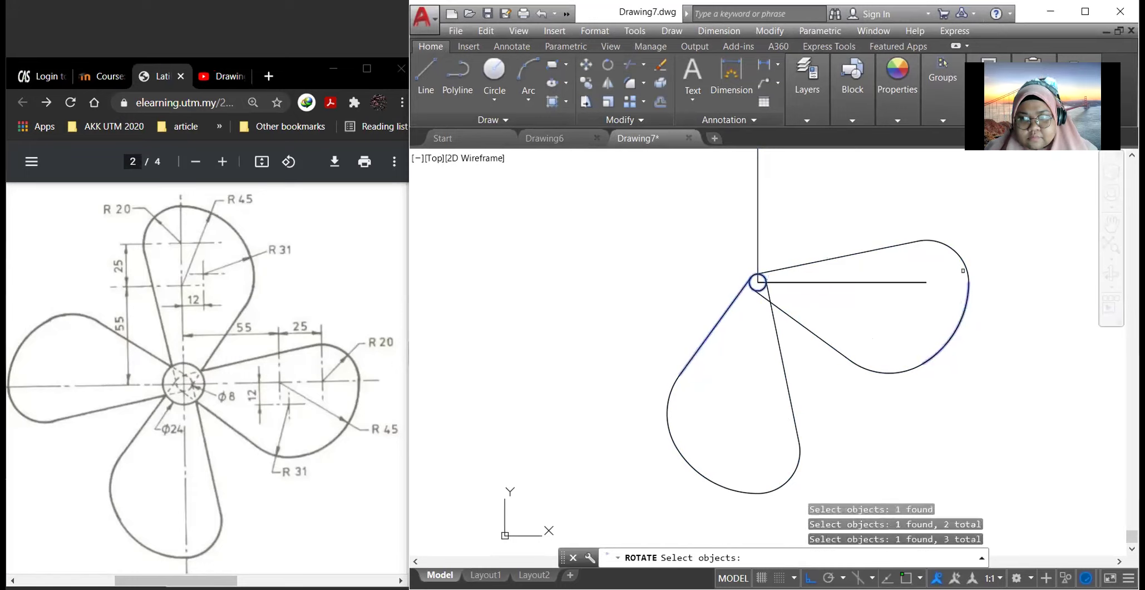
left_click(965, 268)
left_click(888, 251)
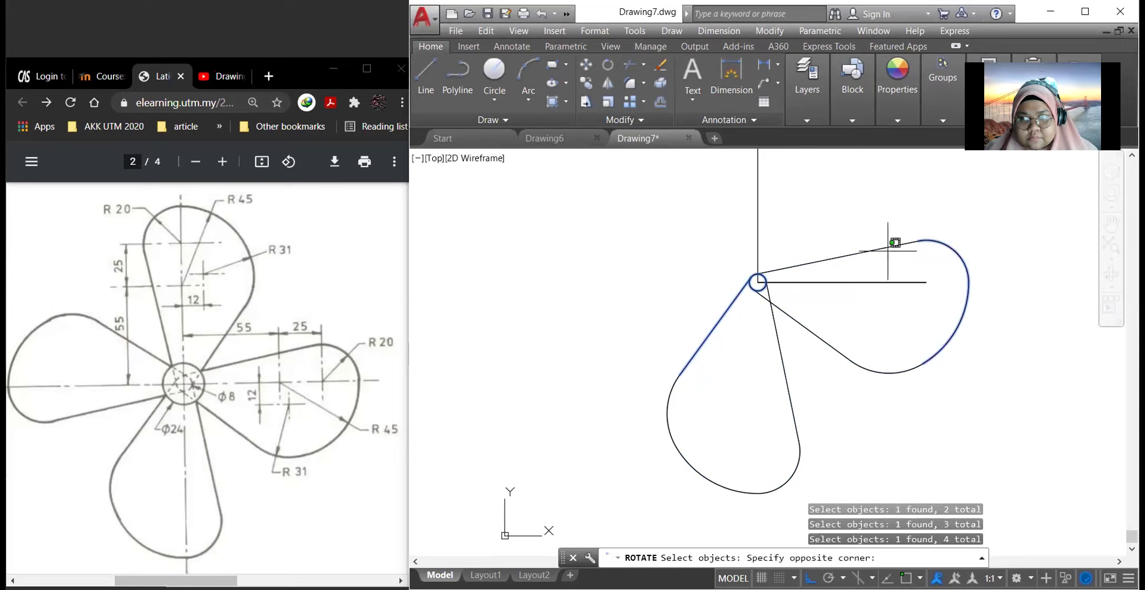
left_click(886, 247)
left_click(878, 283)
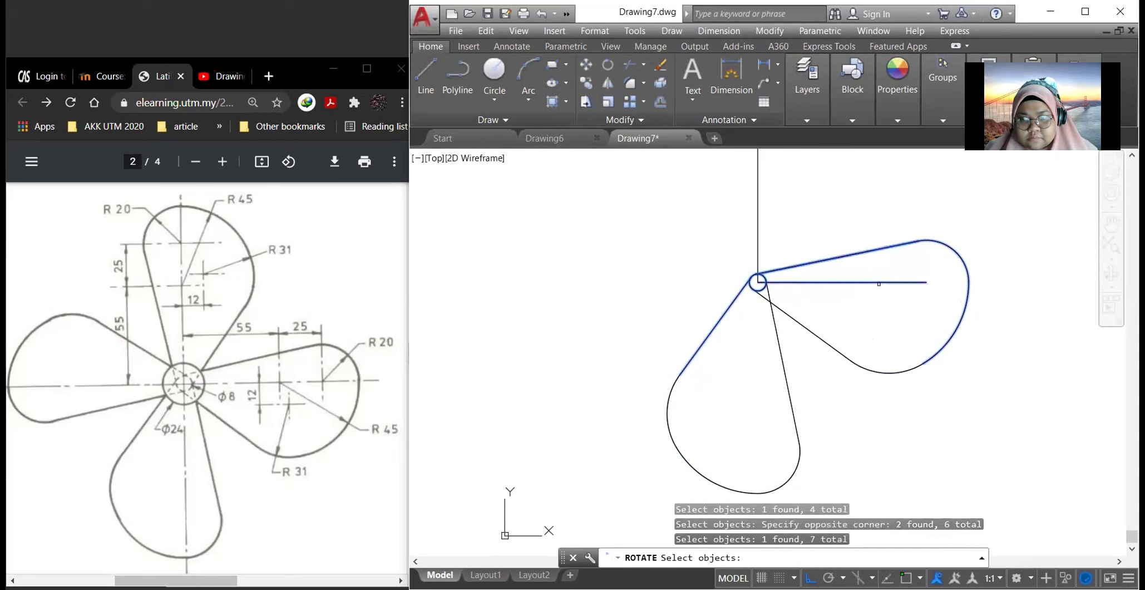
left_click(888, 372)
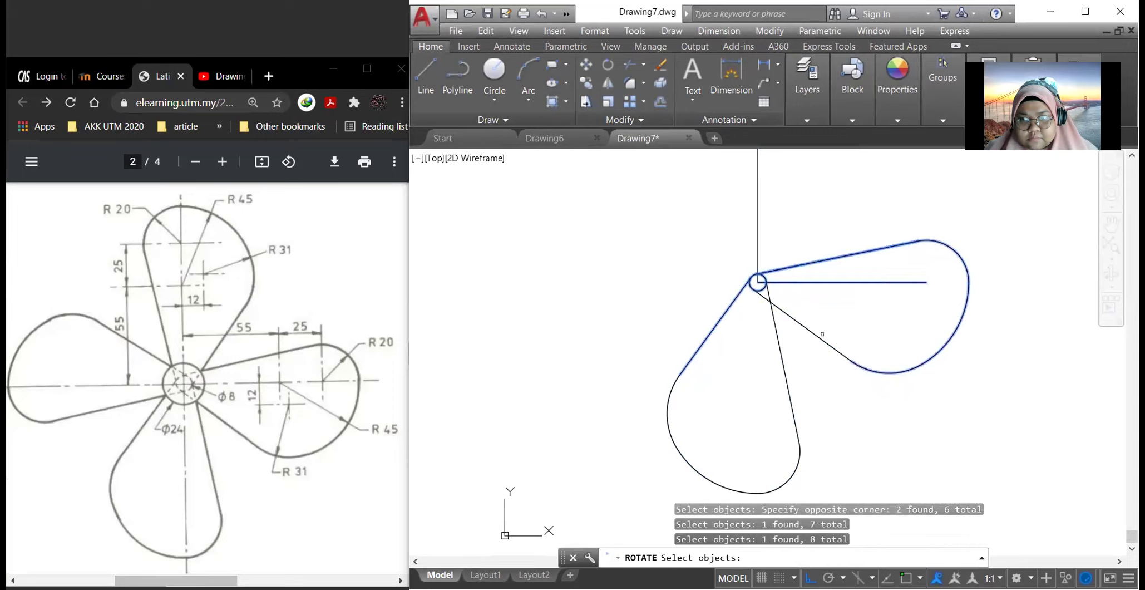
left_click(822, 334)
left_click(773, 308)
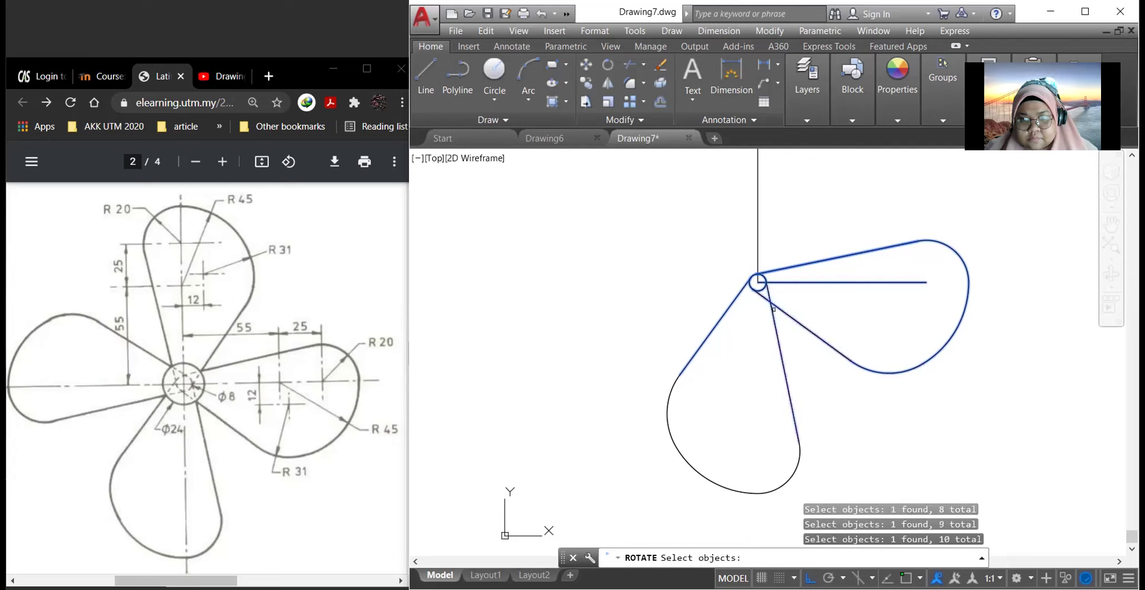
left_click(667, 440)
left_click(723, 480)
left_click(793, 470)
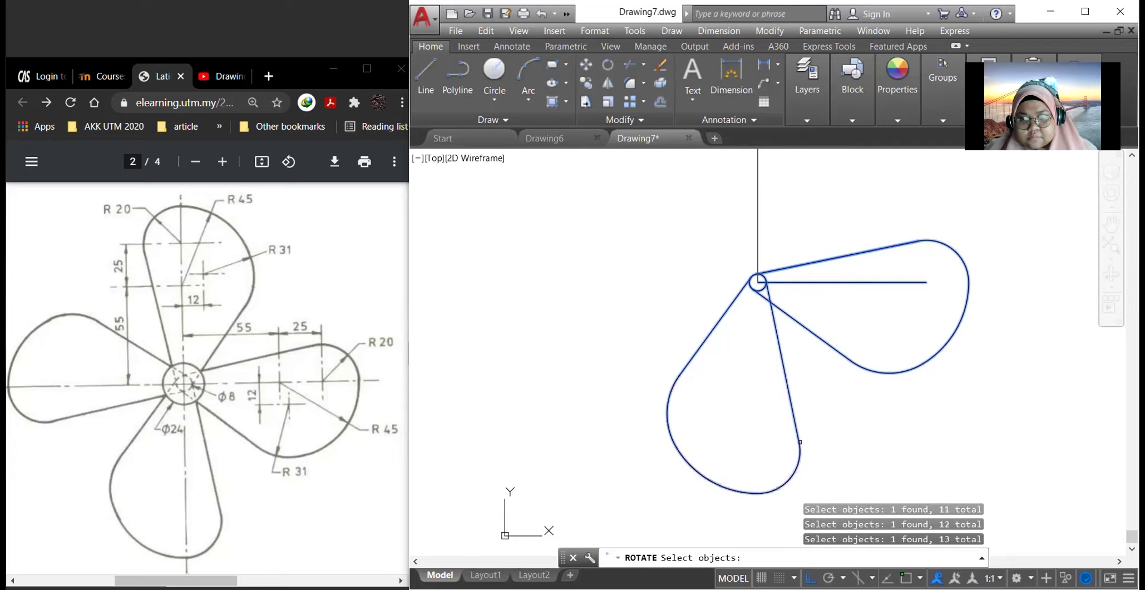
Step: Rotate the selected blades about the hub endpoint to form four blades
key("Return")
right_click(833, 405, "shift")
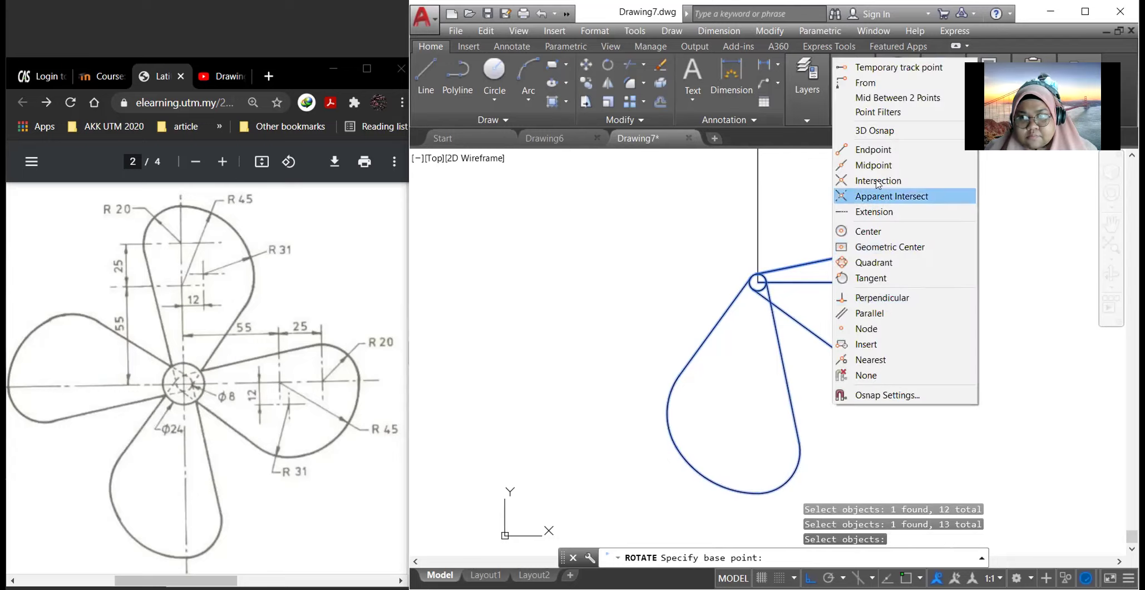
left_click(860, 149)
left_click(758, 281)
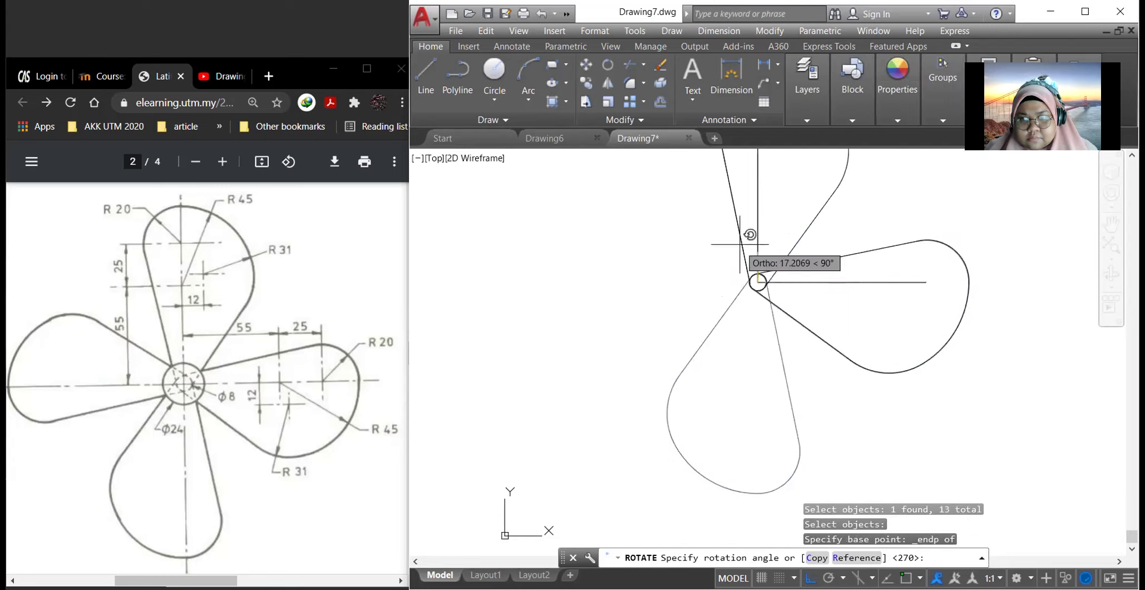
left_click(721, 254)
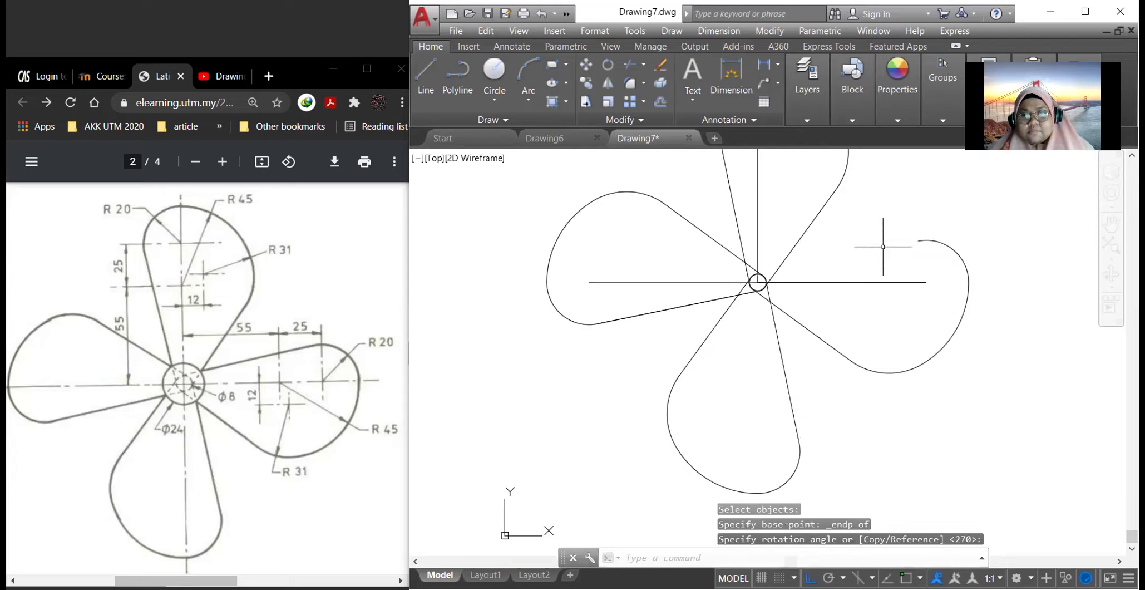
Step: Zoom around to inspect the four-blade propeller and cancel the leftover command
scroll(895, 222, "down", 1)
scroll(896, 225, "down", 5)
scroll(975, 222, "up", 3)
scroll(879, 172, "up", 2)
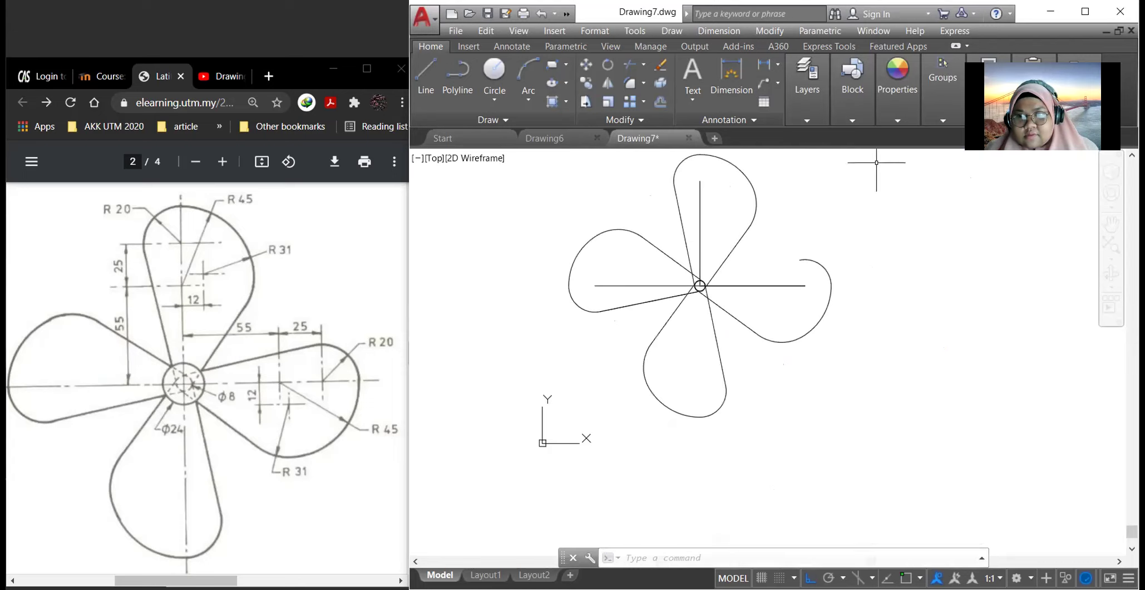
scroll(843, 180, "up", 3)
scroll(784, 213, "down", 2)
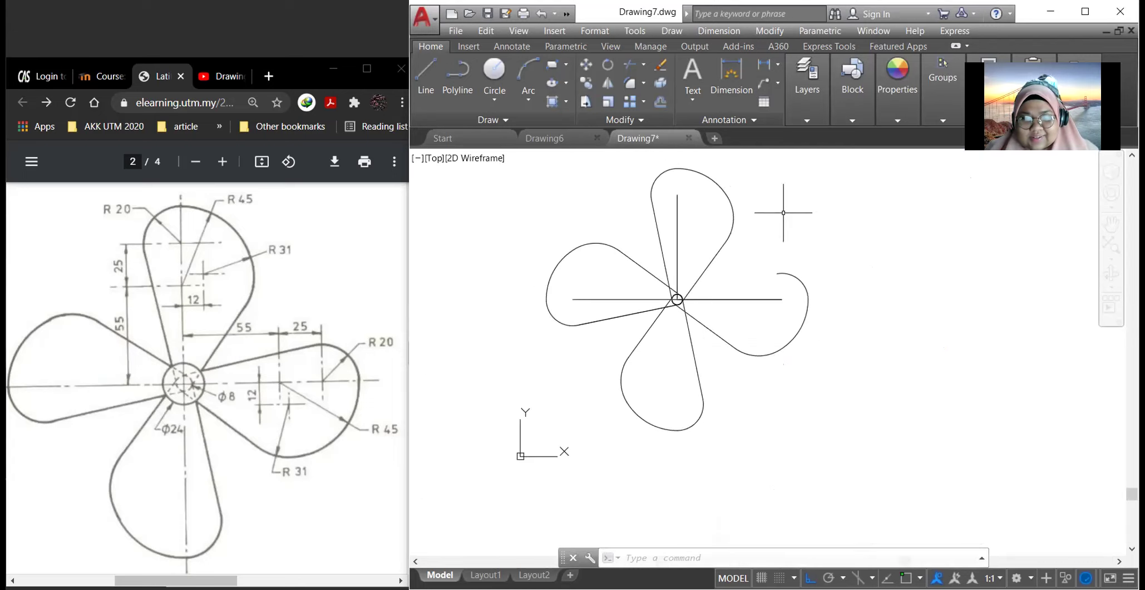
key("Escape")
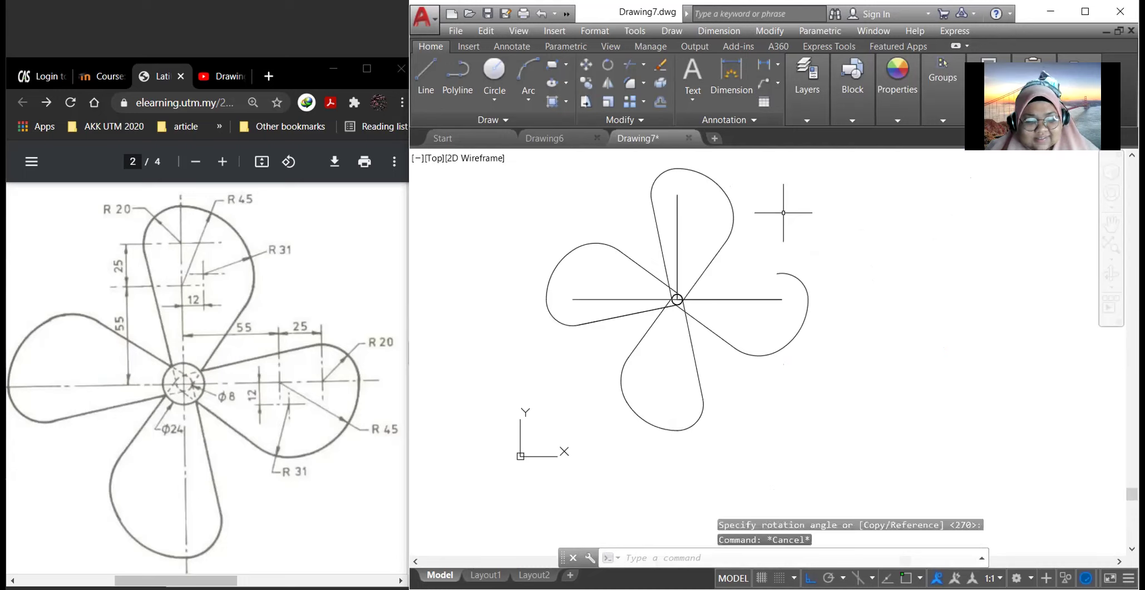
scroll(784, 212, "up", 2)
Step: Undo the rotation, then select the upper-right blade's top line, centre line, arcs and diagonal edge
key("ctrl+z")
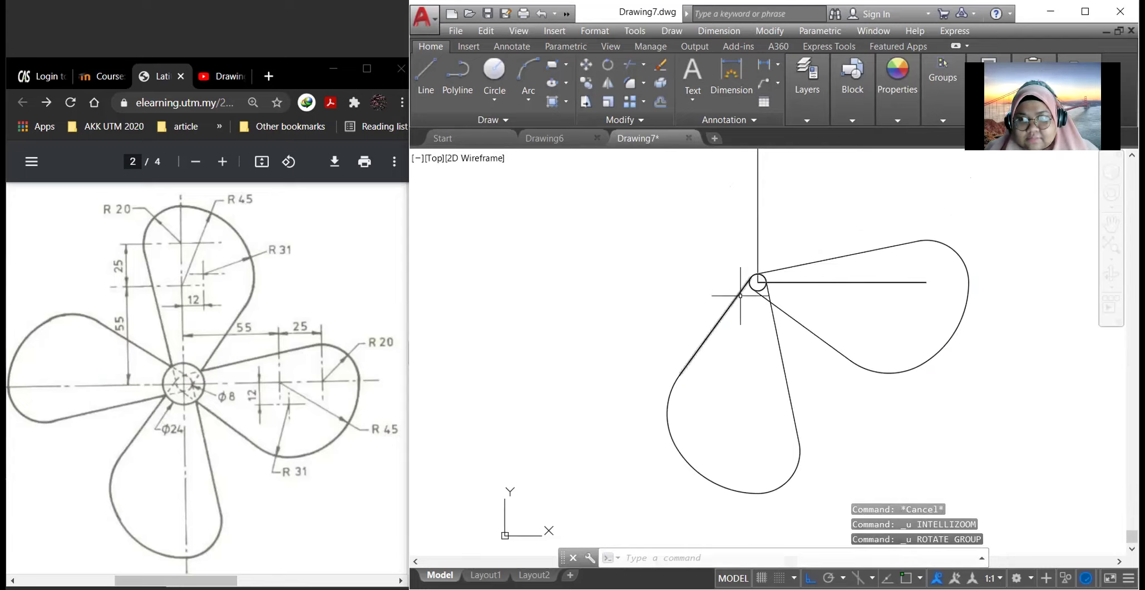
left_click(791, 269)
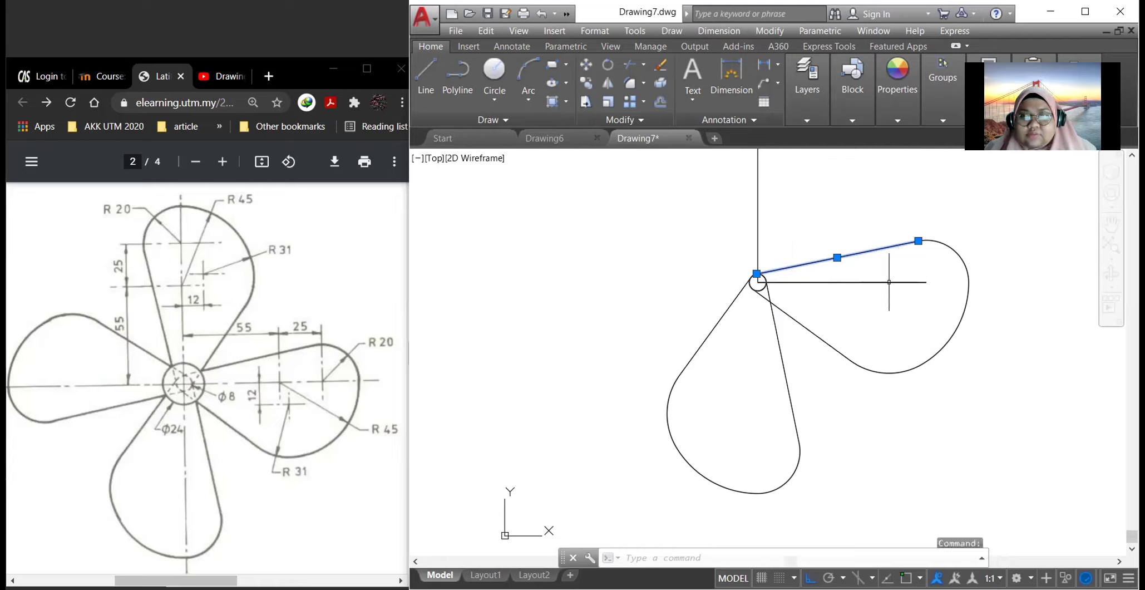
left_click(902, 283)
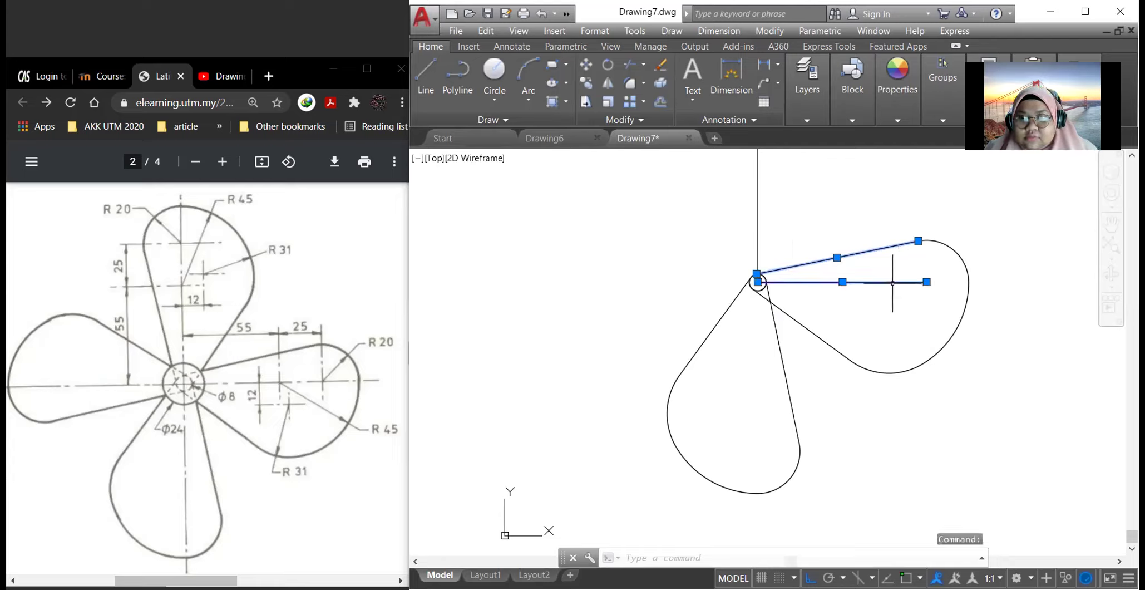
left_click(960, 258)
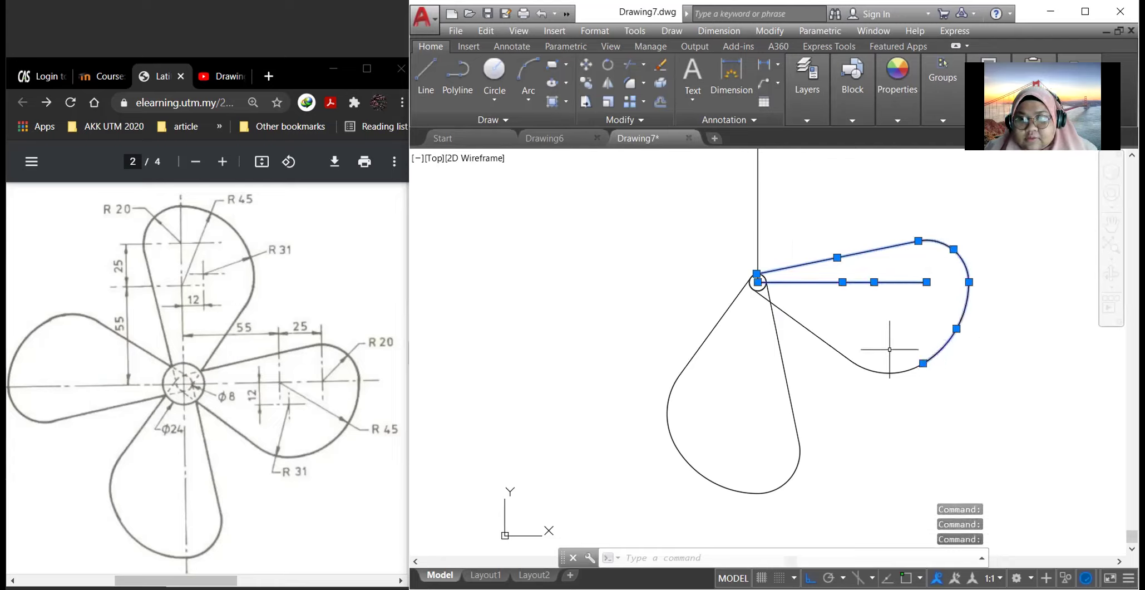
left_click(884, 372)
left_click(821, 337)
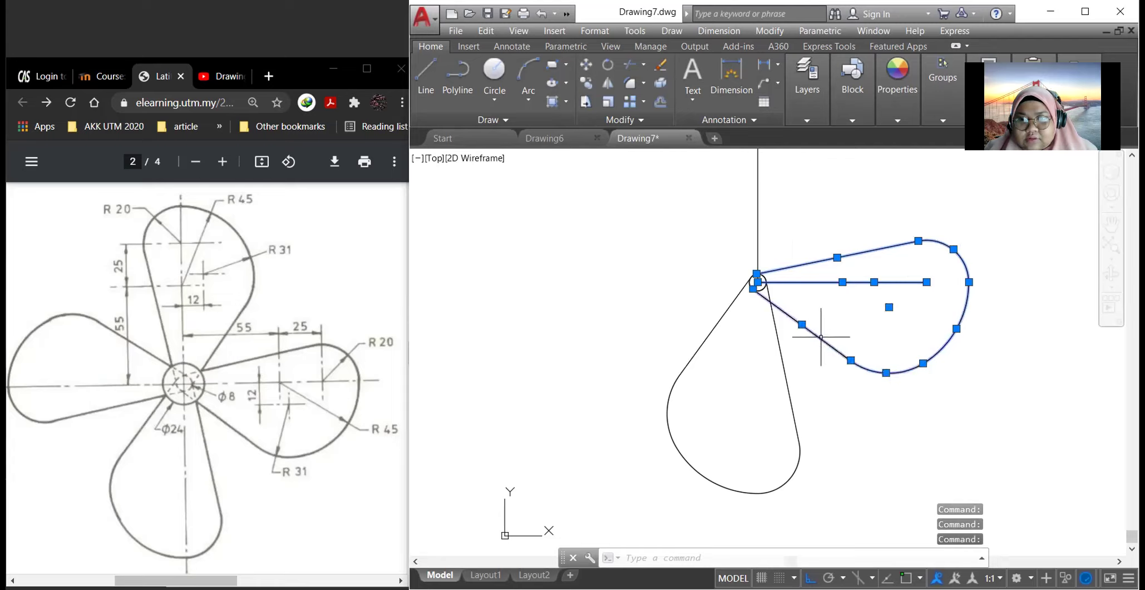
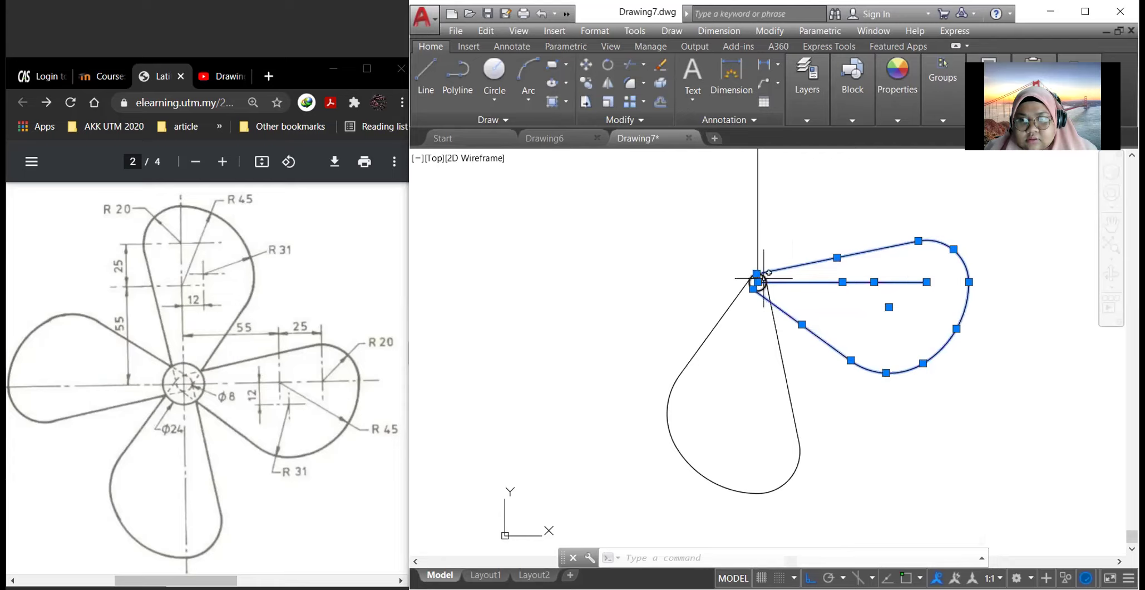
Step: Rotate a copy of the right-hand blade 90° about the hub endpoint so it points straight up
left_click(607, 64)
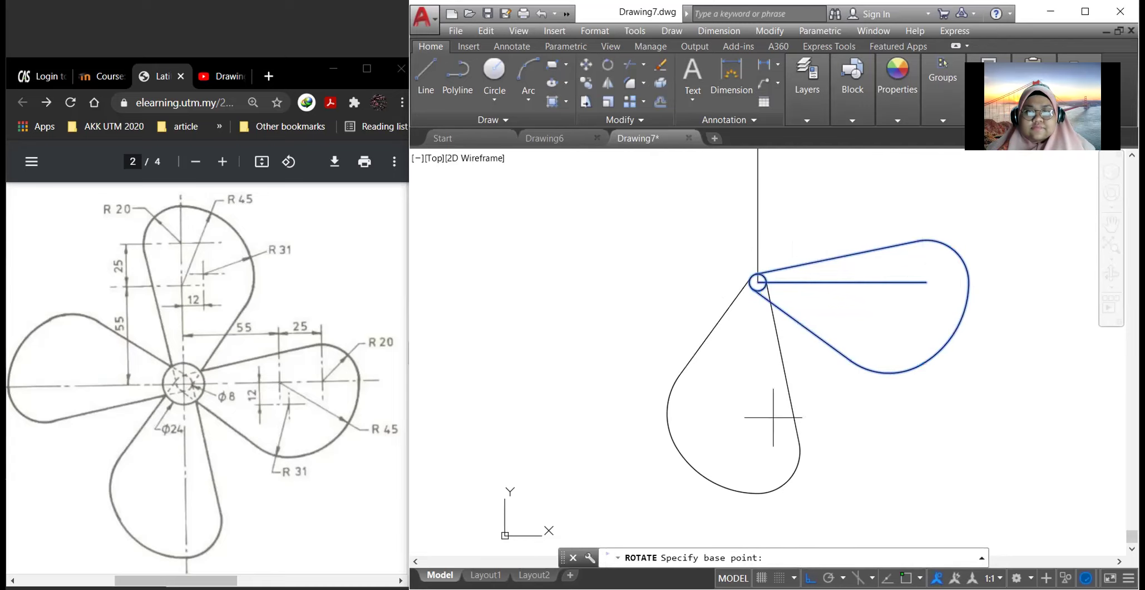
right_click(576, 248, "shift")
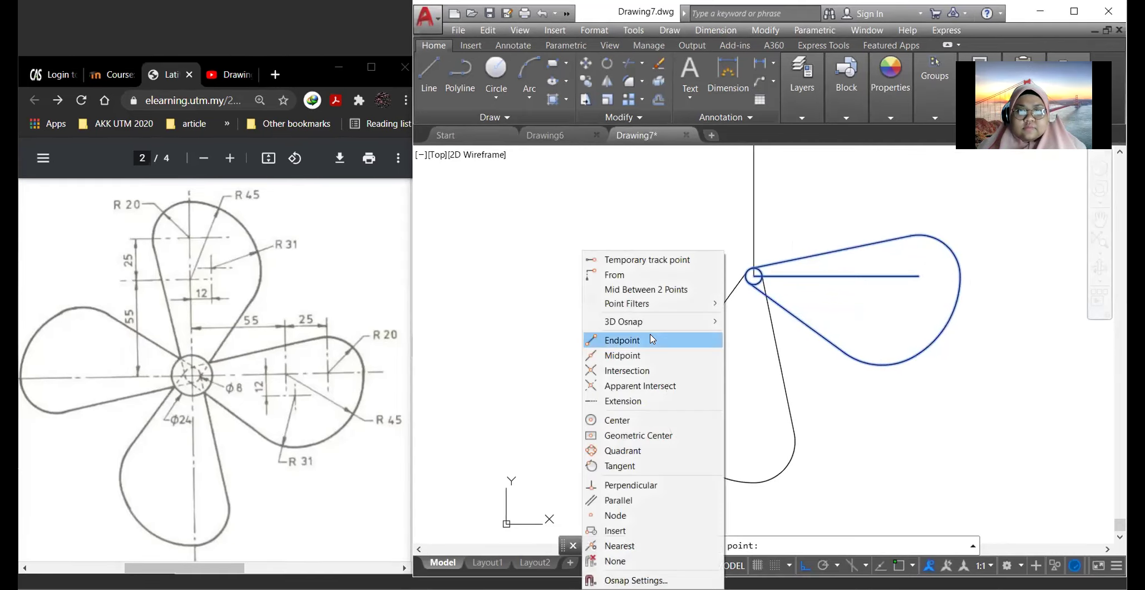
left_click(652, 339)
left_click(767, 281)
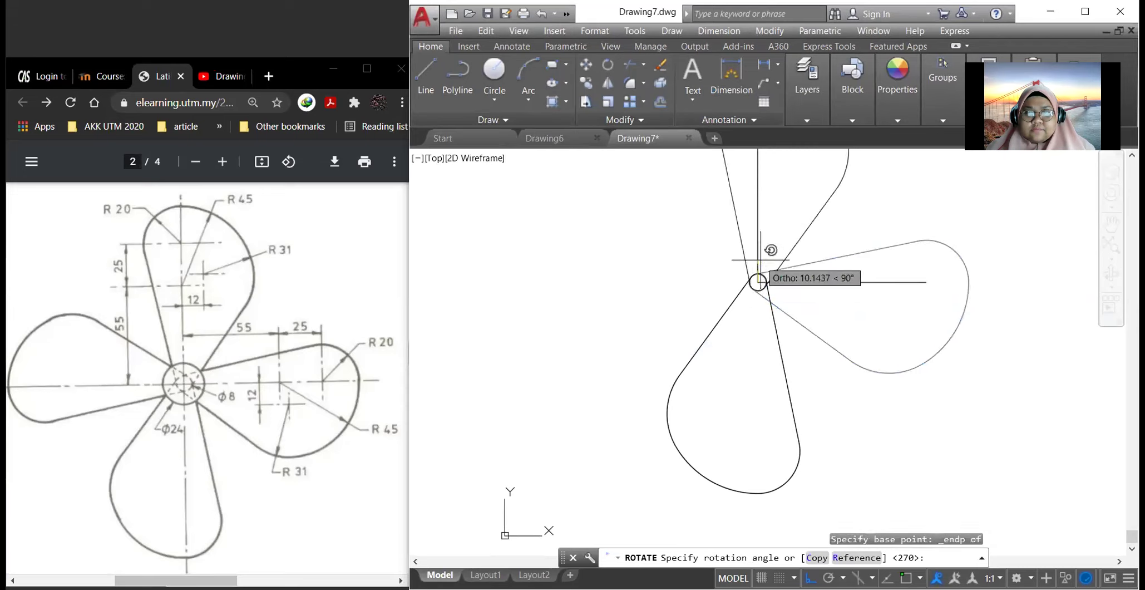
left_click(760, 260)
Step: Begin selecting the edges of the lower blade
scroll(758, 262, "up", 2)
scroll(753, 261, "down", 3)
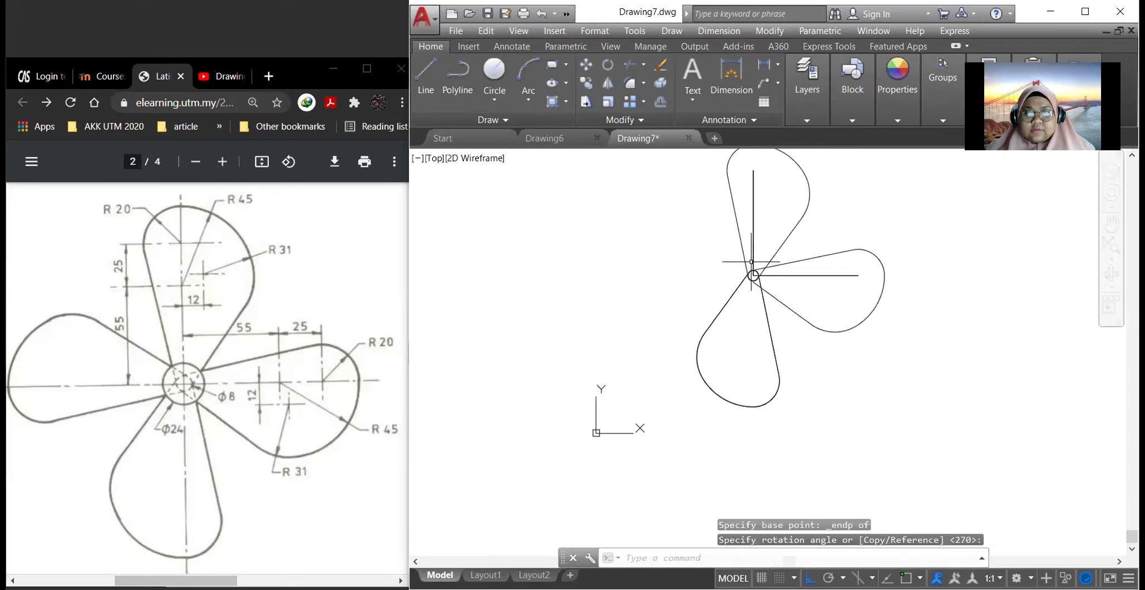
scroll(752, 261, "down", 2)
left_click(739, 291)
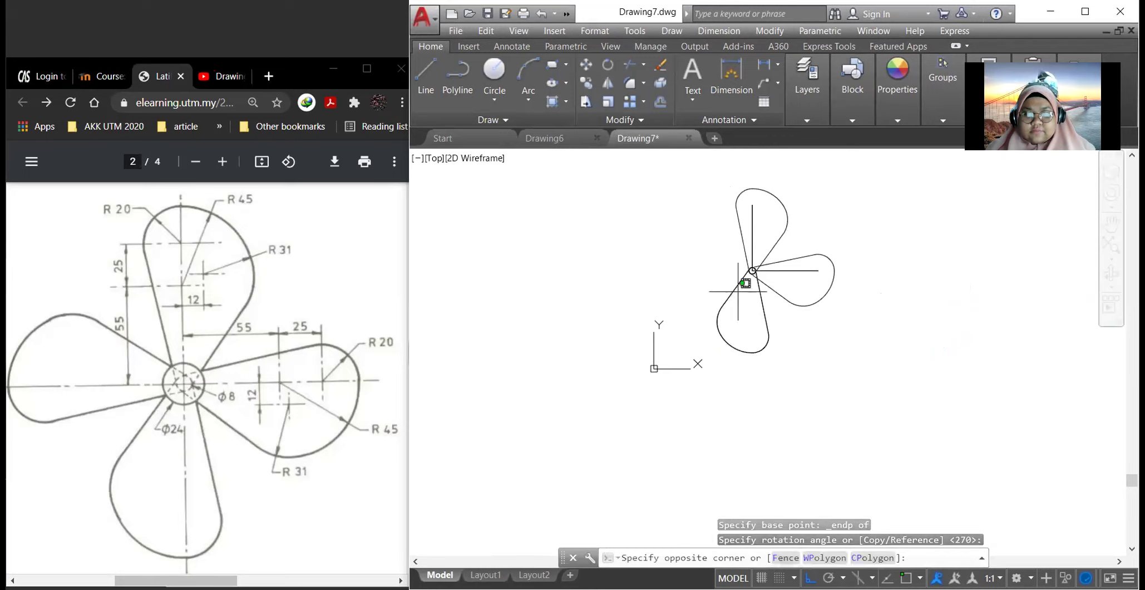
scroll(729, 293, "up", 5)
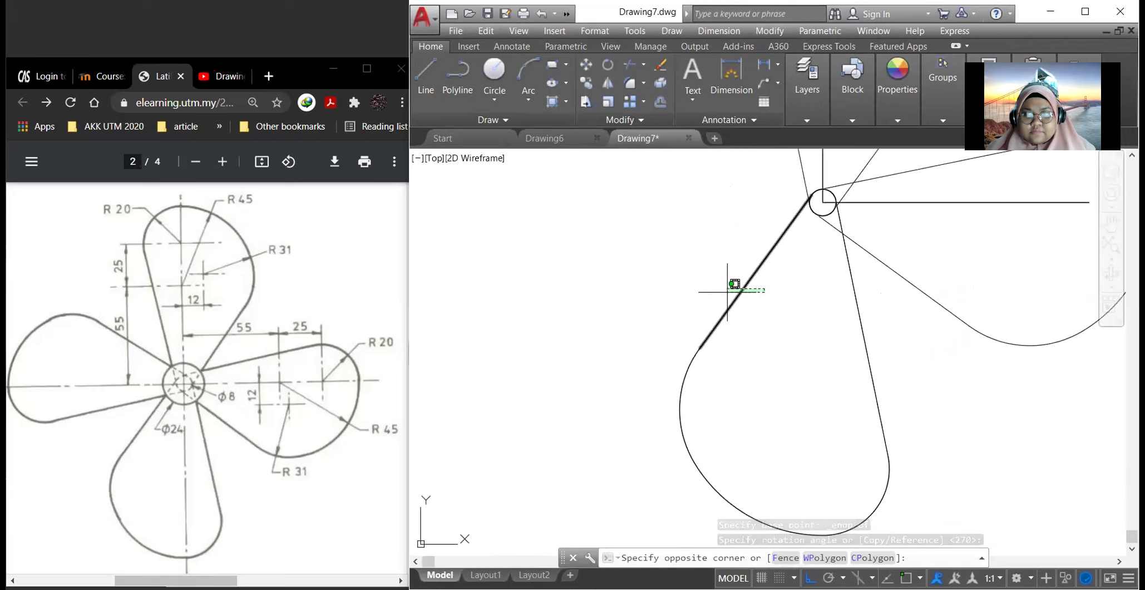
left_click(729, 292)
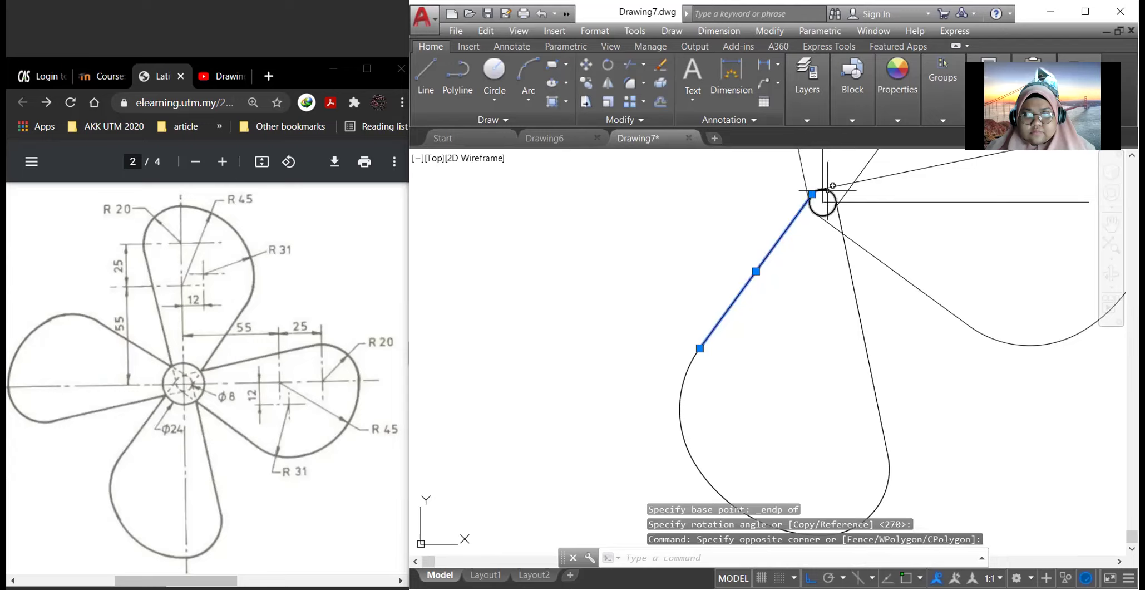
left_click(845, 241)
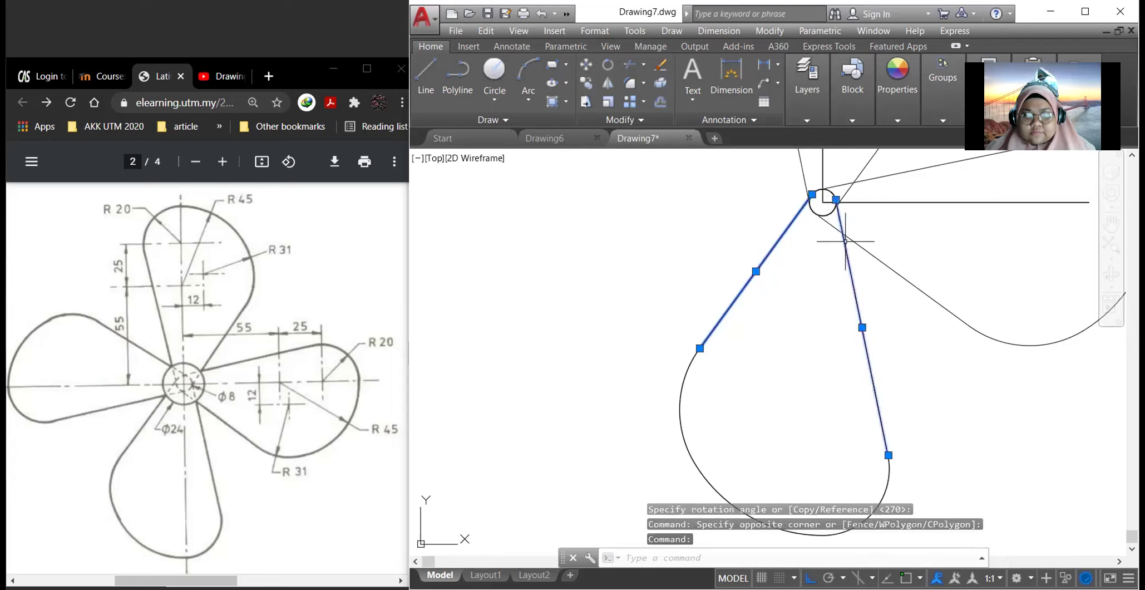
left_click(686, 433)
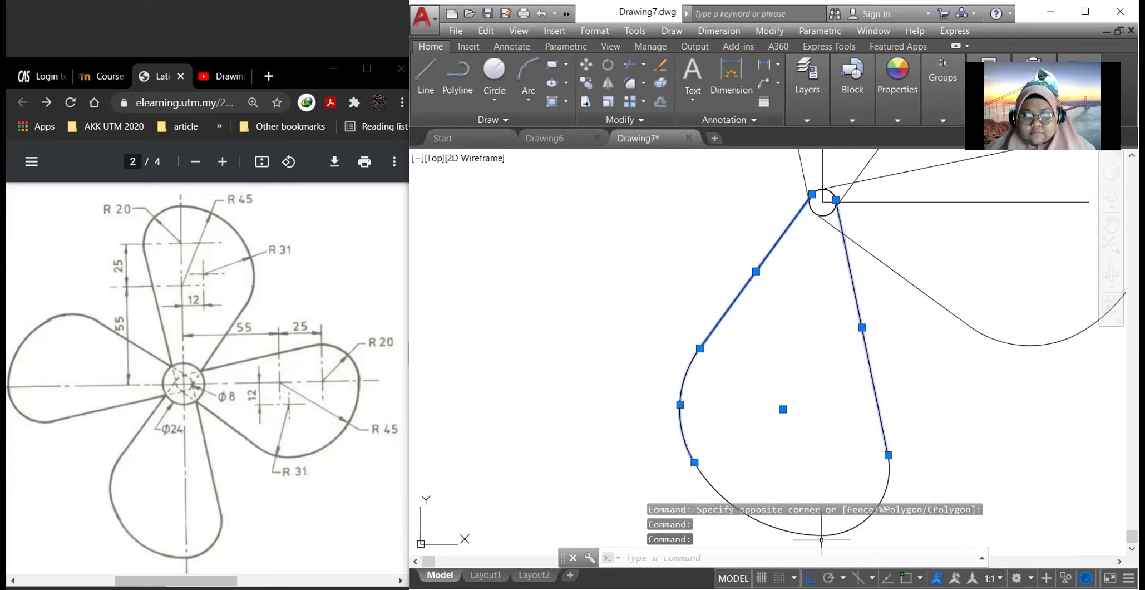
left_click(821, 537)
left_click(802, 533)
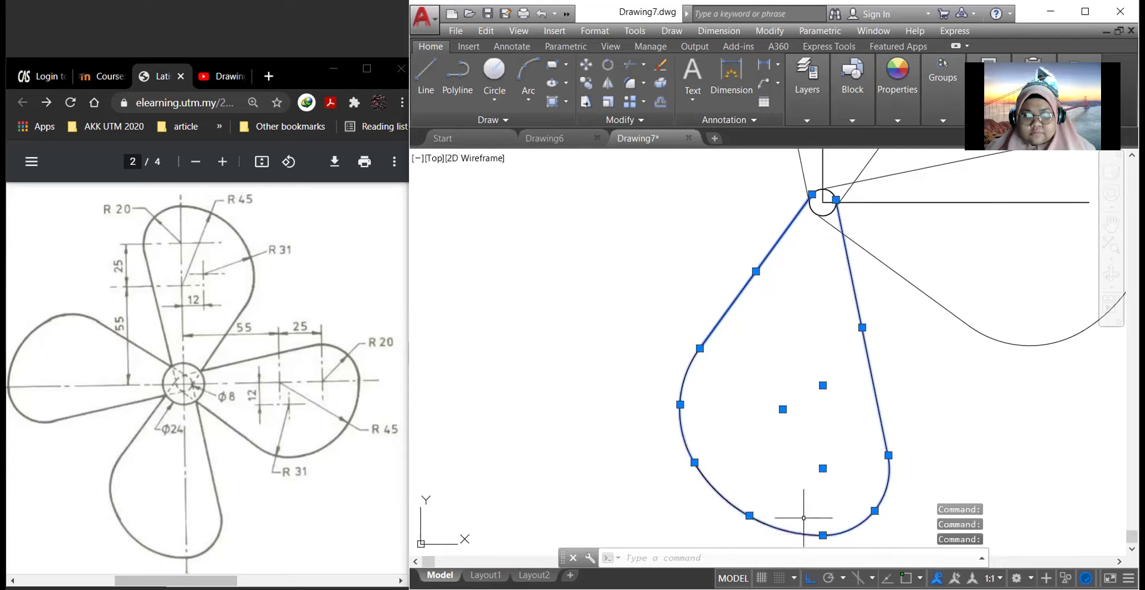
left_click(829, 191)
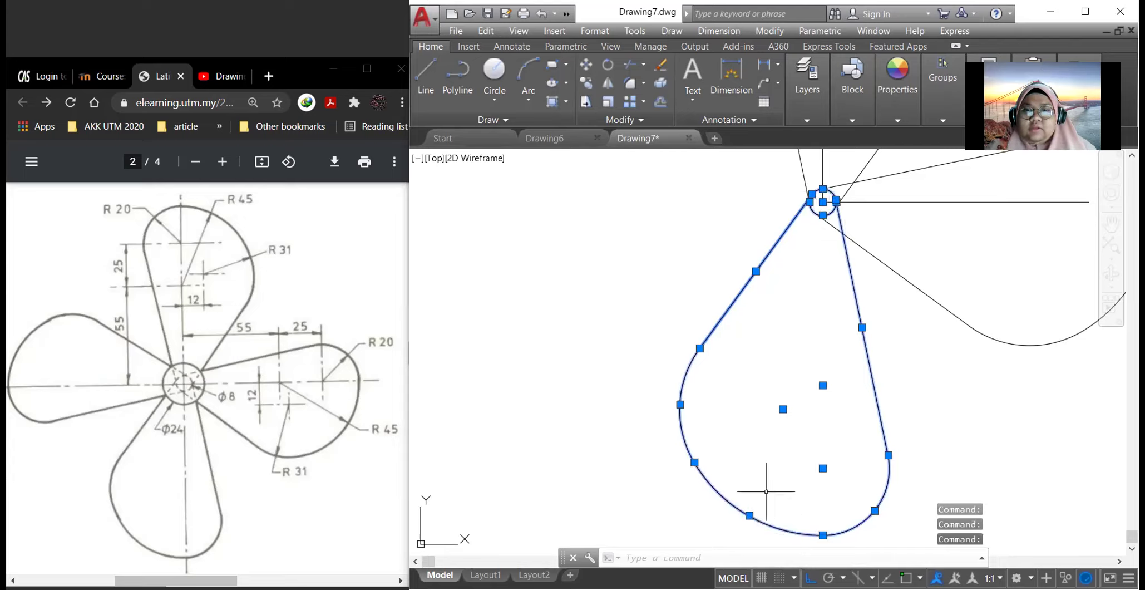
type("ro")
key("Return")
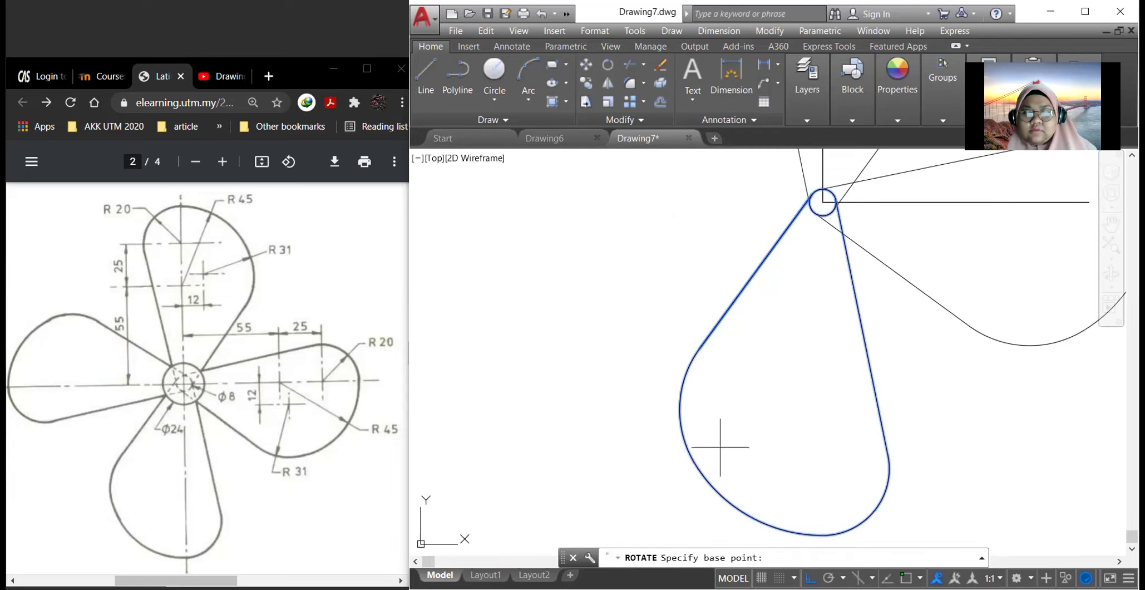
right_click(550, 246, "shift")
left_click(590, 338)
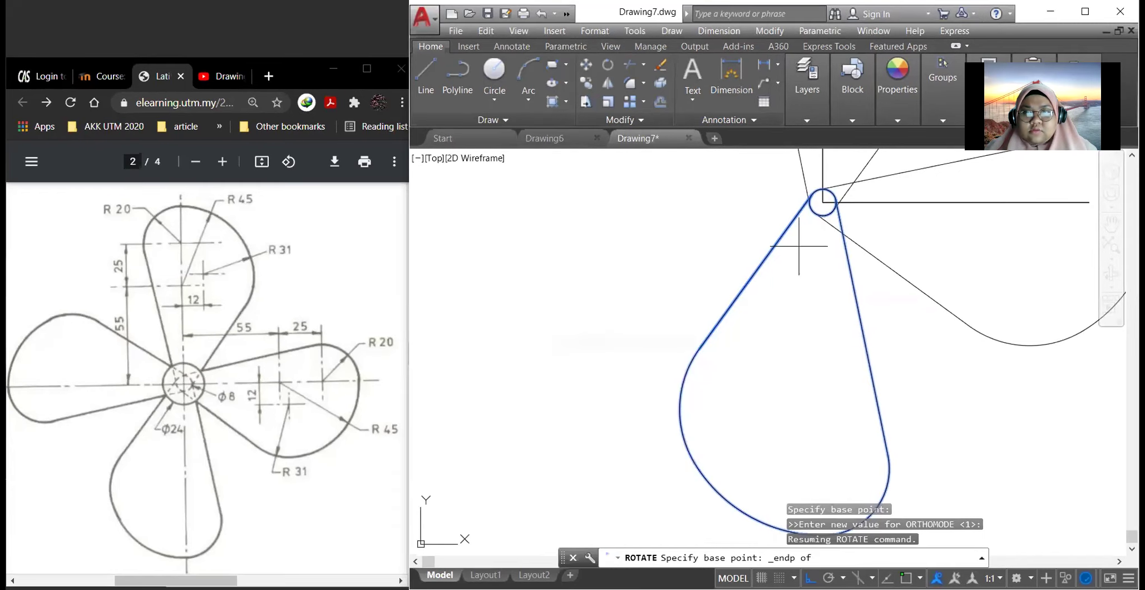
left_click(823, 199)
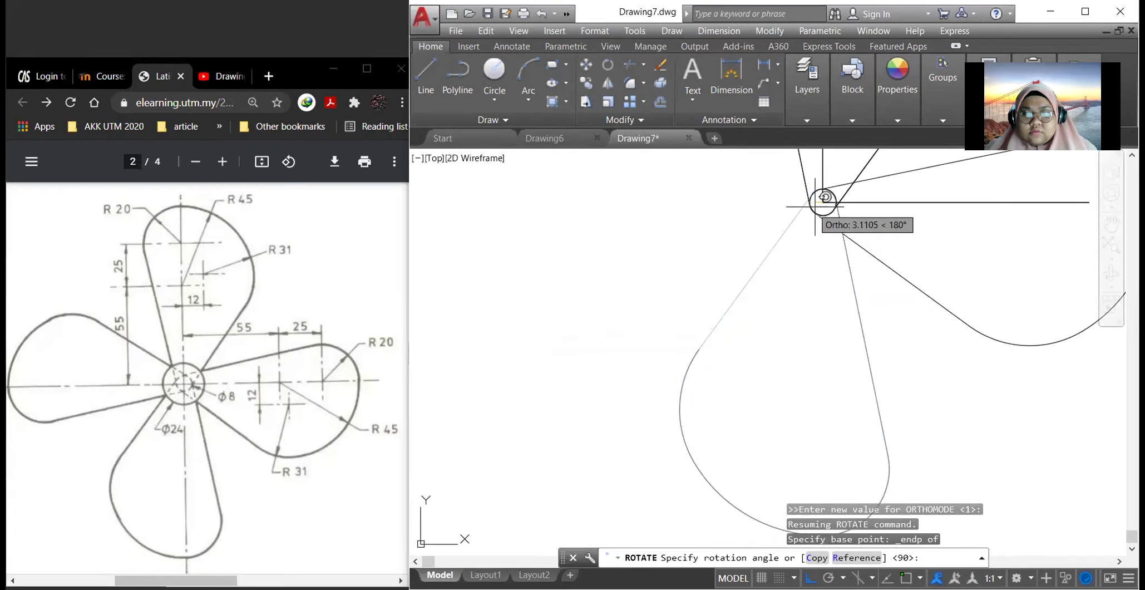
left_click(761, 303)
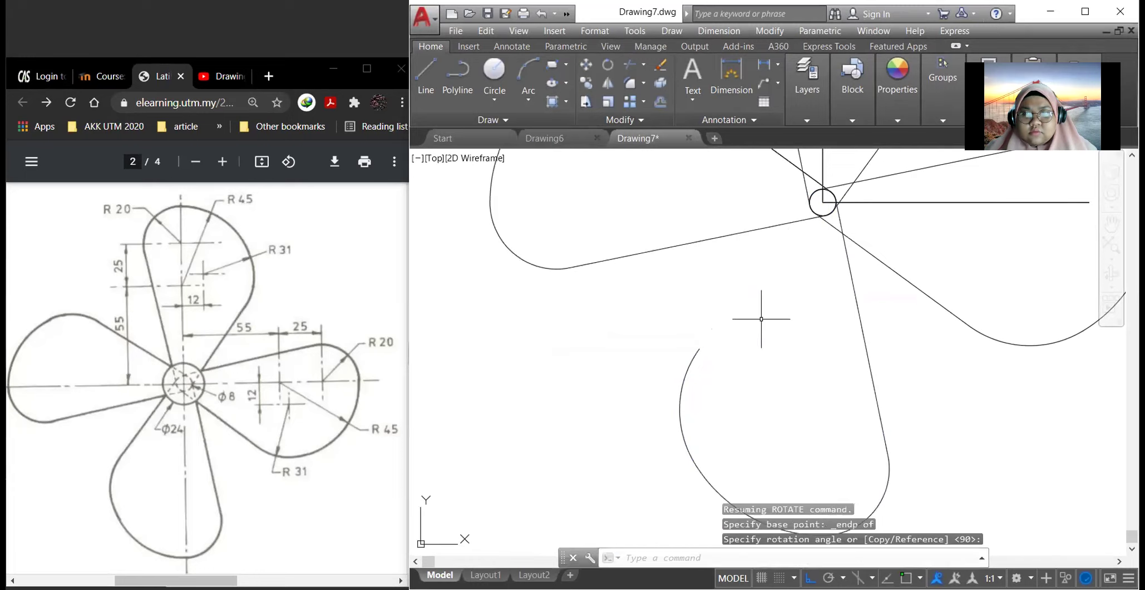
key("ctrl+z")
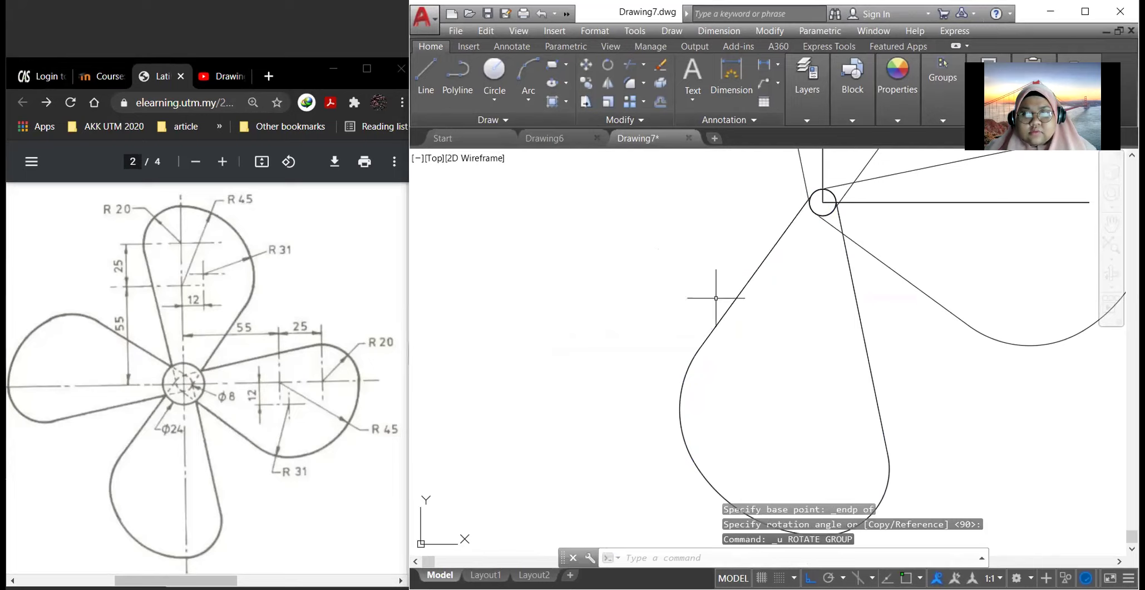
Step: Select the lower blade's straight edges, arcs and the hub circle
left_click(783, 230)
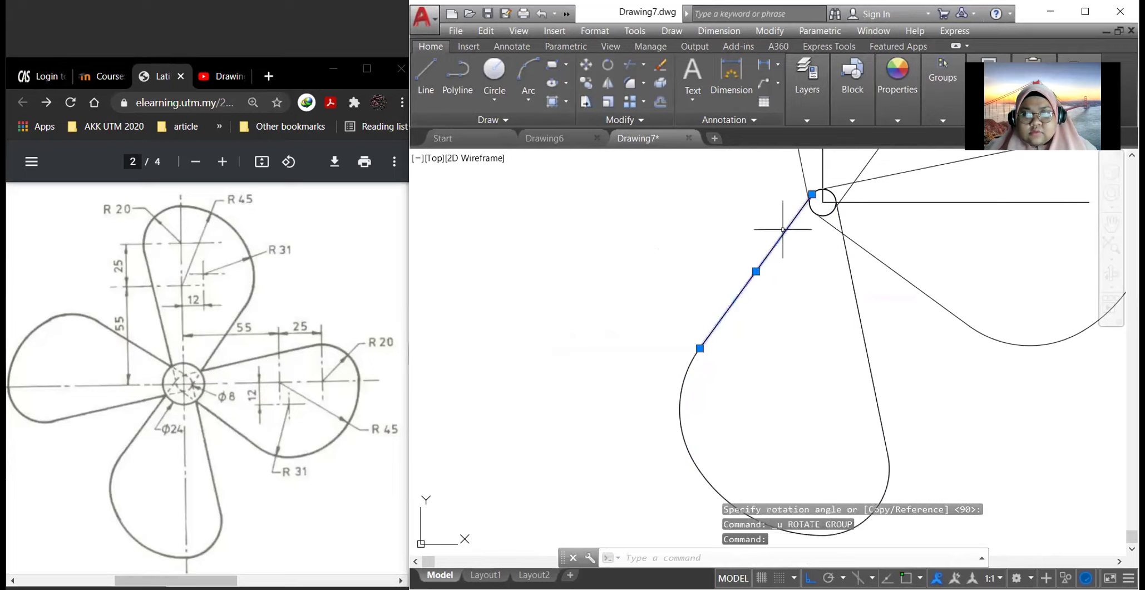
left_click(819, 205)
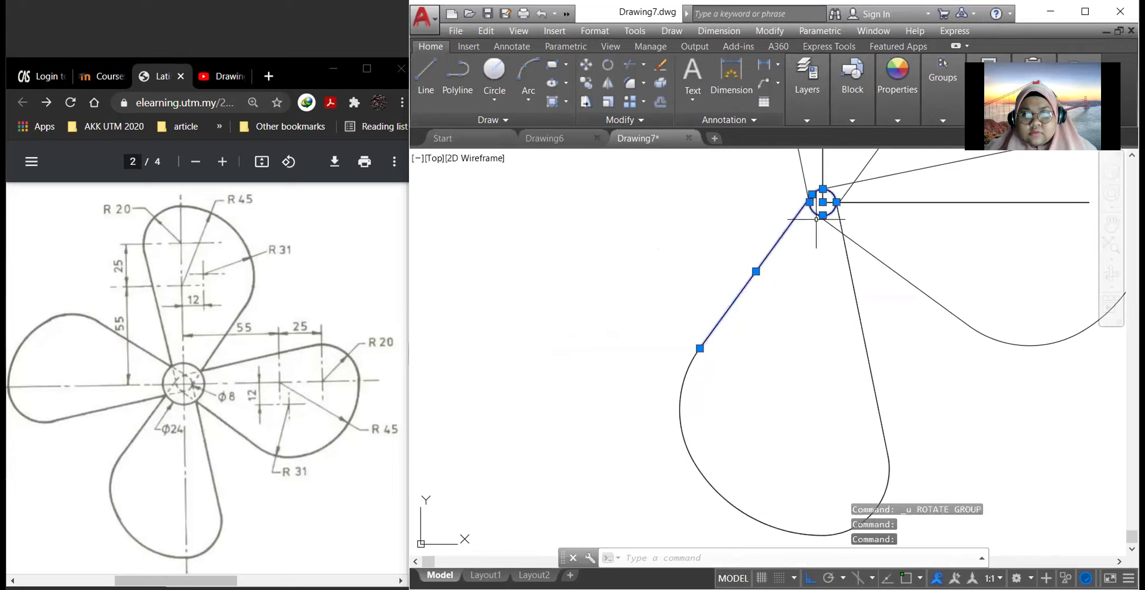
left_click(851, 269)
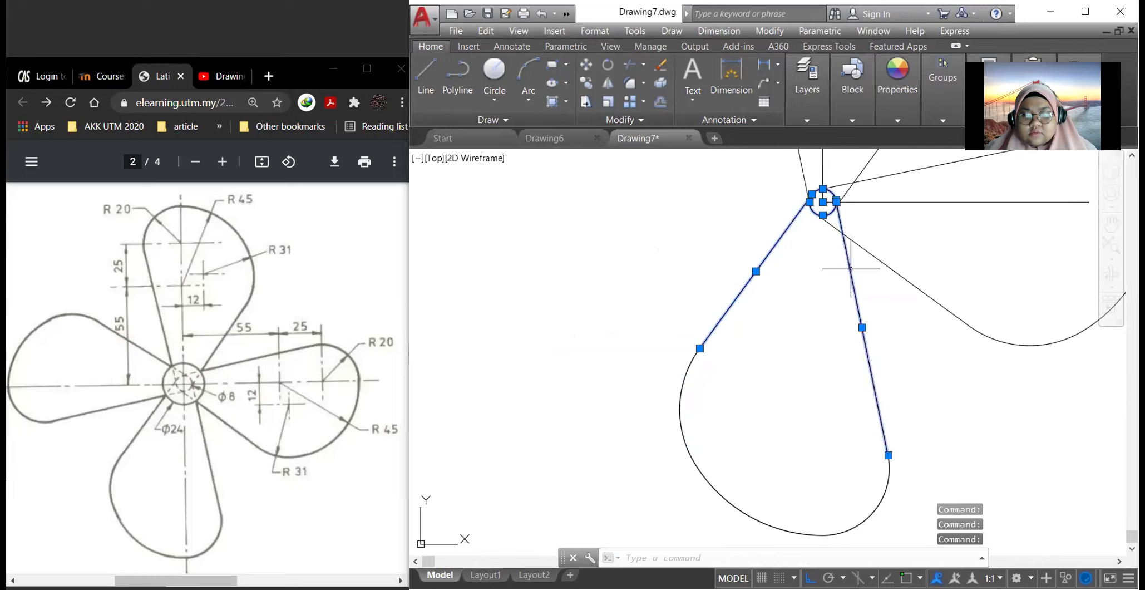
left_click(879, 508)
left_click(770, 523)
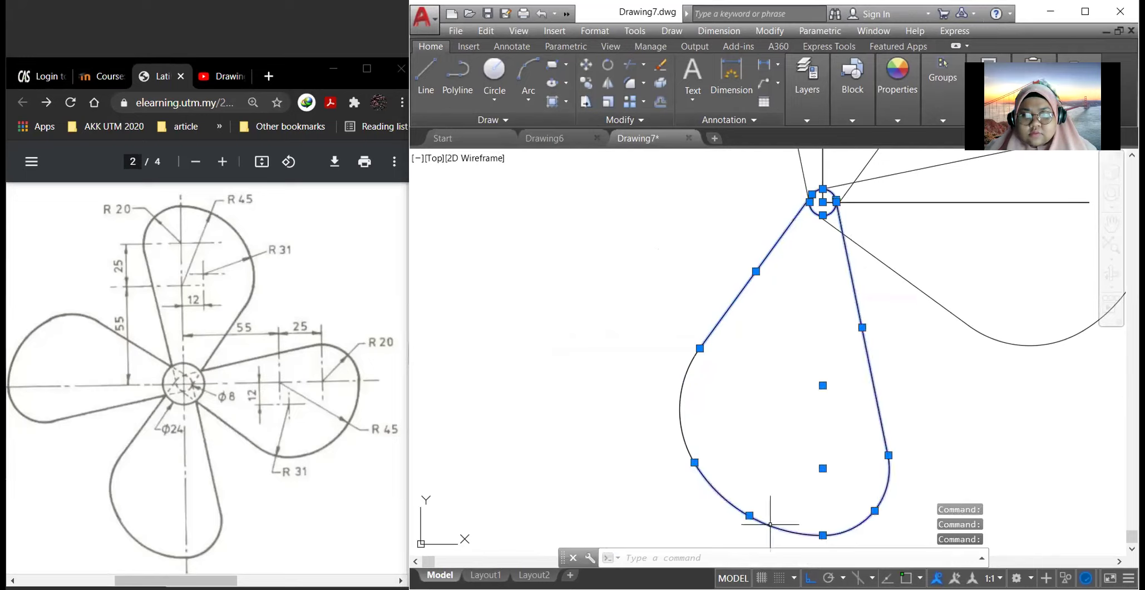
left_click(693, 359)
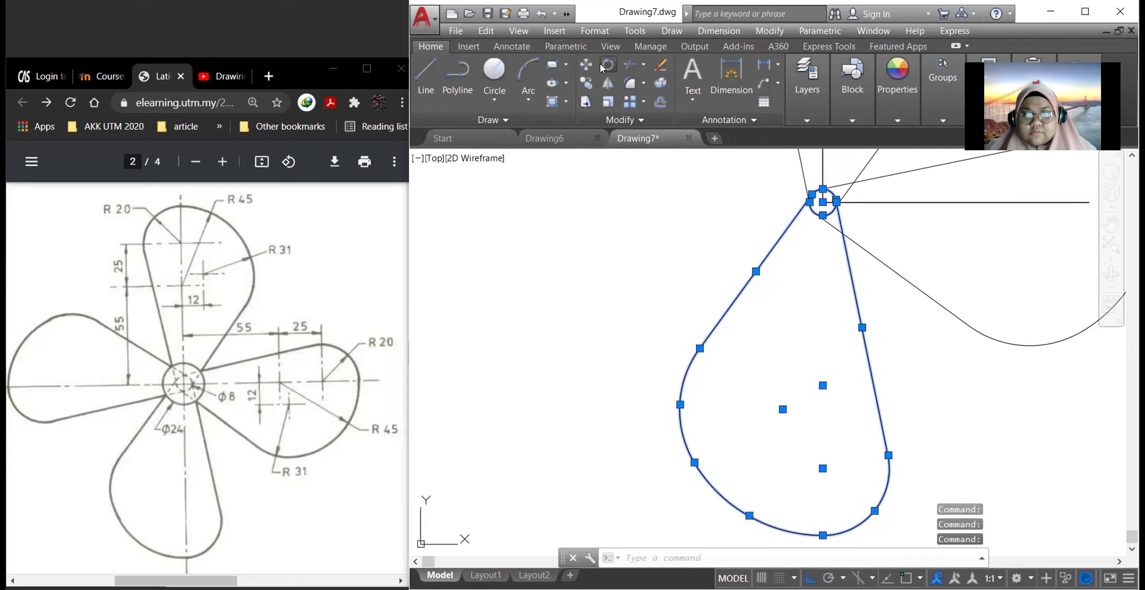
Step: Rotate-copy the lower blade about the hub endpoint so a fourth blade points left
type("ro")
key("Return")
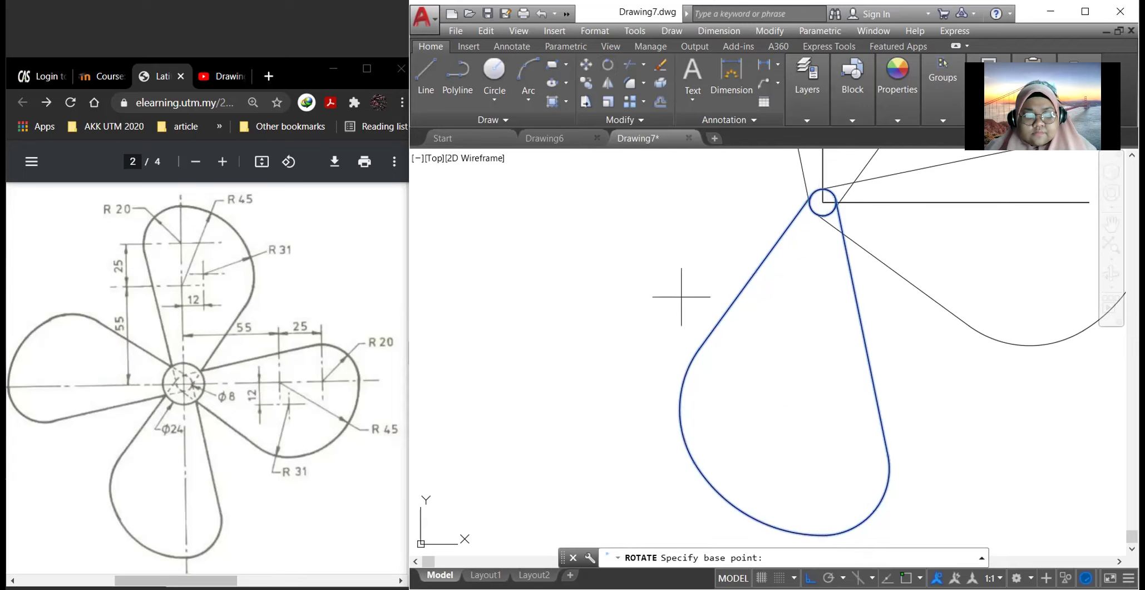
right_click(682, 299, "shift")
left_click(714, 340)
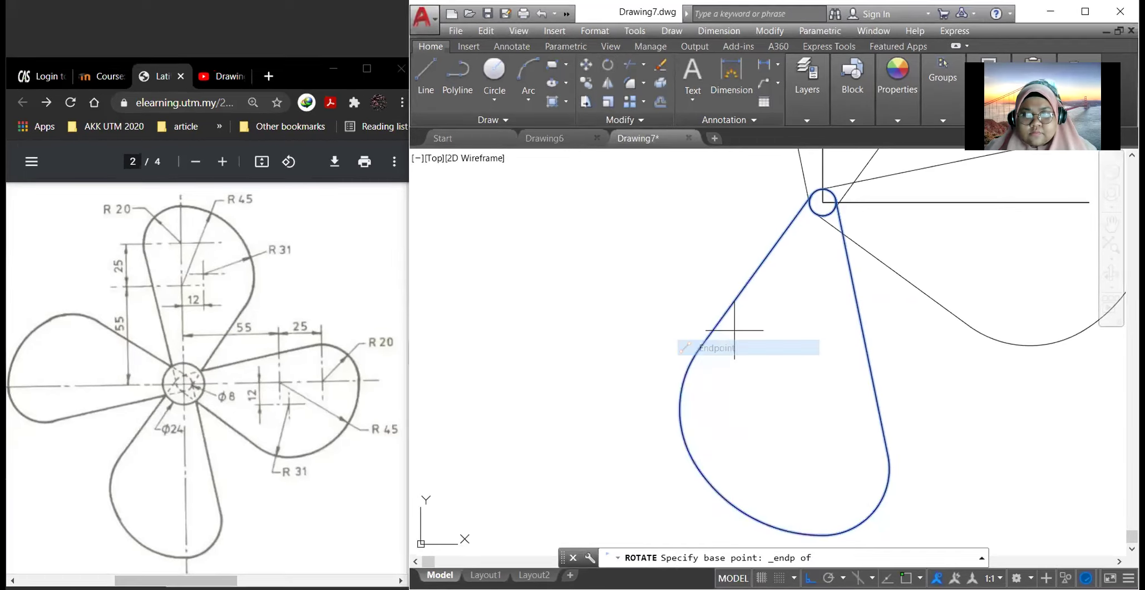
left_click(823, 202)
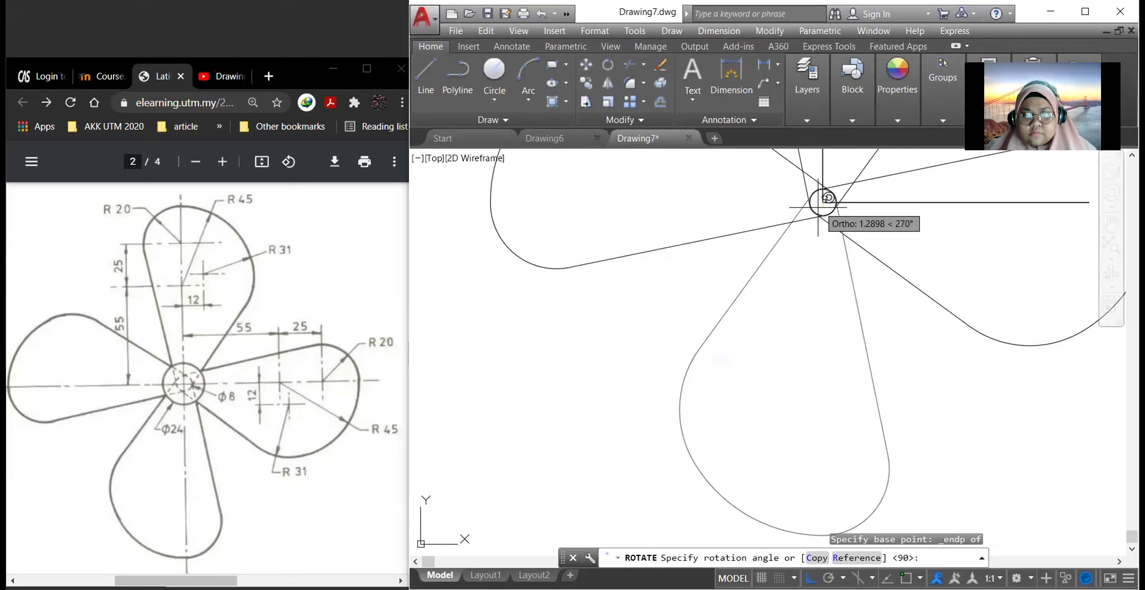
left_click(818, 207)
scroll(913, 298, "down", 2)
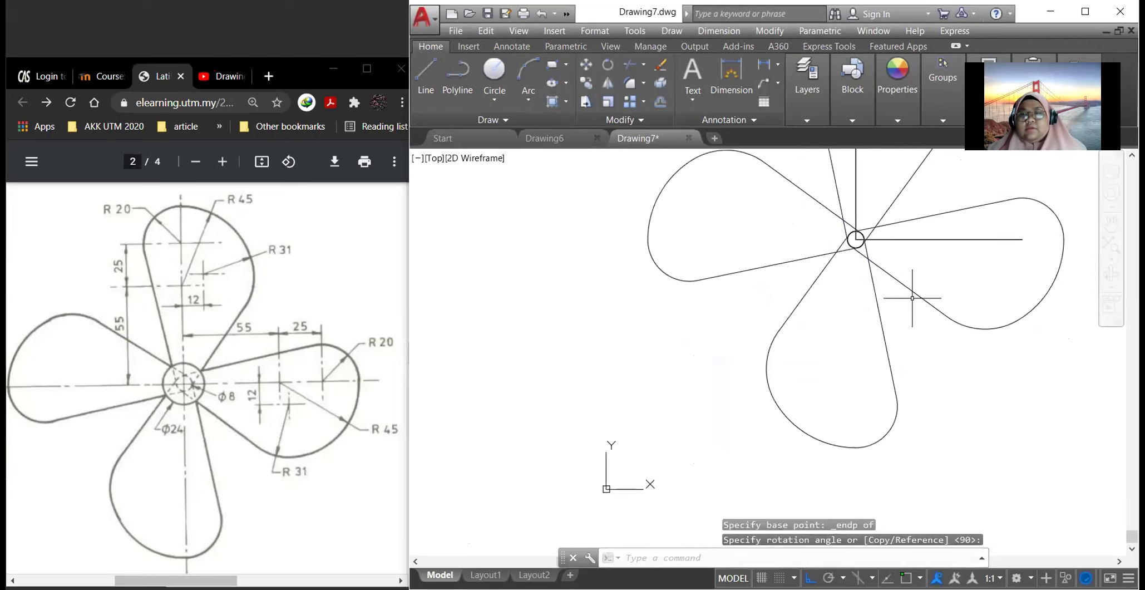
scroll(913, 298, "down", 4)
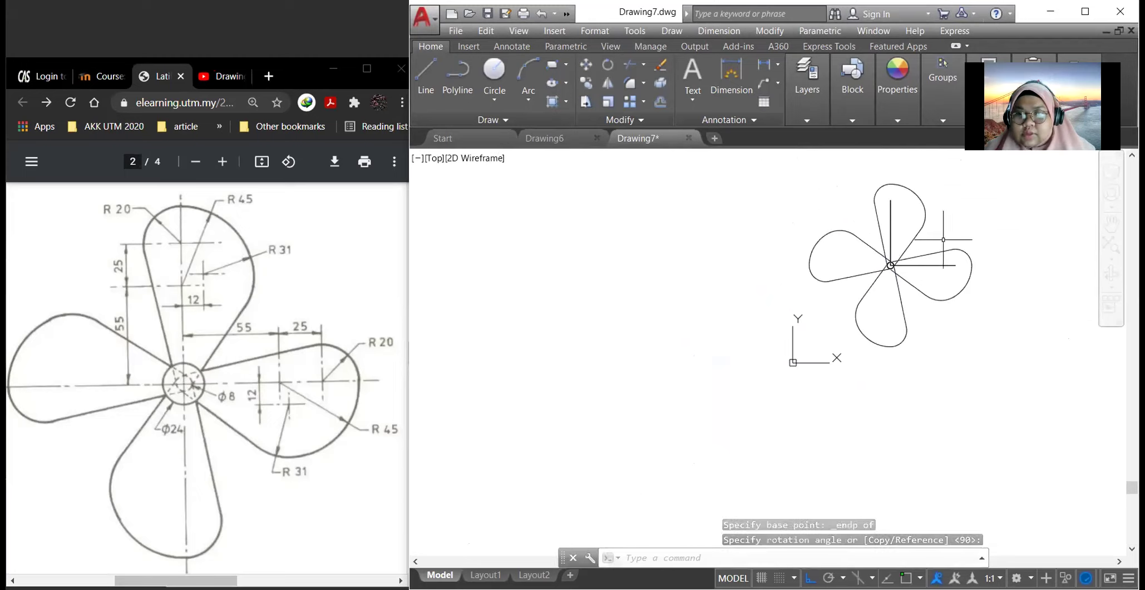
scroll(957, 230, "up", 4)
Step: Erase a stray short construction line in the upper blade
scroll(964, 220, "up", 2)
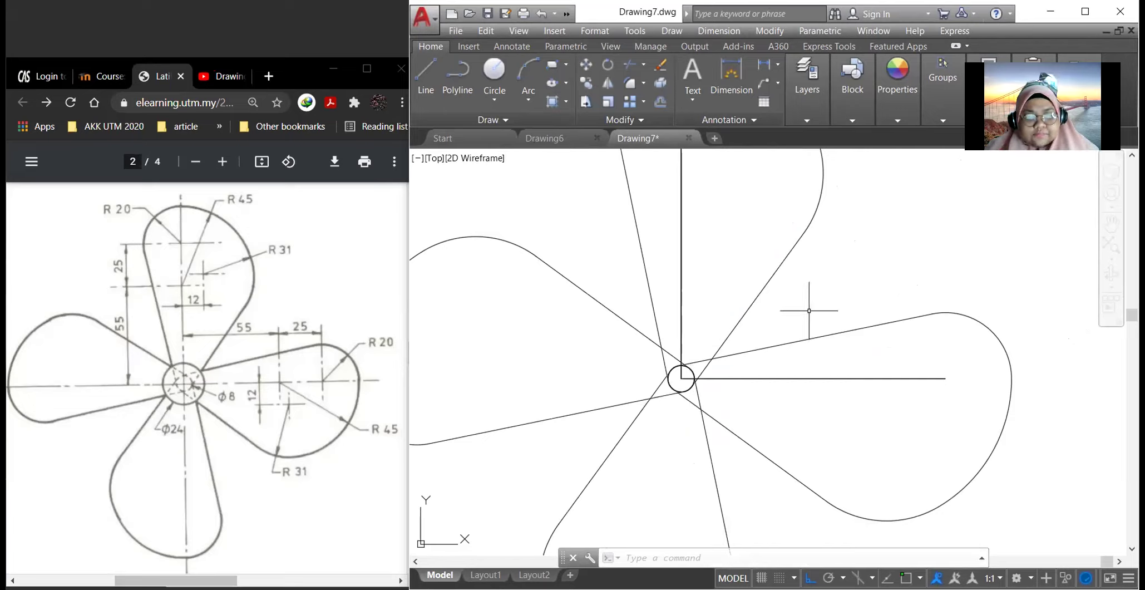
type("e")
key("Return")
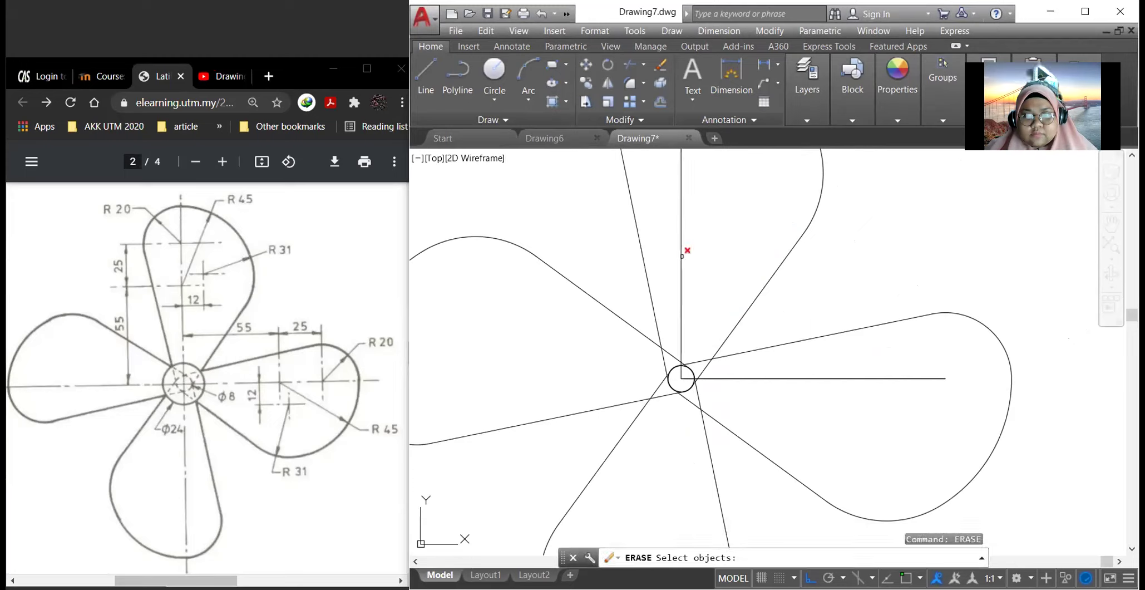
left_click(684, 250)
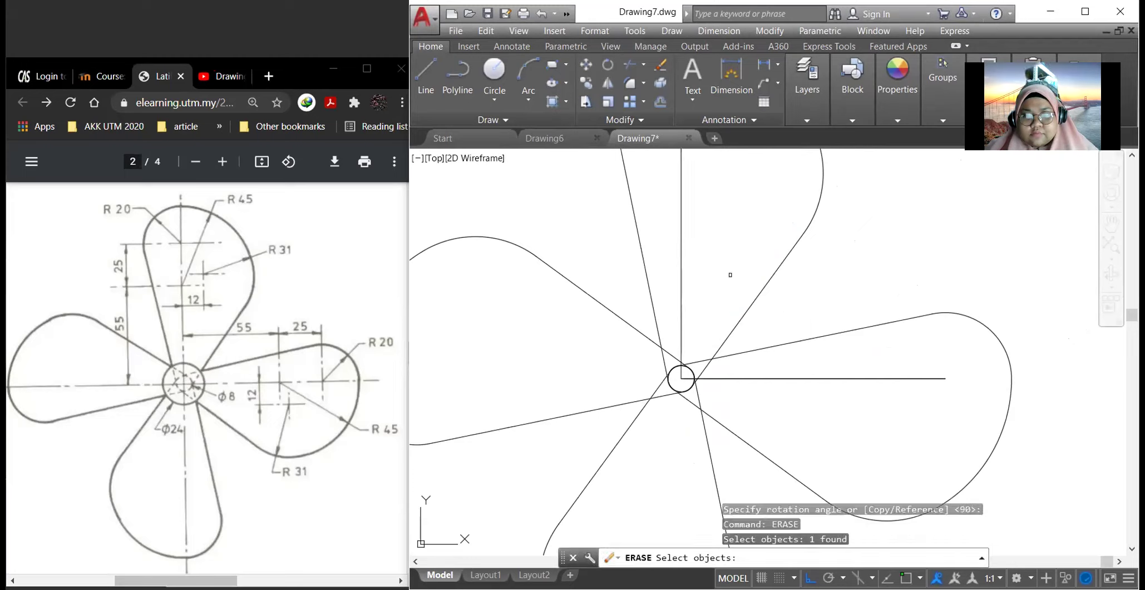
key("Return")
scroll(724, 271, "down", 4)
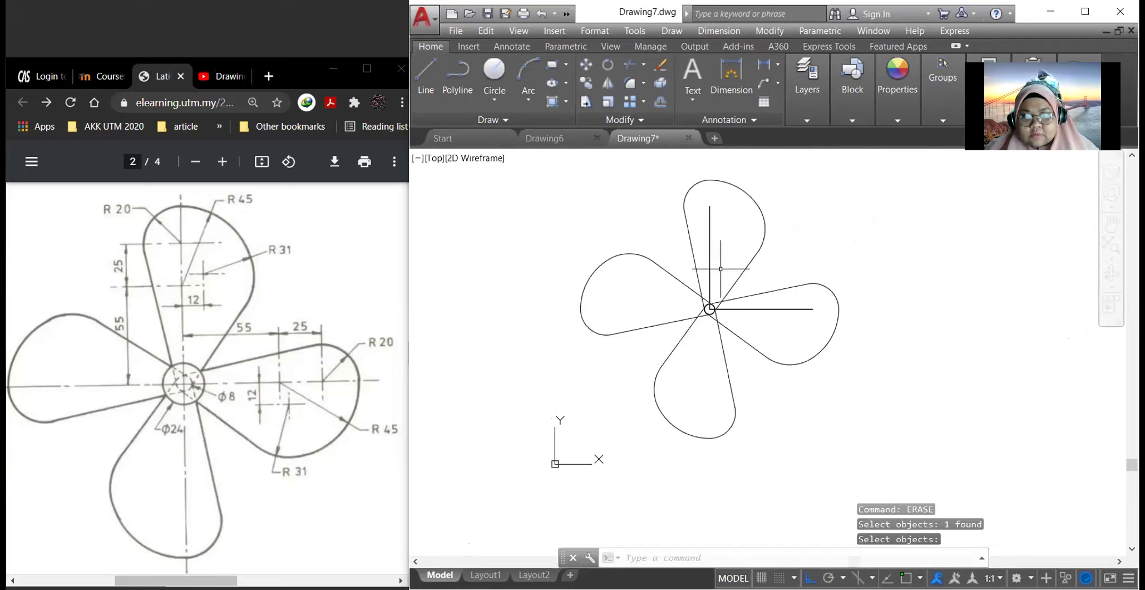
Step: Erase another leftover line and the vertical centre line above the hub
type("erase")
key("Return")
left_click(711, 272)
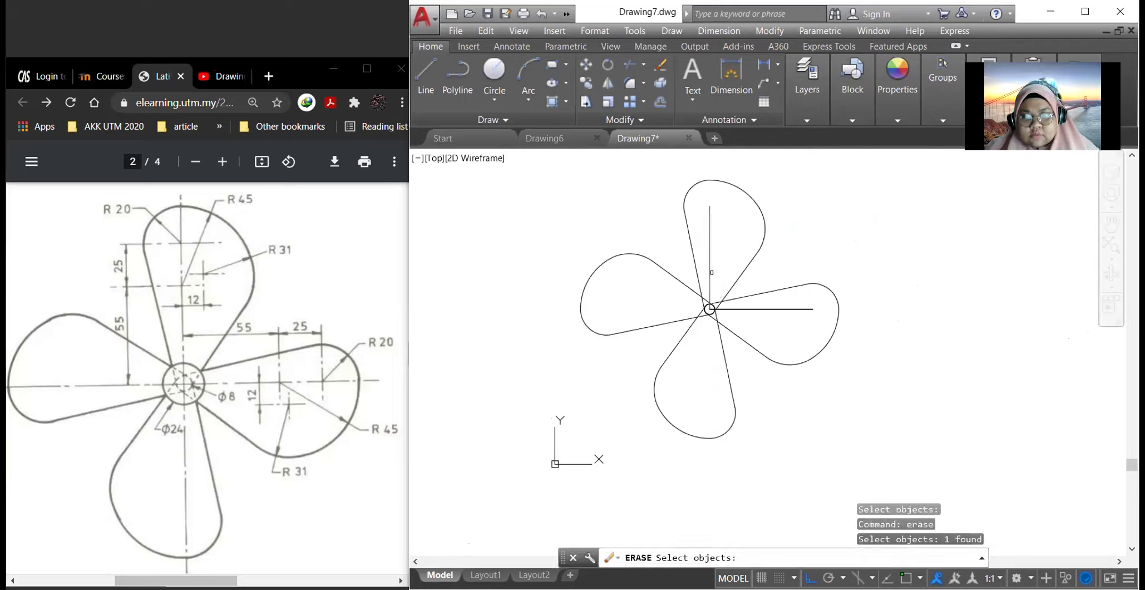
key("Return")
left_click(712, 278)
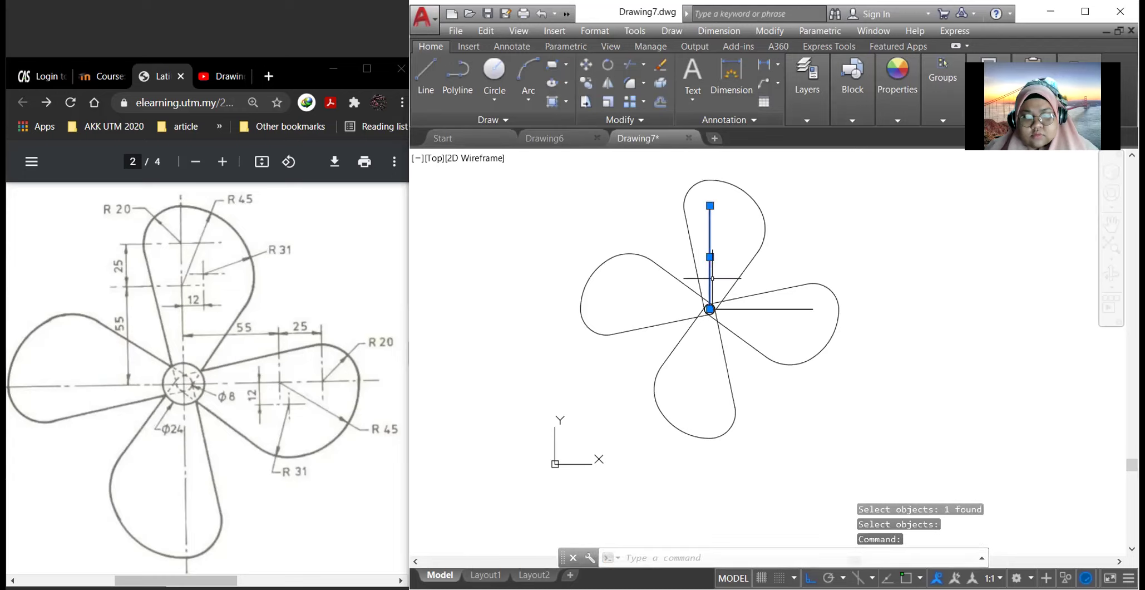
key("Delete")
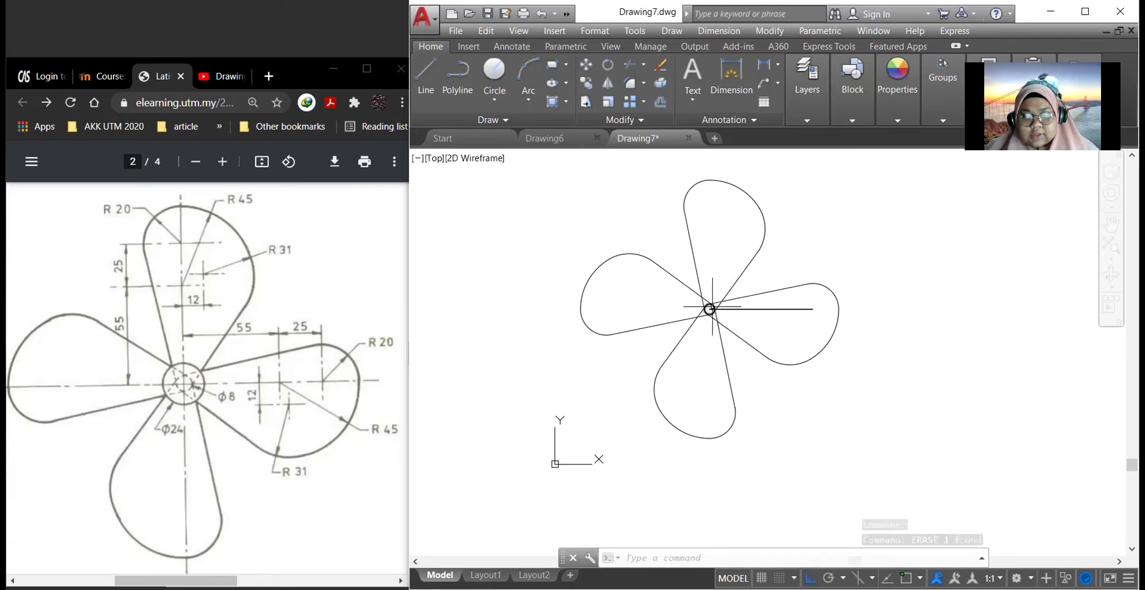
scroll(715, 310, "up", 4)
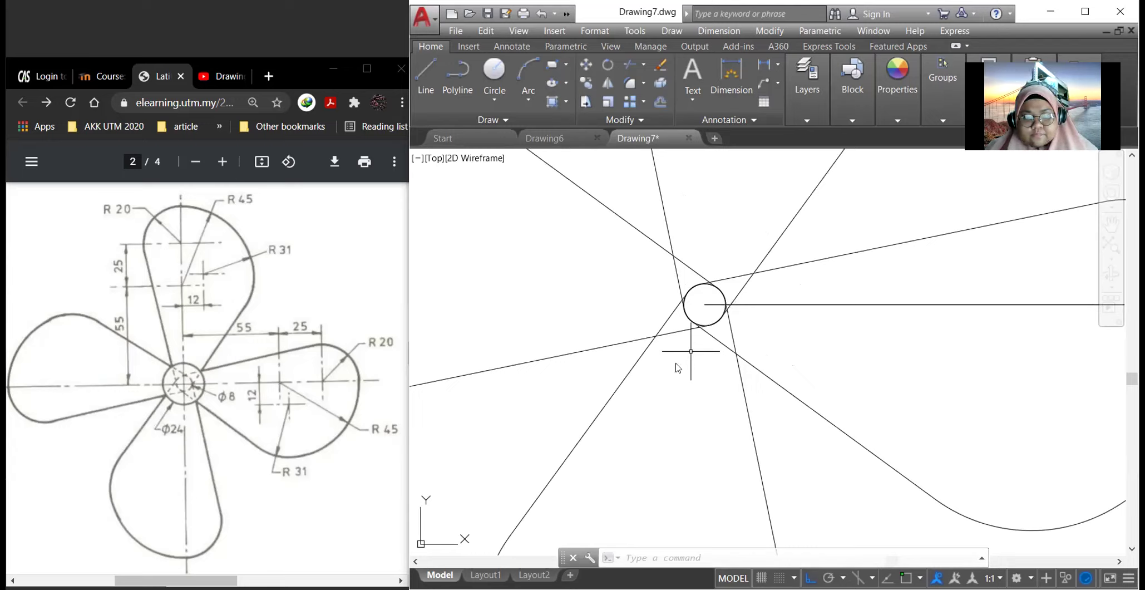
Step: Draw a diameter-24 circle centred on the hub centre using an Endpoint snap
type("cir")
key("Return")
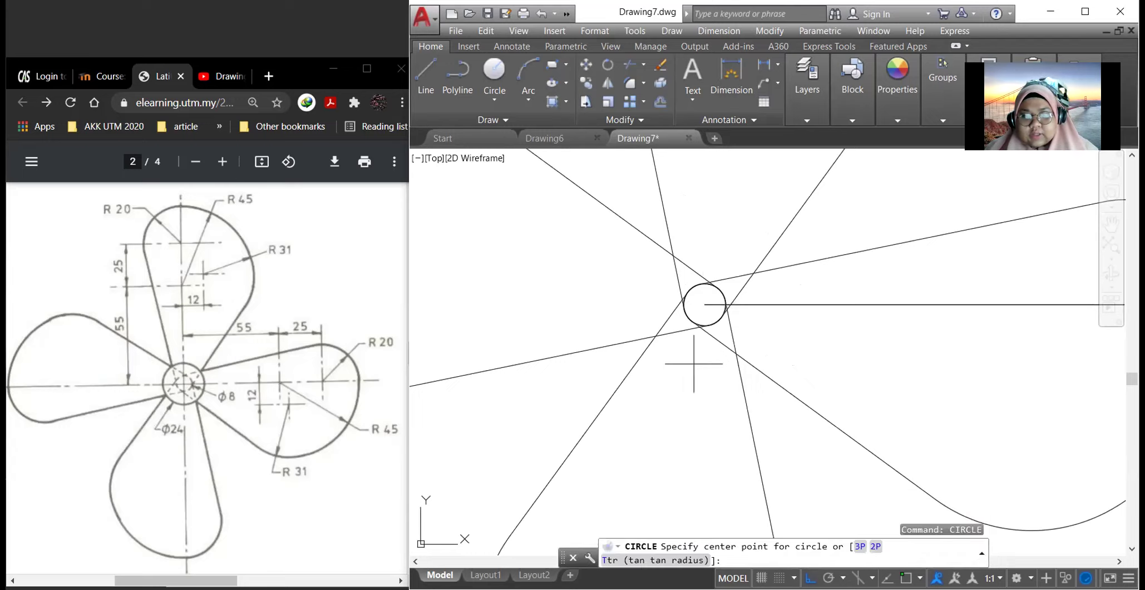
right_click(709, 432, "shift")
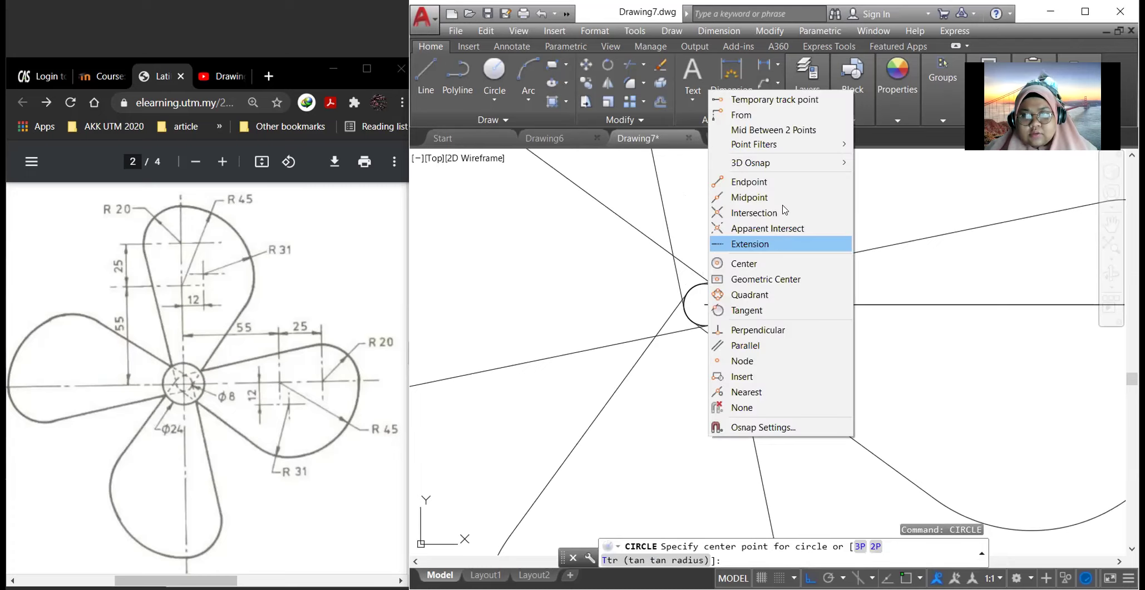
left_click(791, 183)
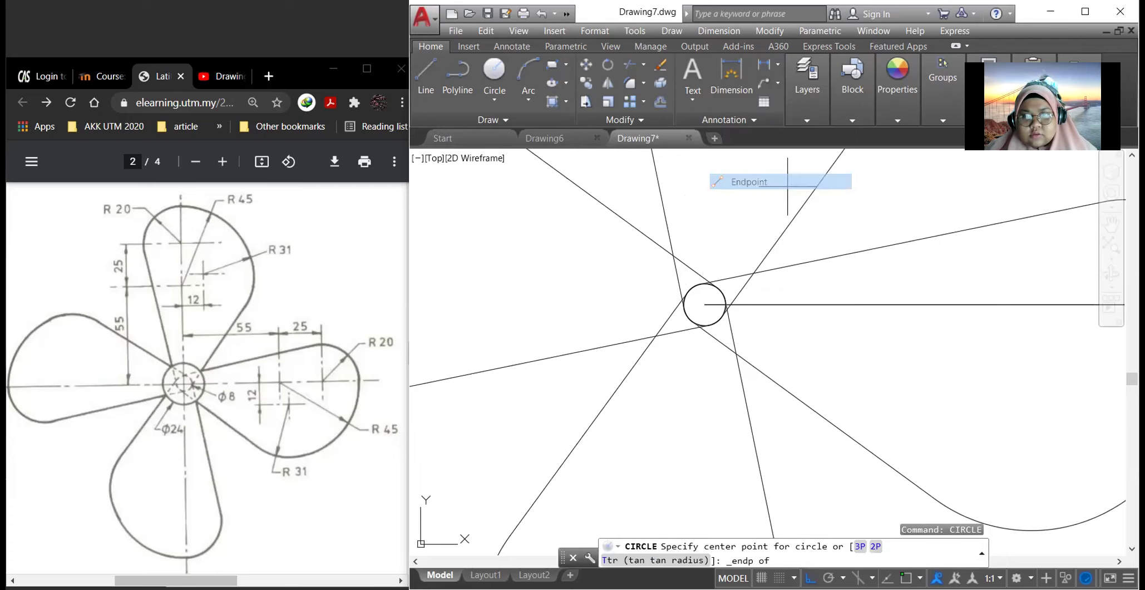
left_click(705, 304)
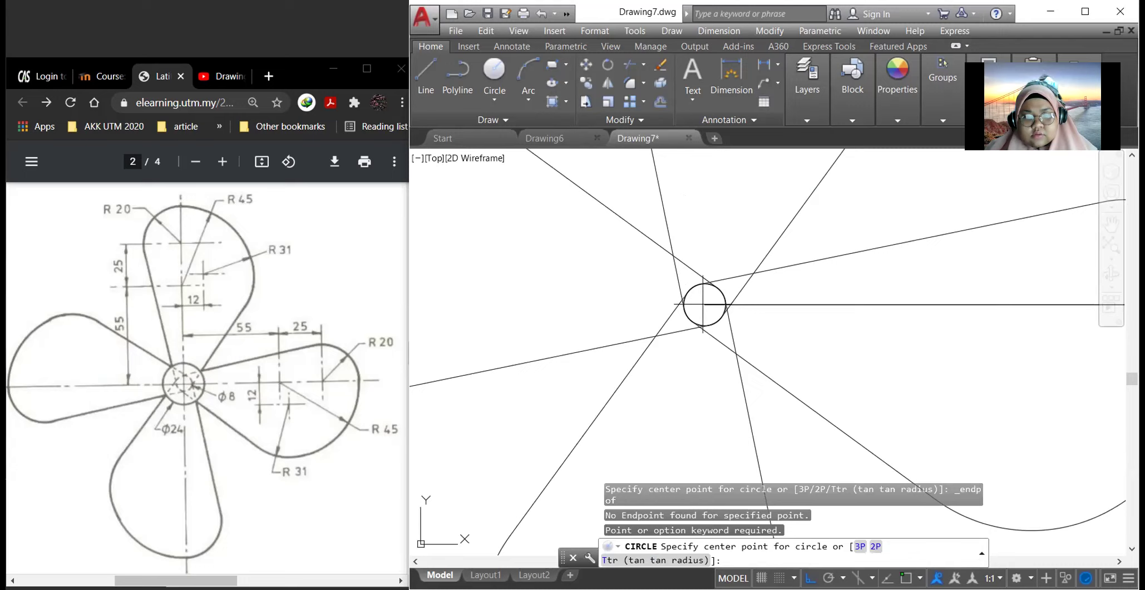
right_click(775, 162, "shift")
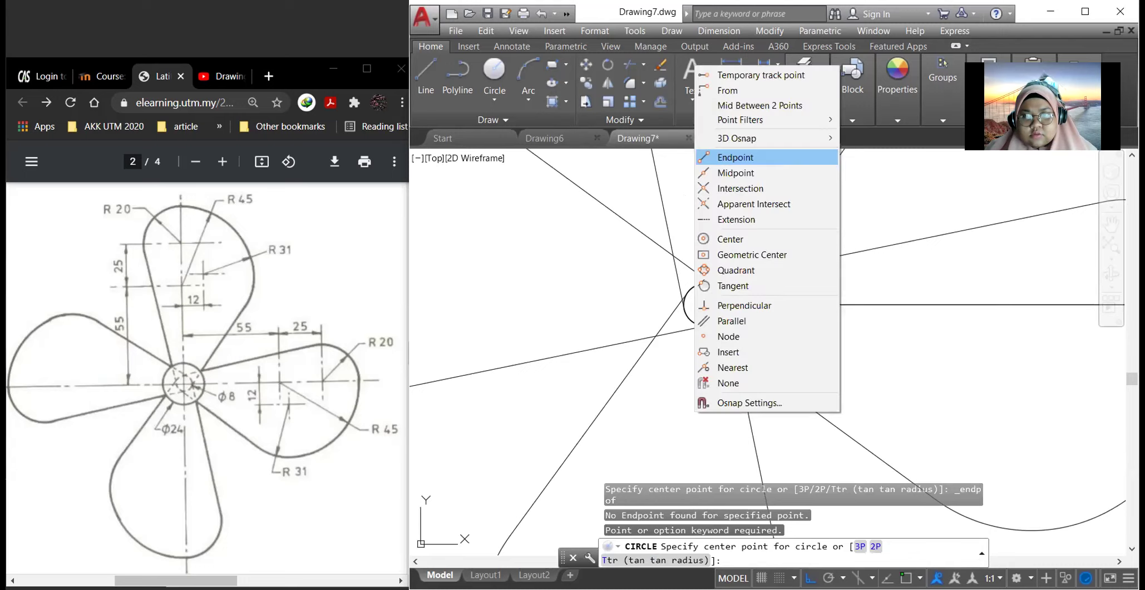
left_click(768, 158)
left_click(705, 303)
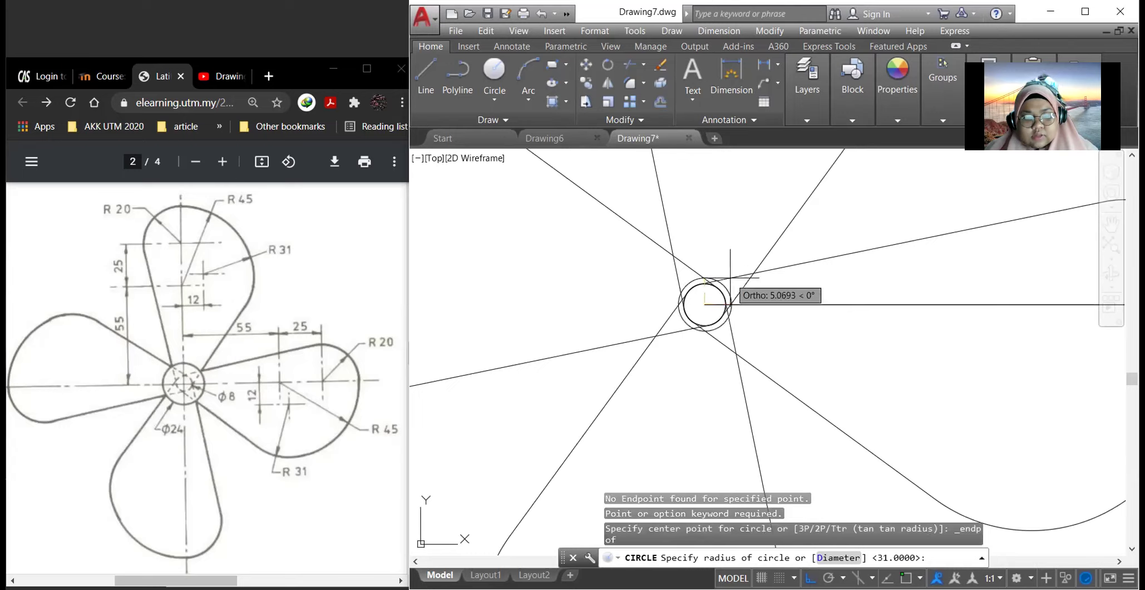
type("d")
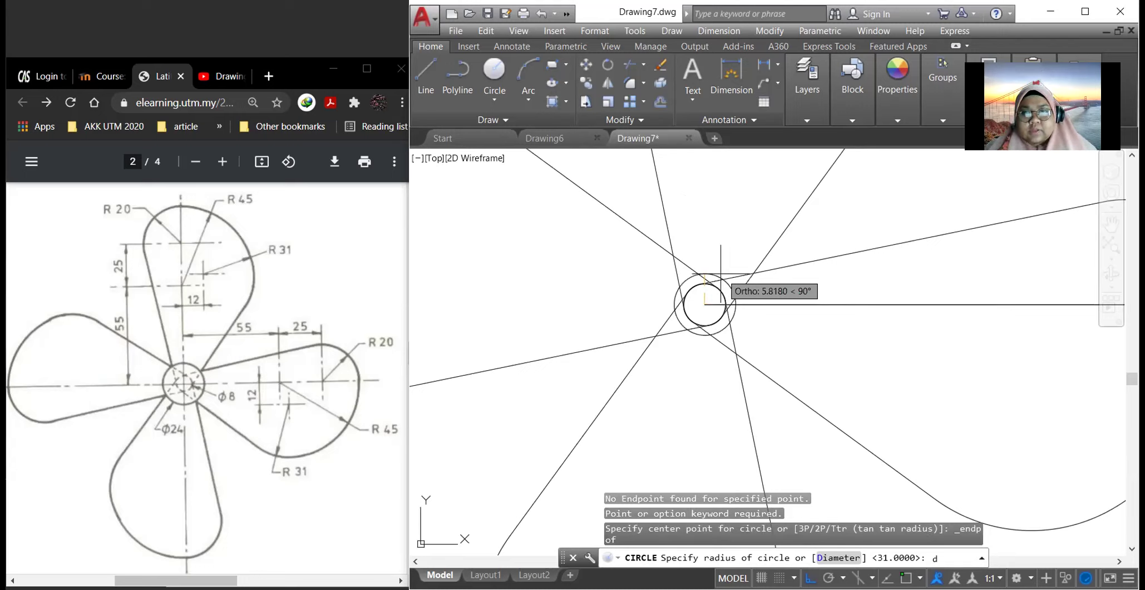
key("Return")
type("24")
key("Return")
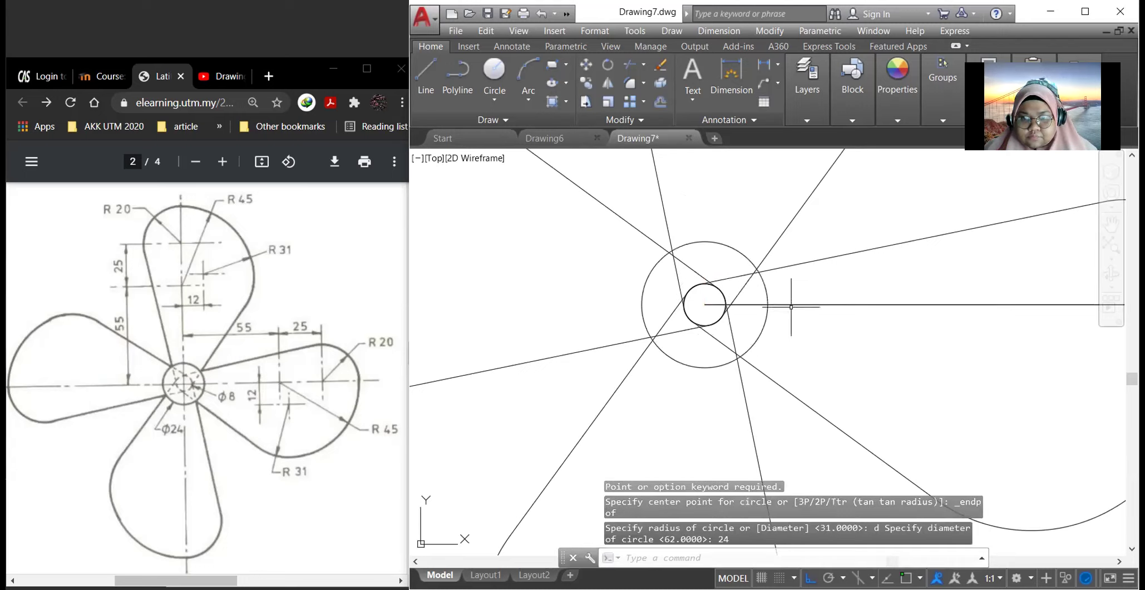
left_click(791, 305)
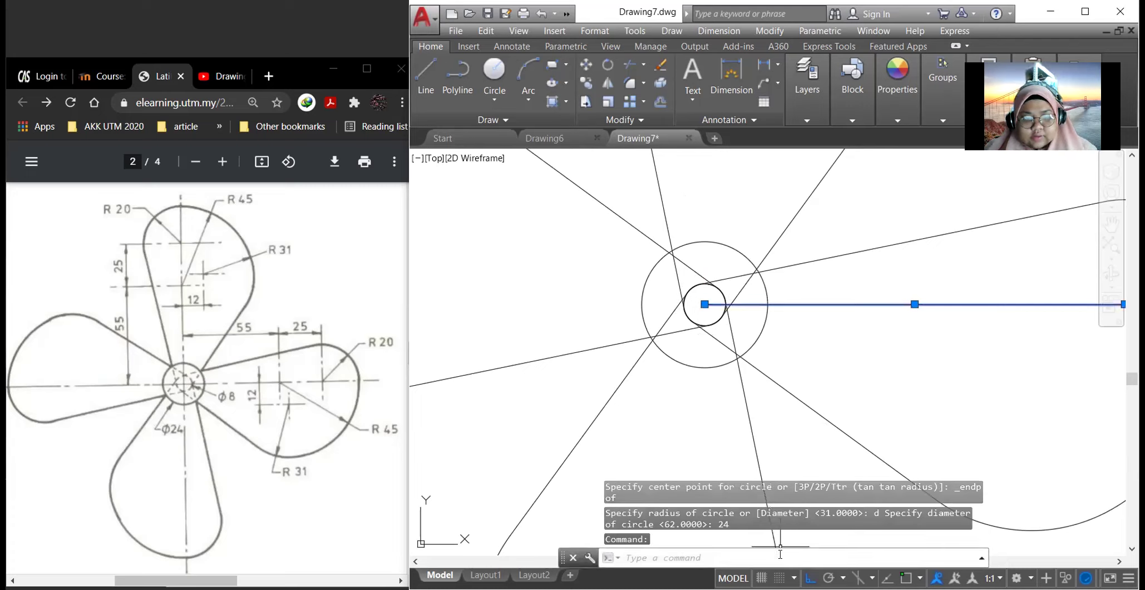
Step: Erase the horizontal construction line running right from the hub
type("erae")
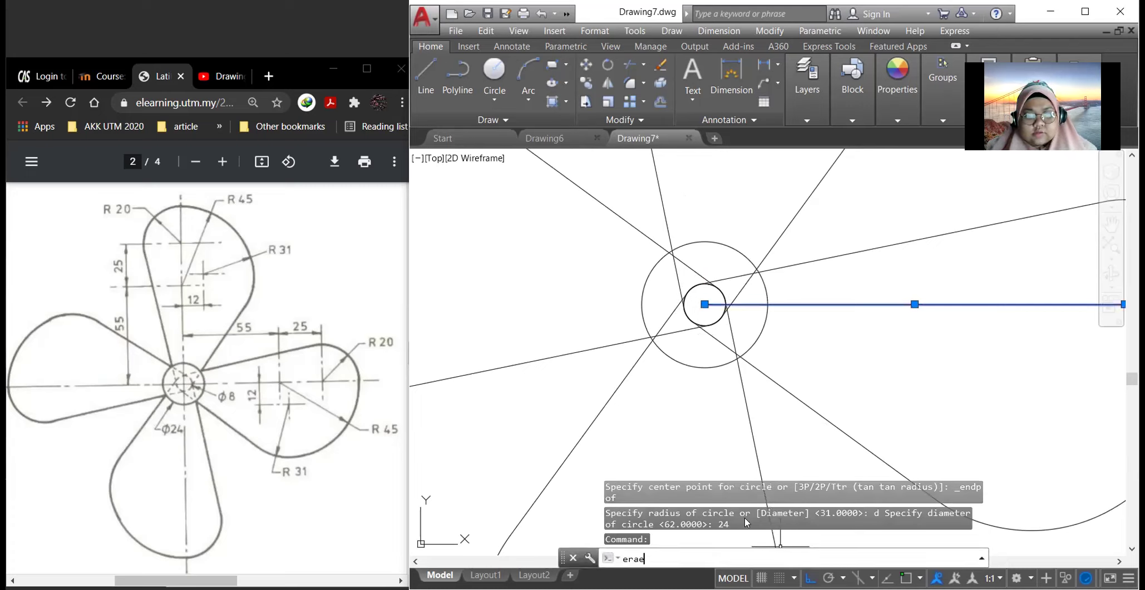
key("BackSpace")
type("se")
key("Return")
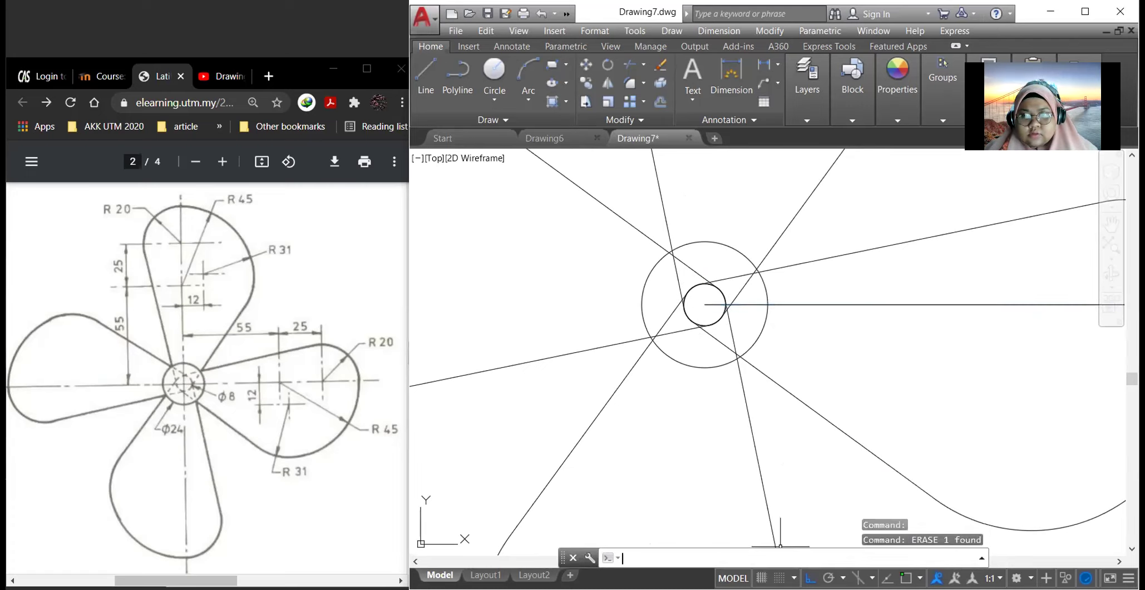
left_click(827, 305)
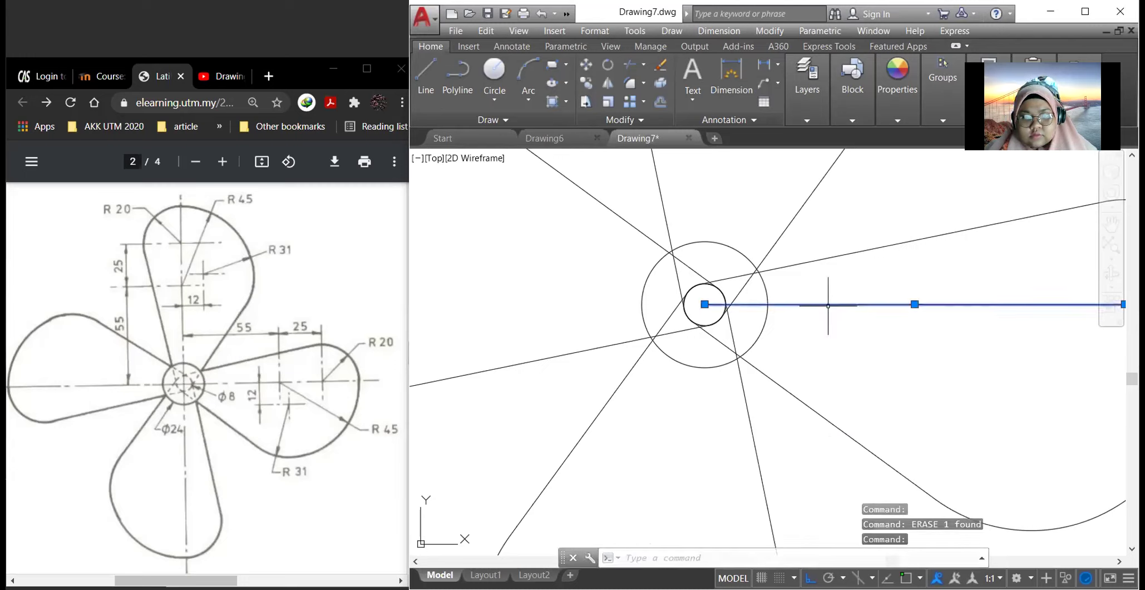
key("Escape")
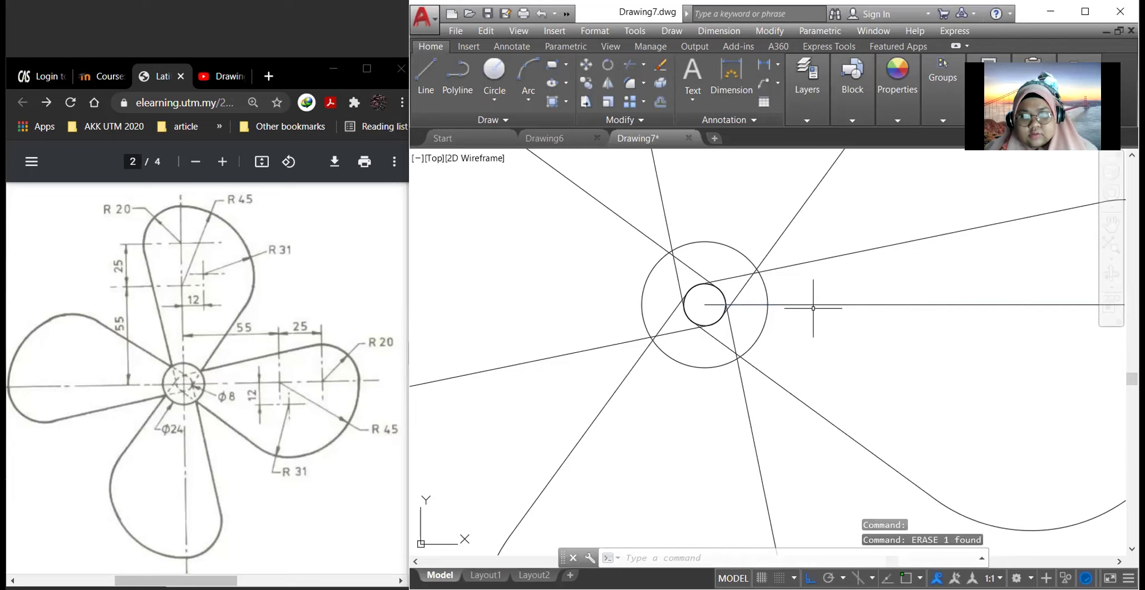
type("erase")
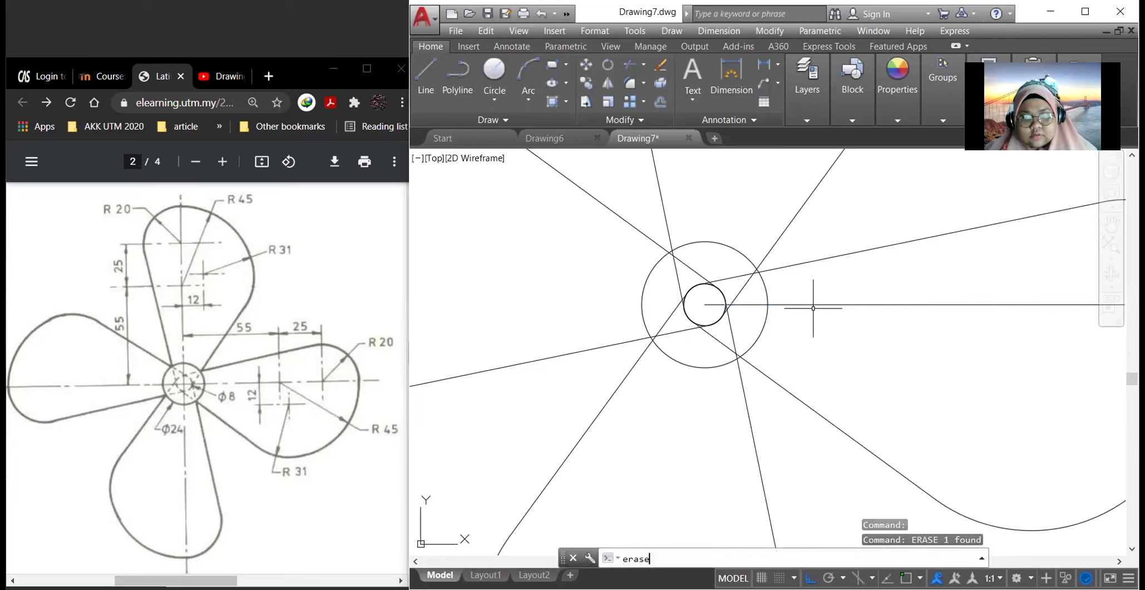
key("Return")
left_click(814, 306)
key("Return")
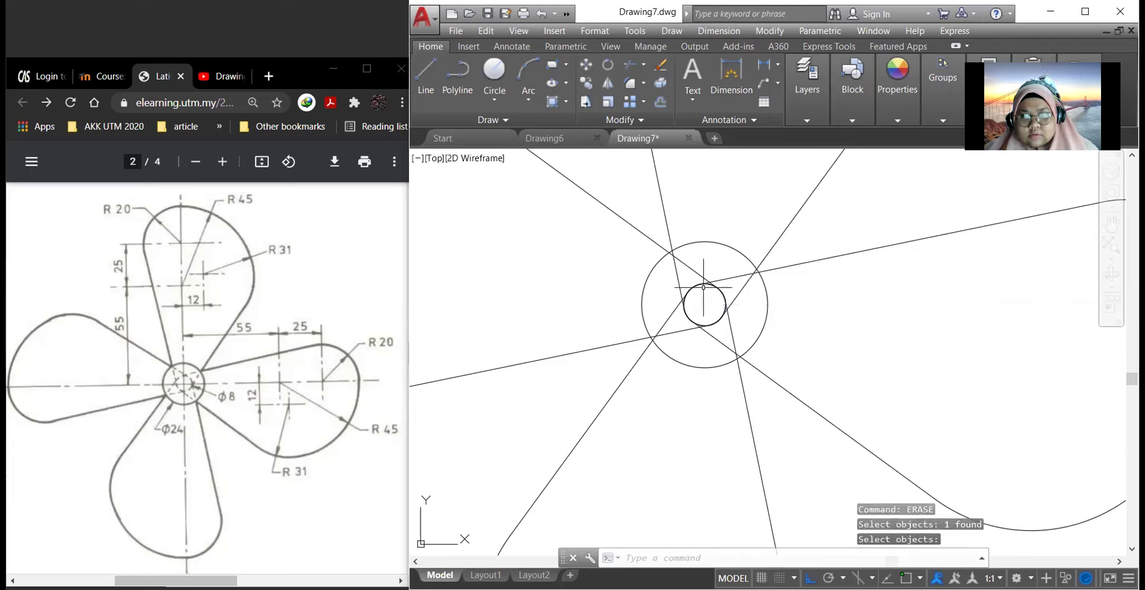
Step: Try erasing more objects near the hub by picking and windowing the leftover lines
left_click(698, 286)
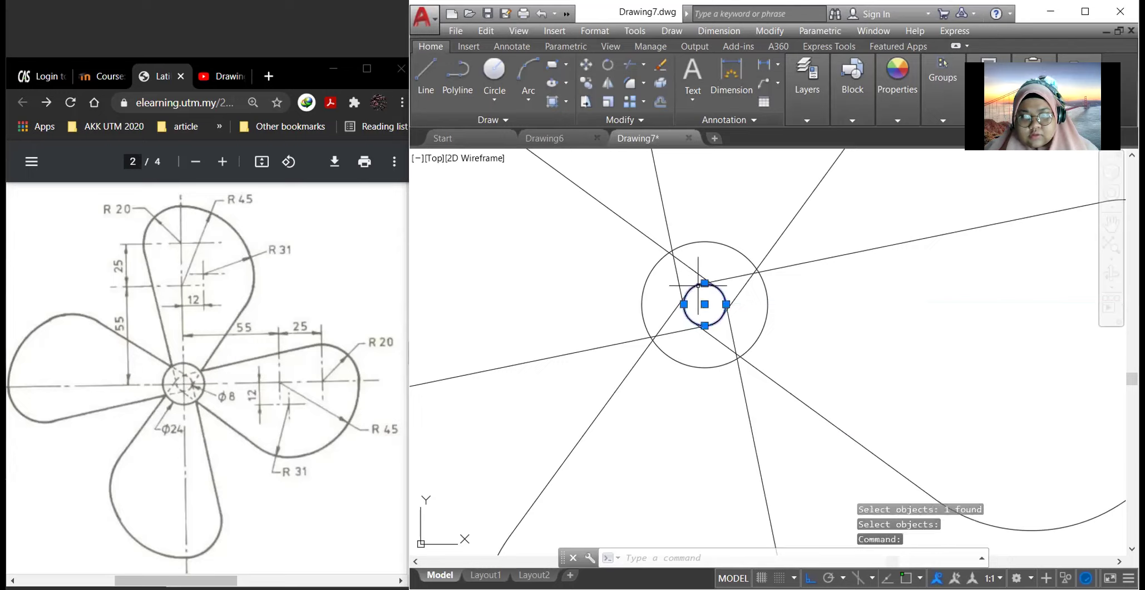
key("Delete")
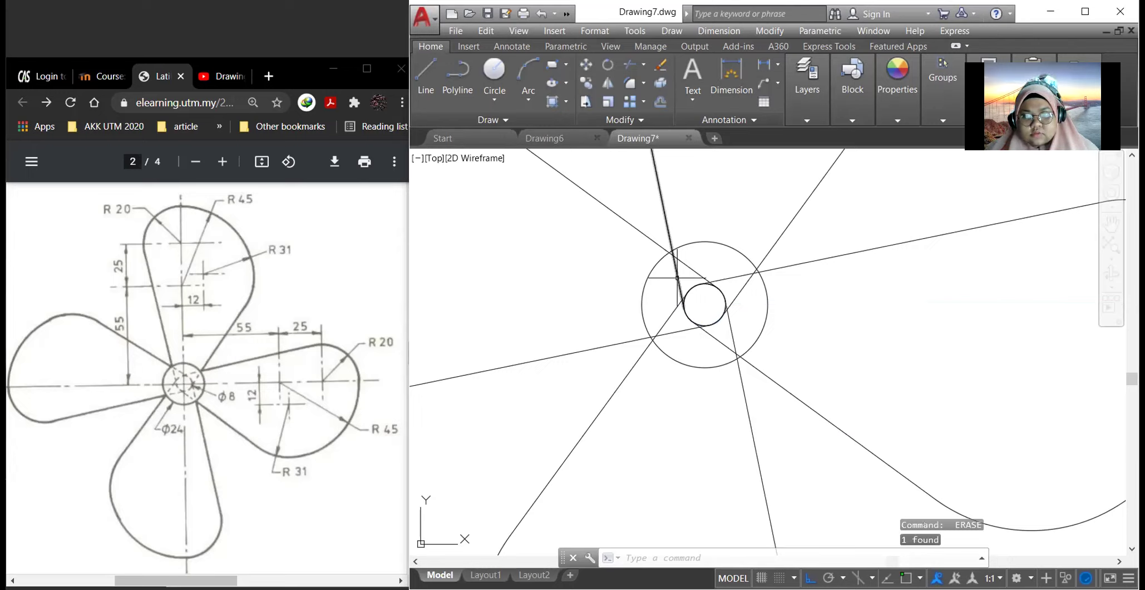
key("Return")
left_click(685, 299)
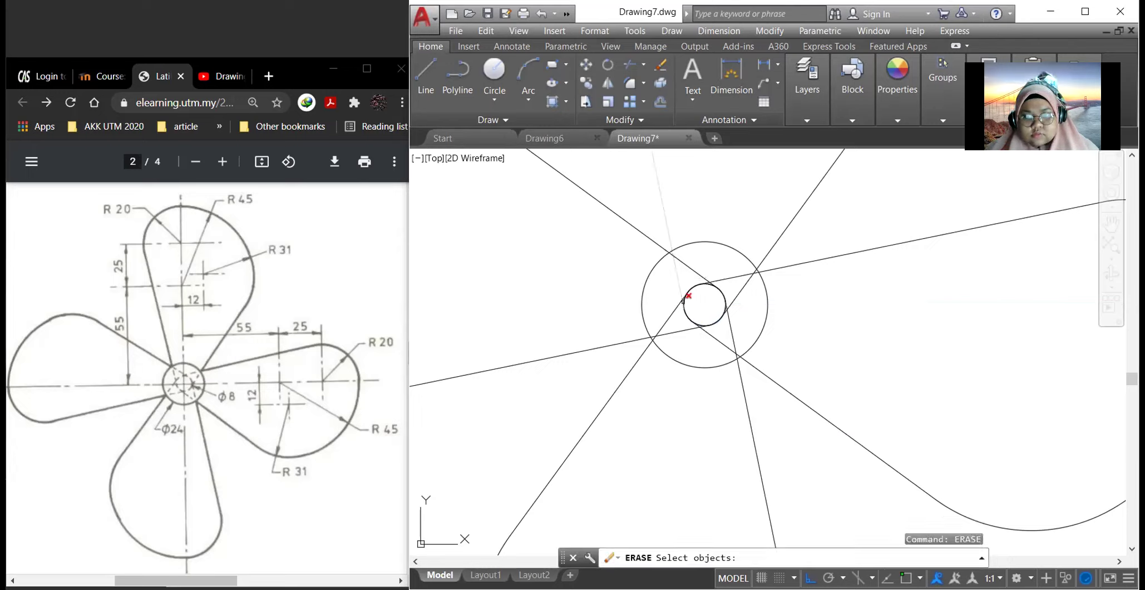
left_click(686, 300)
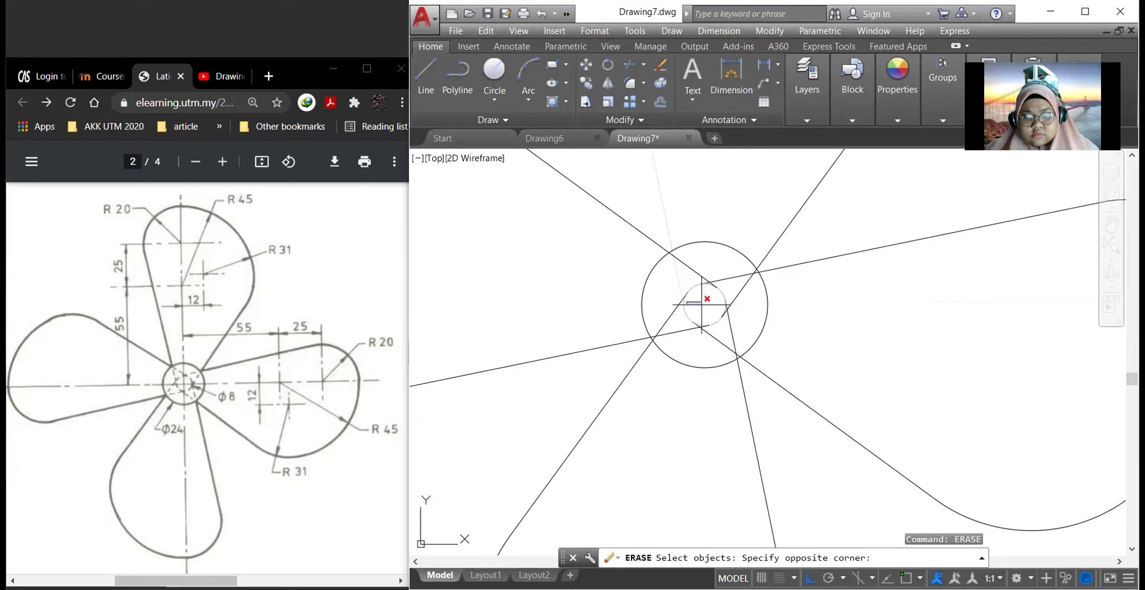
left_click(714, 304)
left_click(714, 305)
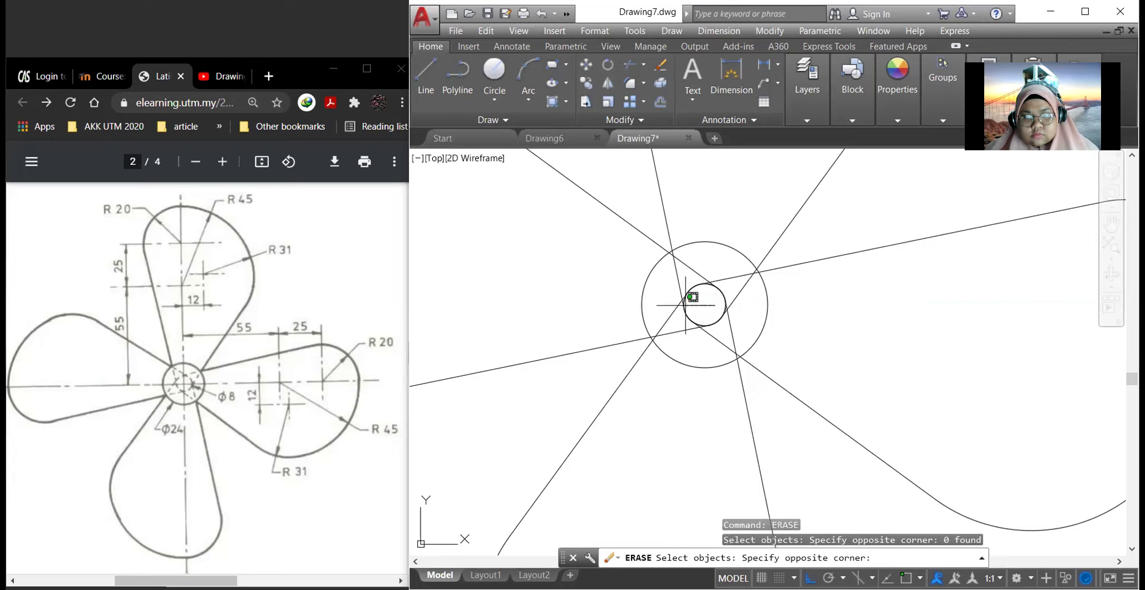
scroll(707, 301, "down", 3)
scroll(700, 288, "down", 2)
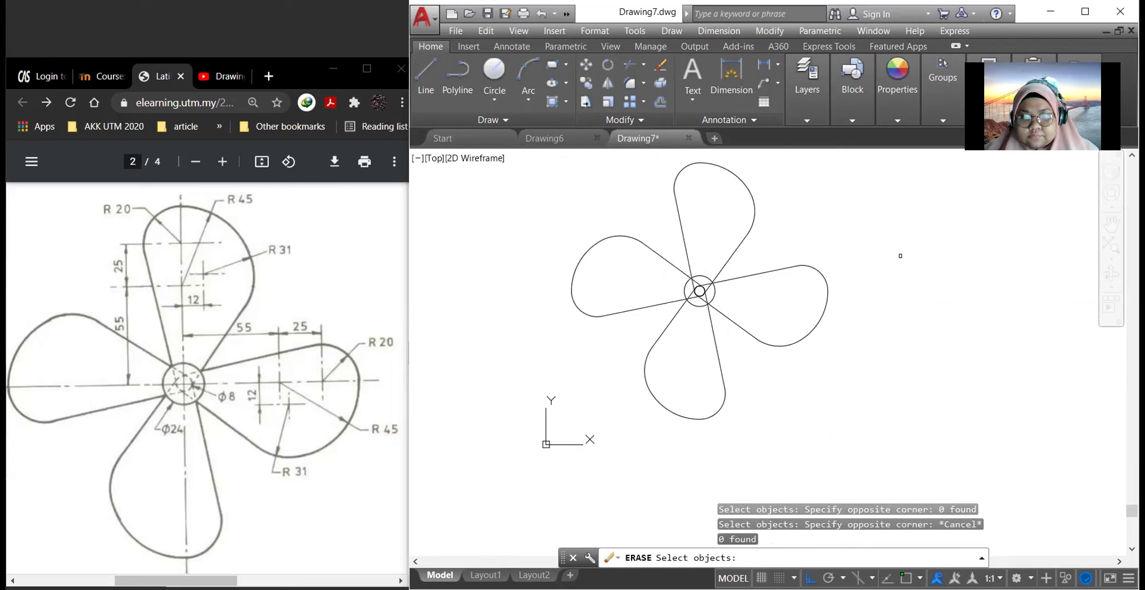
scroll(845, 229, "up", 2)
scroll(570, 297, "up", 2)
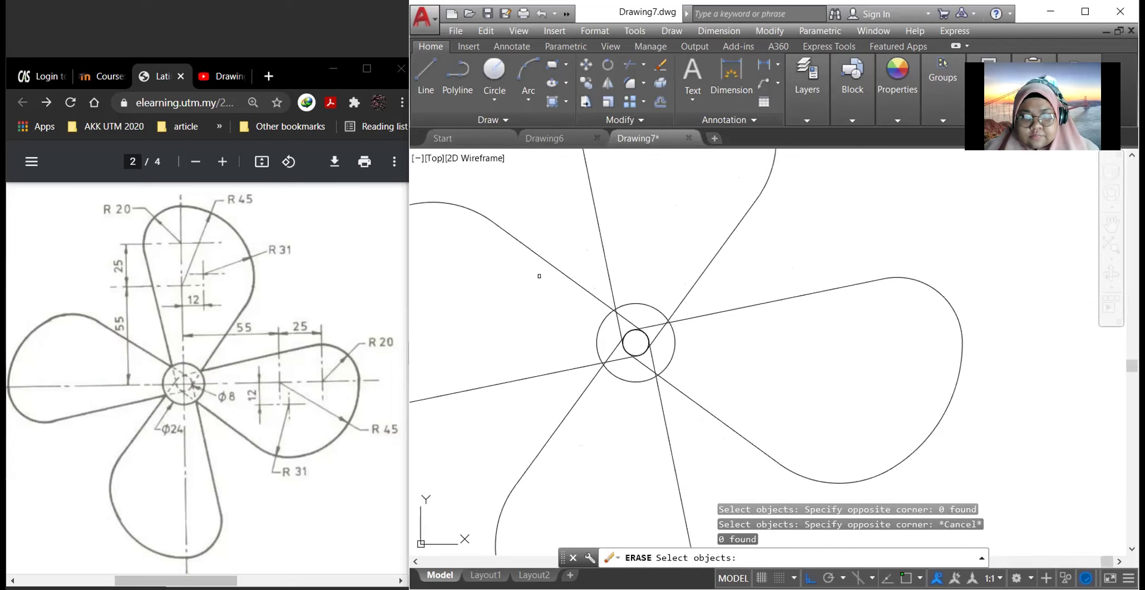
scroll(494, 299, "up", 2)
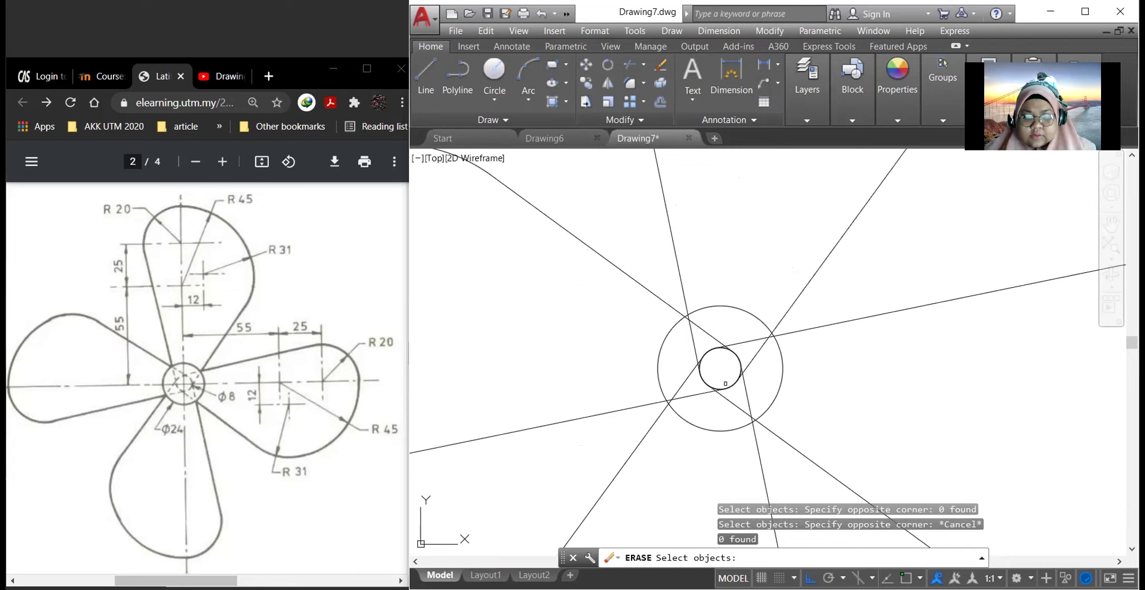
Step: Trim every construction-line segment inside the outer Ø24 hub circle
type("trim")
key("Return")
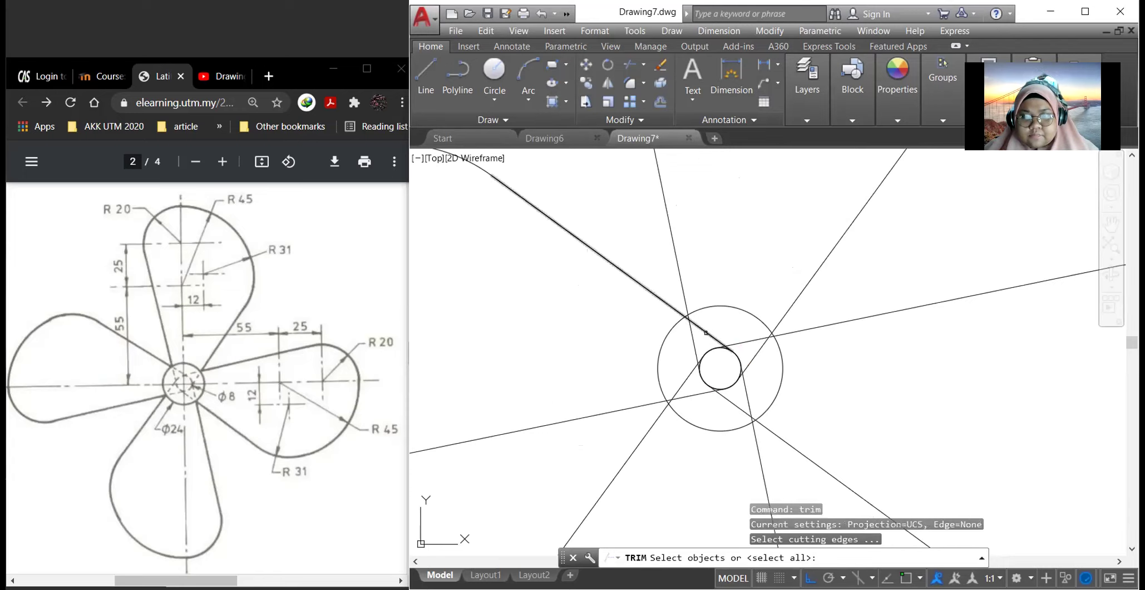
left_click(705, 309)
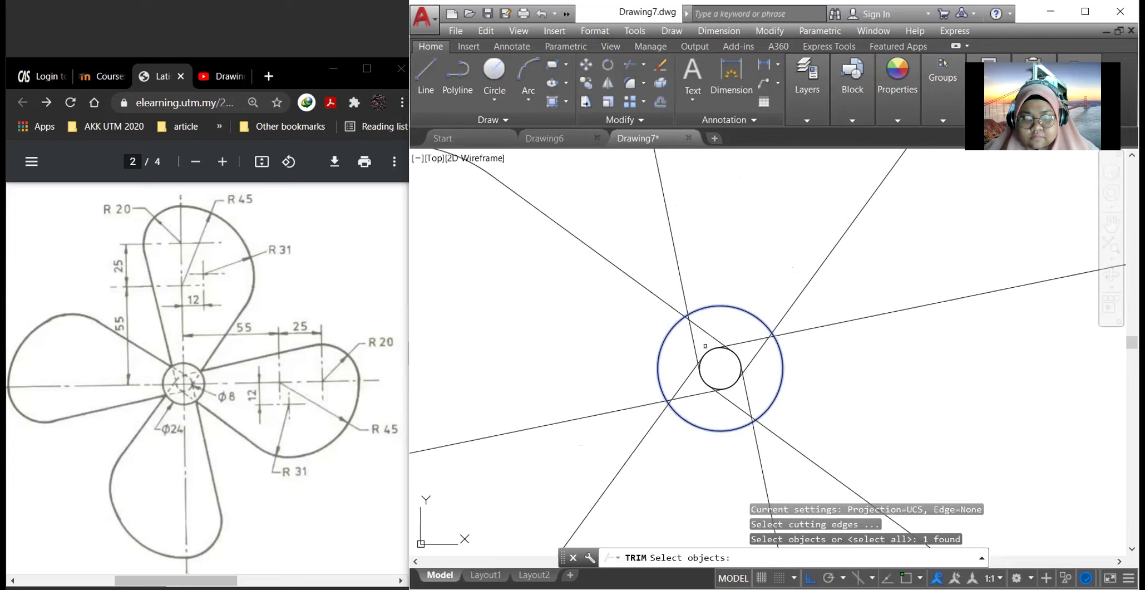
key("Return")
left_click(693, 336)
left_click(694, 372)
left_click(696, 391)
left_click(726, 396)
left_click(749, 387)
left_click(752, 360)
left_click(740, 338)
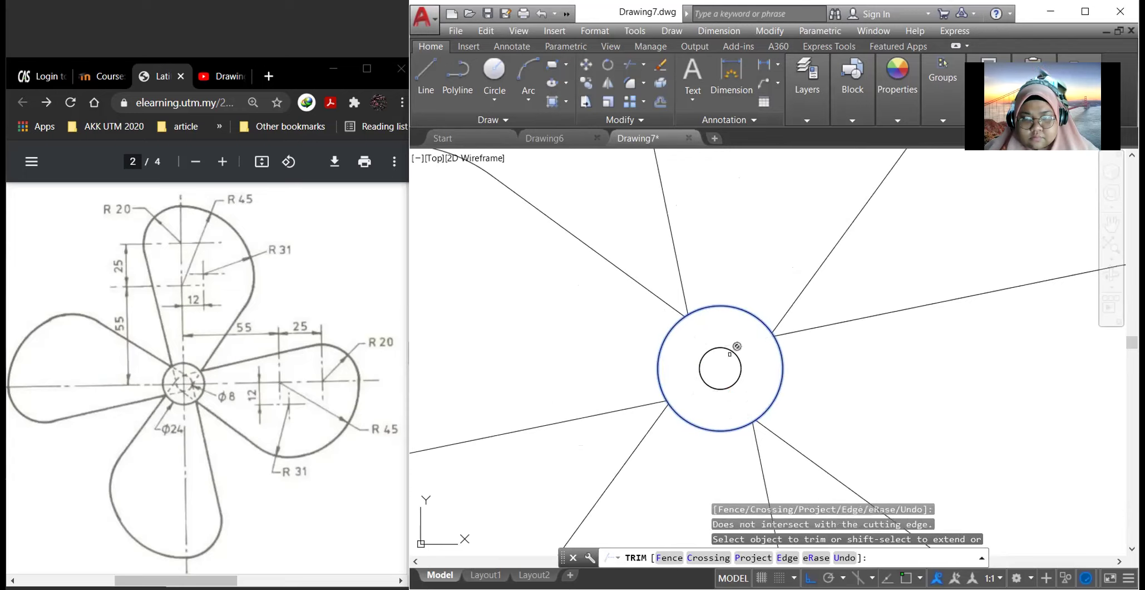
left_click(734, 349)
left_click(736, 347)
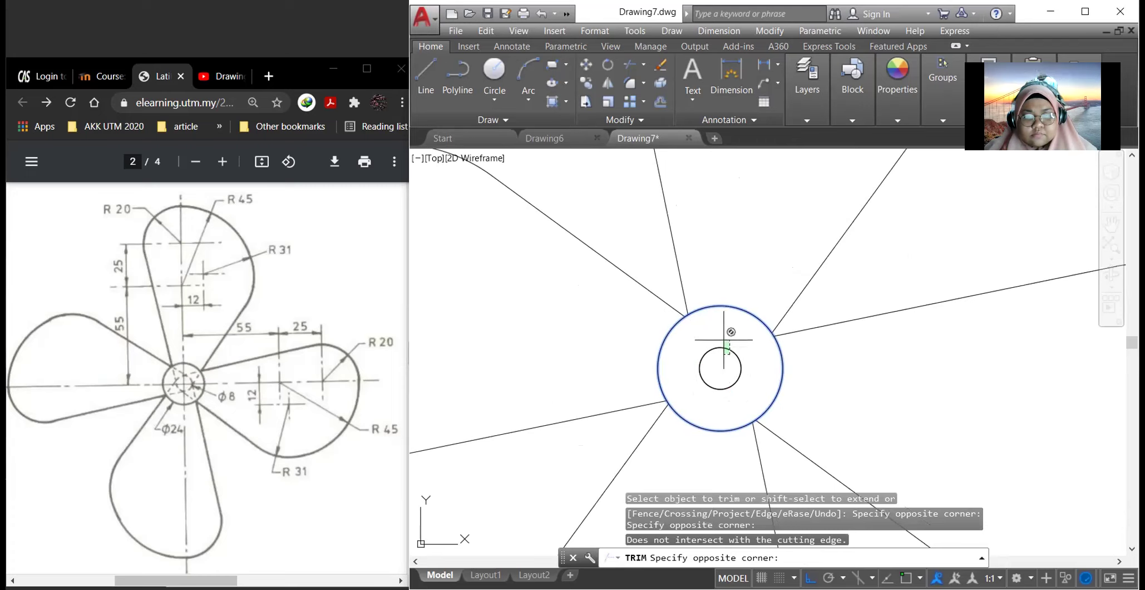
key("Escape")
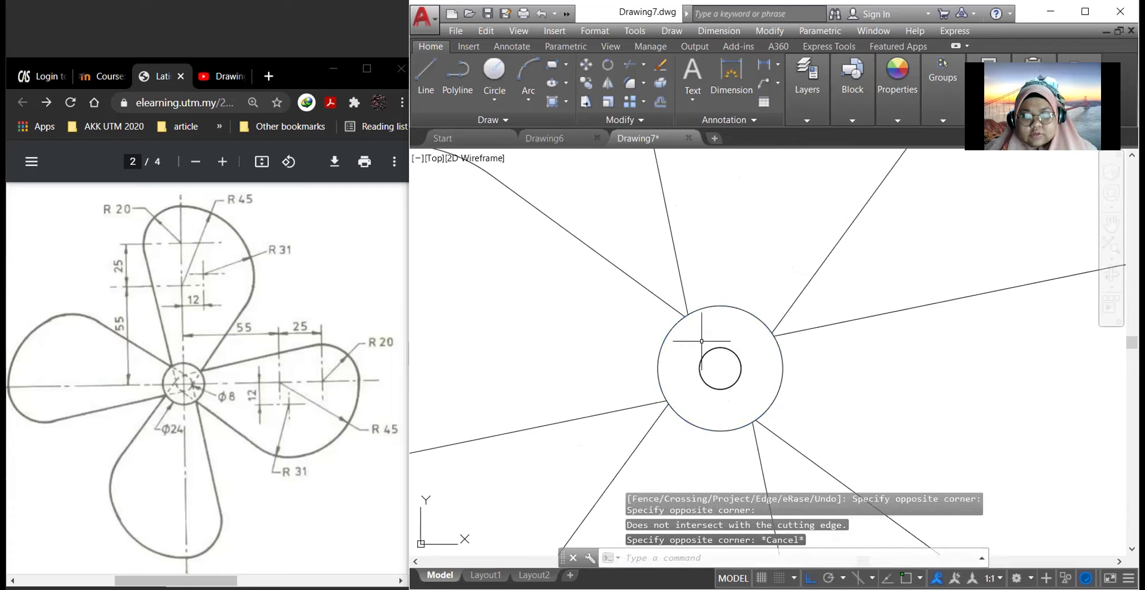
Step: Erase the small inner hub circle
type("e")
key("Return")
left_click(725, 348)
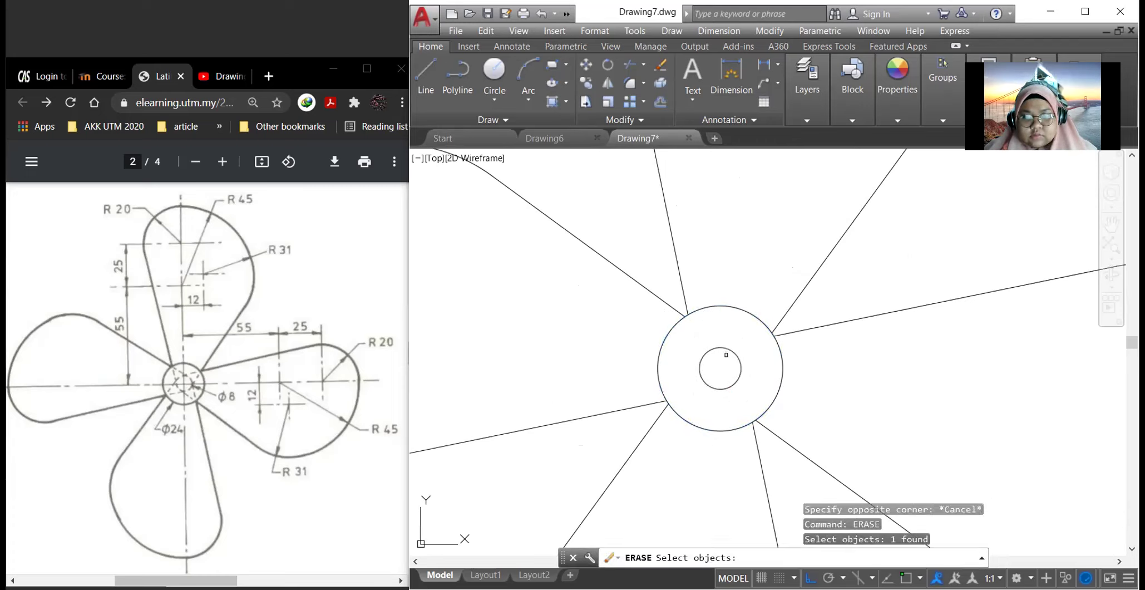
key("Return")
left_click(729, 348)
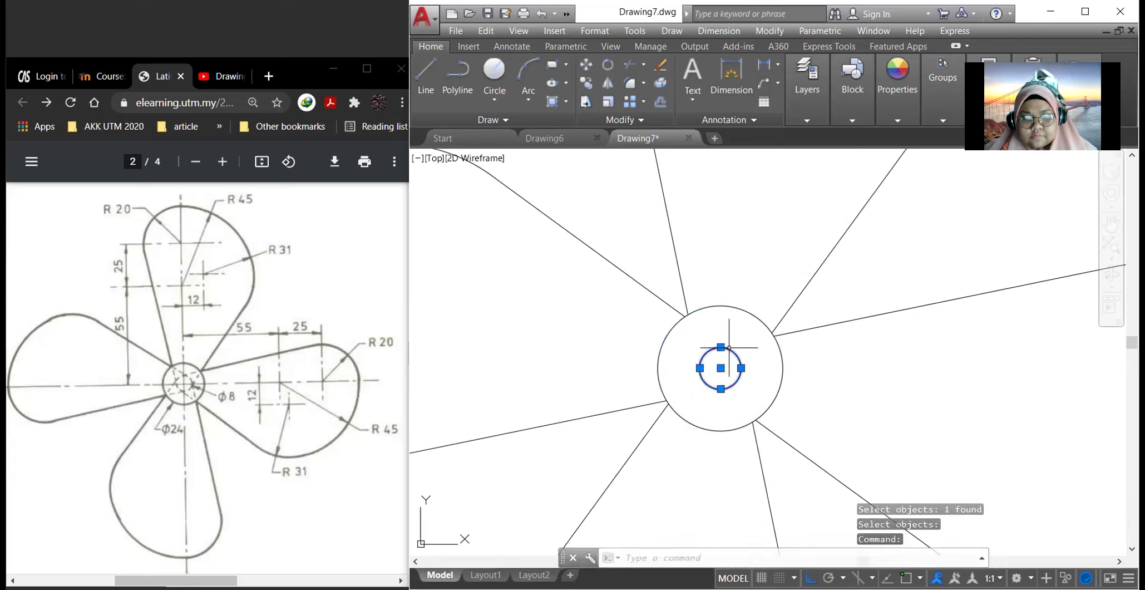
key("Delete")
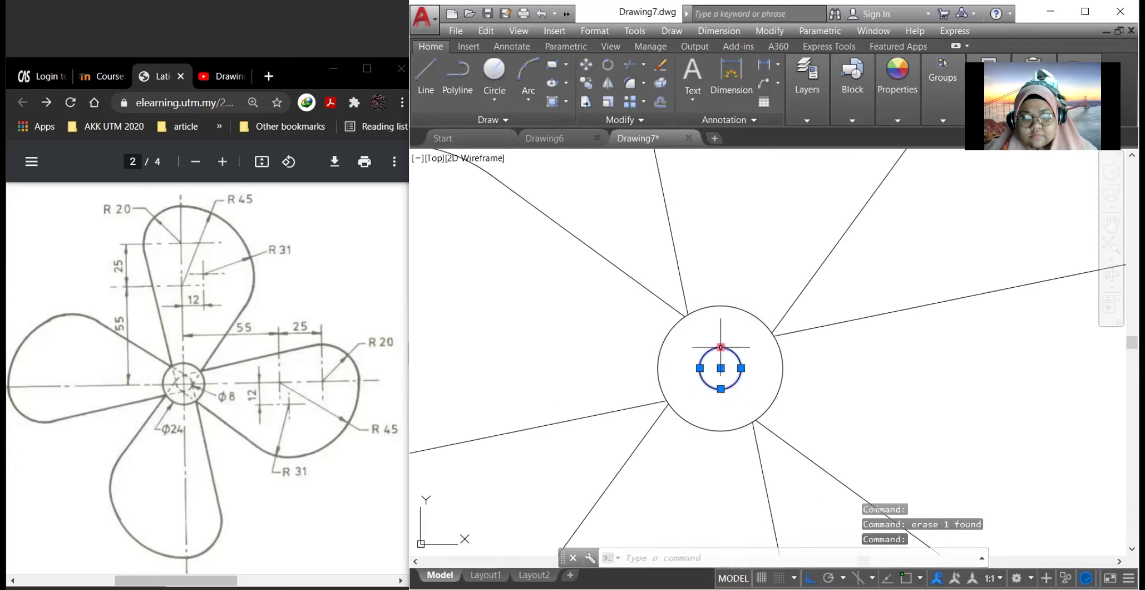
key("Return")
key("Return")
key("Escape")
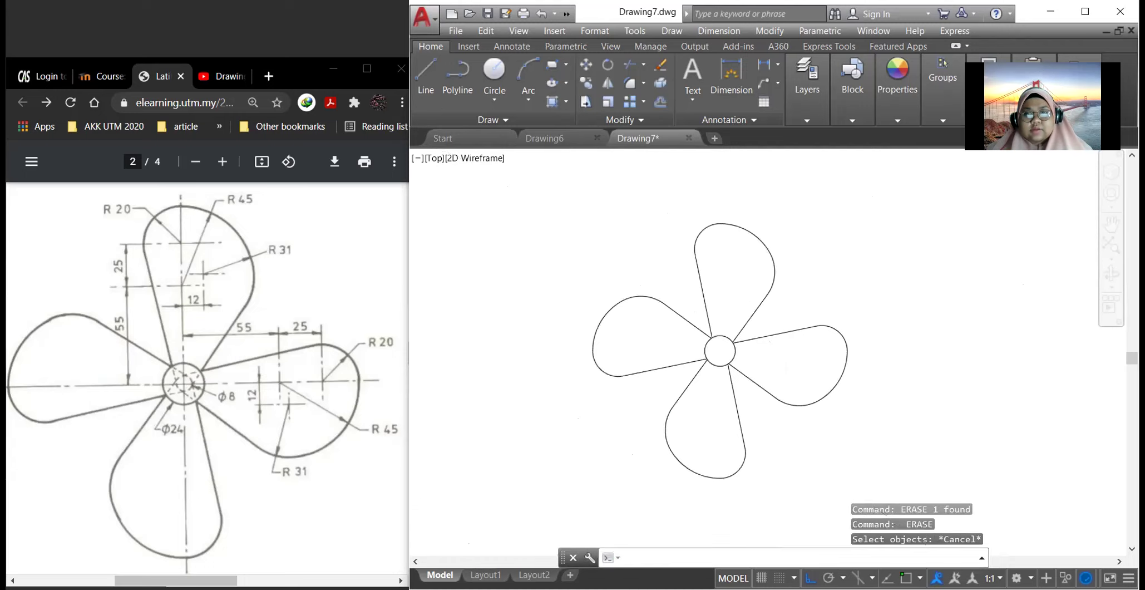
scroll(685, 355, "down", 1)
scroll(685, 355, "up", 2)
scroll(686, 355, "up", 2)
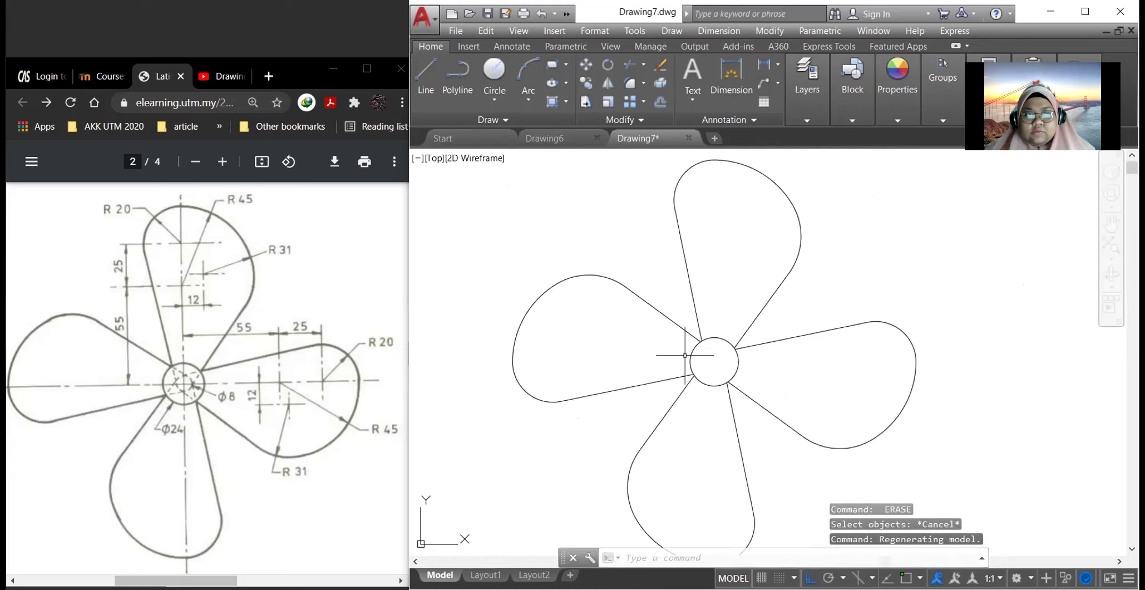
scroll(685, 355, "down", 2)
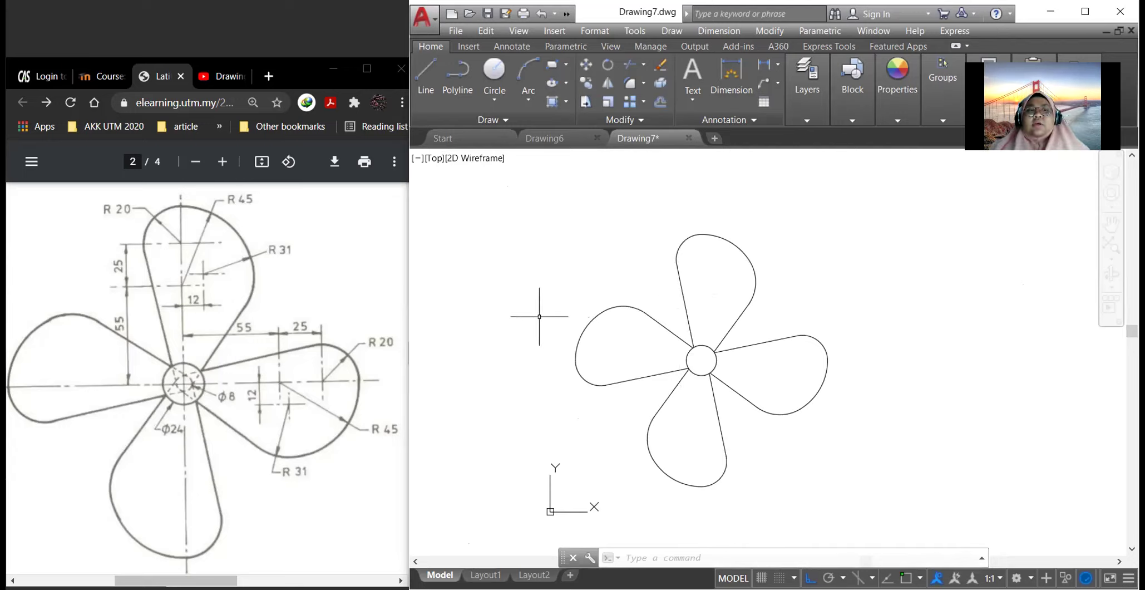
scroll(578, 334, "down", 1)
scroll(579, 334, "up", 2)
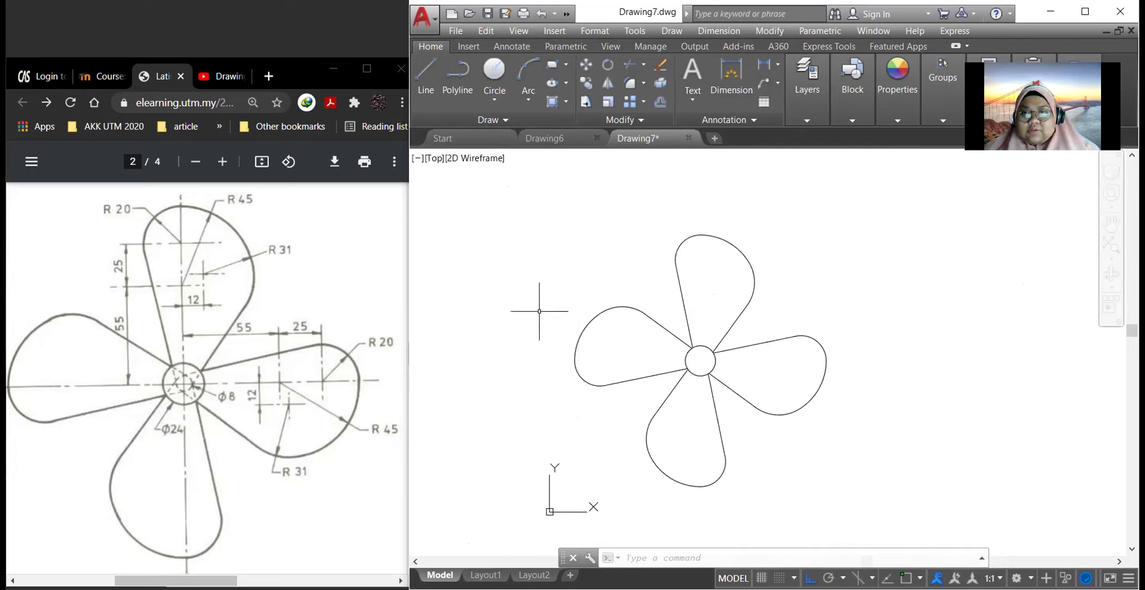